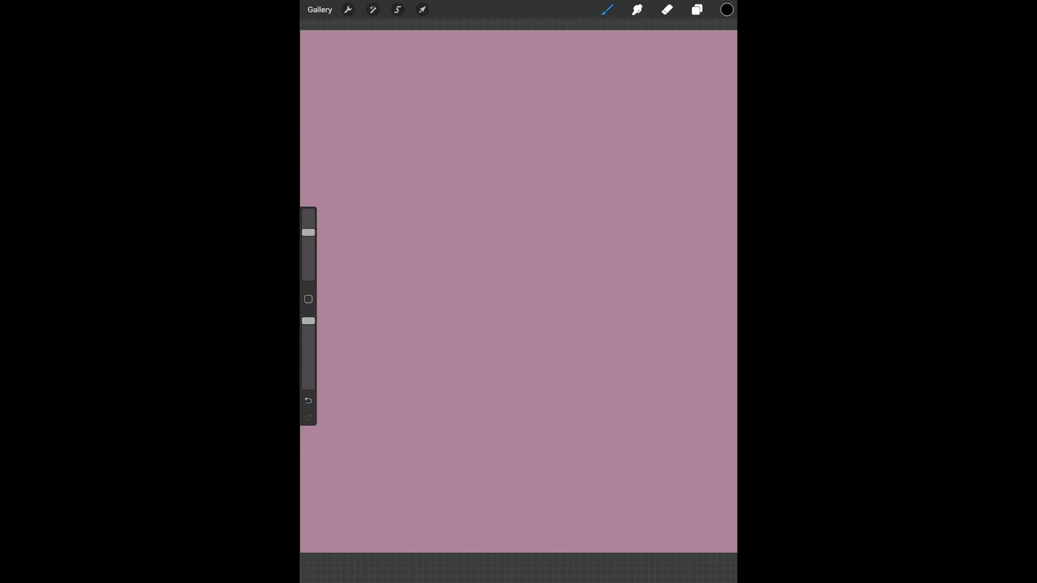
- Sketch the small black line figure with three short strokes
left_click_drag(476, 129, 501, 155)
left_click_drag(486, 121, 481, 143)
mouse_move(495, 128)
left_mouse_down()
mouse_move(495, 157)
mouse_move(515, 131)
left_mouse_up()
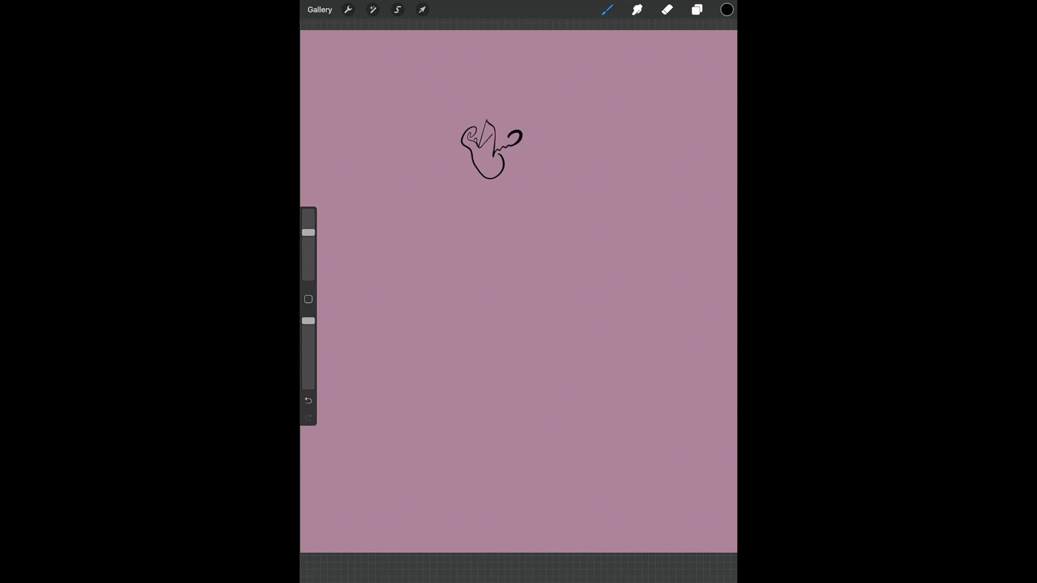
- Draw a thick angular zigzag stroke above the figure
left_click_drag(518, 292, 486, 216)
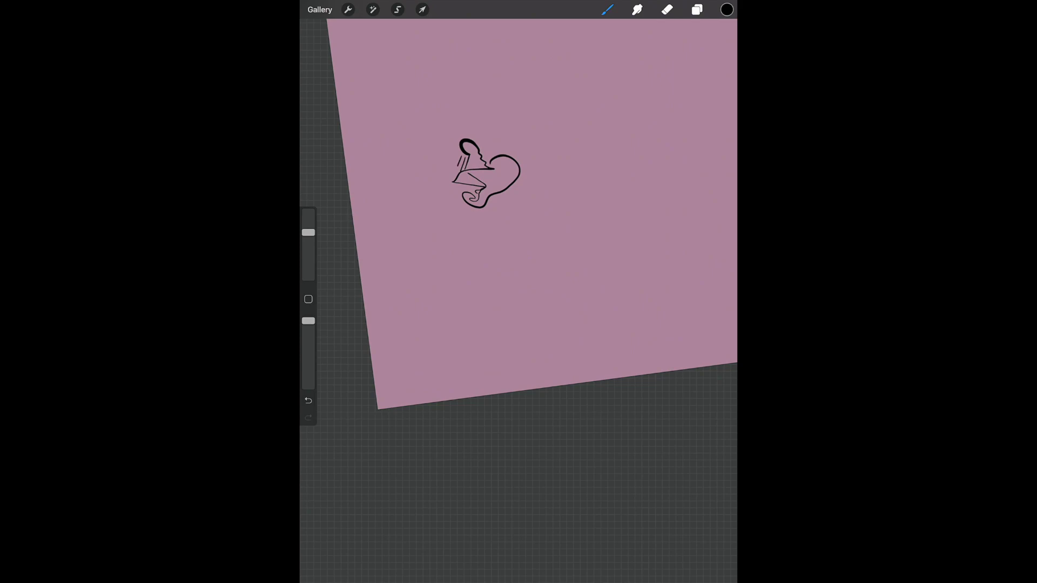
left_click_drag(519, 243, 486, 227)
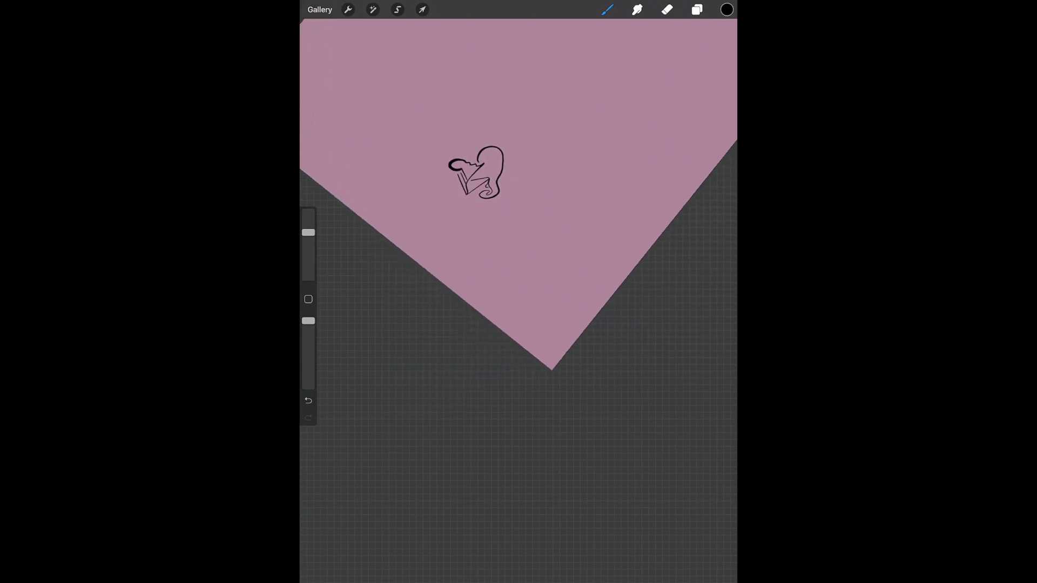
mouse_move(467, 68)
left_mouse_down()
mouse_move(532, 178)
mouse_move(485, 230)
mouse_move(510, 254)
mouse_move(506, 203)
mouse_move(489, 193)
left_mouse_up()
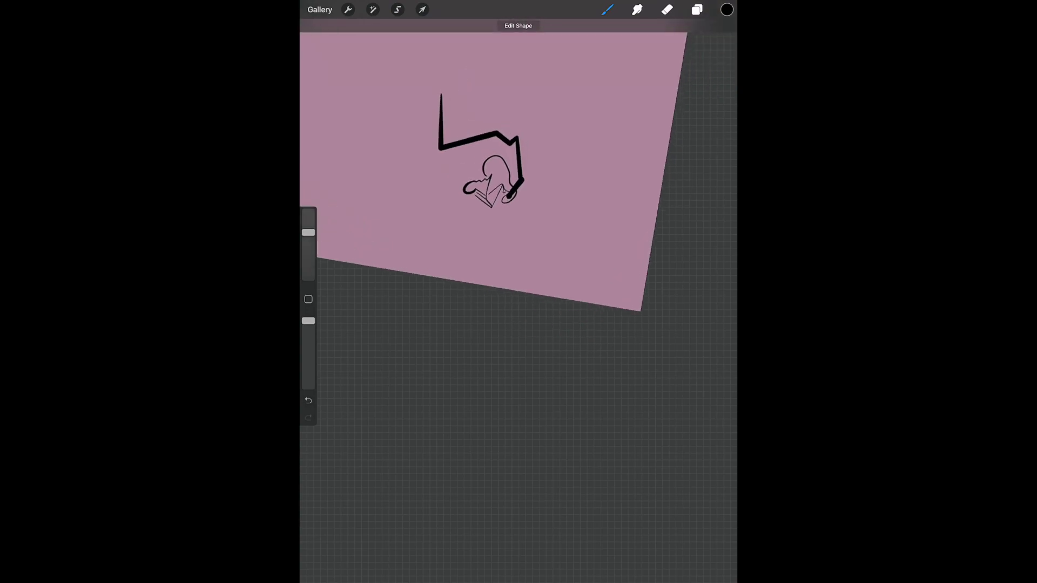
- Switch to a small Eraser and try a light spot in the black blob, undoing it
left_click(667, 9)
scroll(508, 195, "up", 5)
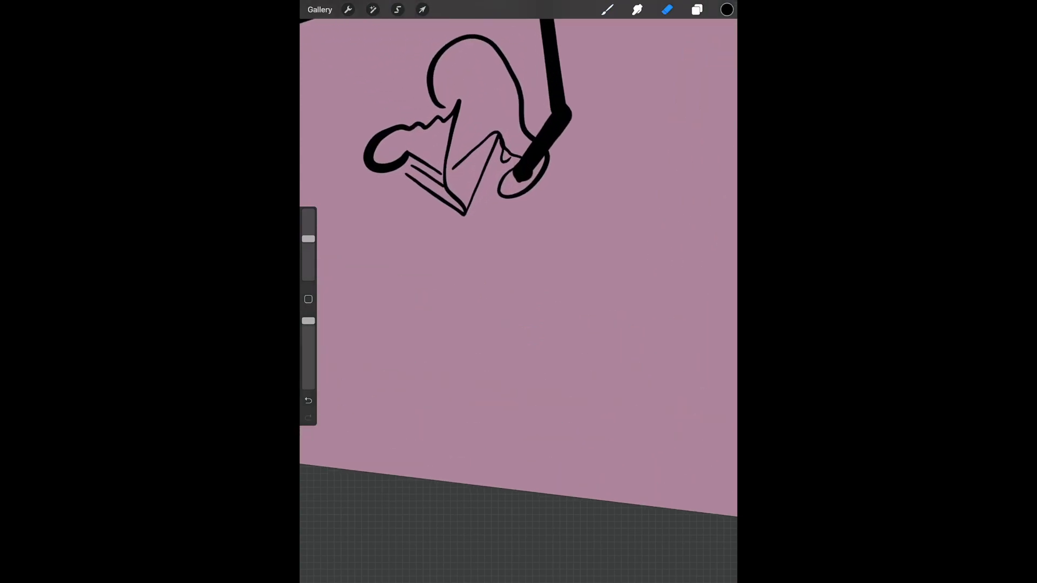
scroll(508, 194, "up", 3)
left_click_drag(308, 239, 309, 250)
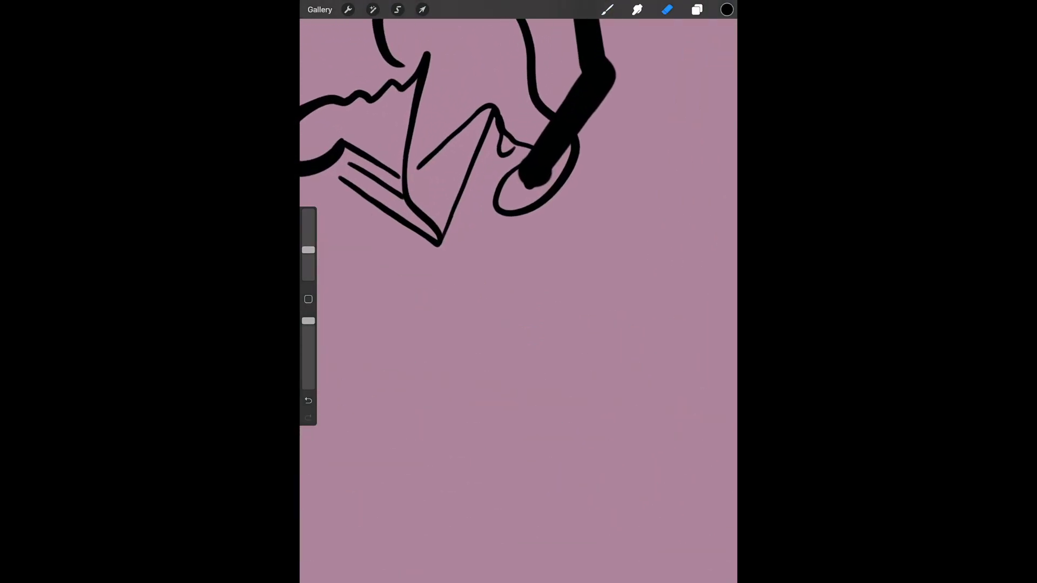
left_click_drag(517, 170, 529, 168)
key("ctrl+z")
left_click_drag(309, 250, 308, 265)
- Erase a looped 8-shaped mark inside the blob after undoing two hook attempts
mouse_move(518, 172)
left_mouse_down()
mouse_move(529, 167)
mouse_move(529, 182)
left_mouse_up()
key("ctrl+z")
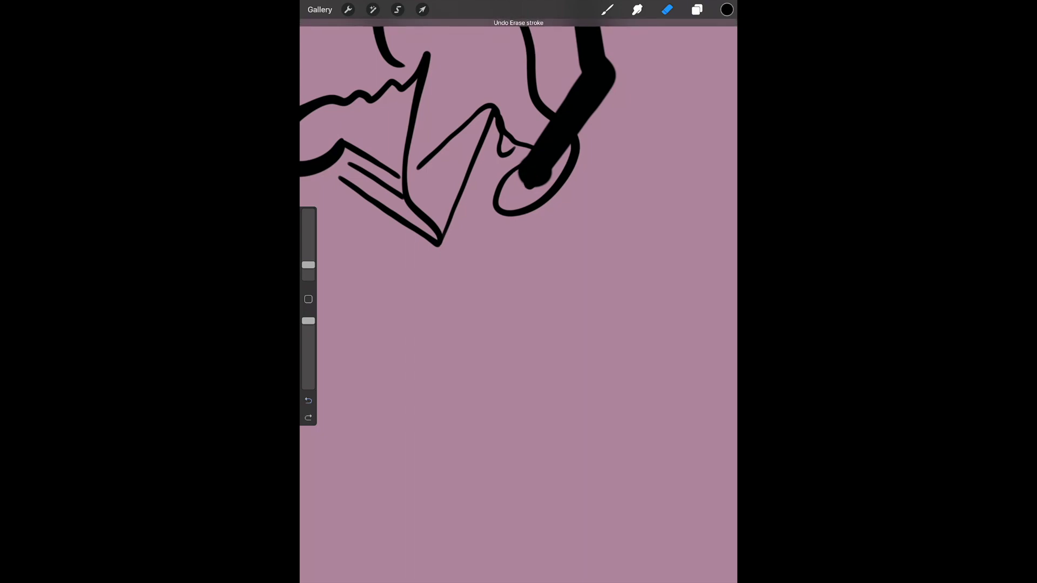
left_click_drag(536, 177, 539, 186)
key("ctrl+z")
left_click_drag(533, 188, 553, 167)
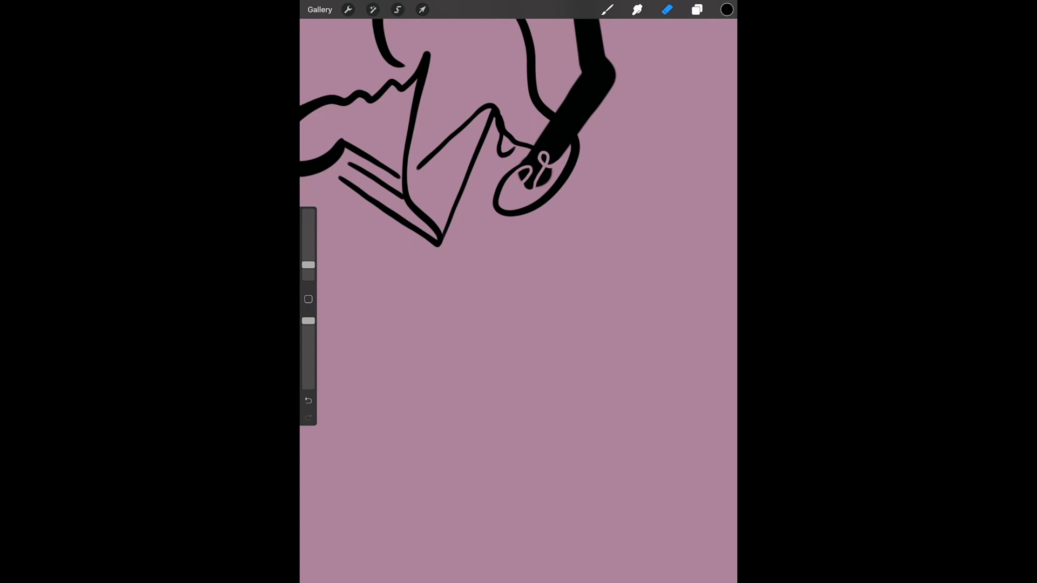
scroll(518, 292, "down", 5)
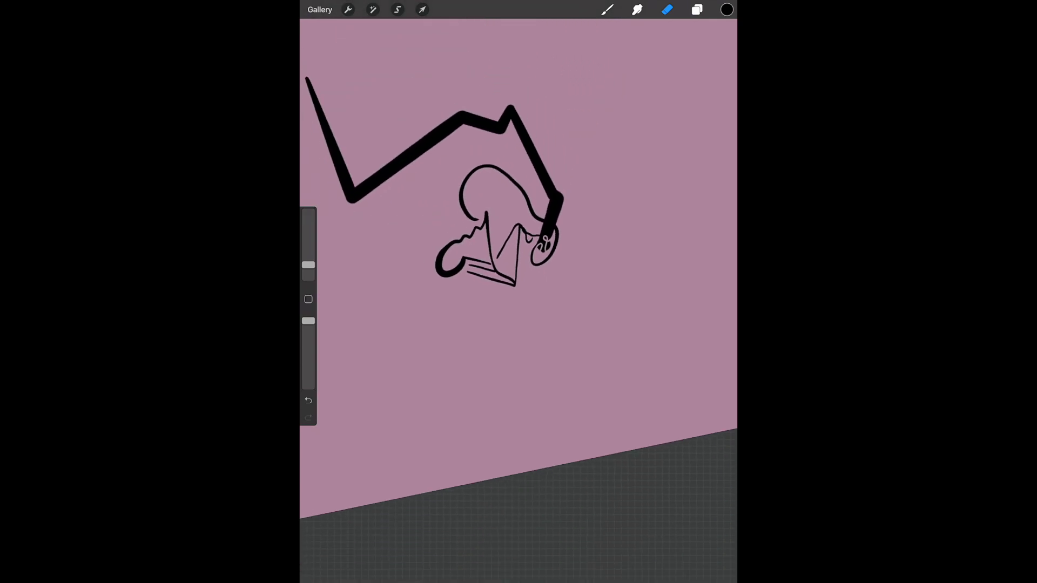
- With the Brush, draw a thin left-side line and three parallel strokes from the top tip
scroll(519, 292, "up", 5)
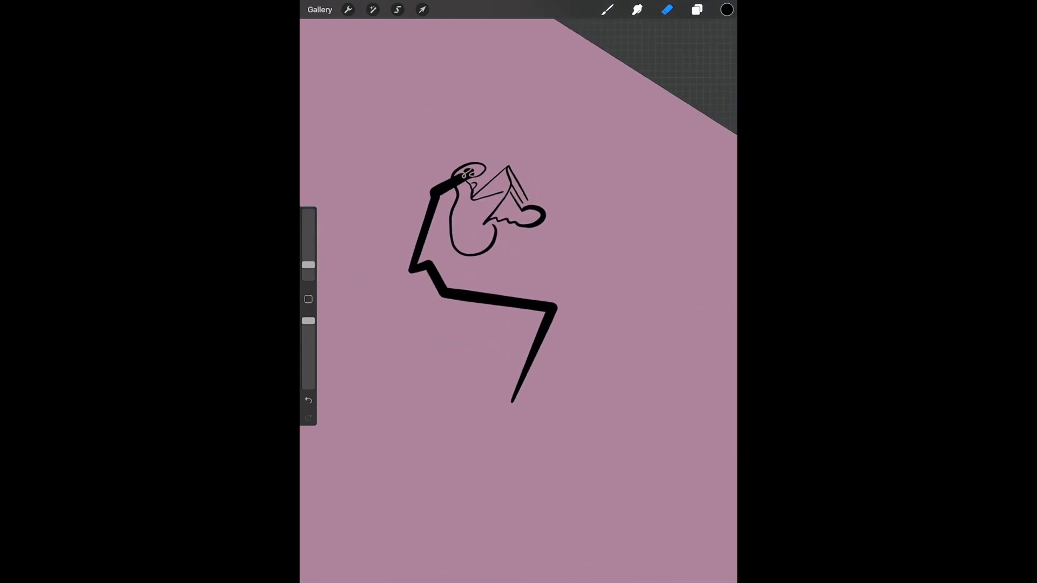
left_click(607, 10)
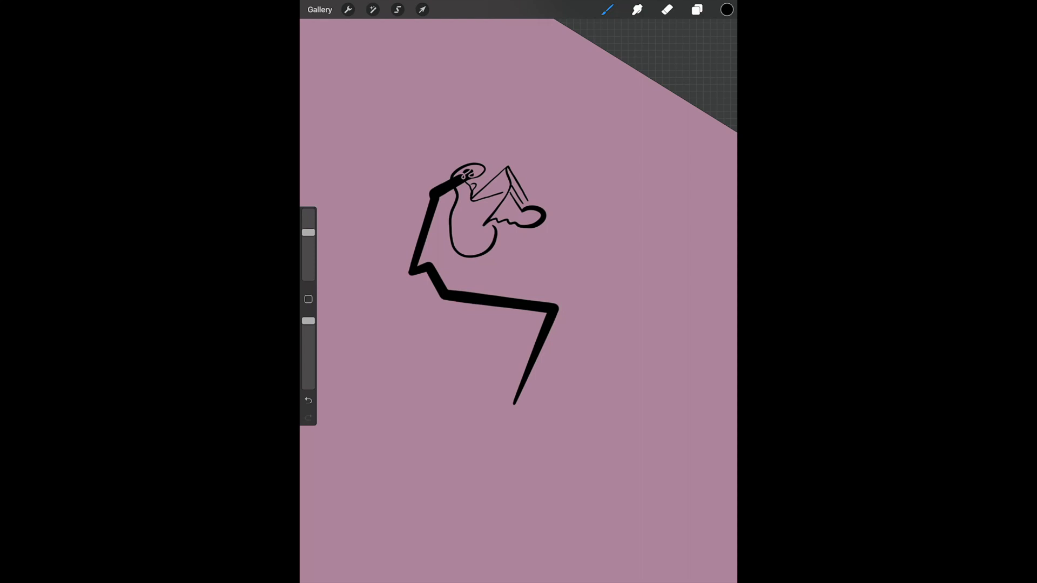
mouse_move(429, 181)
left_mouse_down()
mouse_move(405, 254)
mouse_move(414, 297)
mouse_move(475, 232)
mouse_move(452, 232)
mouse_move(448, 217)
left_mouse_up()
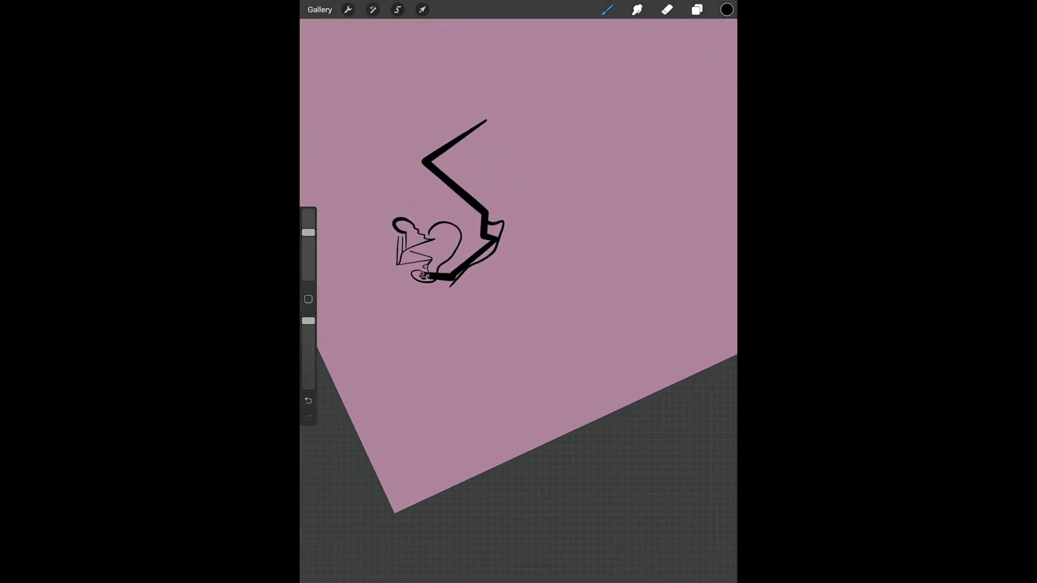
left_click_drag(487, 121, 480, 202)
left_click_drag(488, 120, 483, 205)
left_click_drag(489, 123, 486, 203)
- Draw a thick curve over the top of the shape, undoing its tail
mouse_move(519, 324)
left_mouse_down()
mouse_move(486, 302)
mouse_move(464, 259)
mouse_move(486, 227)
left_mouse_up()
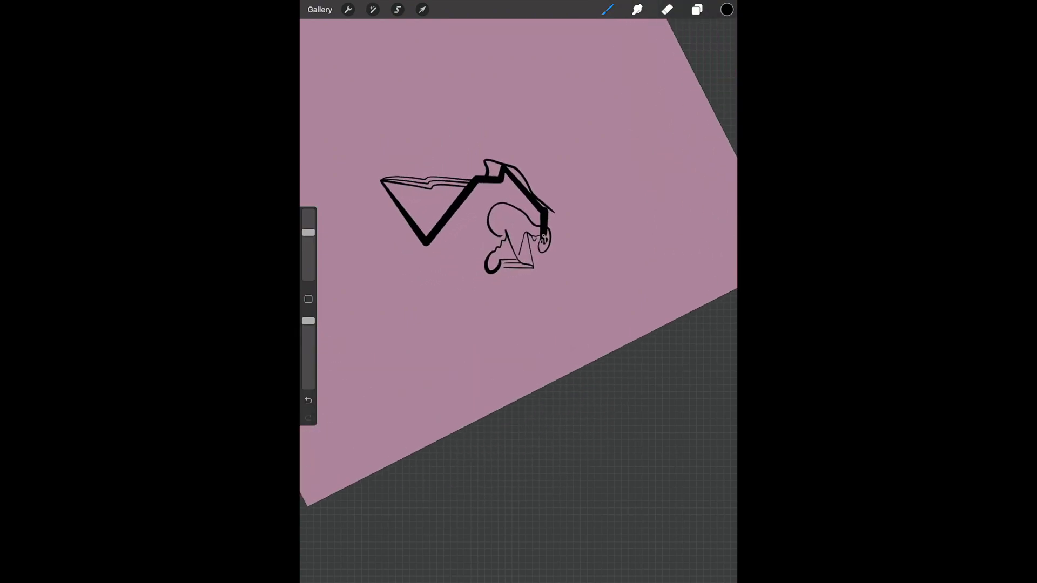
mouse_move(381, 177)
left_mouse_down()
mouse_move(416, 135)
mouse_move(504, 113)
mouse_move(549, 187)
left_mouse_up()
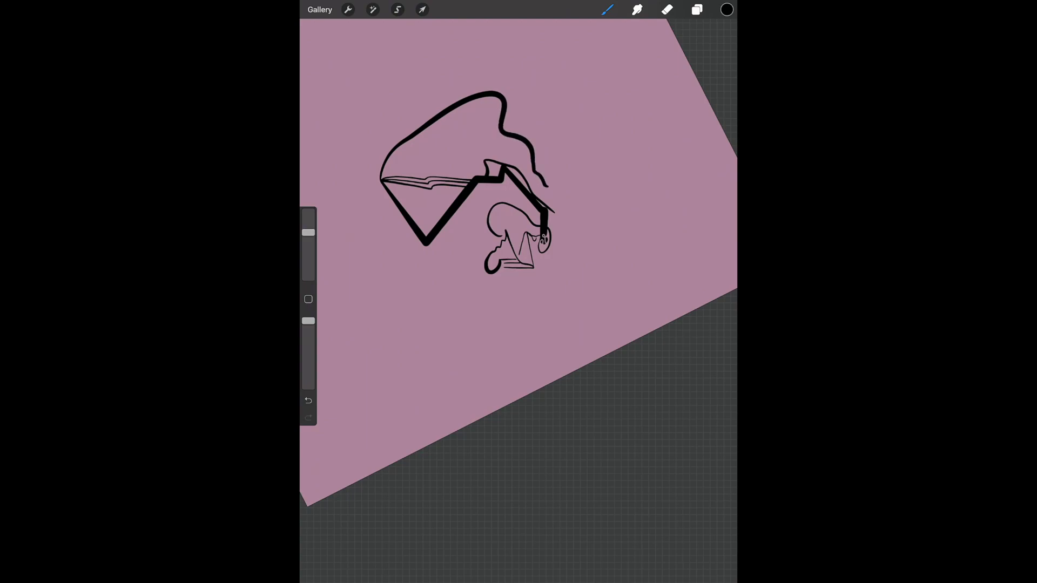
mouse_move(465, 189)
left_mouse_down()
mouse_move(486, 162)
mouse_move(510, 162)
mouse_move(530, 146)
left_mouse_up()
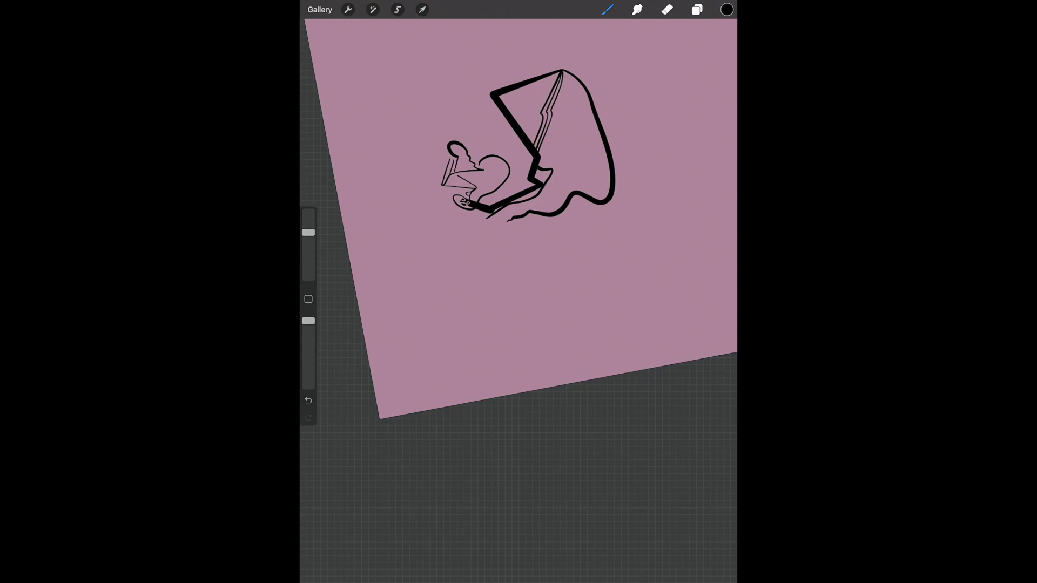
left_click(309, 400)
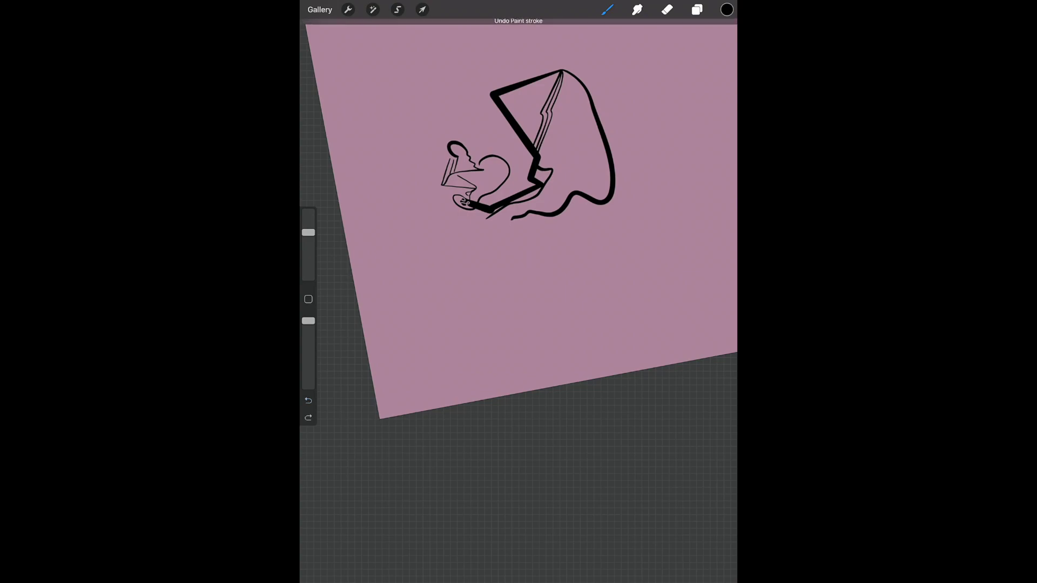
left_click_drag(530, 162, 465, 156)
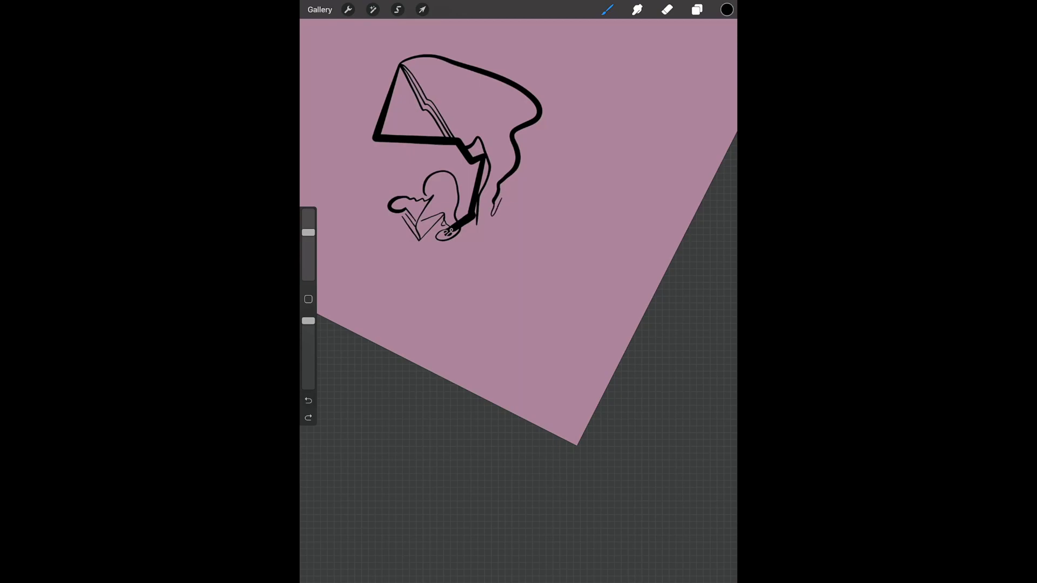
- Add short diagonal hatch strokes and a 5-shaped stroke at the squiggle's end
mouse_move(507, 201)
left_mouse_down()
mouse_move(500, 215)
mouse_move(512, 229)
mouse_move(528, 178)
mouse_move(566, 129)
left_mouse_up()
mouse_move(519, 270)
left_mouse_down()
mouse_move(486, 243)
mouse_move(476, 260)
mouse_move(486, 254)
mouse_move(475, 220)
mouse_move(452, 196)
mouse_move(470, 194)
mouse_move(432, 205)
left_mouse_up()
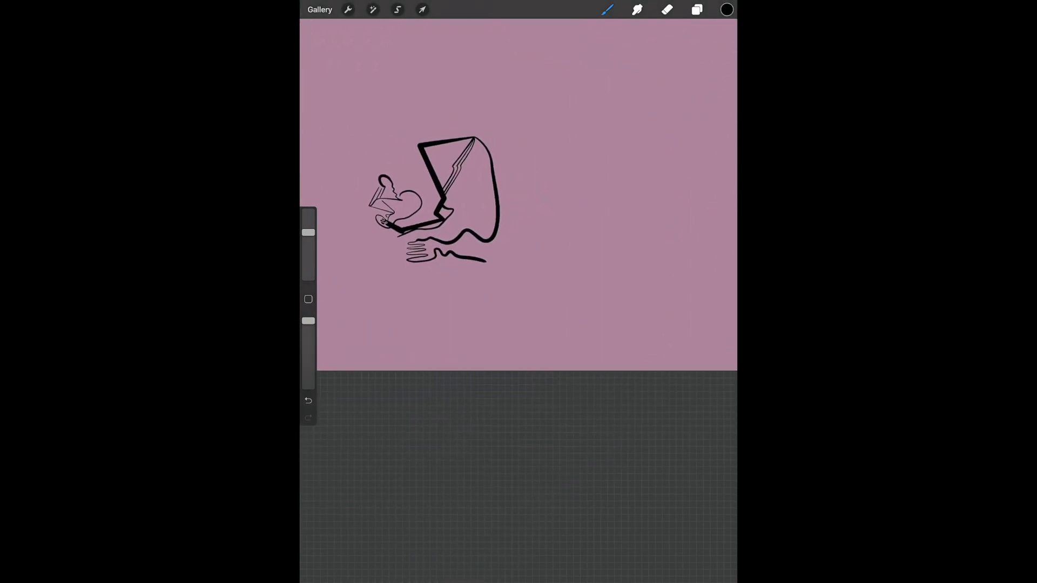
left_click_drag(502, 265, 513, 250)
mouse_move(443, 205)
left_mouse_down()
mouse_move(451, 254)
mouse_move(444, 232)
mouse_move(503, 254)
left_mouse_up()
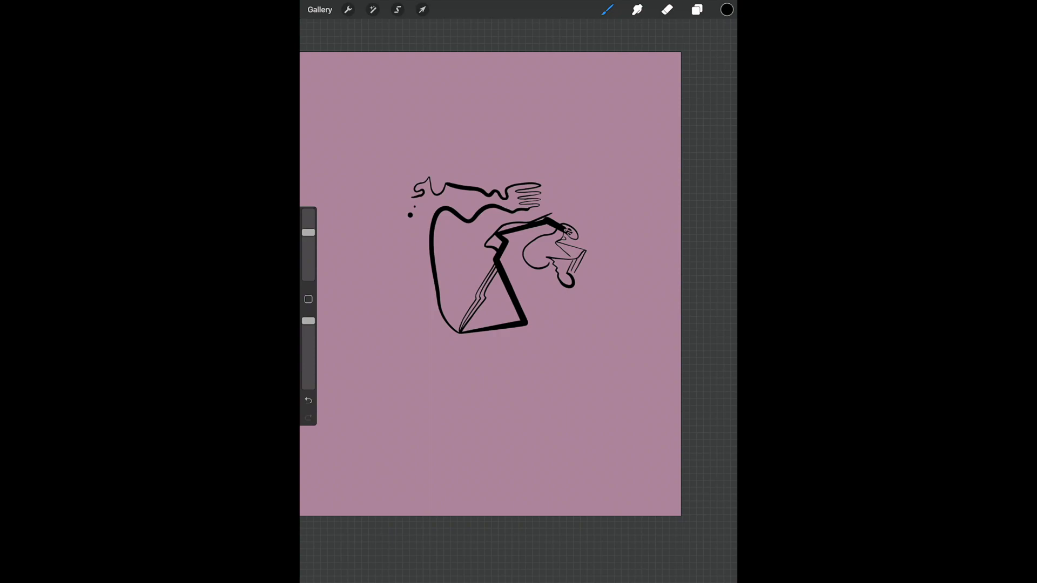
- Draw a small star squiggle, a wavy stroke left of the fork, and a long left line
mouse_move(574, 176)
left_mouse_down()
mouse_move(566, 198)
mouse_move(574, 189)
mouse_move(582, 201)
left_mouse_up()
left_click_drag(540, 163, 459, 270)
mouse_move(432, 181)
left_mouse_down()
mouse_move(411, 162)
mouse_move(425, 157)
left_mouse_up()
mouse_move(392, 194)
left_mouse_down()
mouse_move(364, 240)
mouse_move(370, 297)
mouse_move(356, 319)
mouse_move(385, 324)
left_mouse_up()
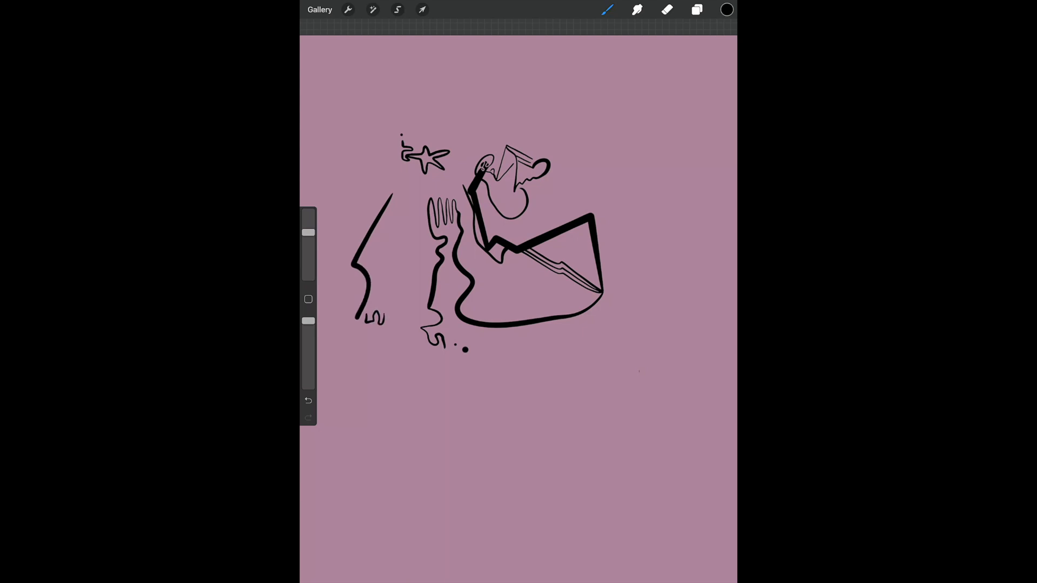
mouse_move(475, 243)
left_mouse_down()
mouse_move(487, 232)
mouse_move(518, 302)
left_mouse_up()
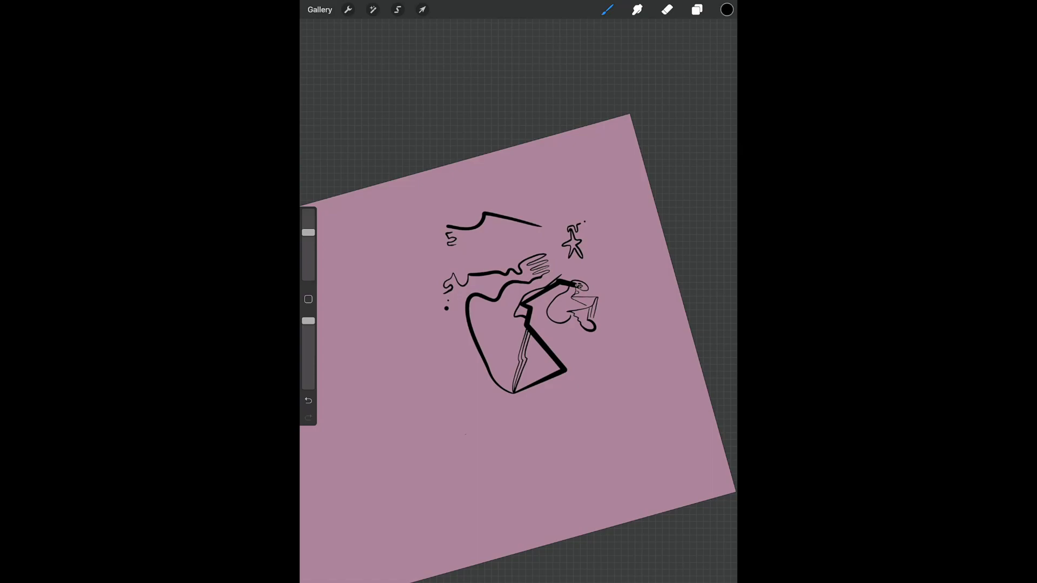
mouse_move(444, 209)
left_mouse_down()
mouse_move(417, 291)
mouse_move(435, 391)
left_mouse_up()
mouse_move(519, 303)
left_mouse_down()
mouse_move(486, 325)
mouse_move(459, 302)
left_mouse_up()
- Add a thin hooked line with an oval and loop at top-left, then undo the oval
mouse_move(382, 143)
left_mouse_down()
mouse_move(376, 199)
mouse_move(384, 193)
left_mouse_up()
mouse_move(389, 130)
left_mouse_down()
mouse_move(354, 186)
mouse_move(384, 193)
mouse_move(403, 141)
mouse_move(389, 145)
mouse_move(396, 154)
left_mouse_up()
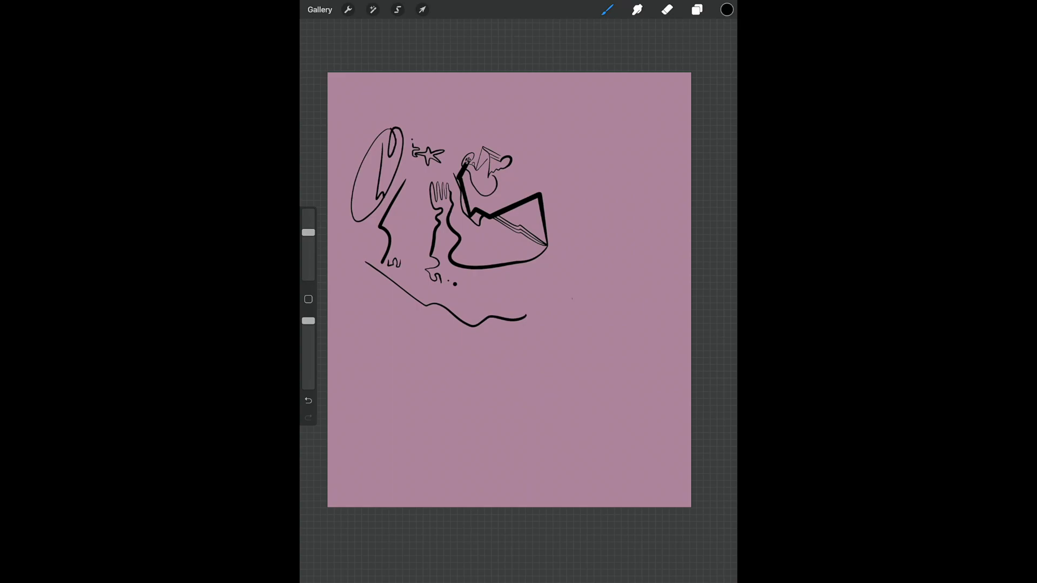
left_click_drag(389, 136, 415, 115)
mouse_move(510, 216)
left_mouse_down()
mouse_move(584, 270)
mouse_move(594, 303)
left_mouse_up()
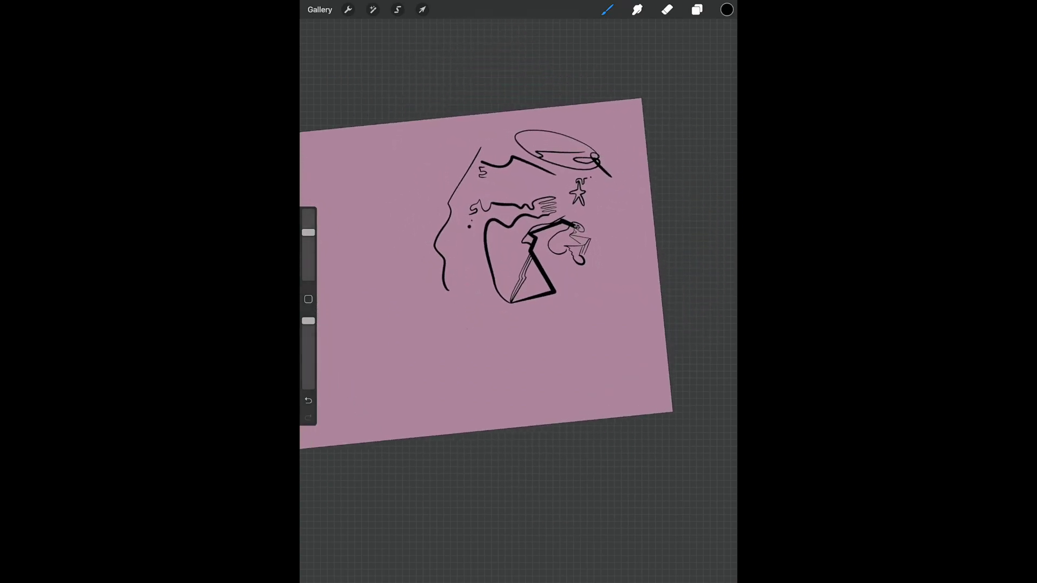
mouse_move(486, 272)
left_mouse_down()
mouse_move(498, 278)
mouse_move(518, 200)
mouse_move(524, 236)
mouse_move(526, 218)
mouse_move(532, 234)
left_mouse_up()
key("ctrl+z")
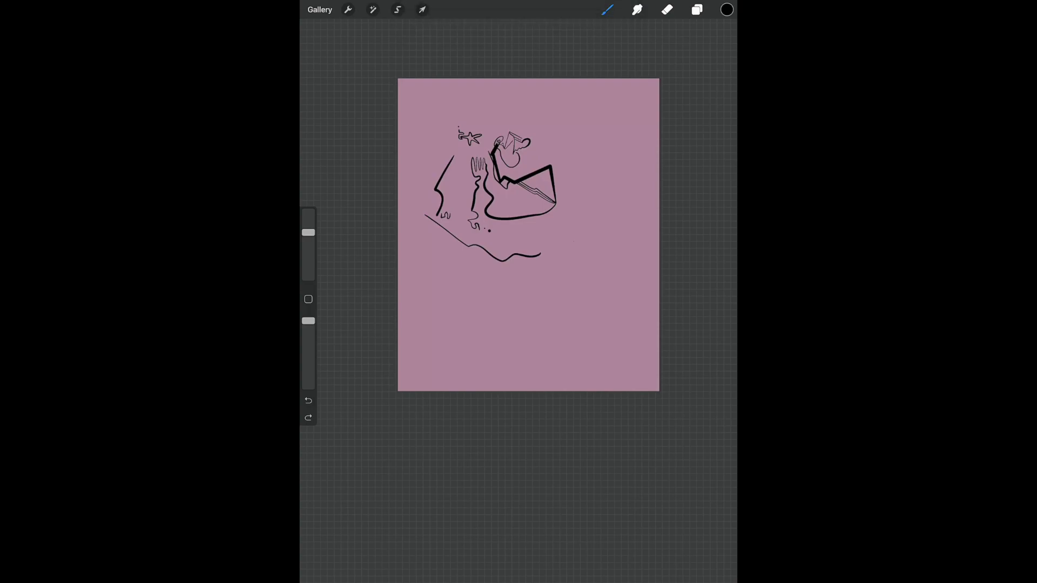
- Re-centre the view and activate Uniform transform on the whole drawing
scroll(529, 235, "up", 5)
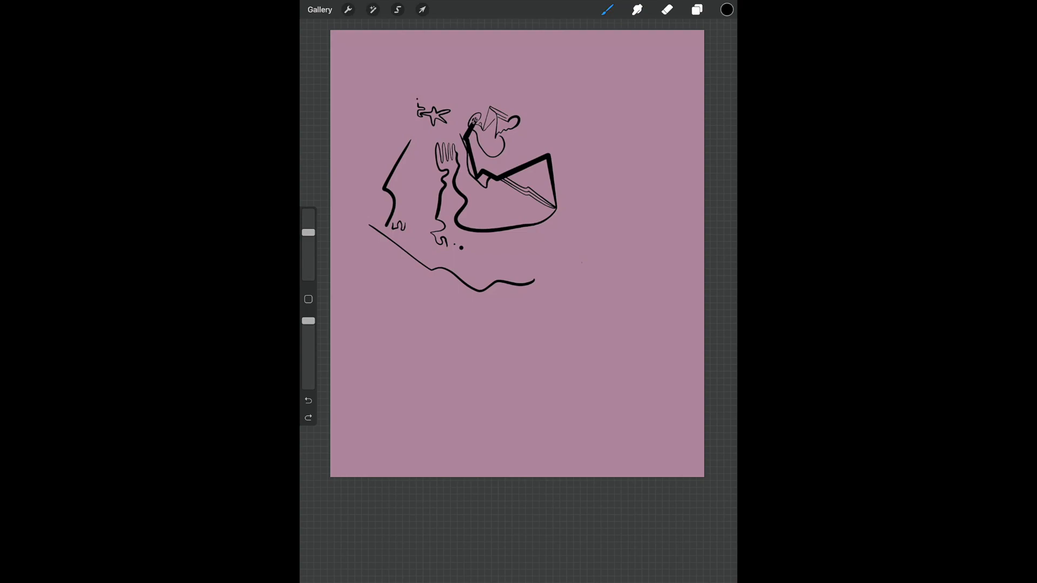
left_click(422, 9)
- Scale the line drawing up across the upper canvas and apply the transform
left_click_drag(583, 291, 650, 370)
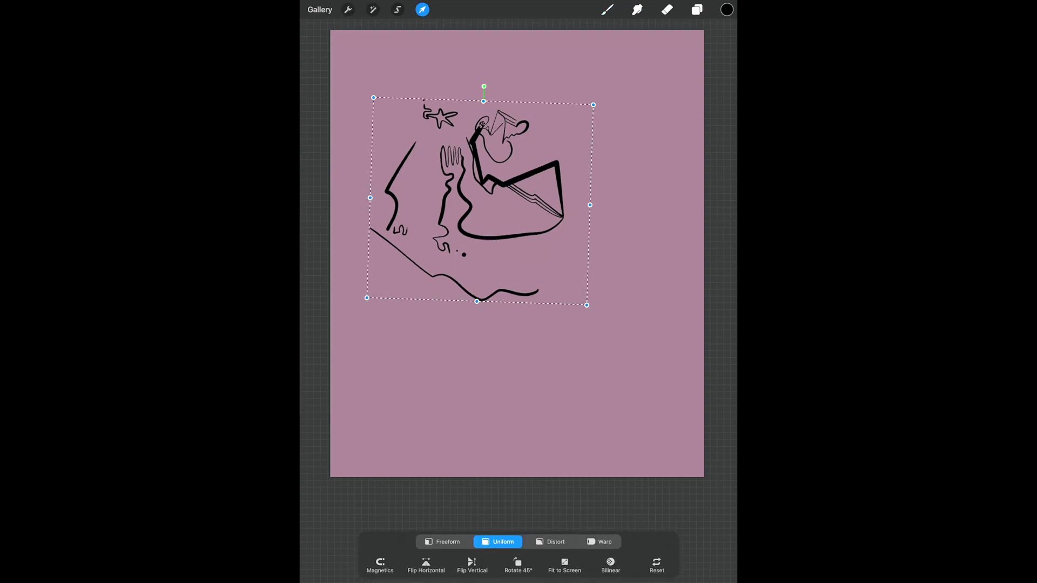
left_click_drag(514, 246, 505, 229)
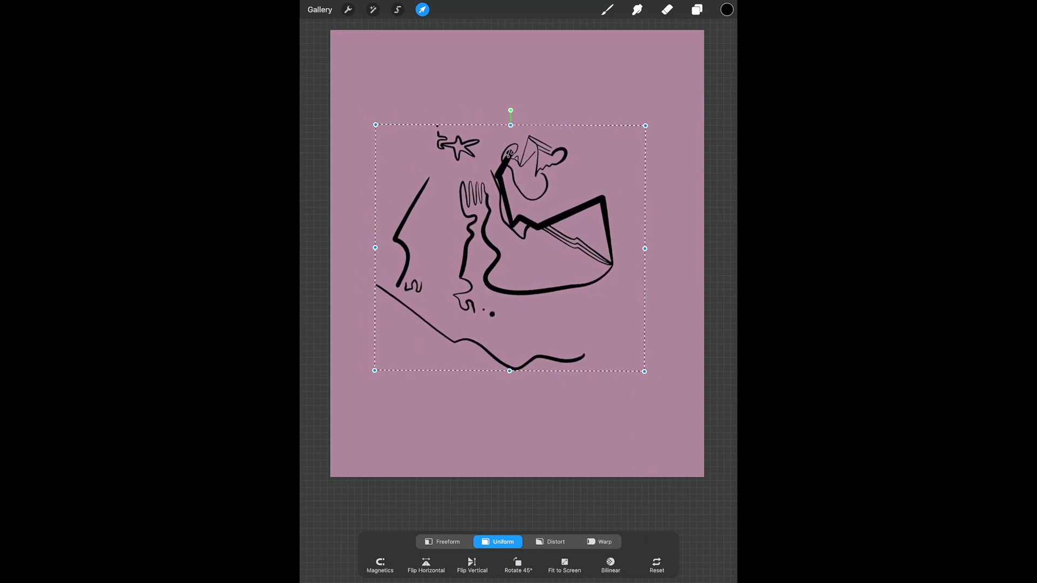
mouse_move(505, 94)
left_mouse_down()
mouse_move(662, 231)
mouse_move(531, 63)
mouse_move(517, 93)
left_mouse_up()
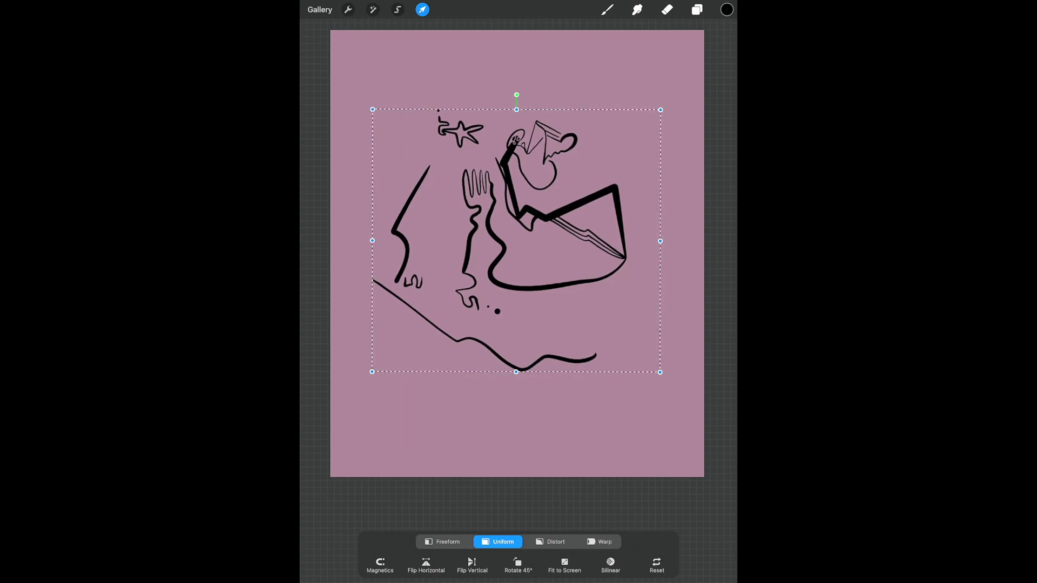
left_click(608, 9)
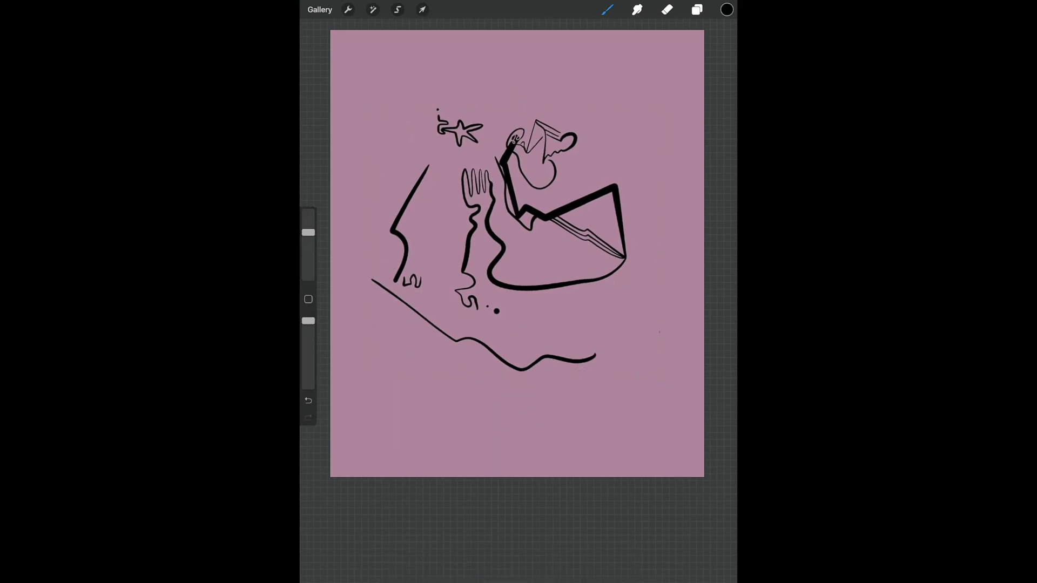
- Pick a blue colour and load the Oriental Brush from the Painting brushes
left_click(727, 9)
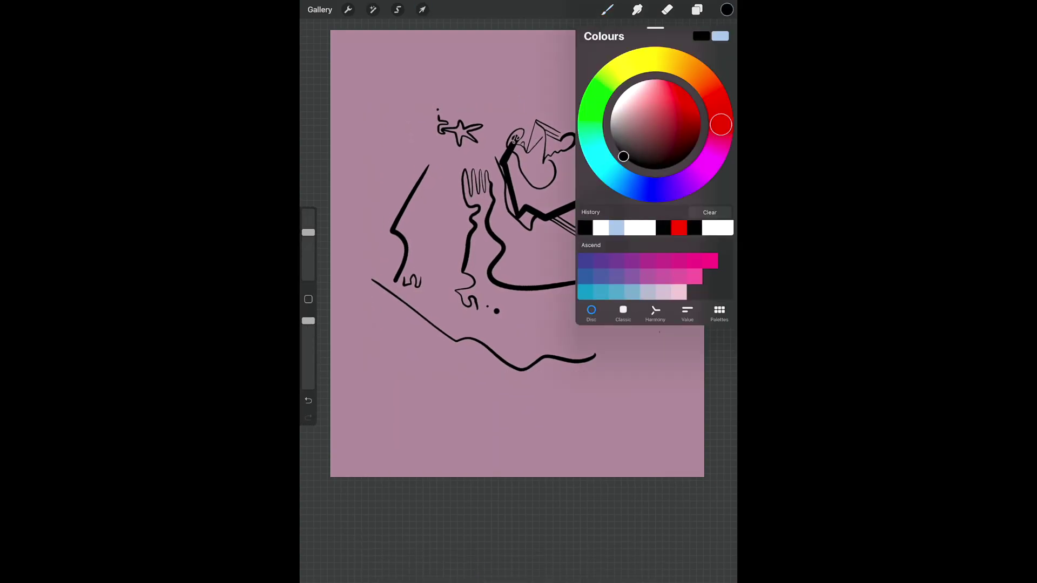
left_click(607, 168)
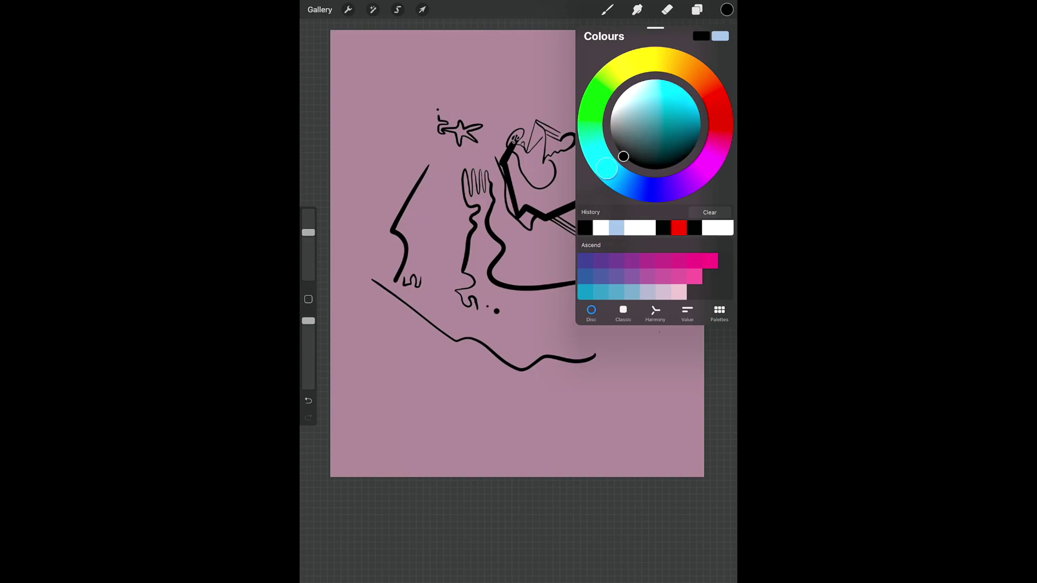
left_click(648, 190)
left_click(608, 9)
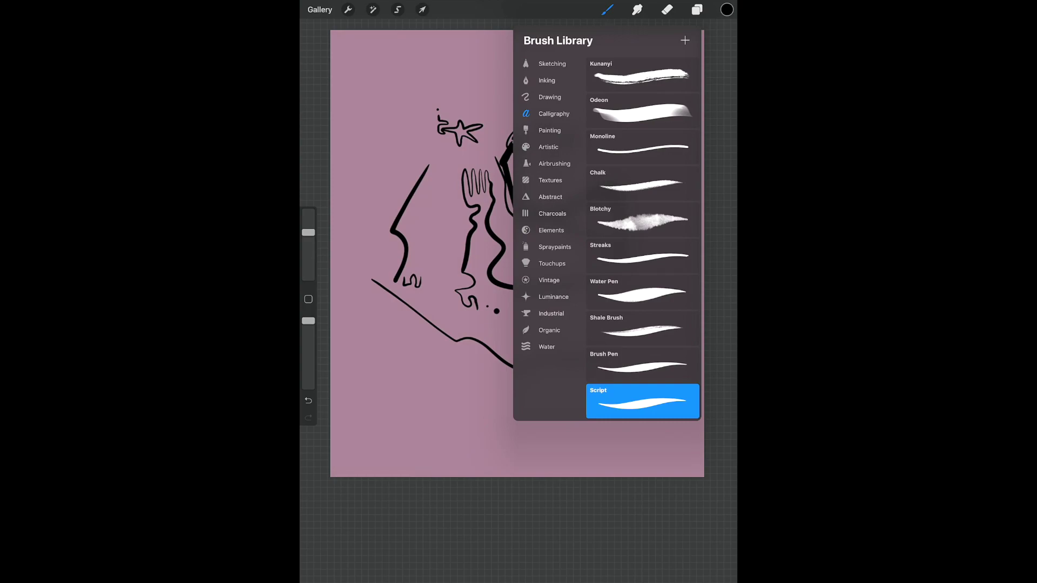
left_click(550, 131)
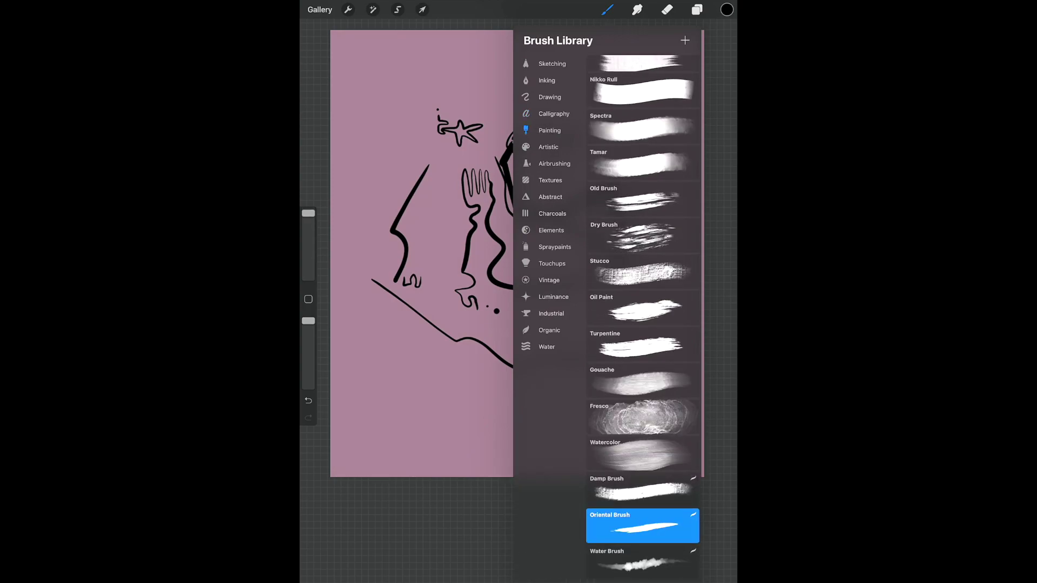
left_click(643, 235)
left_click(642, 524)
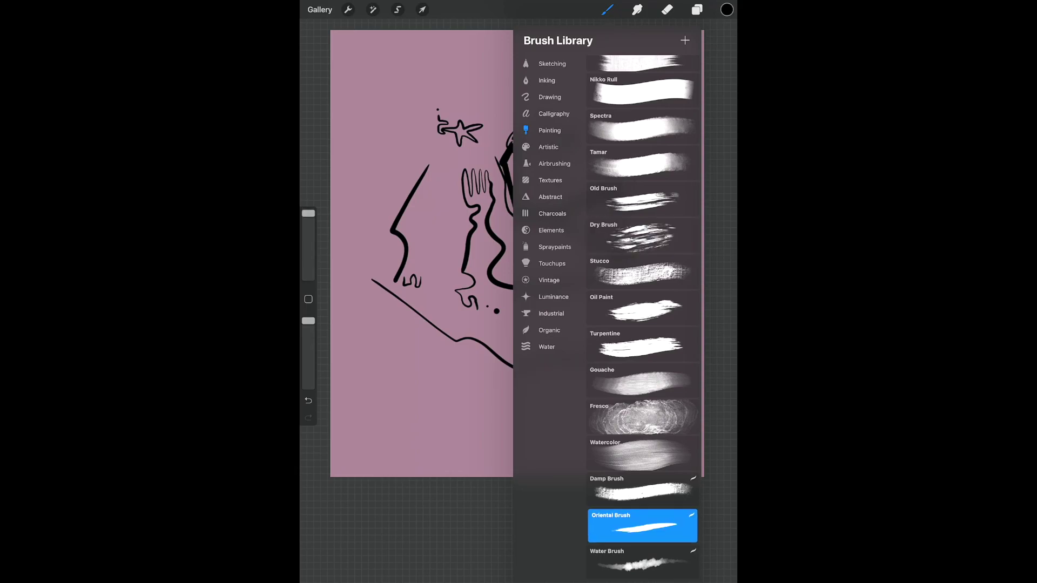
left_click(607, 9)
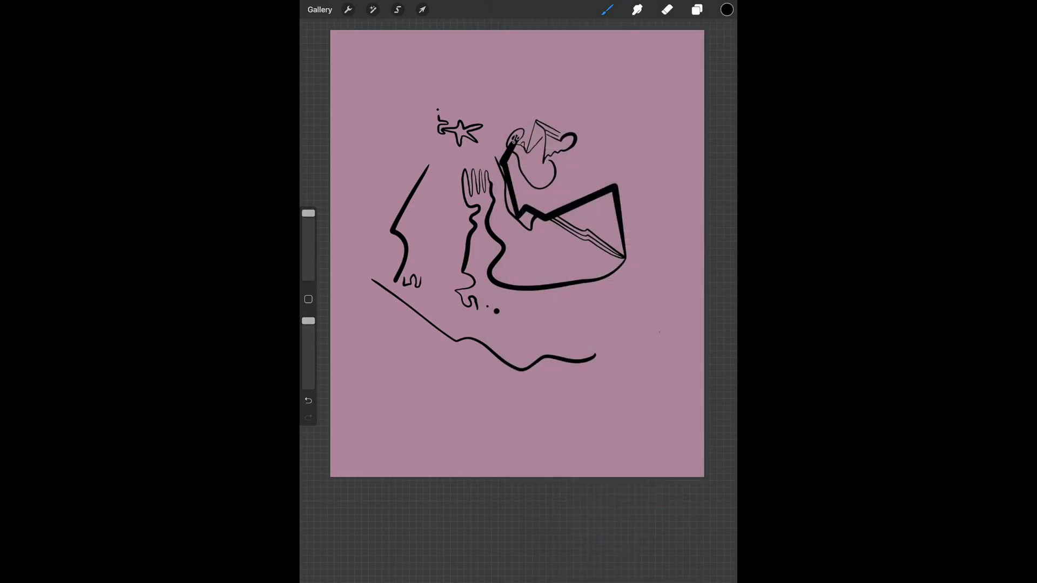
- Draw and undo a test stroke, then set the colour to blue again
left_click_drag(414, 186, 431, 151)
left_click(308, 401)
left_click(727, 10)
left_click(691, 93)
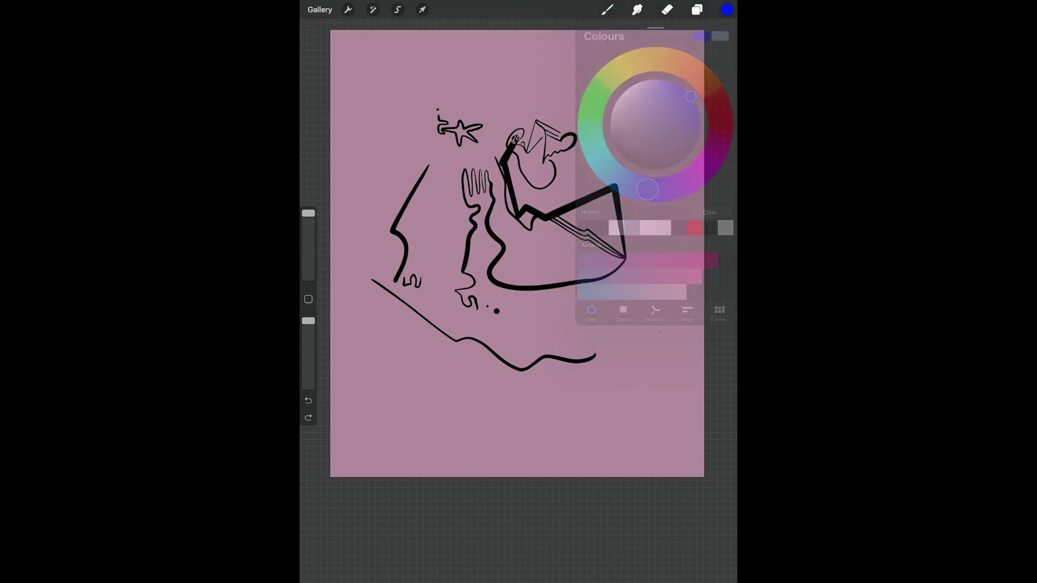
left_click_drag(518, 253, 520, 263)
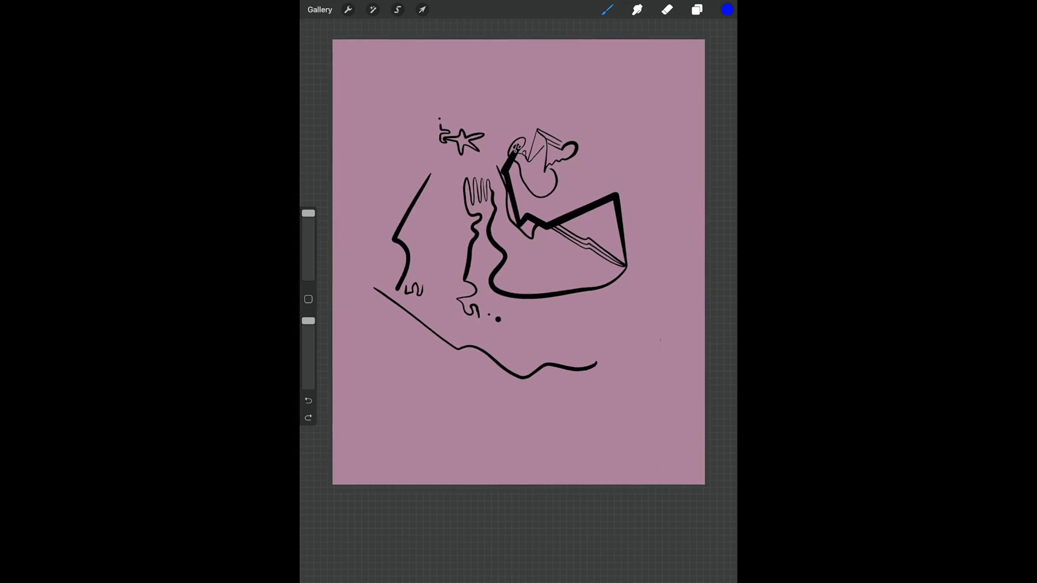
- On a new layer, paint blue along the upper-left black line
left_click(697, 10)
left_click(720, 40)
left_click(697, 9)
mouse_move(388, 233)
left_mouse_down()
mouse_move(427, 176)
mouse_move(396, 246)
mouse_move(421, 261)
left_mouse_up()
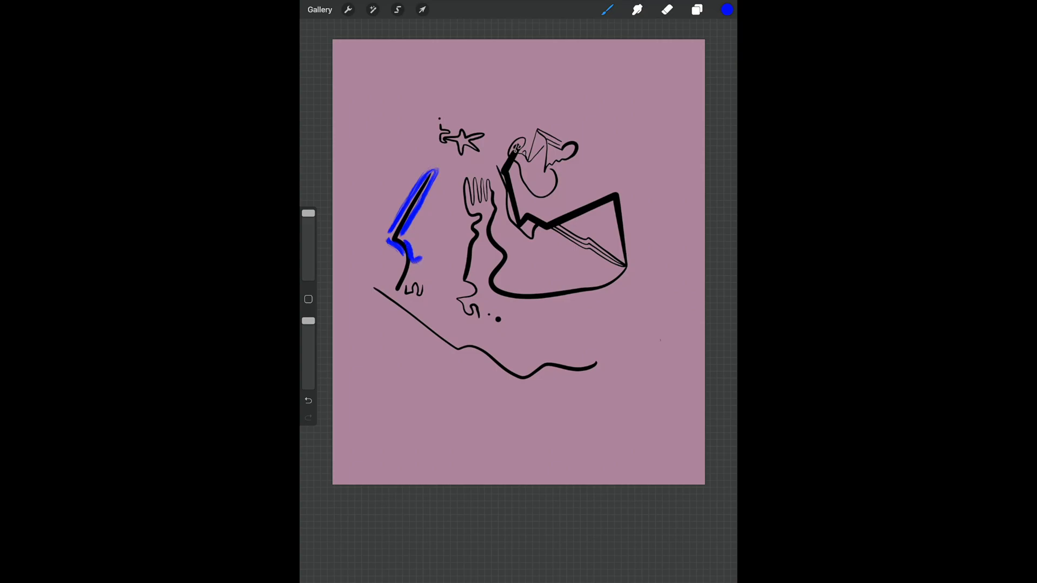
left_click_drag(519, 262, 522, 278)
- Smudge the blue into feathery streaks fanning toward the upper right
left_click(638, 9)
mouse_move(410, 245)
left_mouse_down()
mouse_move(423, 238)
mouse_move(424, 253)
mouse_move(459, 182)
left_mouse_up()
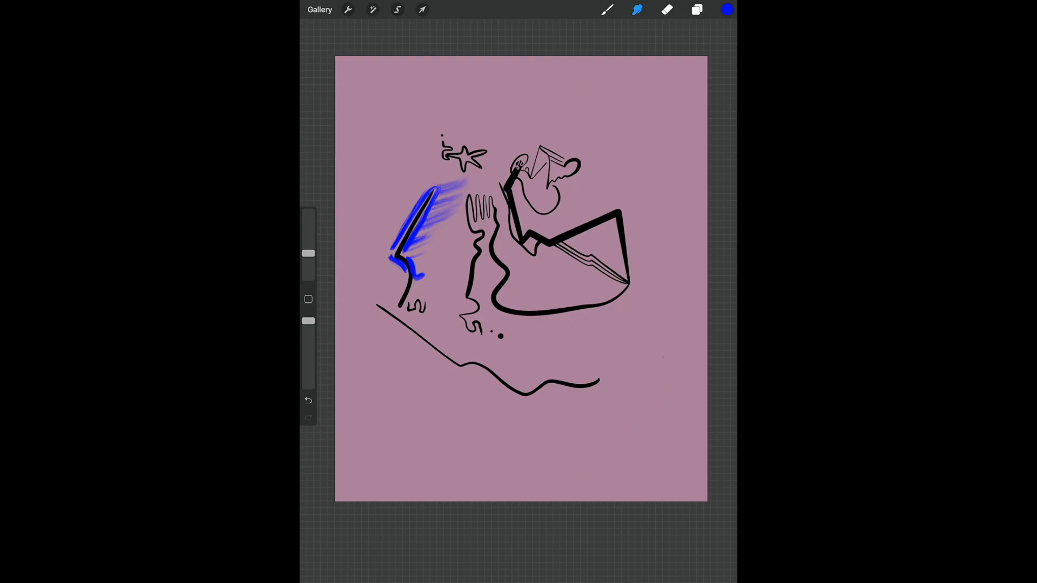
mouse_move(420, 275)
left_mouse_down()
mouse_move(438, 260)
mouse_move(426, 254)
mouse_move(433, 248)
mouse_move(447, 256)
mouse_move(435, 260)
mouse_move(428, 229)
mouse_move(446, 227)
left_mouse_up()
left_click_drag(440, 224, 474, 185)
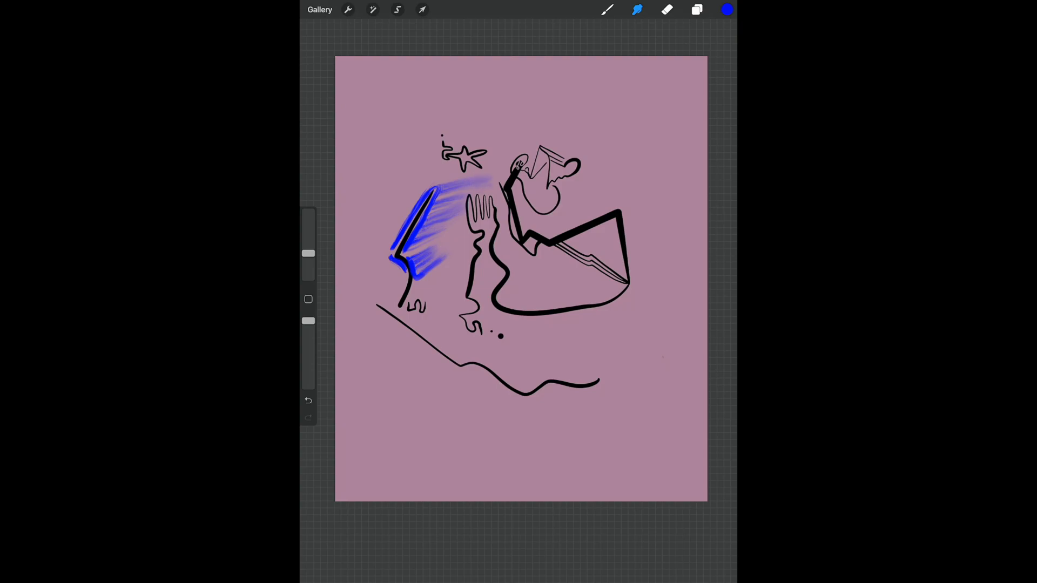
- Choose yellow and fill the fork and its wavy stem
left_click(727, 10)
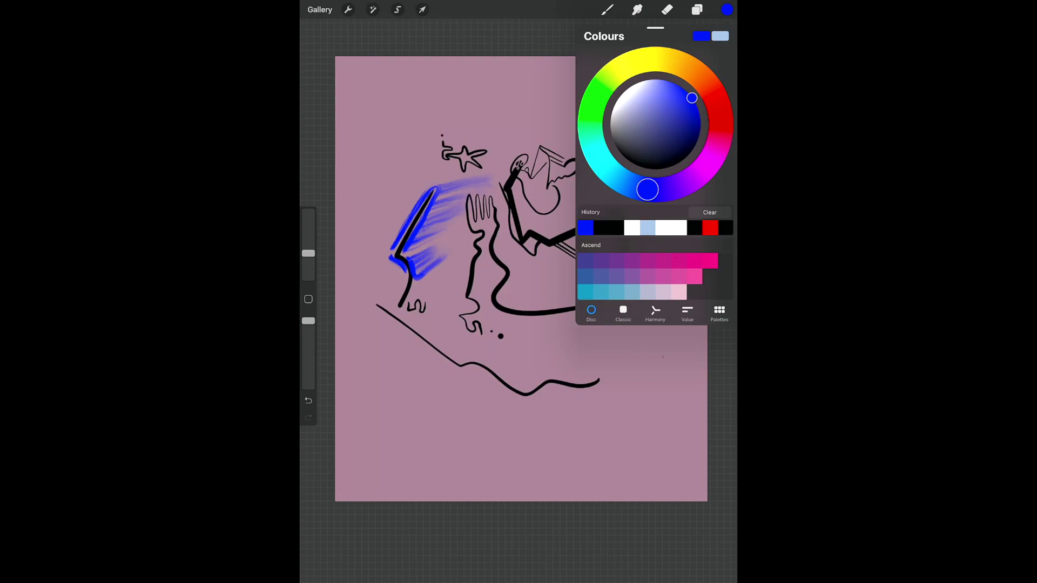
left_click(666, 61)
left_click_drag(666, 61, 669, 62)
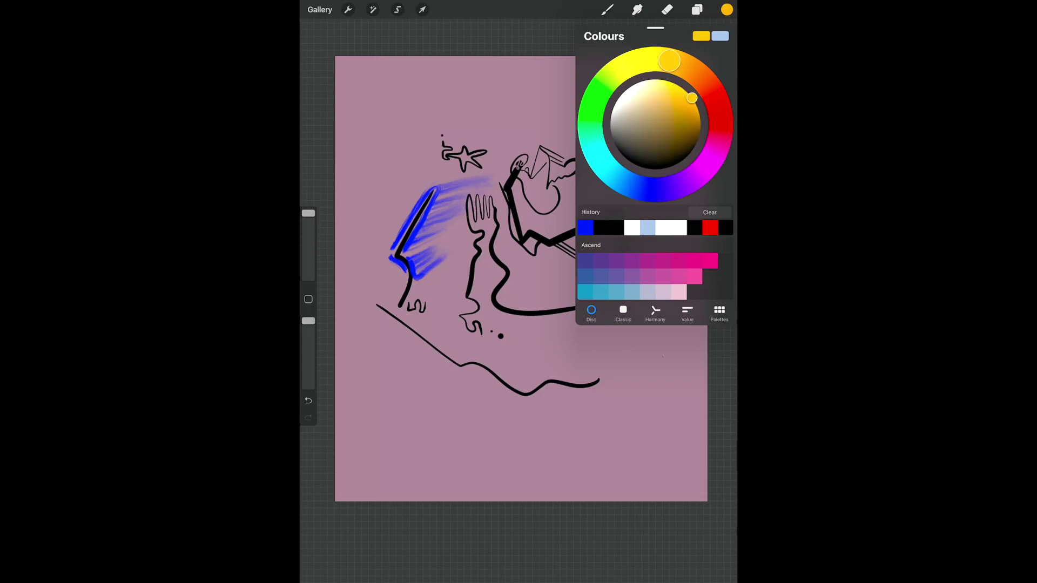
left_click(727, 10)
mouse_move(470, 206)
left_mouse_down()
mouse_move(473, 227)
mouse_move(491, 215)
mouse_move(482, 263)
mouse_move(483, 275)
mouse_move(503, 281)
mouse_move(494, 311)
left_mouse_up()
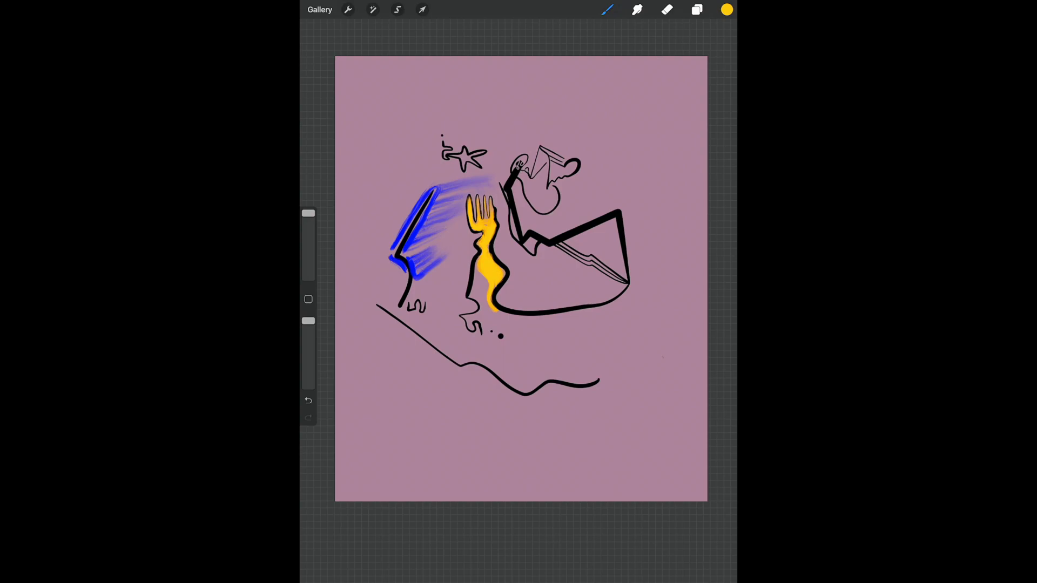
scroll(521, 279, "down", 2)
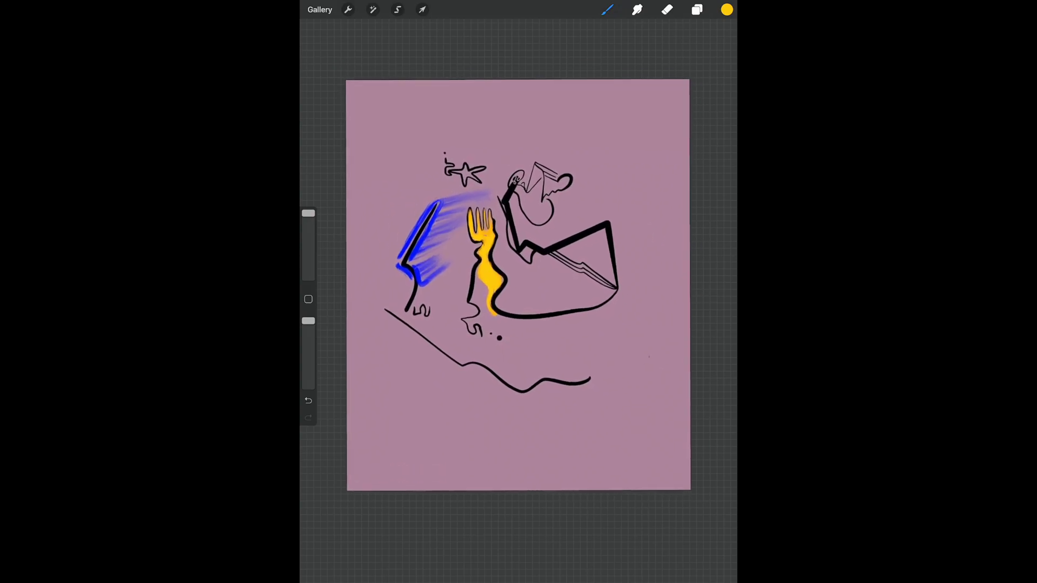
- Draw a yellow stroke from the fork's base ending in a loop at lower right, discarding earlier attempts
left_click_drag(493, 312, 502, 428)
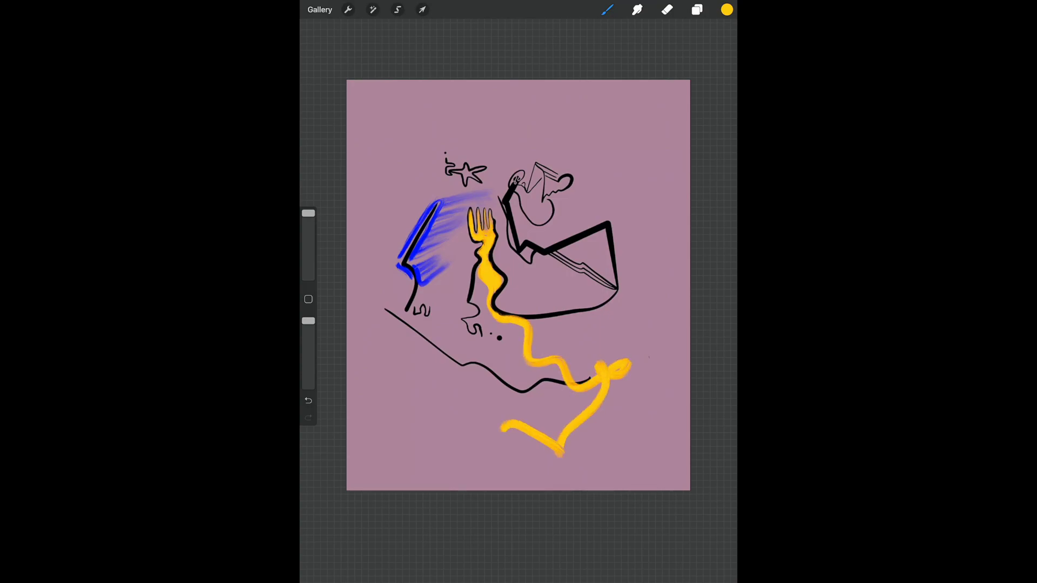
key("ctrl+z")
mouse_move(492, 313)
left_mouse_down()
mouse_move(565, 342)
mouse_move(474, 399)
mouse_move(451, 378)
left_mouse_up()
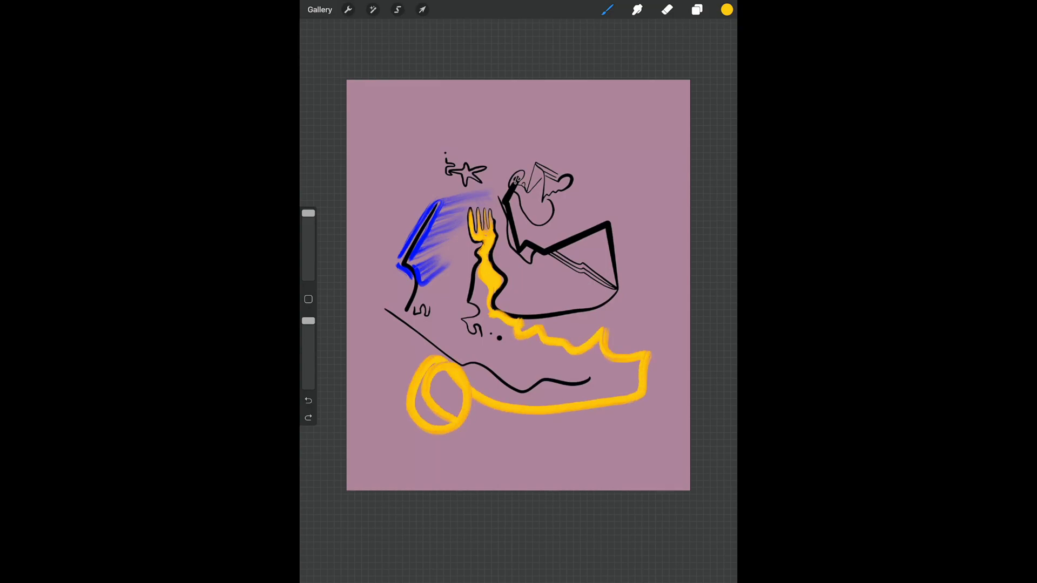
left_click_drag(460, 422, 609, 437)
left_click(308, 401)
left_click(308, 400)
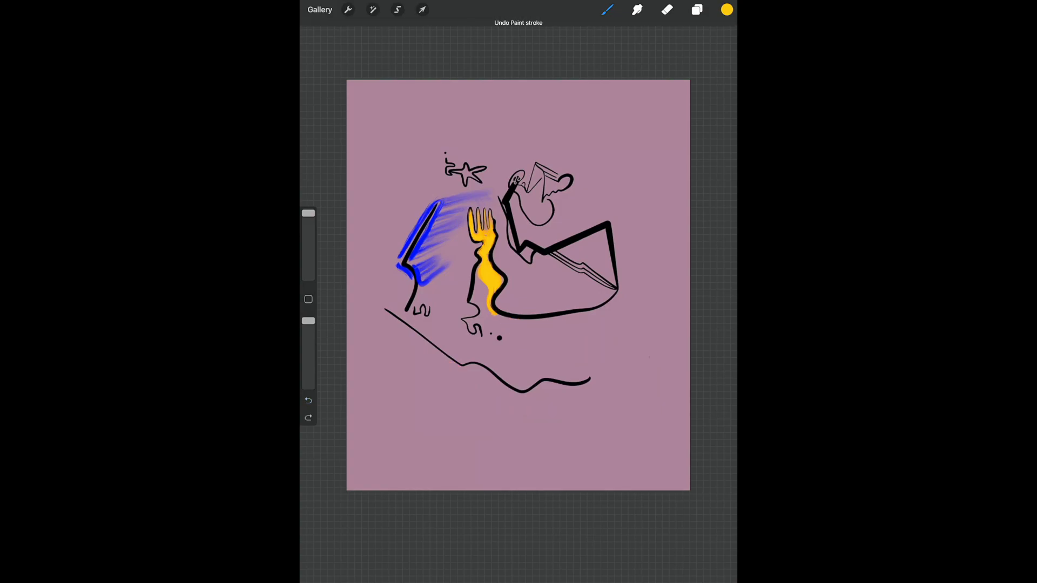
mouse_move(496, 316)
left_mouse_down()
mouse_move(579, 381)
mouse_move(573, 370)
left_mouse_up()
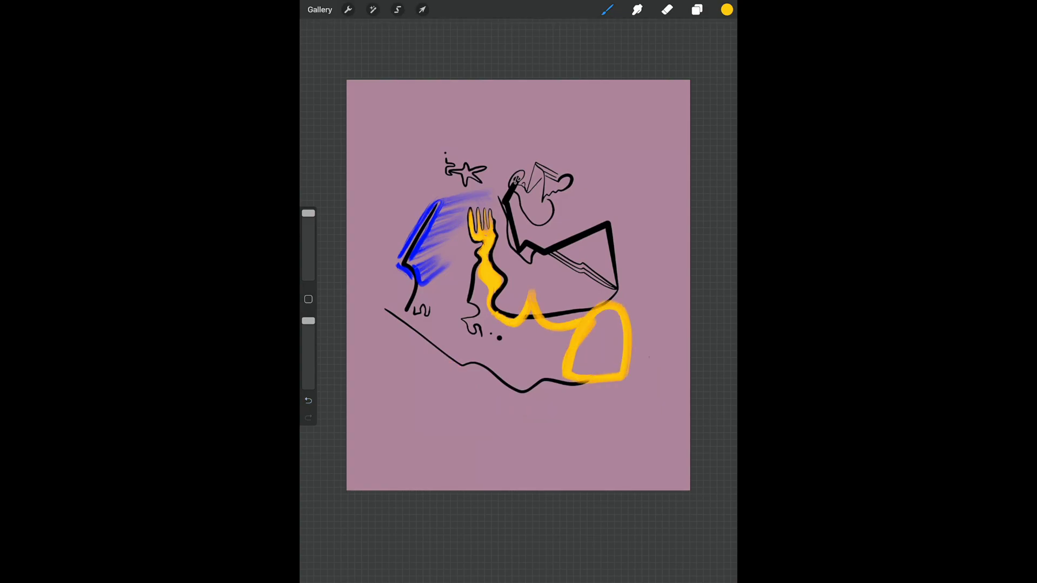
left_click(309, 400)
mouse_move(494, 312)
left_mouse_down()
mouse_move(562, 324)
mouse_move(594, 457)
left_mouse_up()
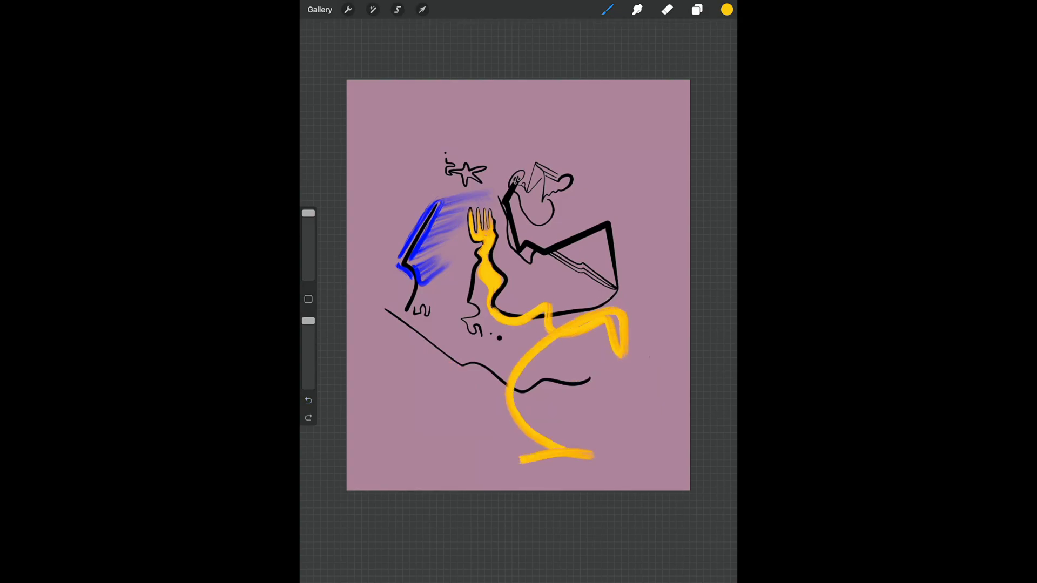
left_click_drag(520, 459, 615, 381)
left_click(309, 400)
mouse_move(494, 309)
left_mouse_down()
mouse_move(543, 381)
mouse_move(659, 340)
left_mouse_up()
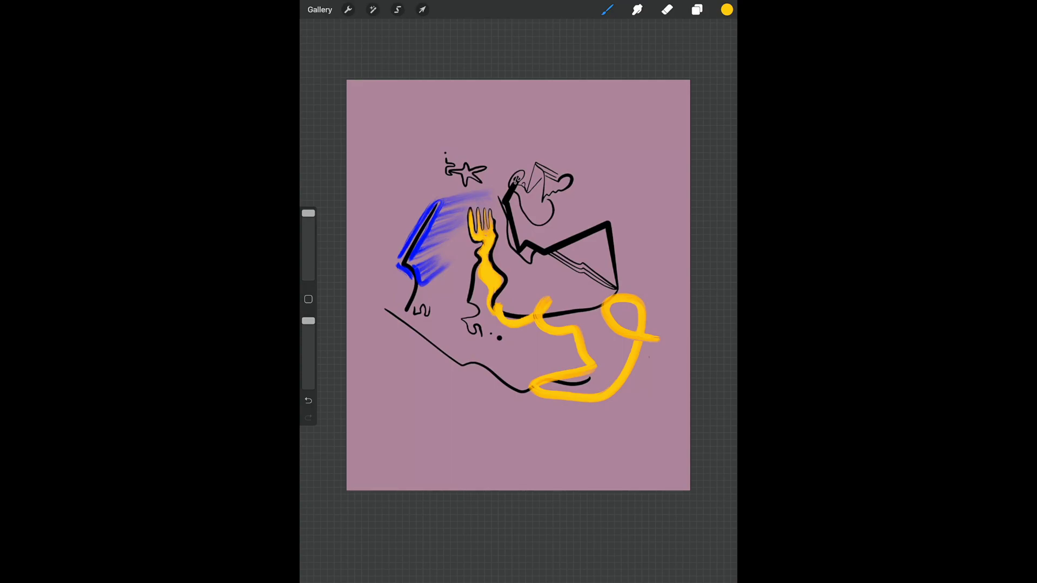
- Pick red and paint from the zigzag's inner corner, curling upward toward the top right
left_click(727, 9)
left_click(726, 227)
left_click(727, 10)
mouse_move(527, 250)
left_mouse_down()
mouse_move(550, 312)
mouse_move(577, 281)
left_mouse_up()
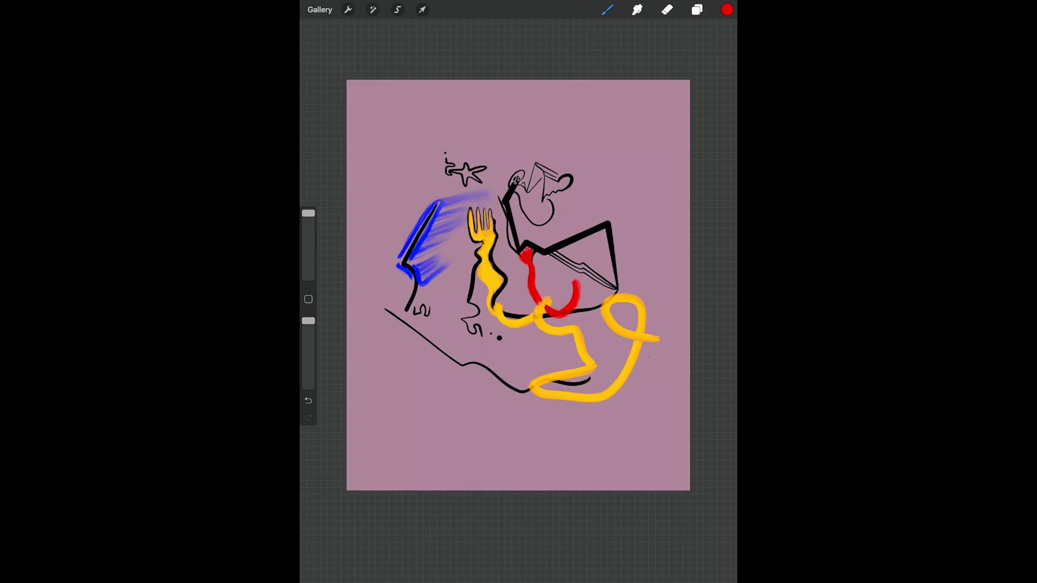
mouse_move(572, 276)
left_mouse_down()
mouse_move(566, 286)
mouse_move(593, 236)
mouse_move(579, 204)
mouse_move(600, 162)
mouse_move(632, 123)
mouse_move(656, 138)
left_mouse_up()
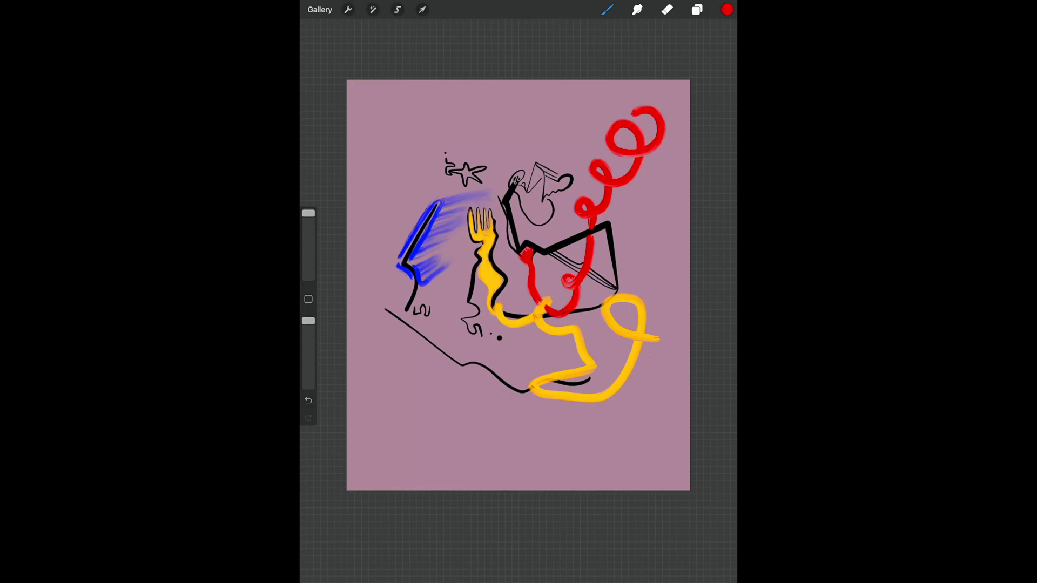
left_click(607, 9)
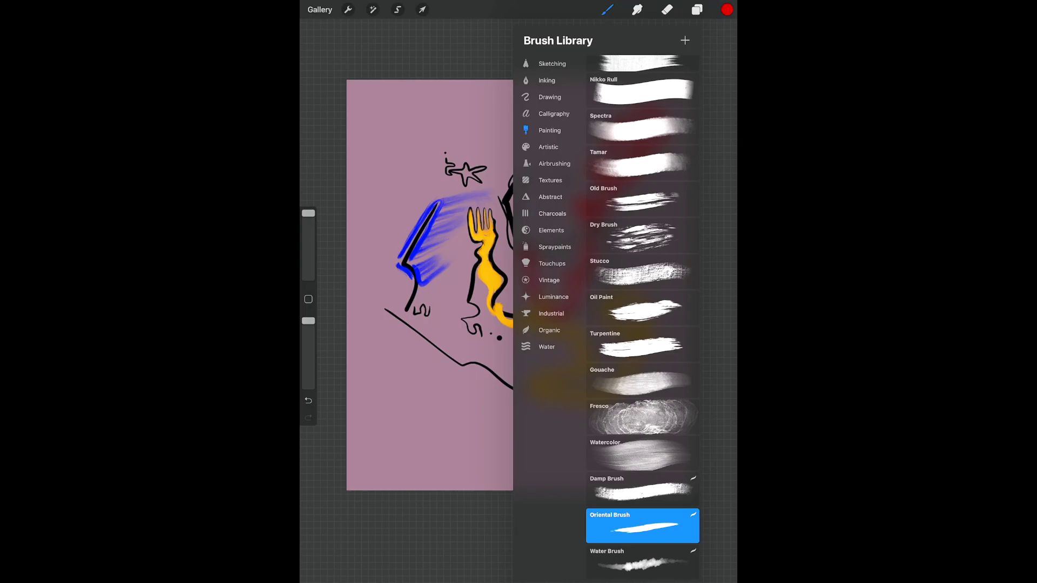
- With the Script calligraphy brush, extend and thicken the red spiral, adding a dot and forked tongue
left_click(553, 113)
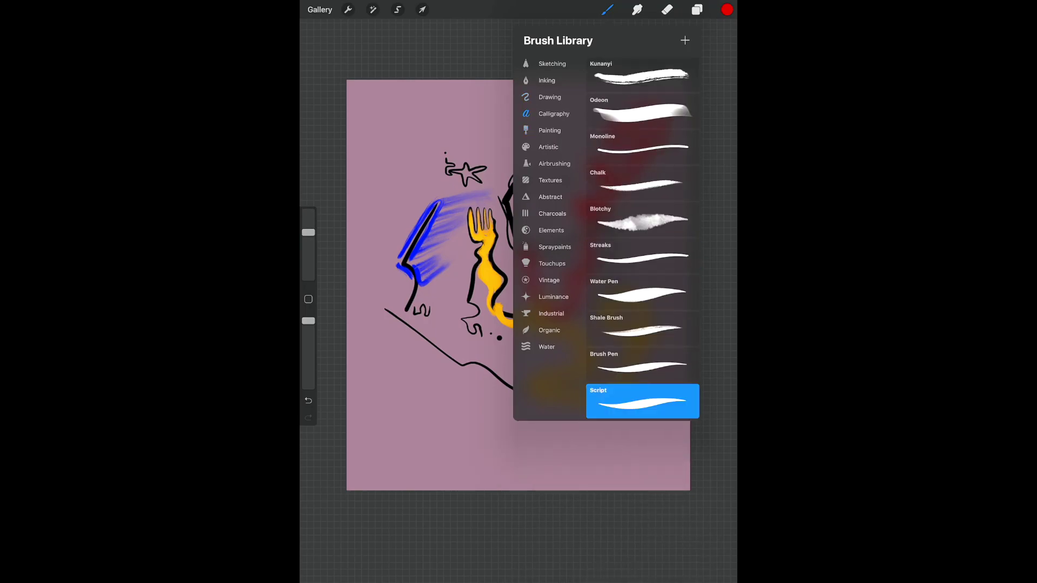
left_click(607, 9)
scroll(594, 227, "up", 5)
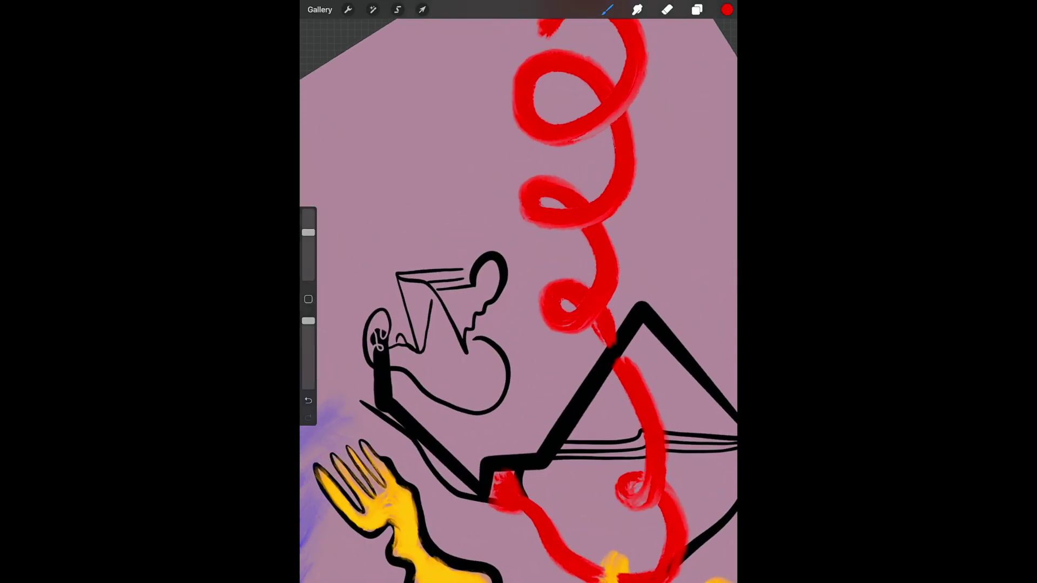
left_click_drag(513, 116, 488, 148)
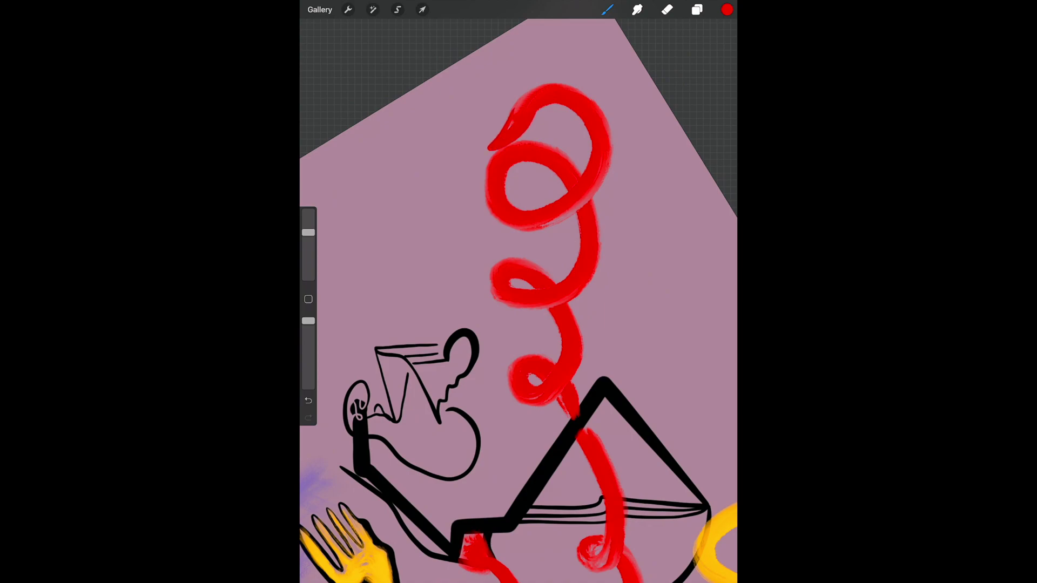
left_click_drag(517, 111, 527, 94)
left_click(643, 173)
scroll(519, 301, "up", 1)
mouse_move(489, 162)
left_mouse_down()
mouse_move(471, 169)
mouse_move(473, 184)
left_mouse_up()
scroll(519, 300, "down", 5)
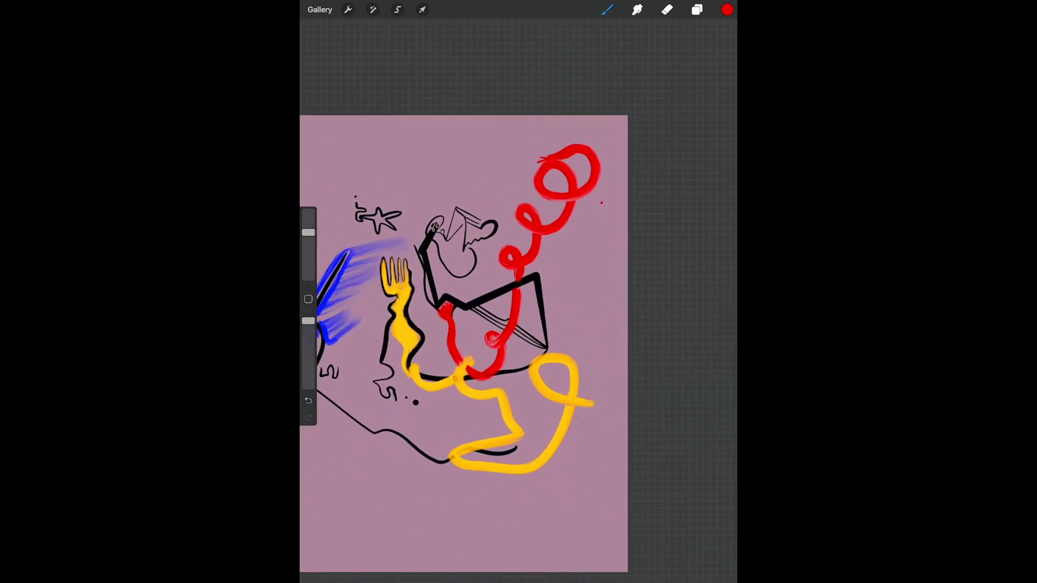
- Switch the paint colour to white and reduce the brush size
left_click(727, 10)
left_click(621, 98)
left_click(727, 9)
scroll(541, 227, "up", 5)
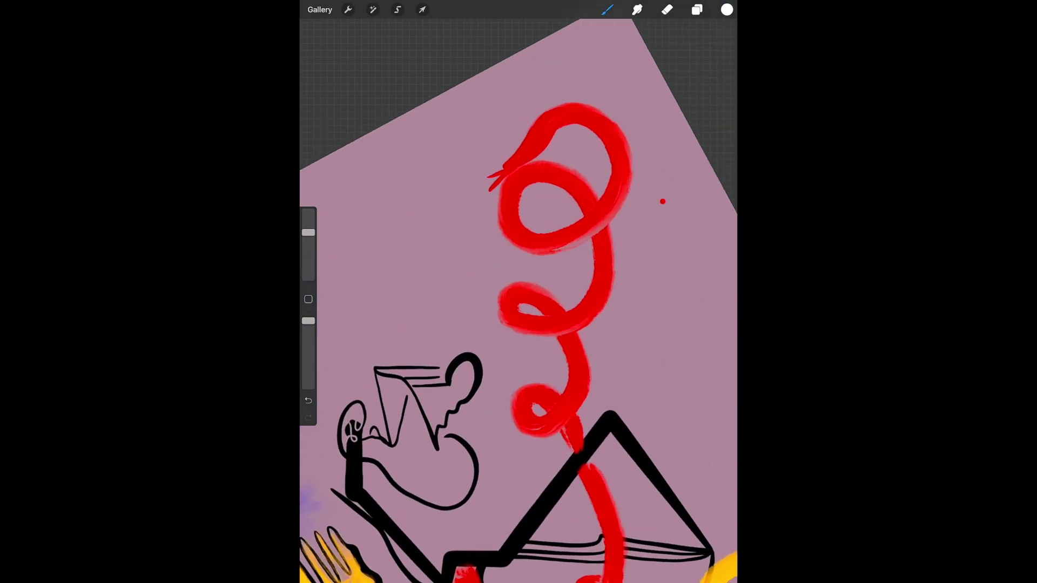
left_click_drag(309, 233, 309, 251)
scroll(519, 302, "down", 5)
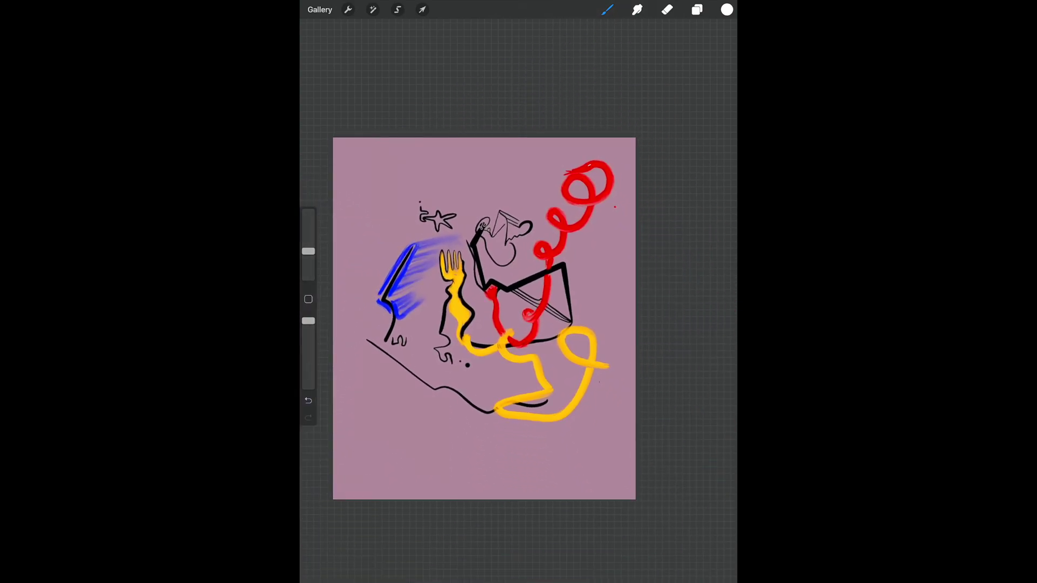
left_click(727, 9)
- Sample the mauve background, lighten it to pale pink, and choose a brush from the Painting set
left_click(652, 190)
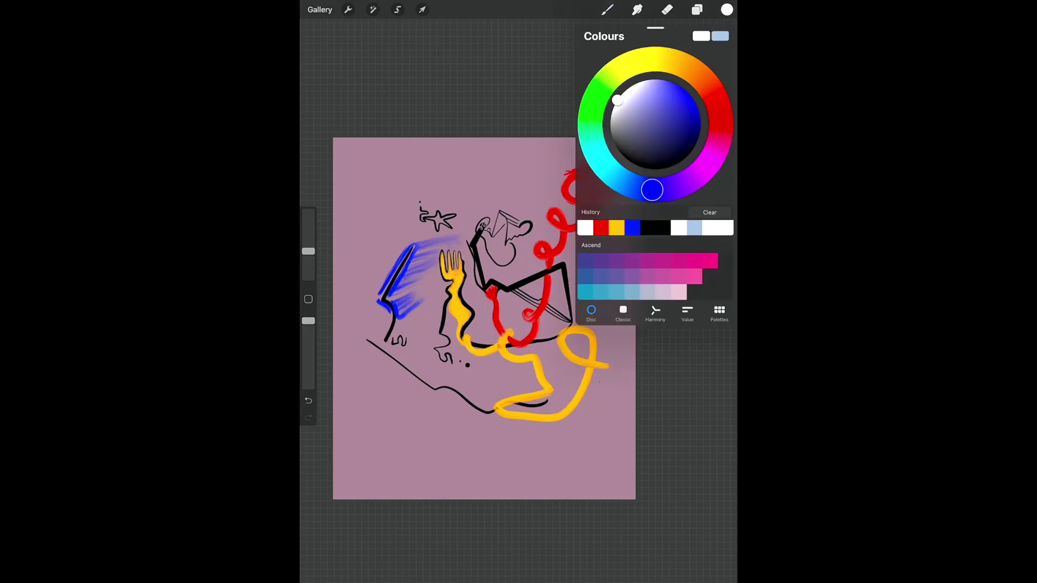
left_click(653, 61)
left_click(693, 179)
left_click(652, 190)
left_click(536, 165)
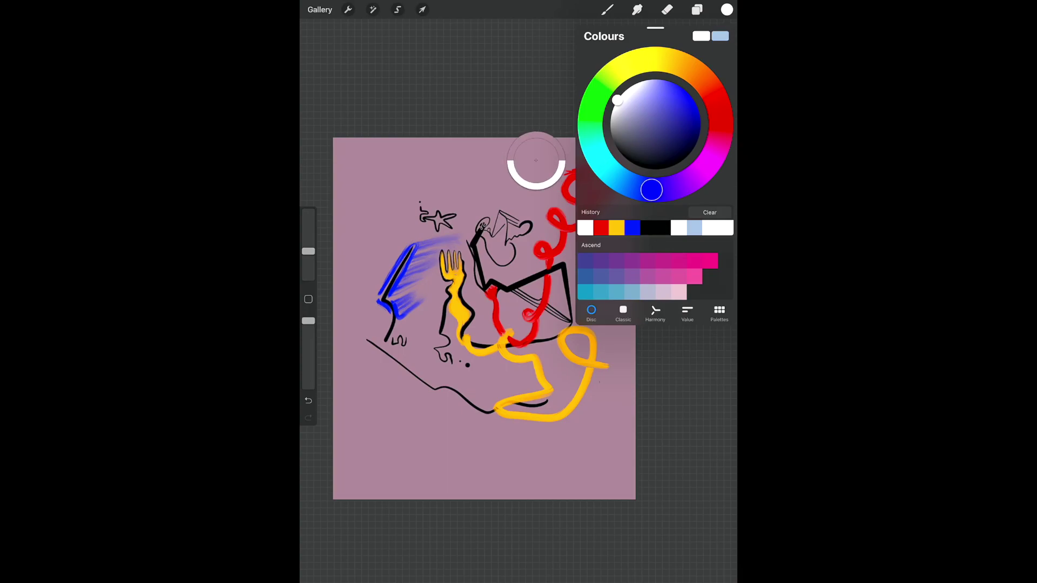
left_click(621, 111)
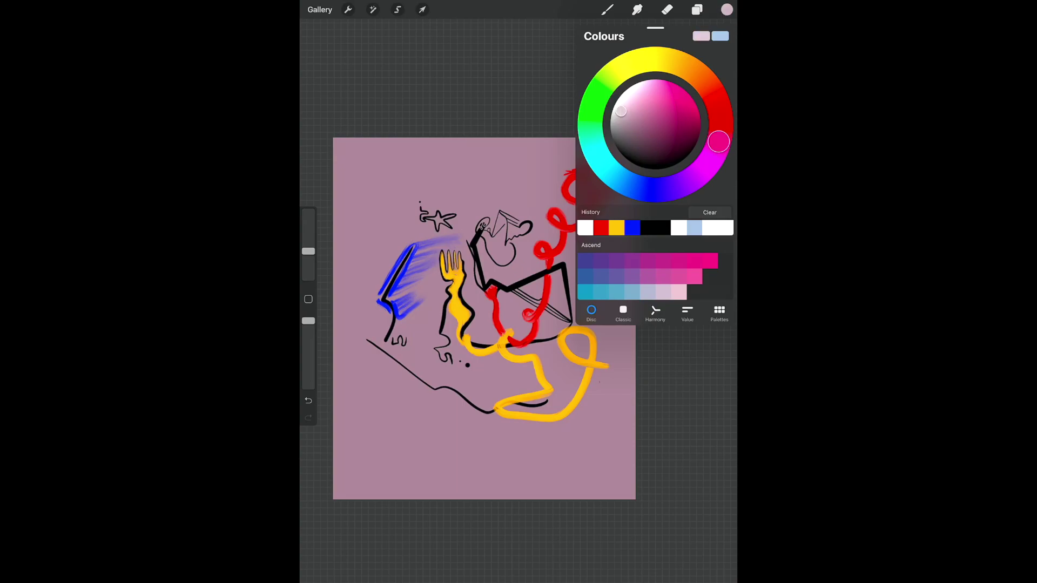
left_click(727, 9)
left_click(607, 9)
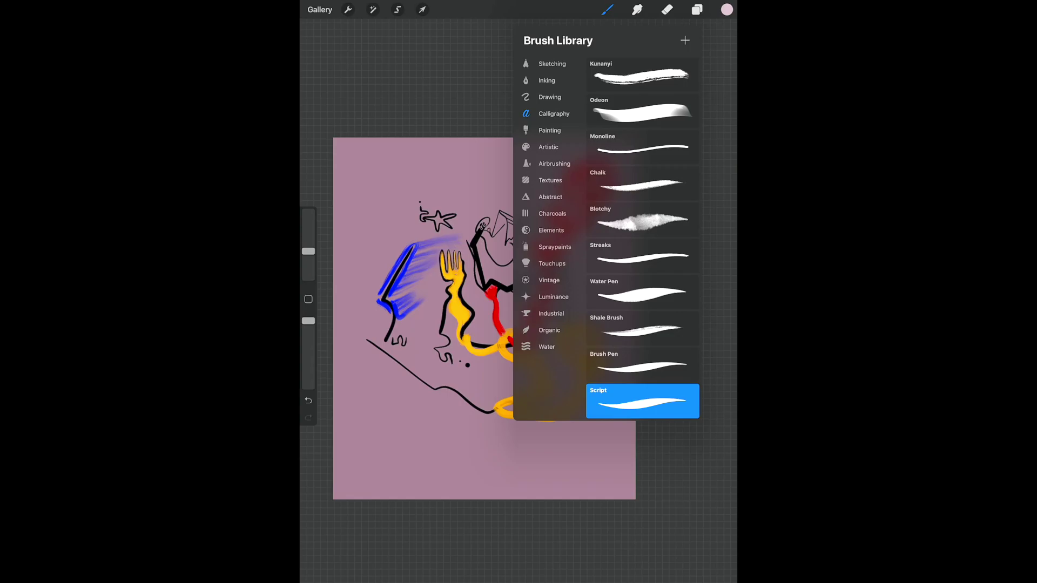
left_click(550, 130)
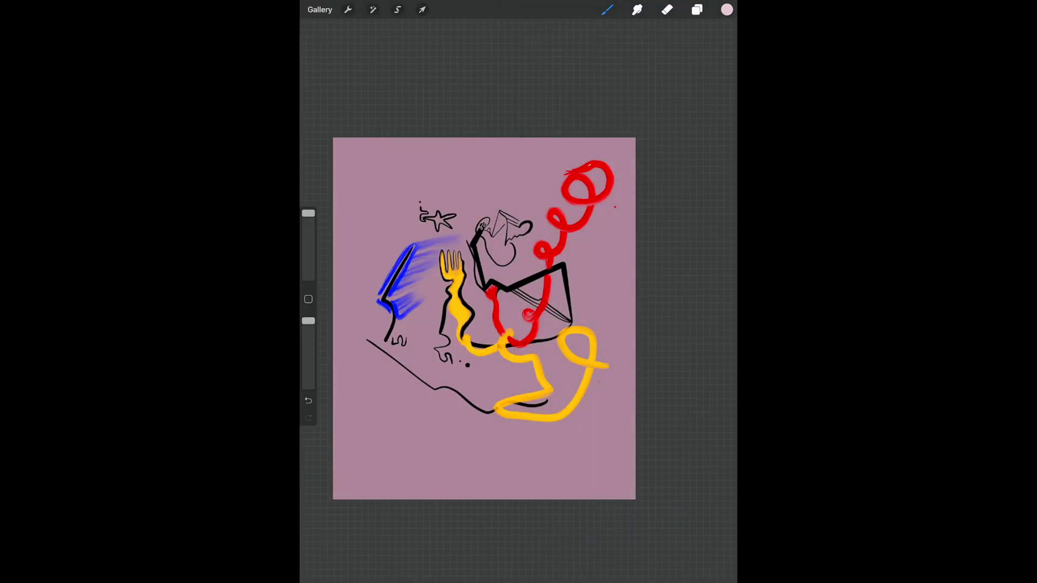
- Paint a pale pink stroke by the face, undo a stroke, and add a pink loop at lower left
left_click(480, 246)
mouse_move(480, 249)
left_mouse_down()
mouse_move(501, 270)
mouse_move(516, 256)
left_mouse_up()
left_click(309, 400)
left_click_drag(484, 319, 481, 244)
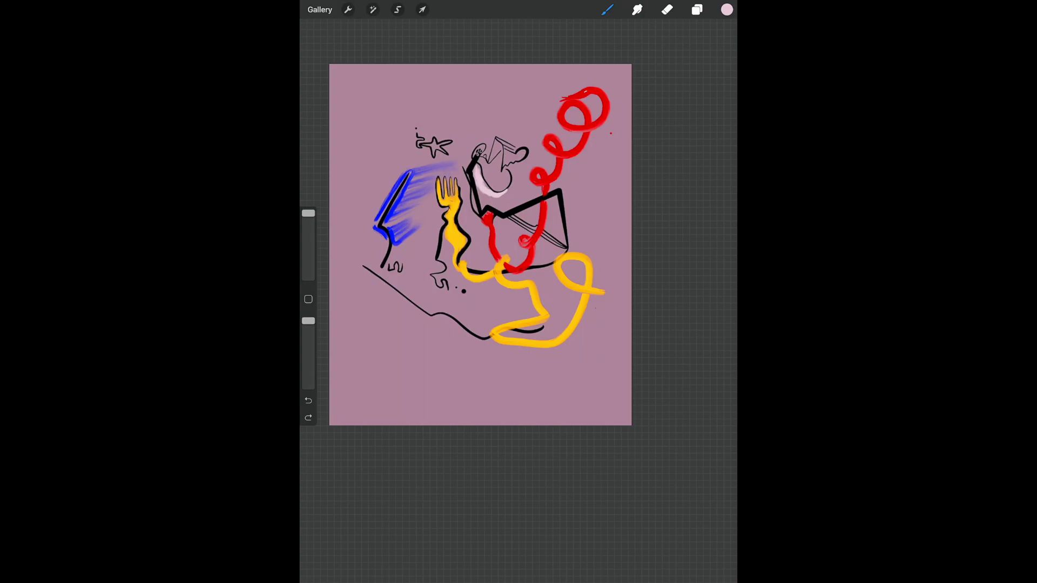
mouse_move(363, 267)
left_mouse_down()
mouse_move(350, 335)
mouse_move(388, 367)
mouse_move(431, 322)
left_mouse_up()
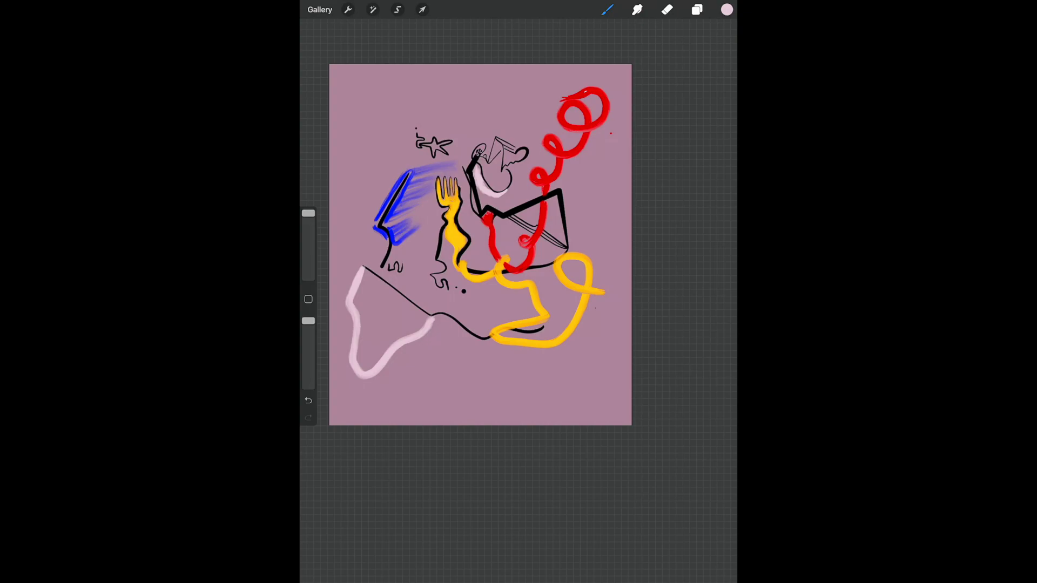
left_click(697, 9)
- Export a copy of the drawing through the Share options
left_click(348, 9)
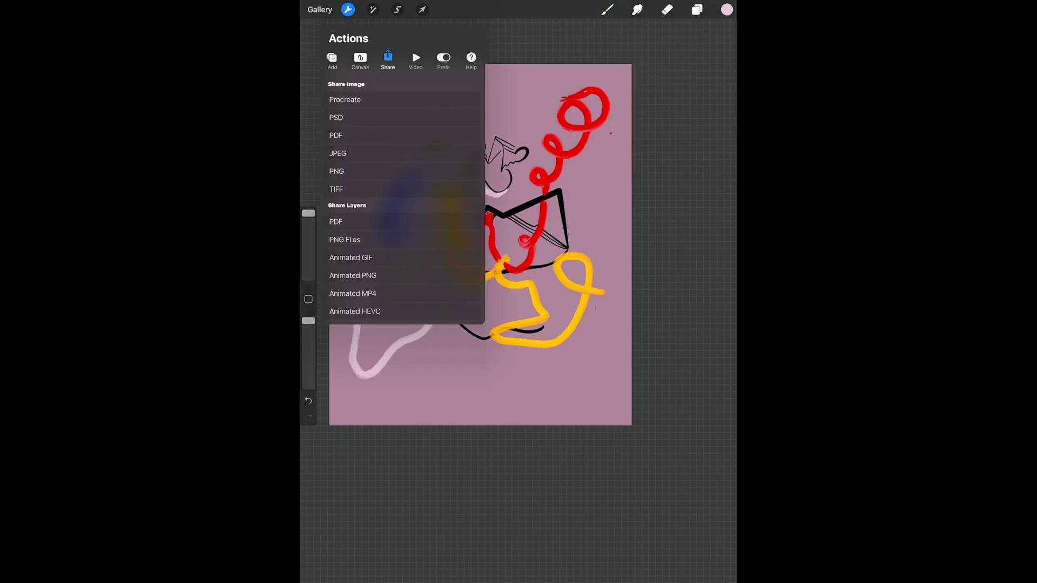
left_click(337, 171)
left_click(607, 10)
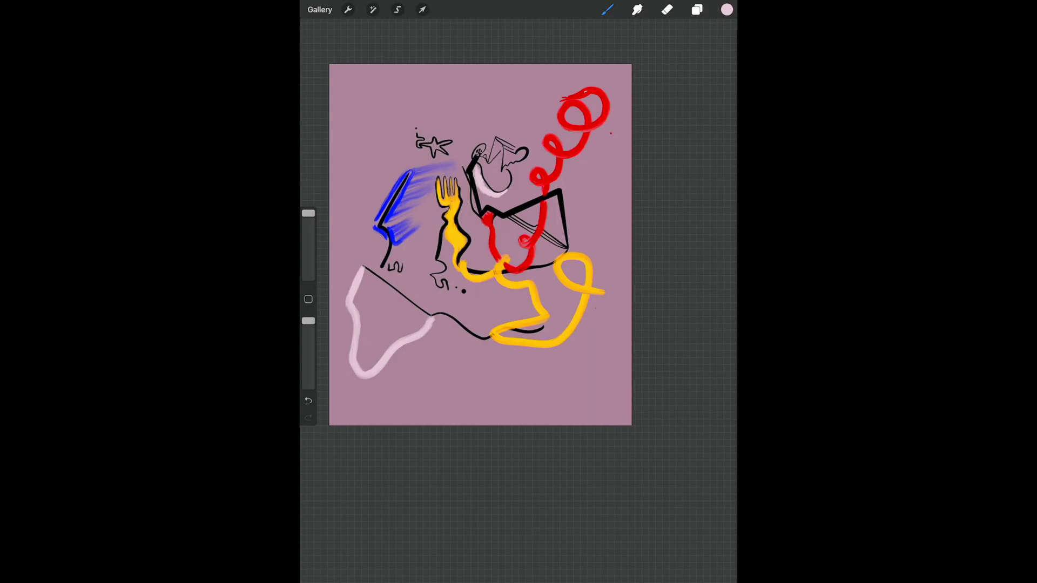
scroll(481, 244, "up", 3)
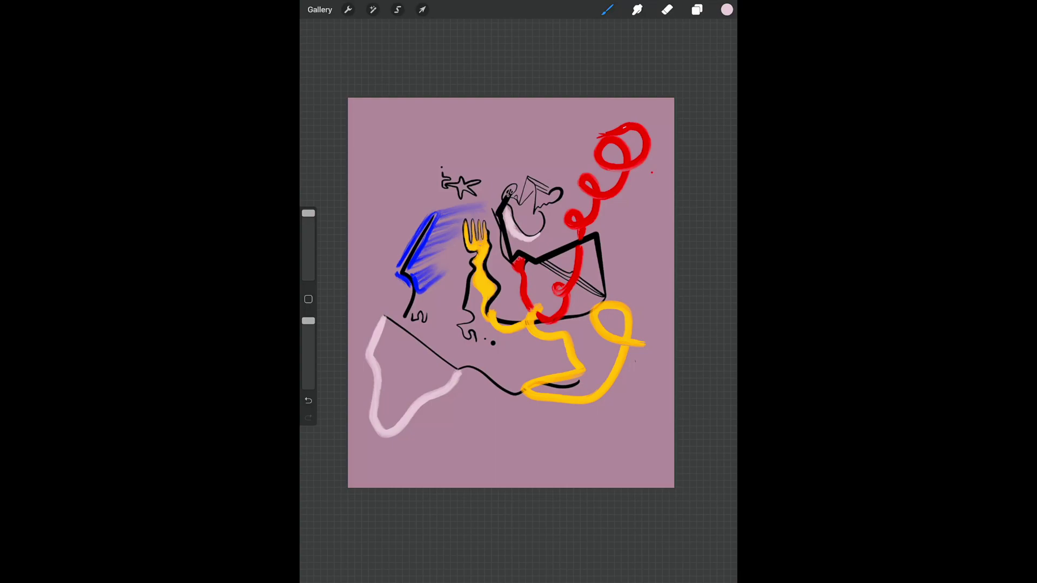
- Merge Layer 2 down into Layer 1
left_click(423, 9)
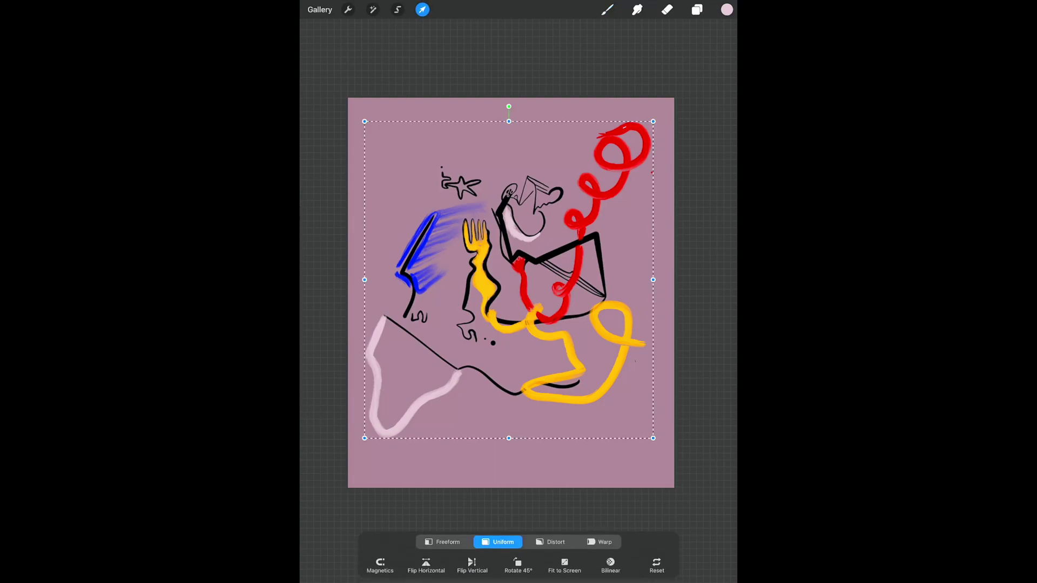
left_click(397, 9)
left_click(696, 9)
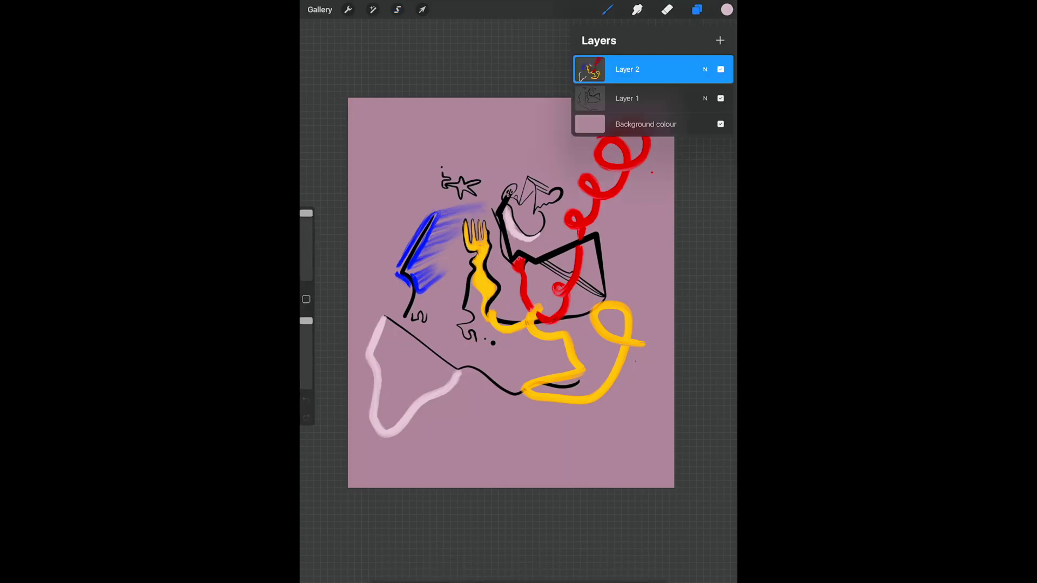
left_click(627, 70)
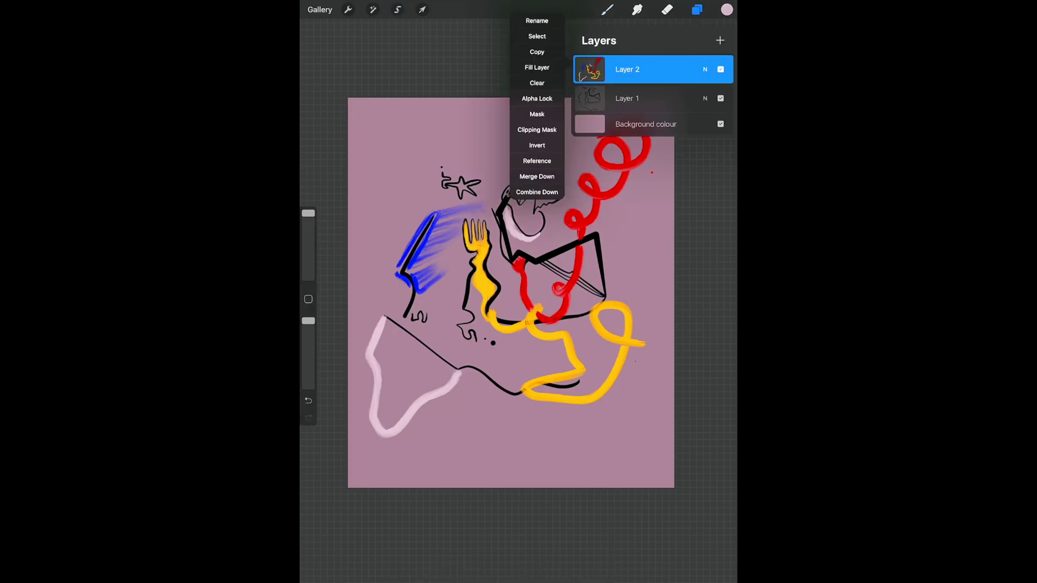
left_click(537, 176)
left_click(646, 96)
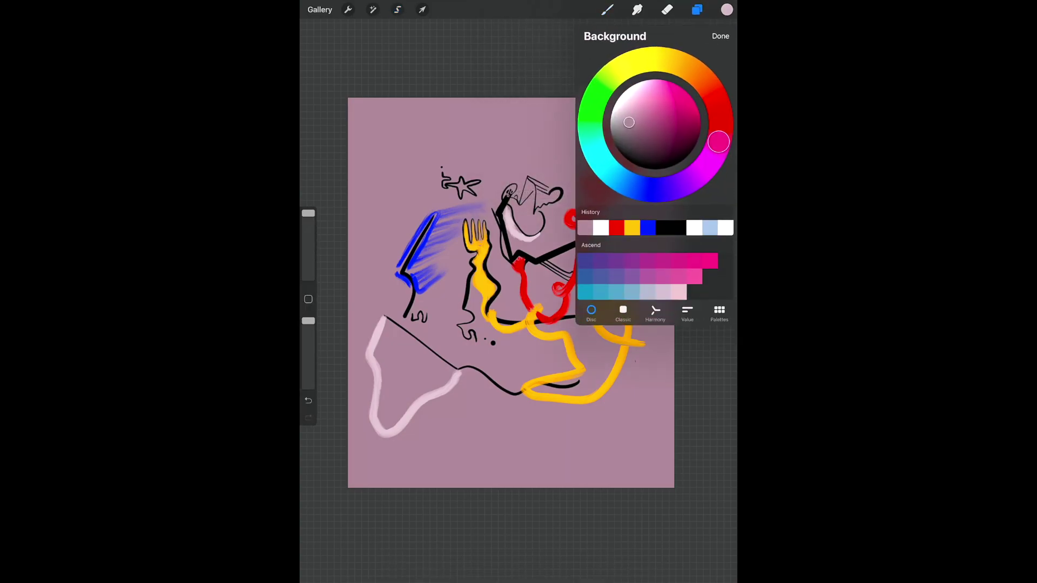
left_click(720, 36)
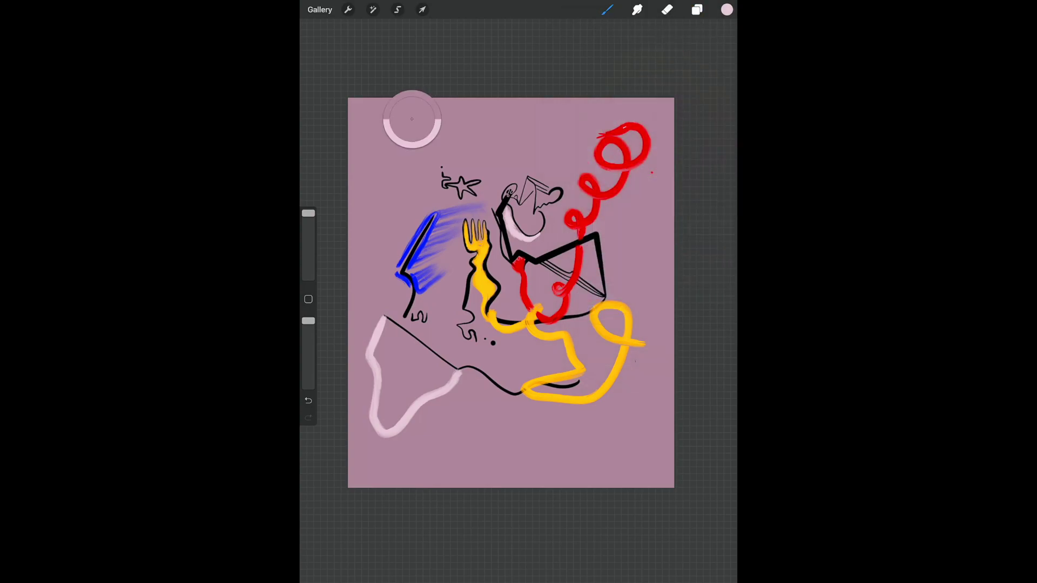
- Add a new layer below Layer 1 and fill it with pink
left_click(697, 9)
left_click(720, 40)
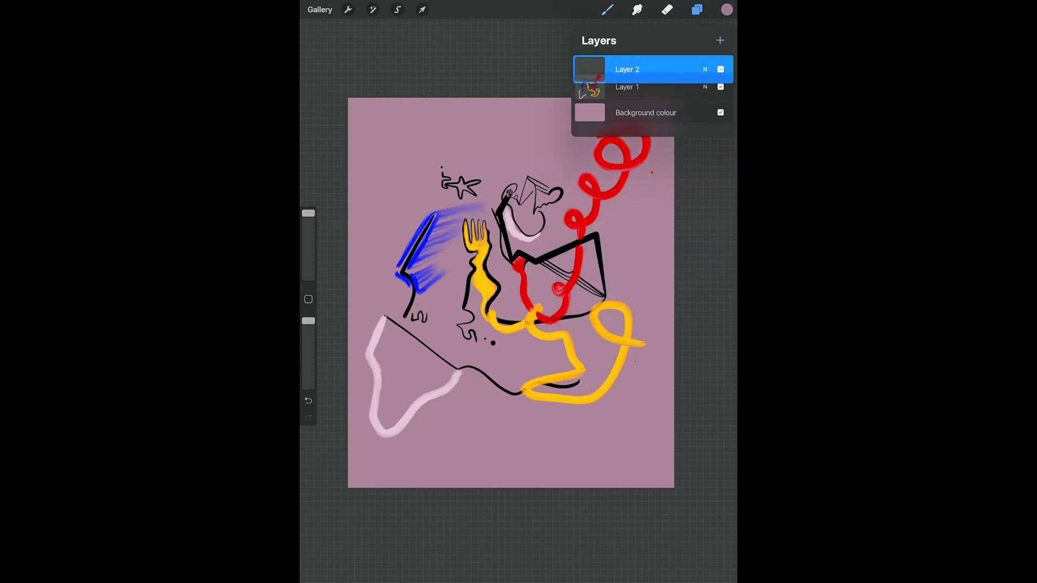
mouse_move(645, 69)
left_mouse_down()
mouse_move(662, 82)
mouse_move(653, 98)
left_mouse_up()
left_click(668, 9)
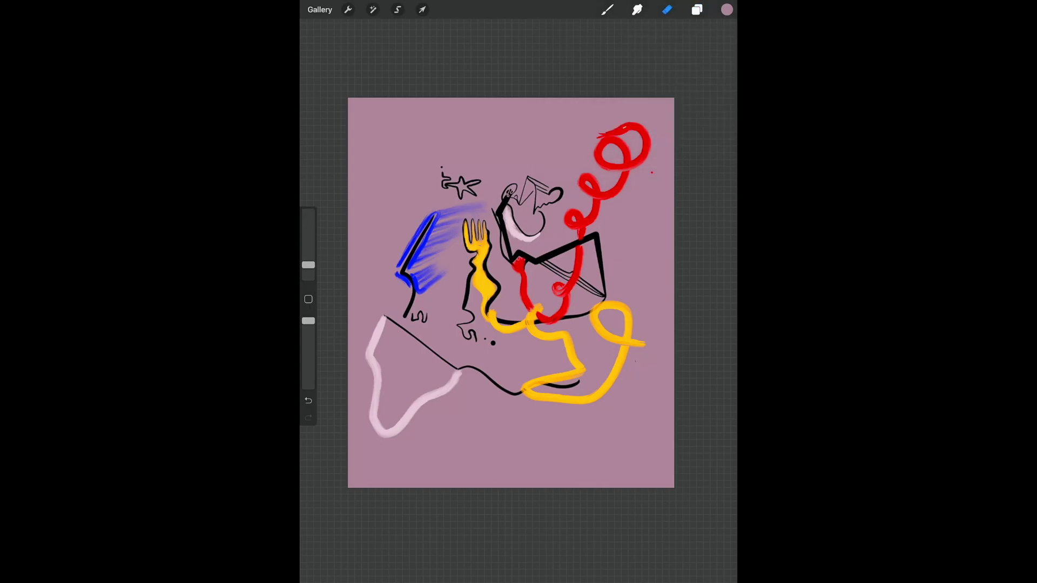
left_click(590, 99)
left_click(542, 82)
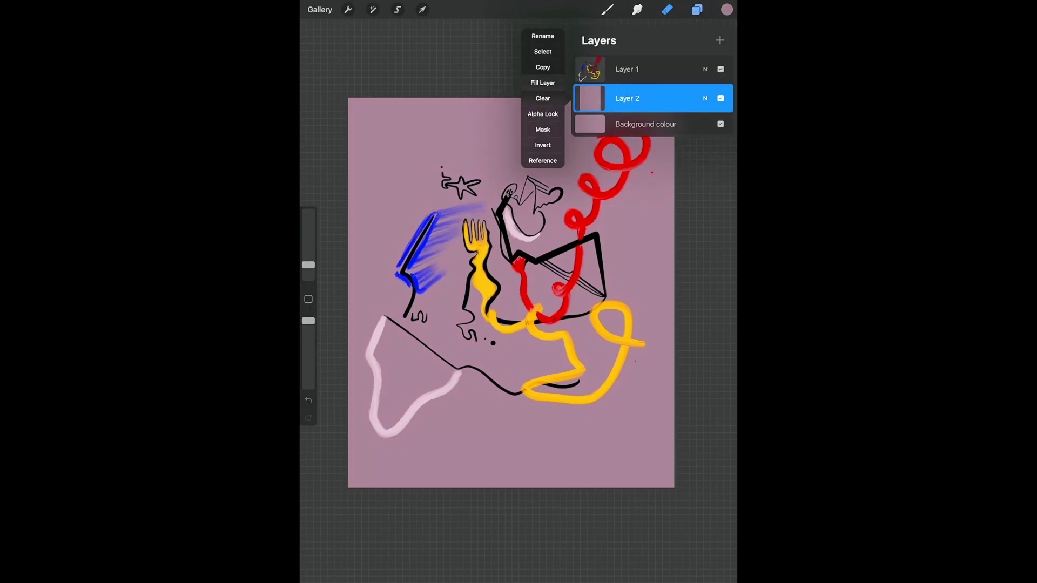
- Hide the background colour and the pink-filled Layer 2
left_click(648, 69)
left_click(590, 70)
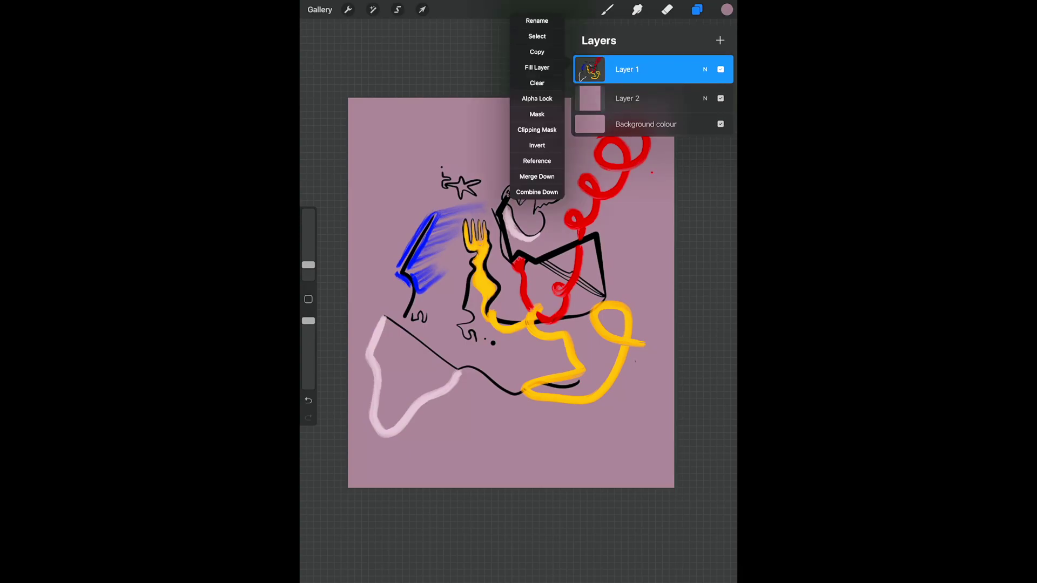
left_click(721, 124)
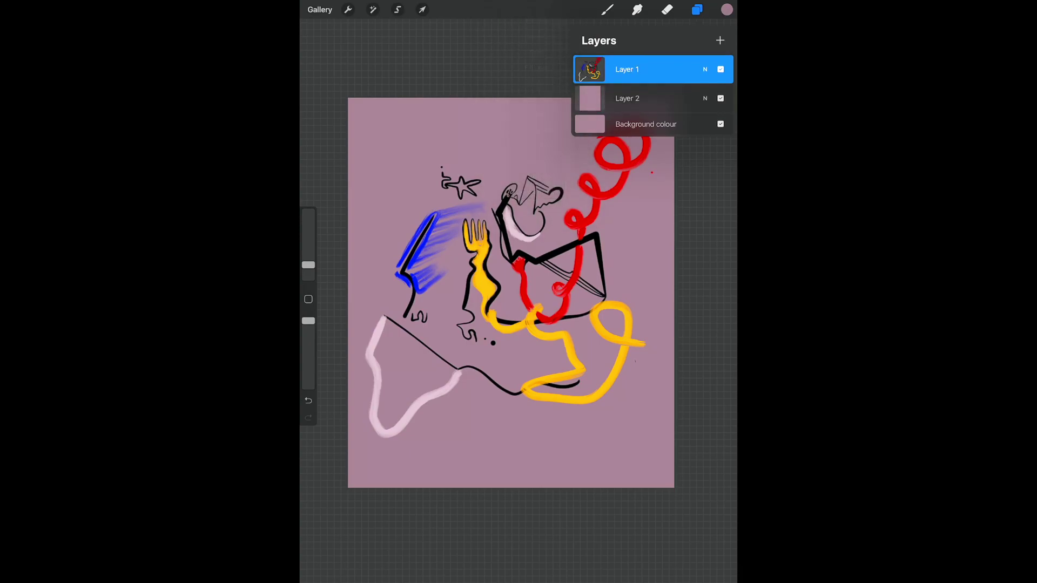
left_click(721, 98)
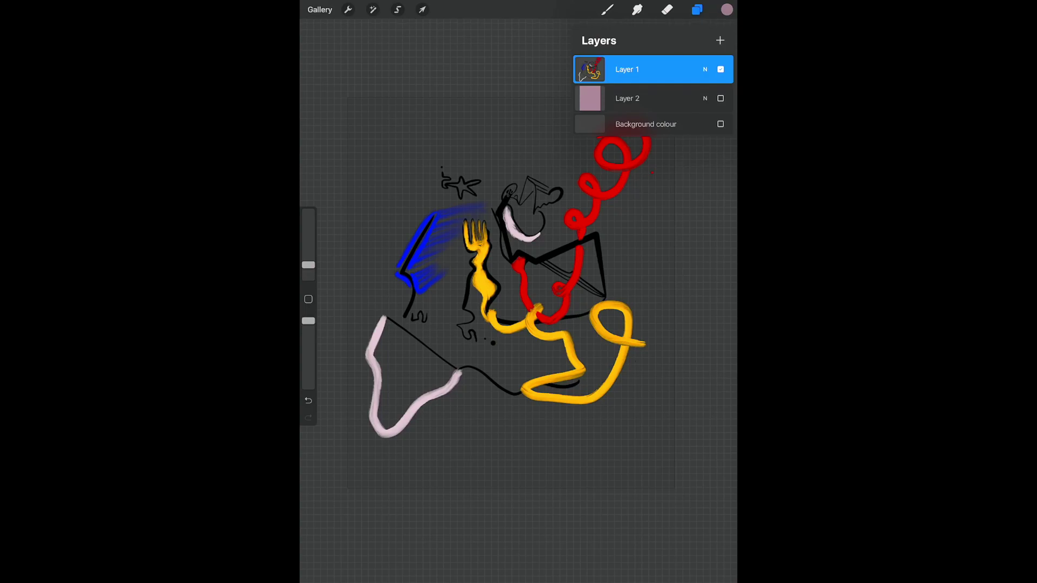
left_click(667, 9)
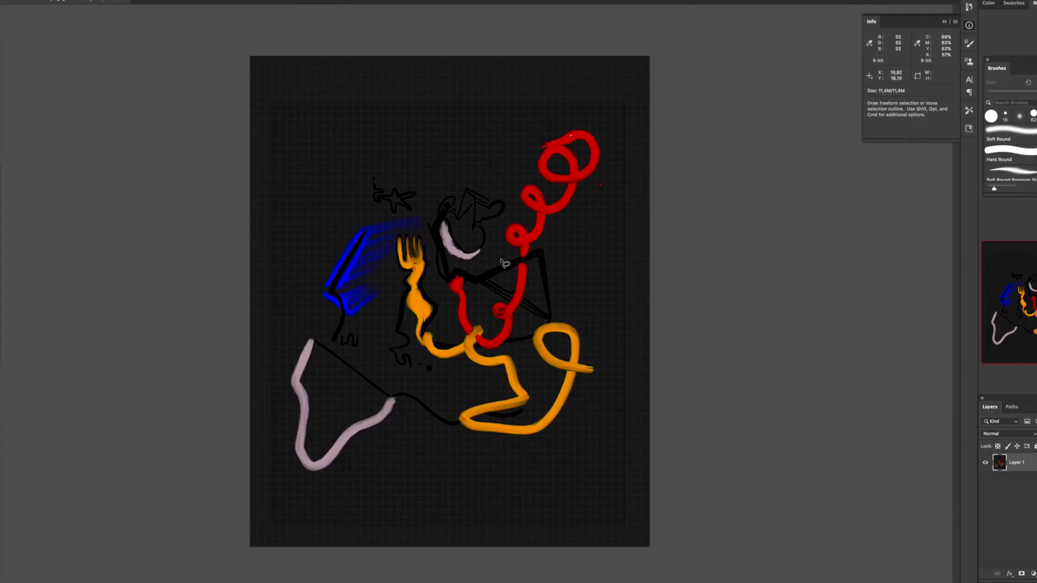
- Duplicate Layer 1 as Layer 1 copy, then switch to QuickTime Player
right_click(988, 463)
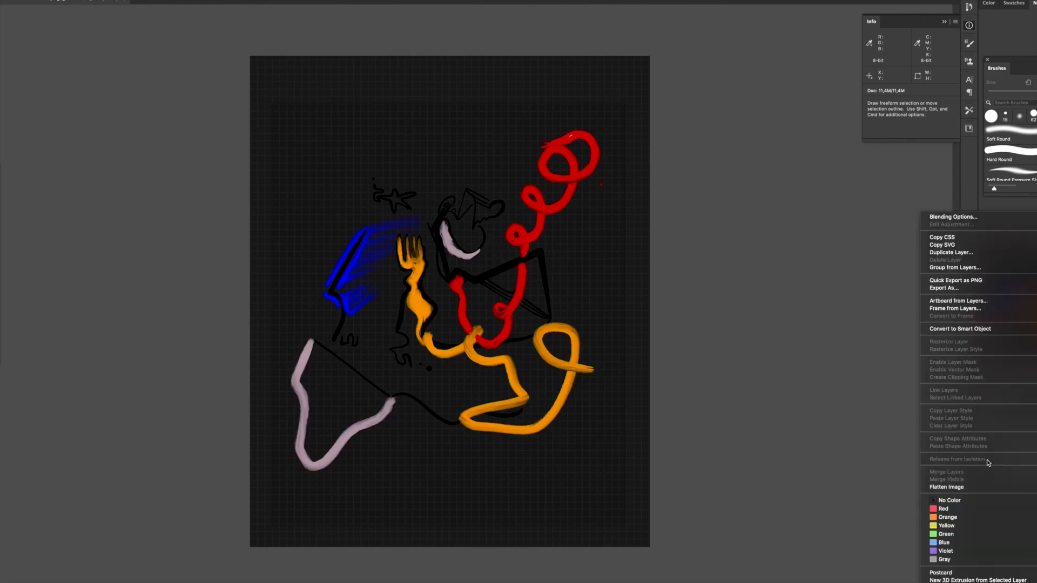
left_click(951, 252)
key("Return")
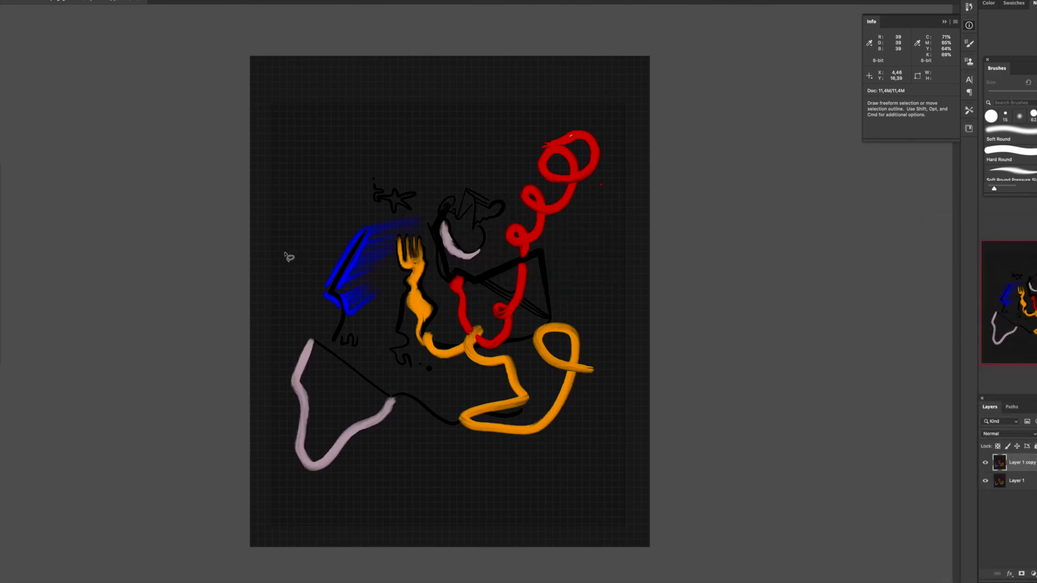
key("super+Tab")
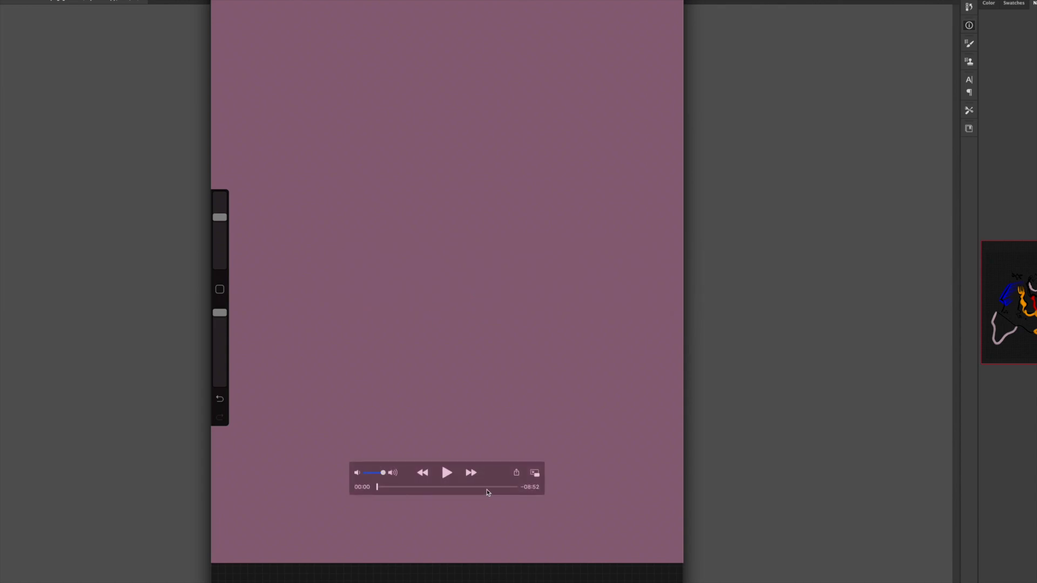
mouse_move(472, 576)
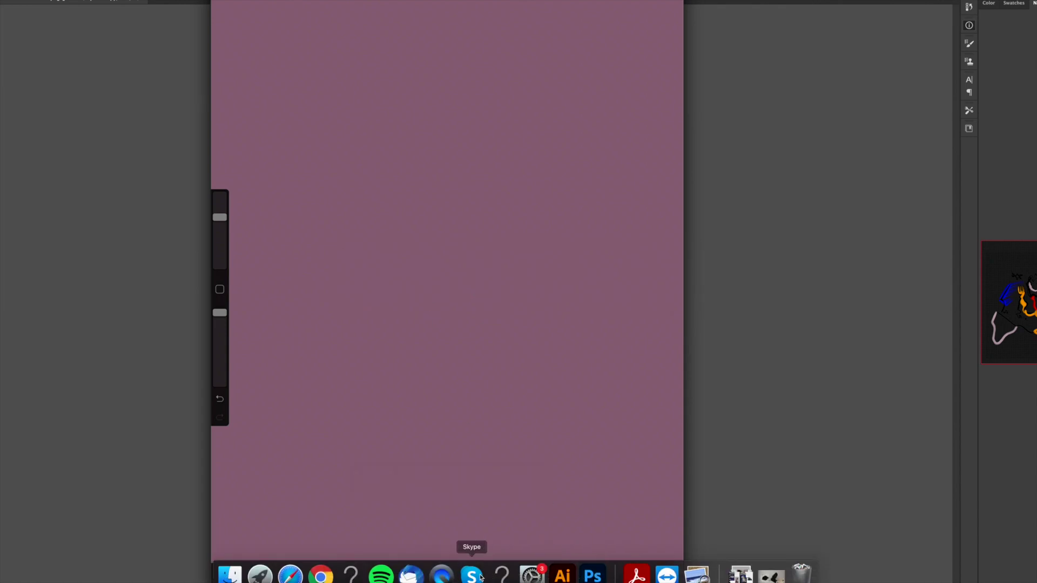
- Briefly bring up the QuickTime video window, then return to the Photoshop drawing
right_click(449, 577)
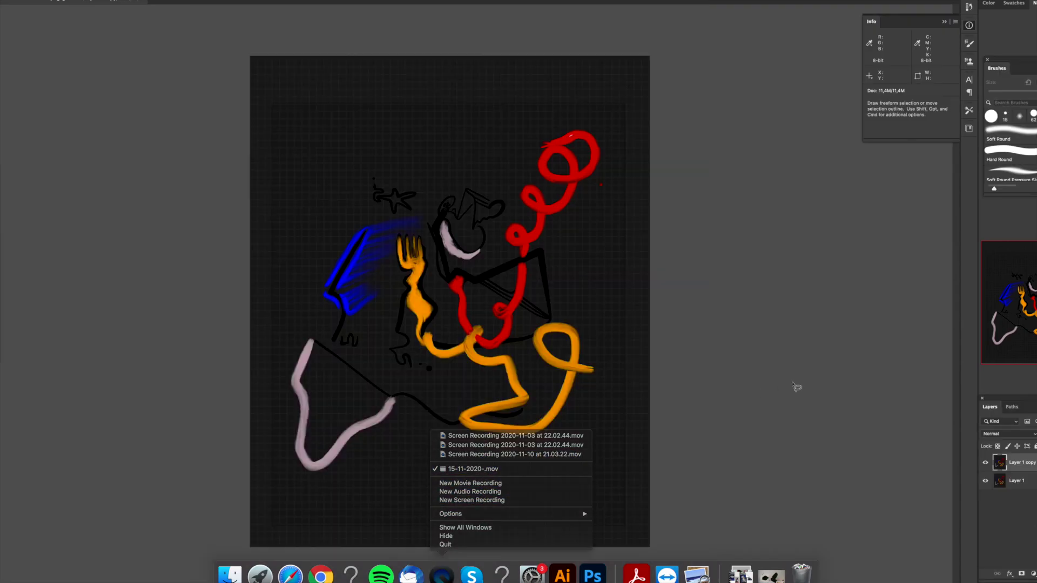
left_click(796, 387)
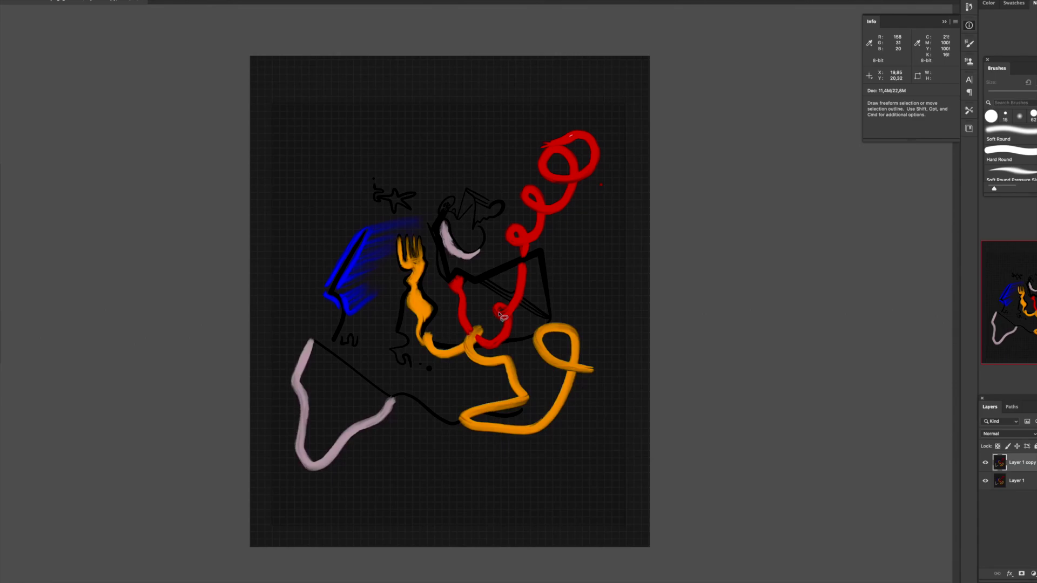
key("super+Tab")
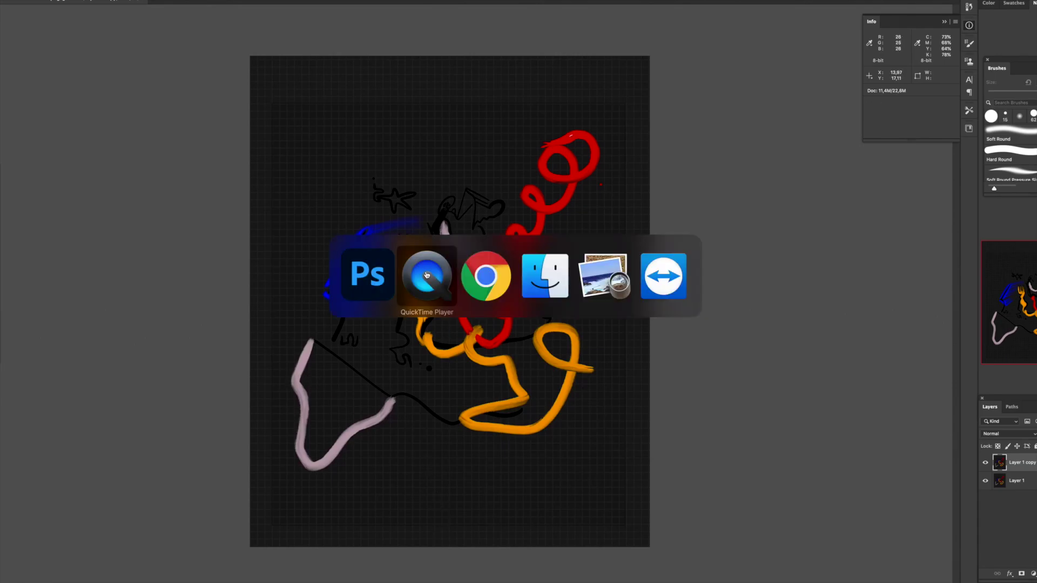
left_click(425, 272)
key("super+Tab")
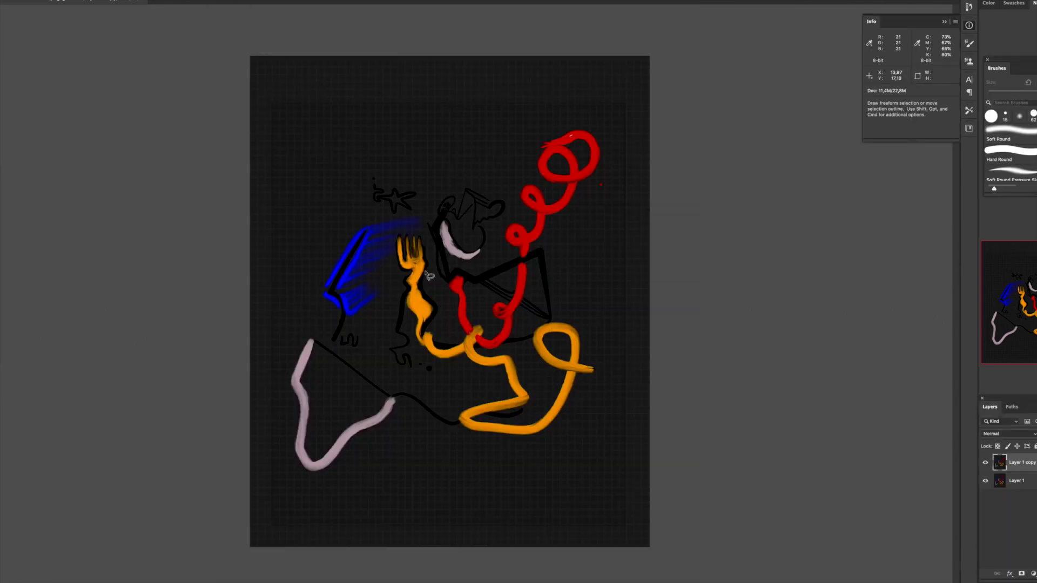
- Apply a Filter Gallery texture effect, turning the dark background into a grey mesh
left_click(157, 1)
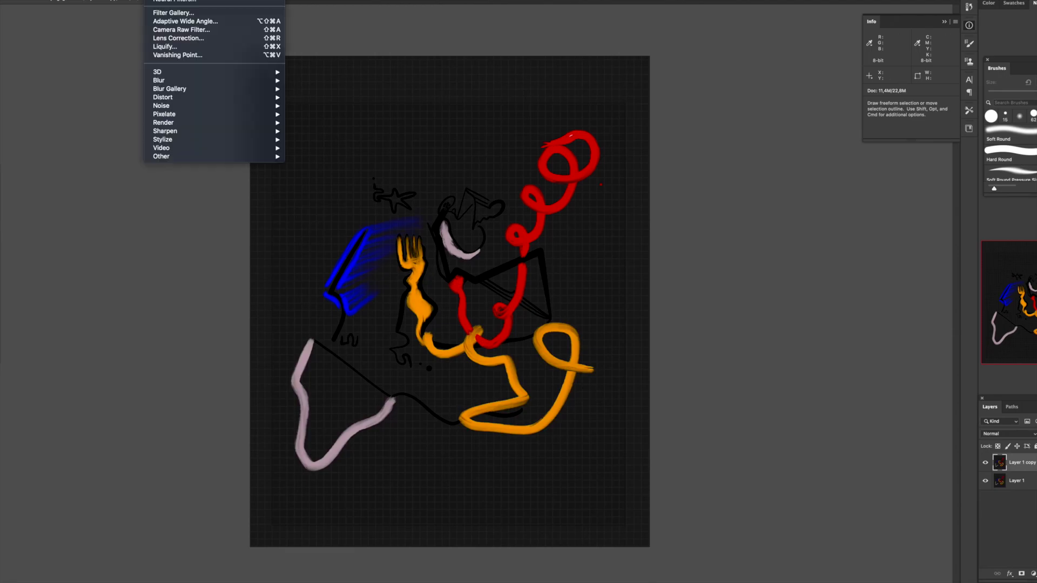
left_click(537, 205)
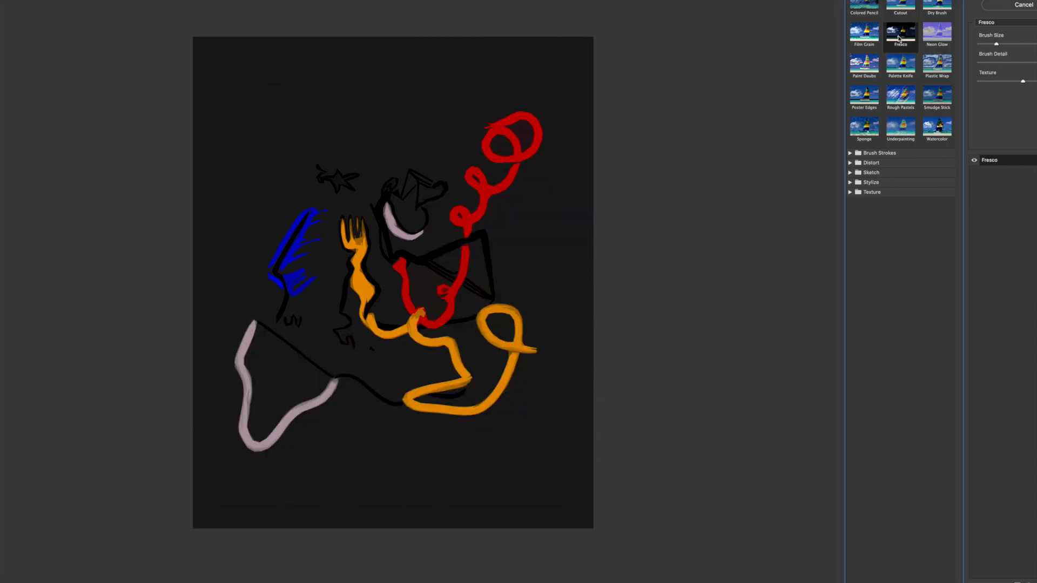
left_click(900, 37)
key("Return")
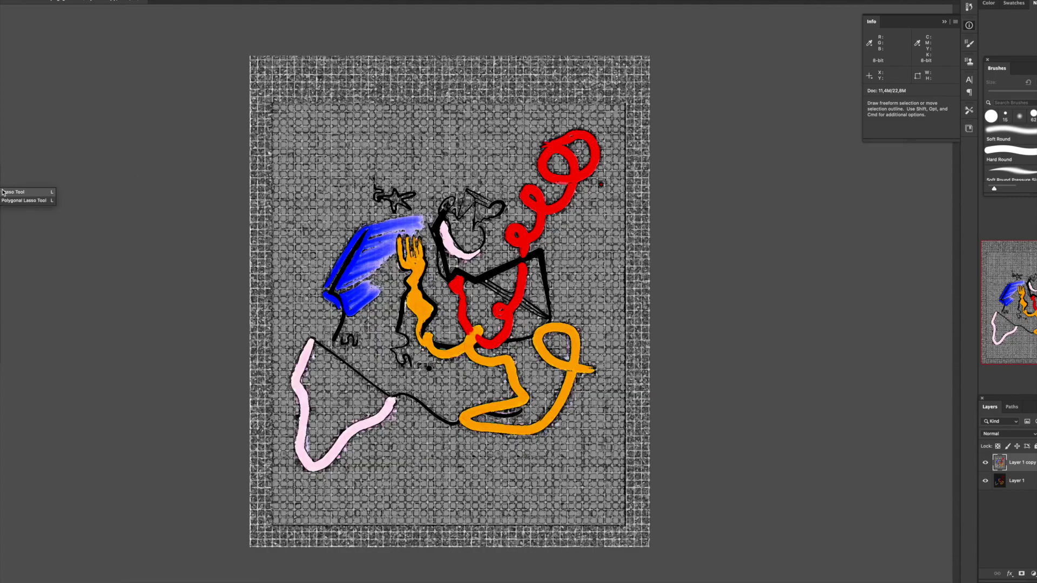
- Place Polygonal Lasso points around the canvas edges to begin a selection
left_click(22, 198)
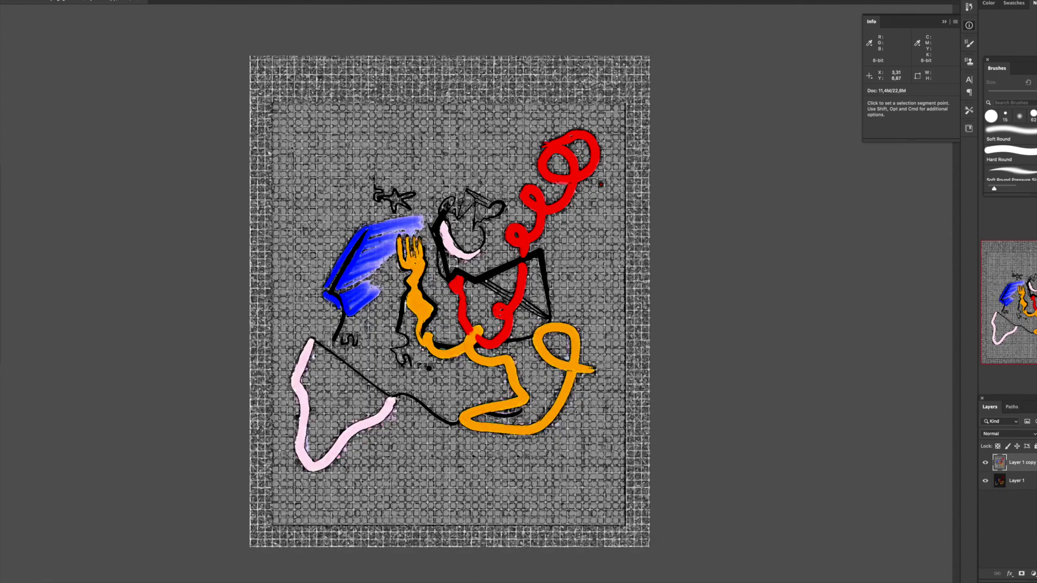
left_click(296, 153)
left_click(454, 152)
left_click(450, 96)
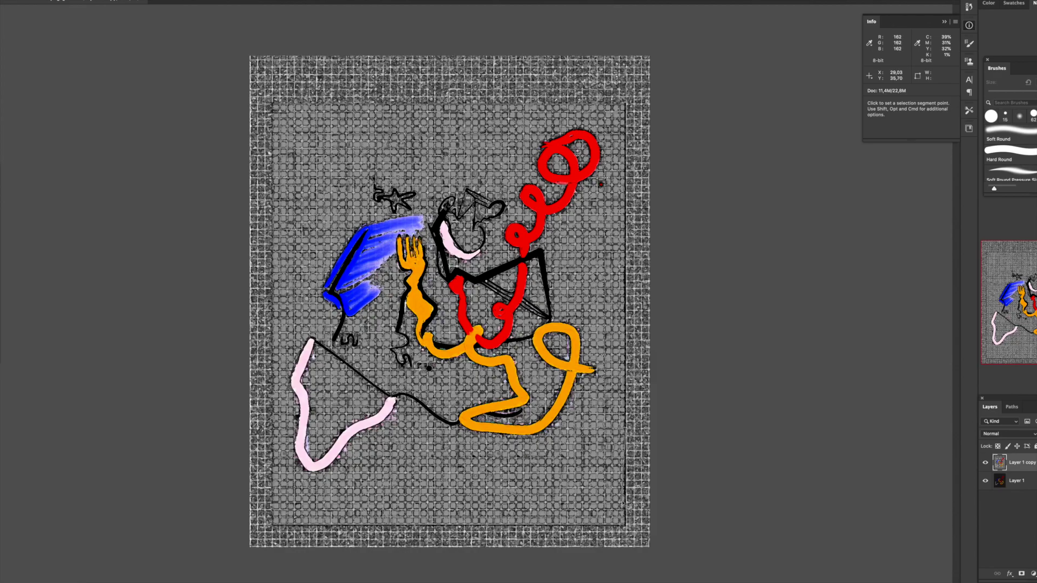
left_click(630, 498)
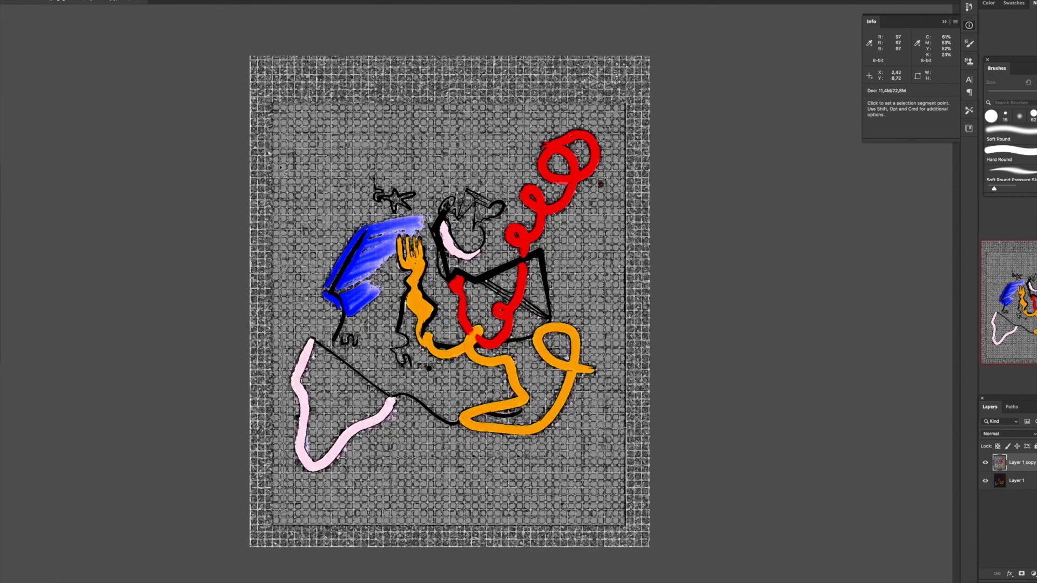
left_click(281, 168)
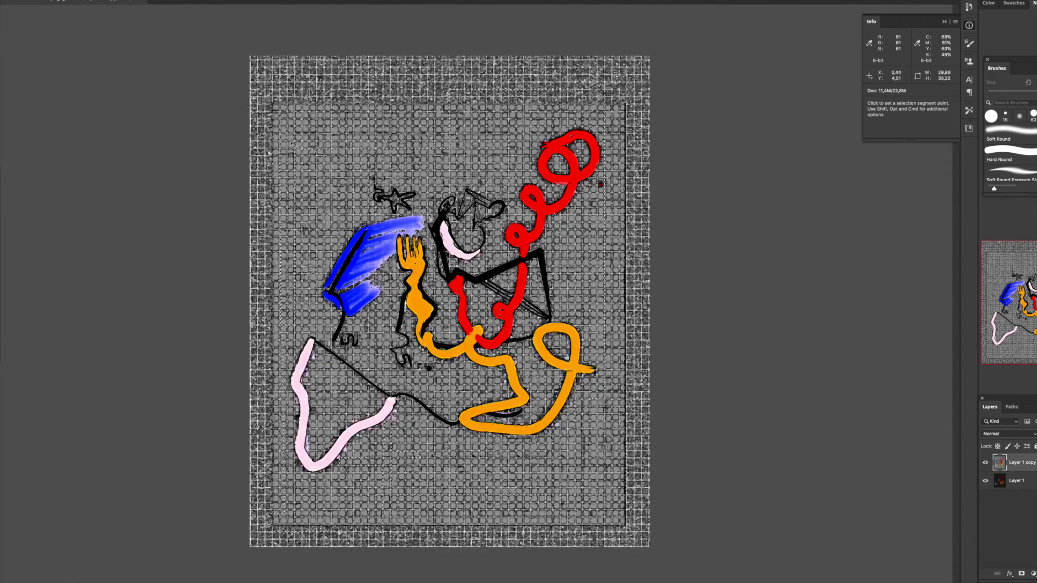
- Close the selection, invert its colours, and erase the star area so inverted strokes show
key("Return")
key("ctrl+i")
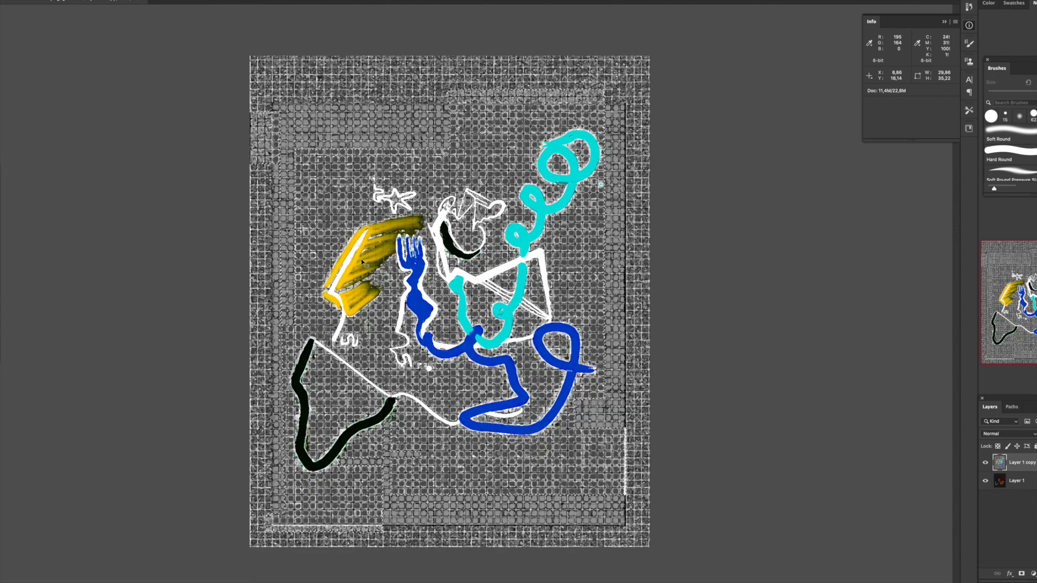
key("ctrl+z")
key("ctrl+i")
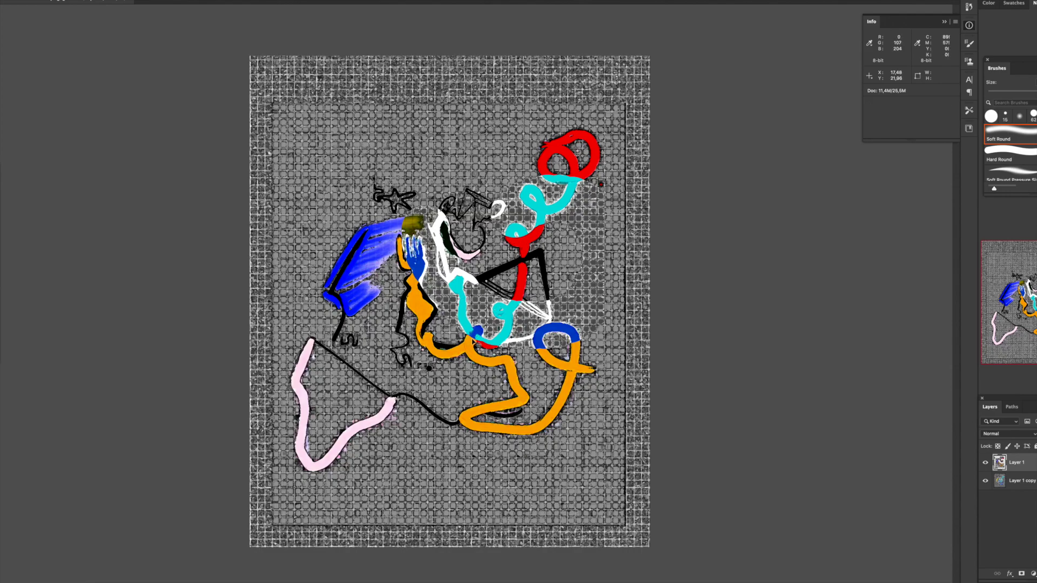
key("ctrl+z")
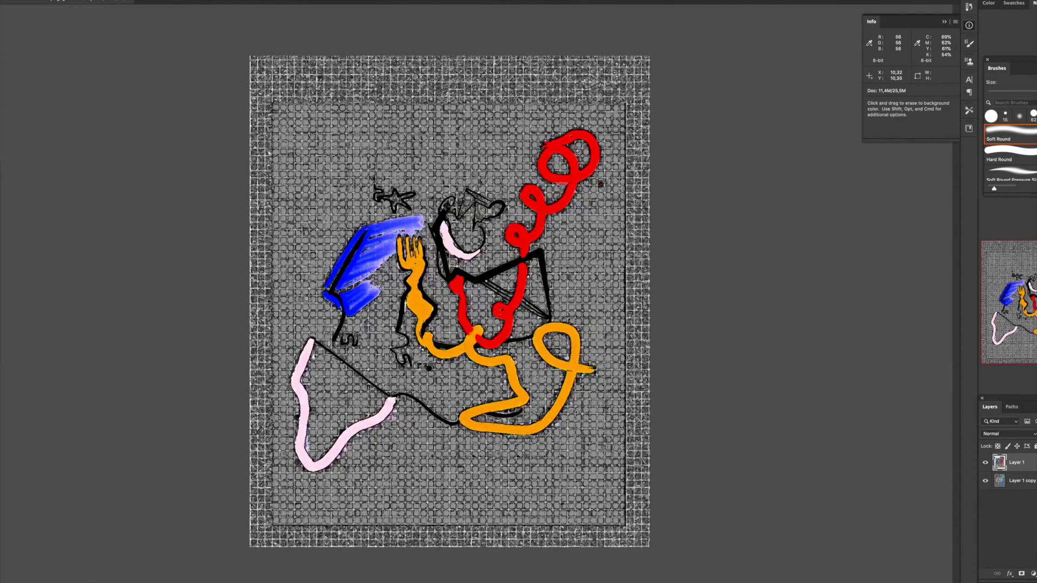
left_click_drag(410, 194, 486, 135)
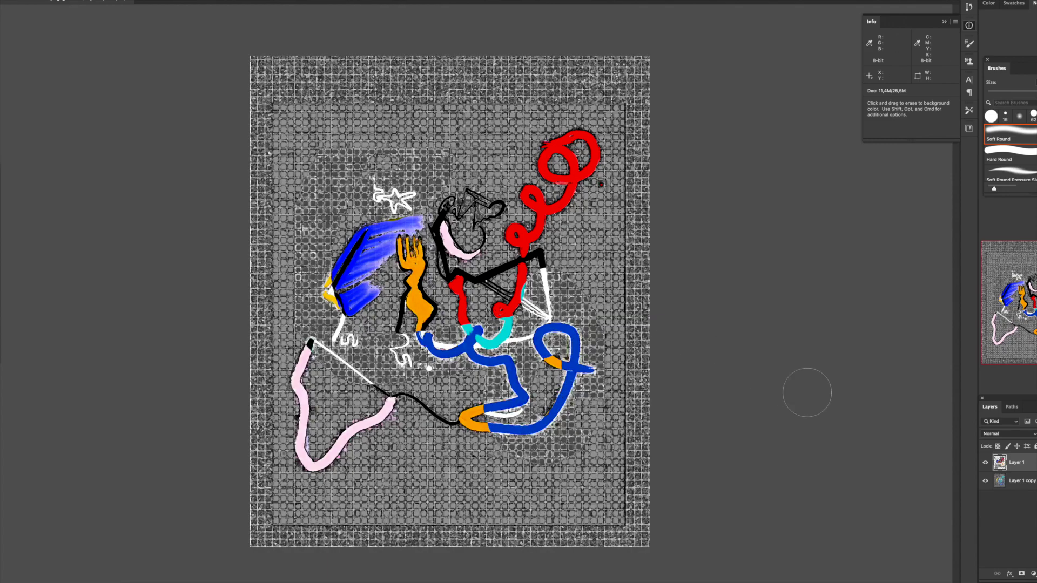
left_click(1006, 437)
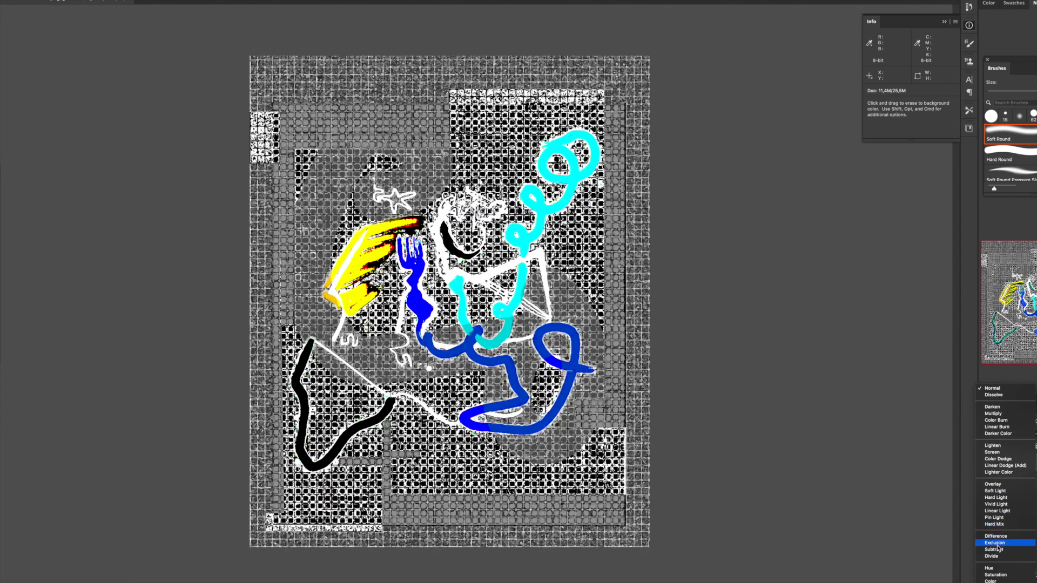
- Set the top layer to Difference blending and open Layer 1's Blending Options
left_click(998, 537)
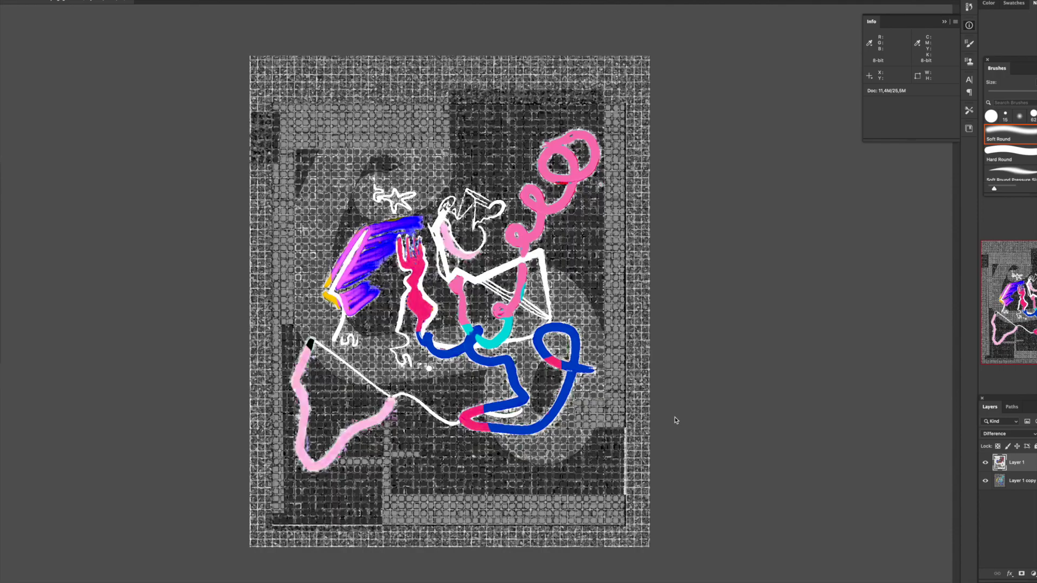
key("e")
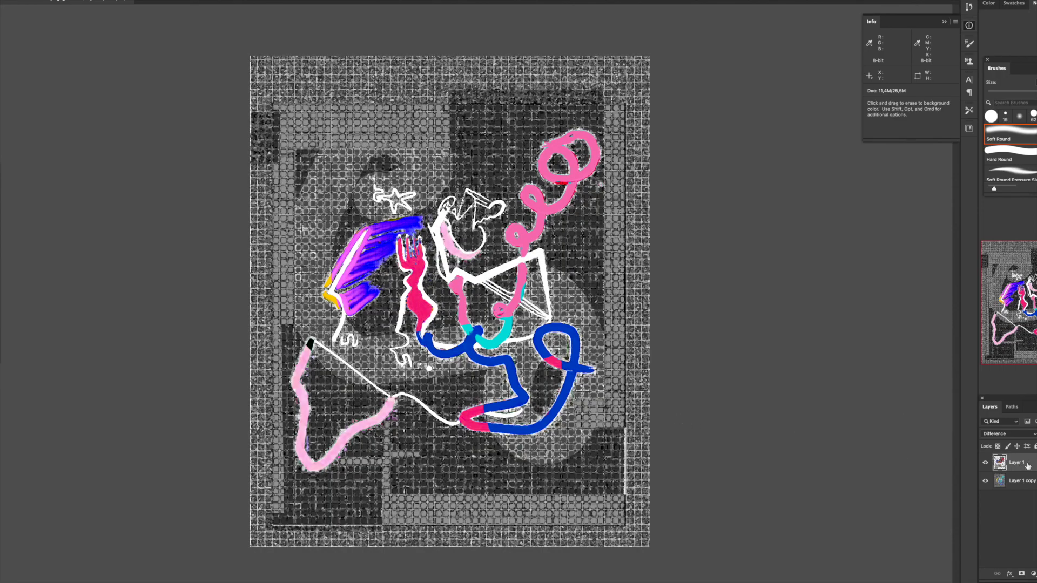
right_click(1028, 465)
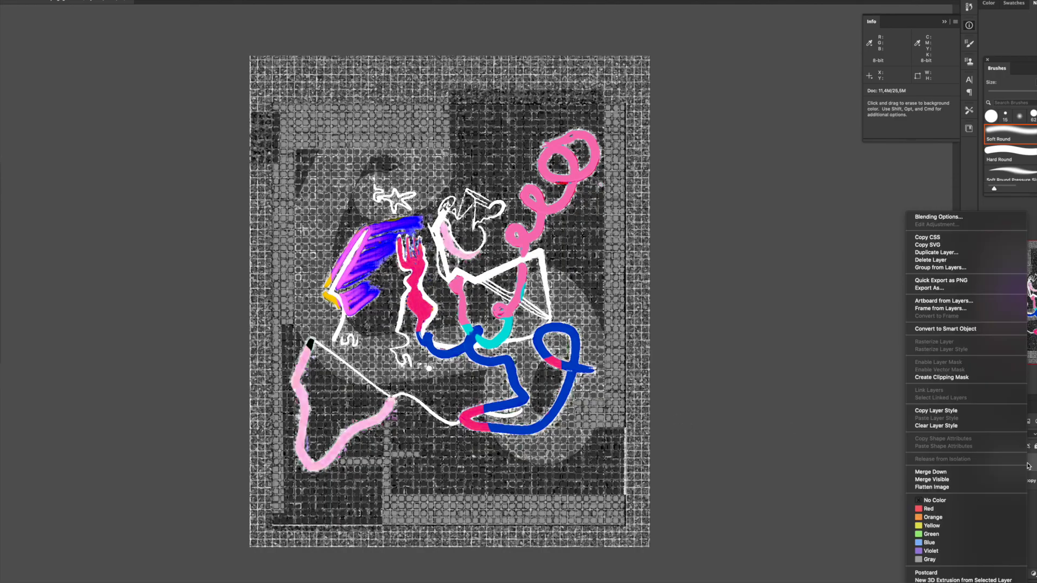
left_click(940, 217)
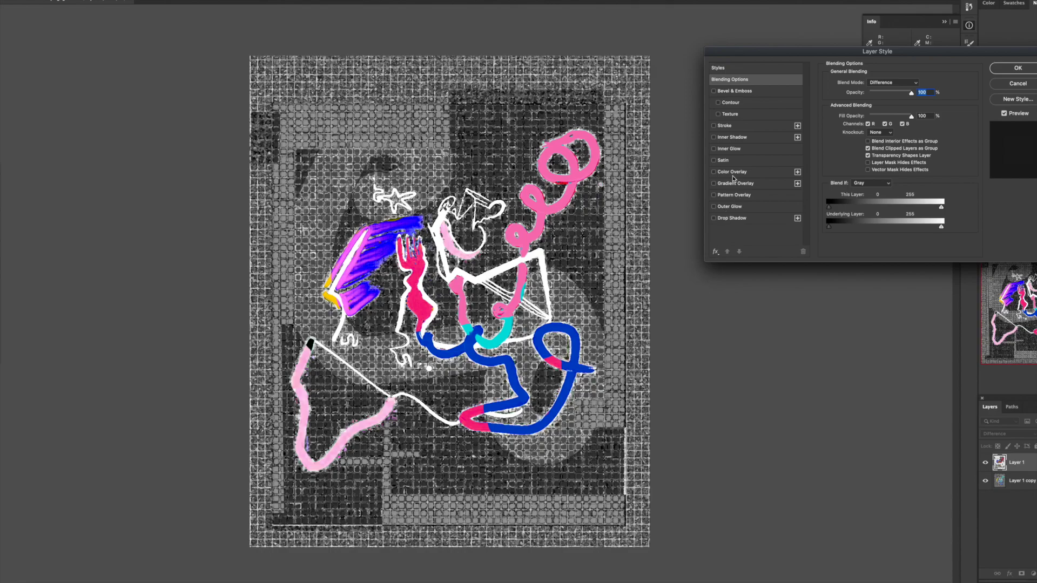
- Add an Outer Glow layer style and set its size to about 106 px
left_click(714, 207)
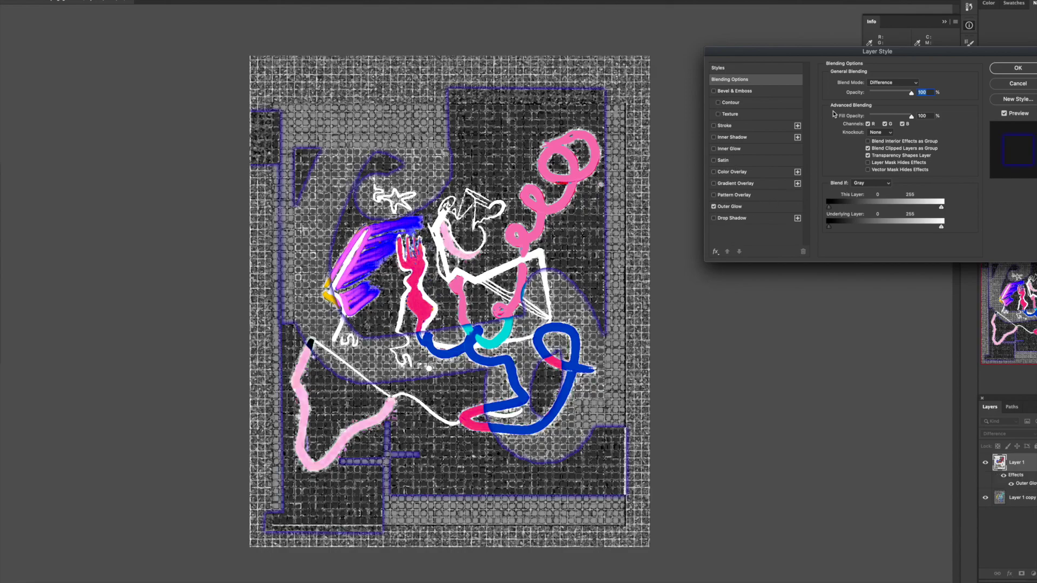
left_click(729, 209)
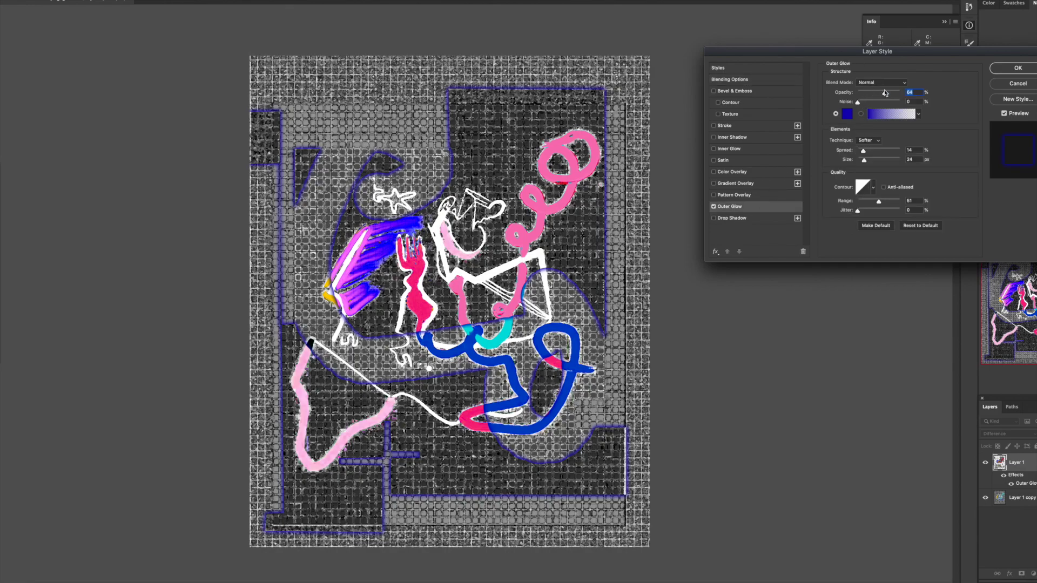
left_click_drag(885, 162, 879, 161)
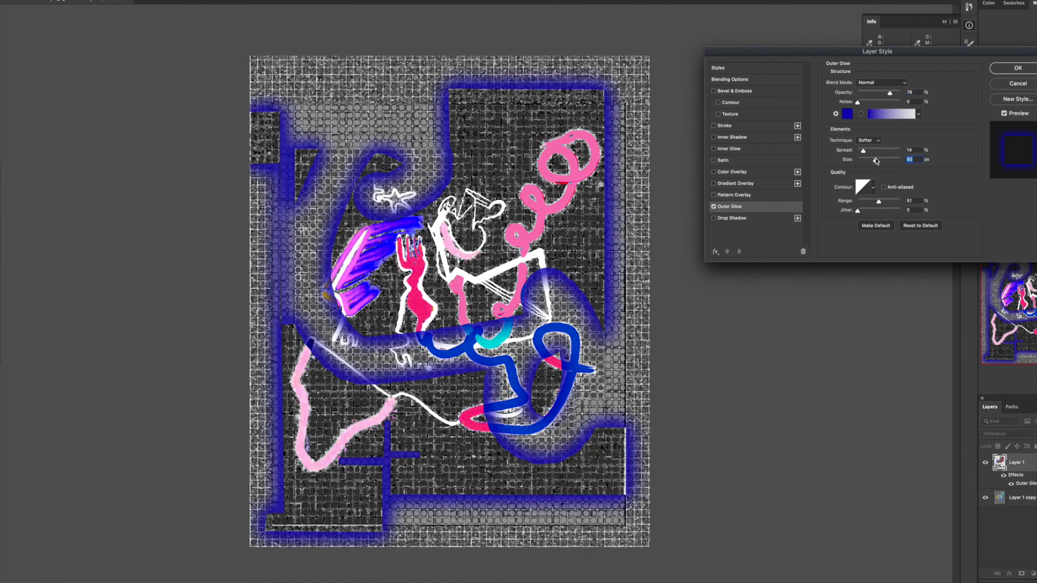
left_click_drag(878, 161, 879, 161)
- Try pink, yellow and greenish colours for the outer glow
left_click(850, 116)
left_click(542, 201)
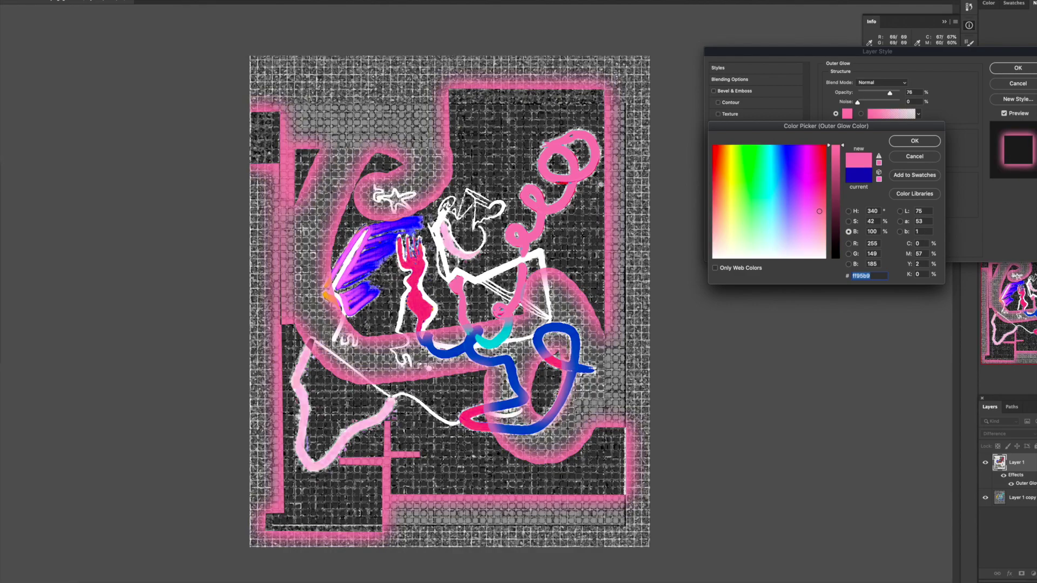
left_click(417, 266)
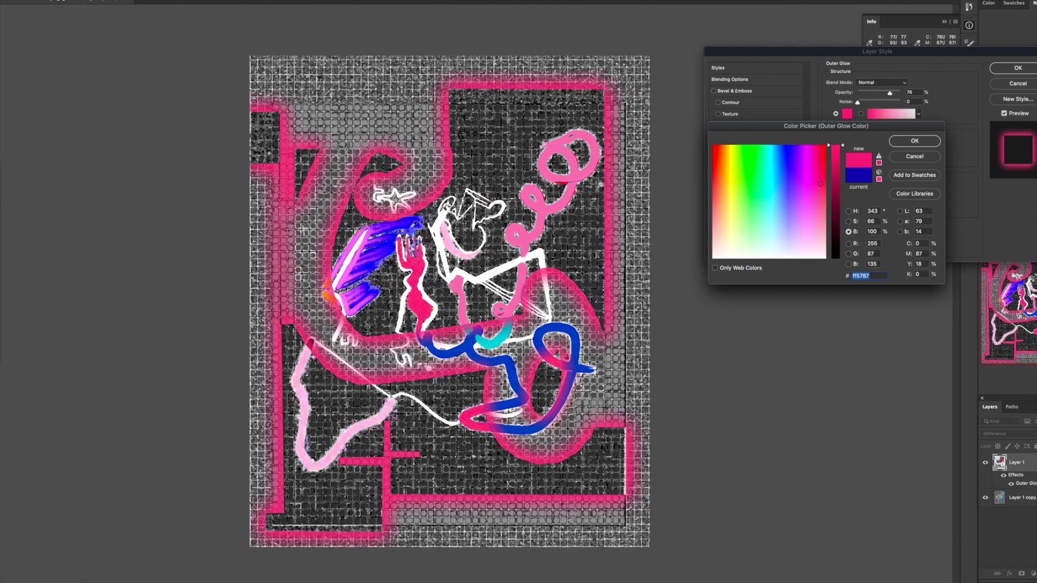
left_click(418, 220)
left_click_drag(759, 162, 733, 160)
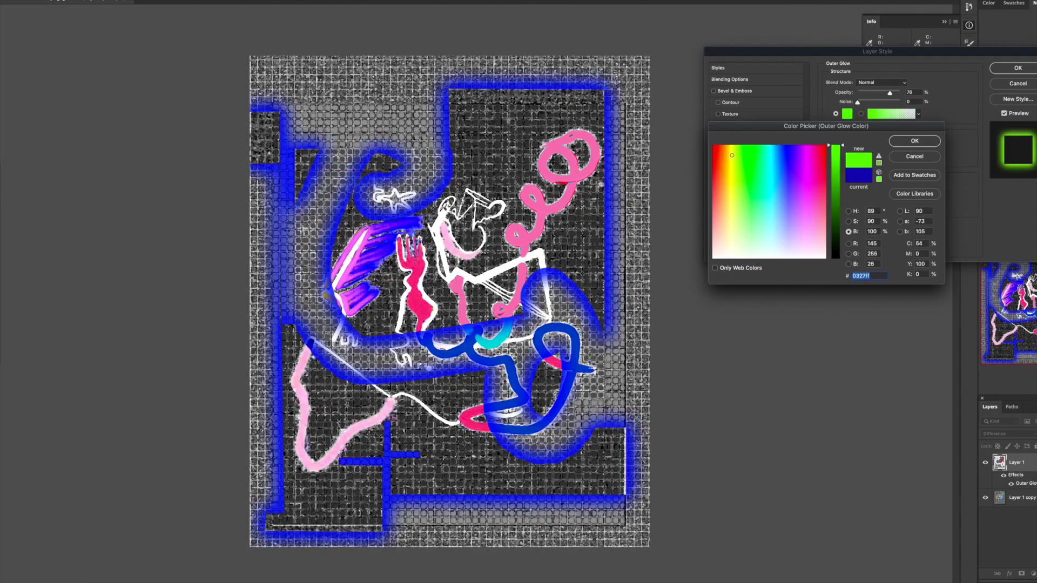
left_click(732, 161)
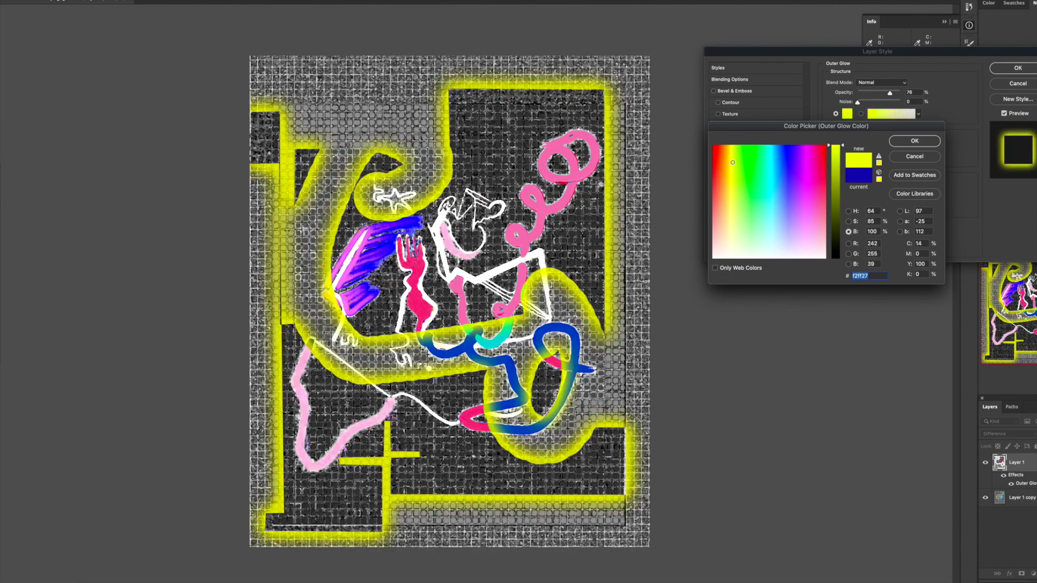
- Settle on a bright sky-blue glow colour and accept the Outer Glow settings
left_click(778, 172)
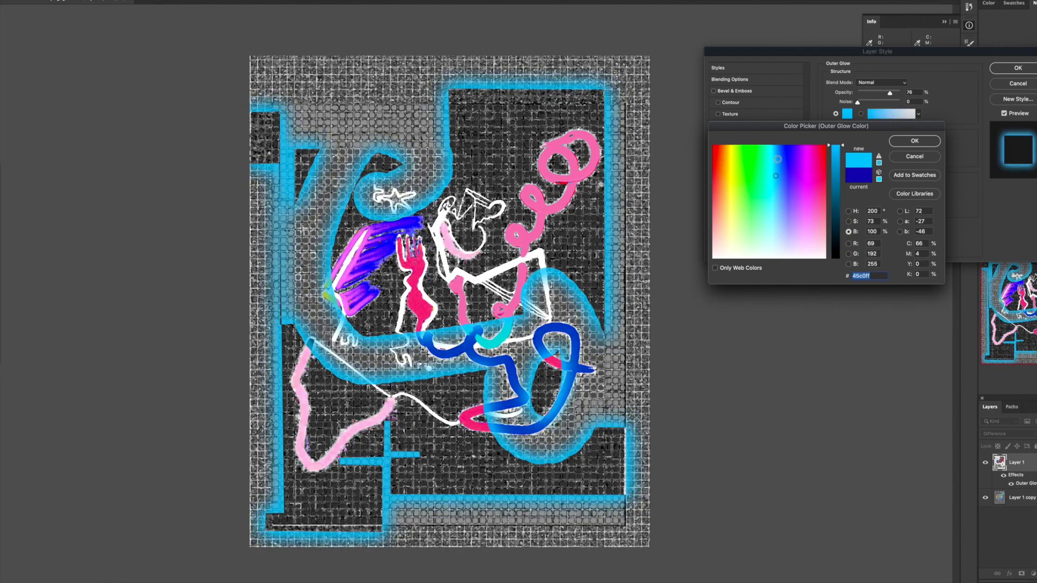
left_click(783, 156)
left_click(770, 159)
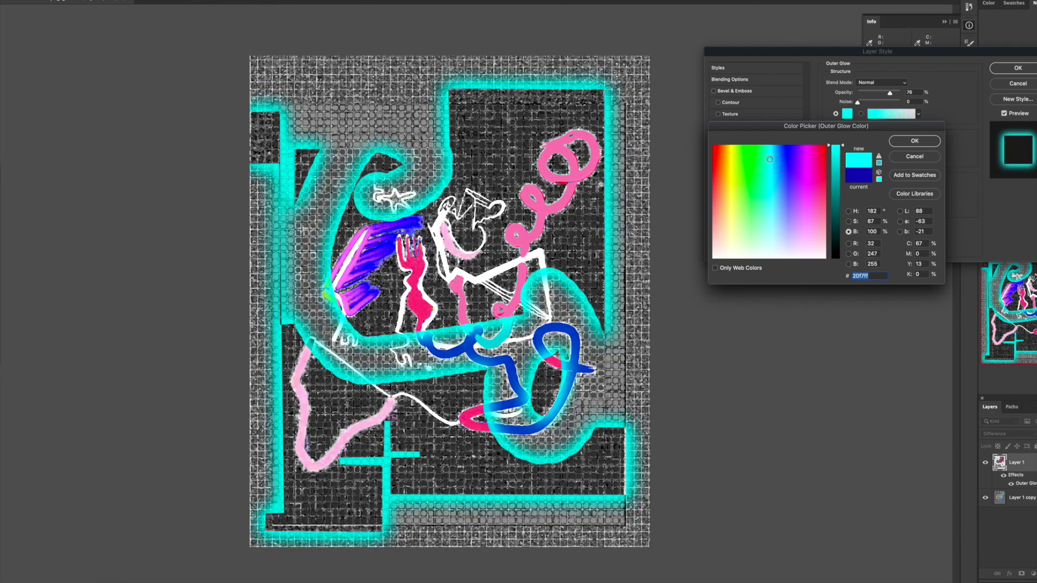
left_click(772, 167)
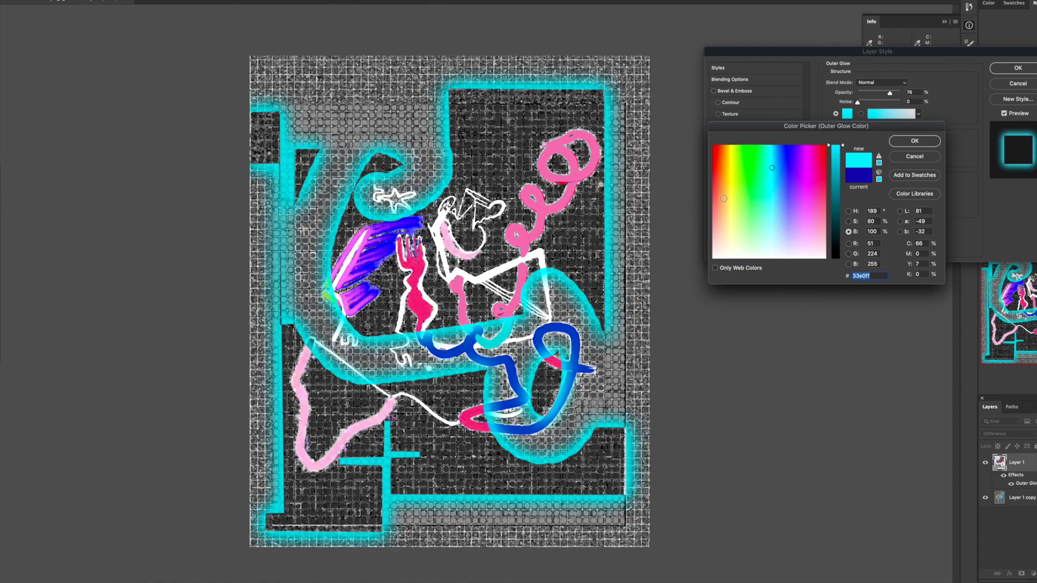
left_click(775, 161)
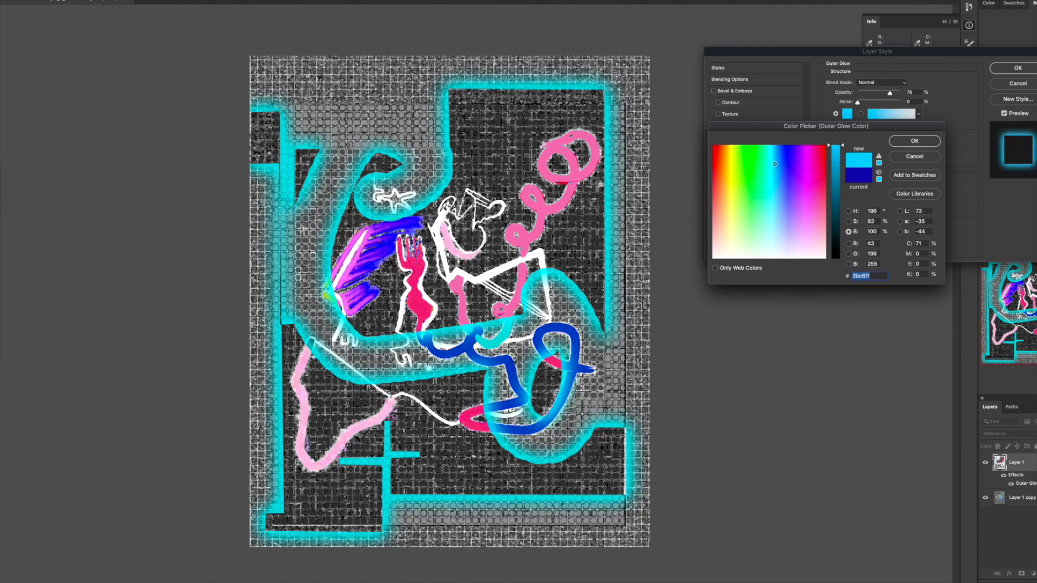
left_click(776, 158)
left_click(778, 157)
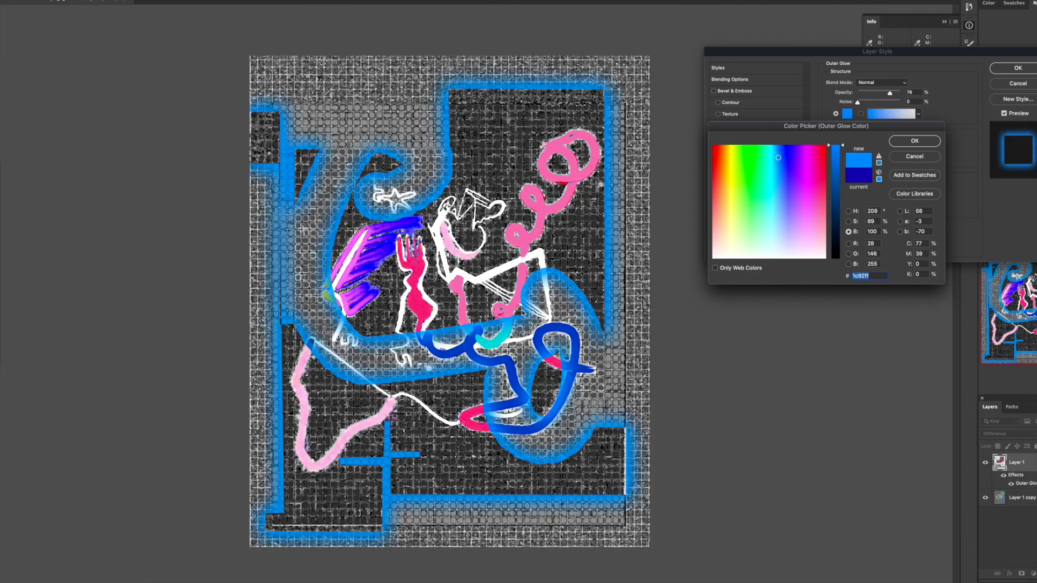
key("Return")
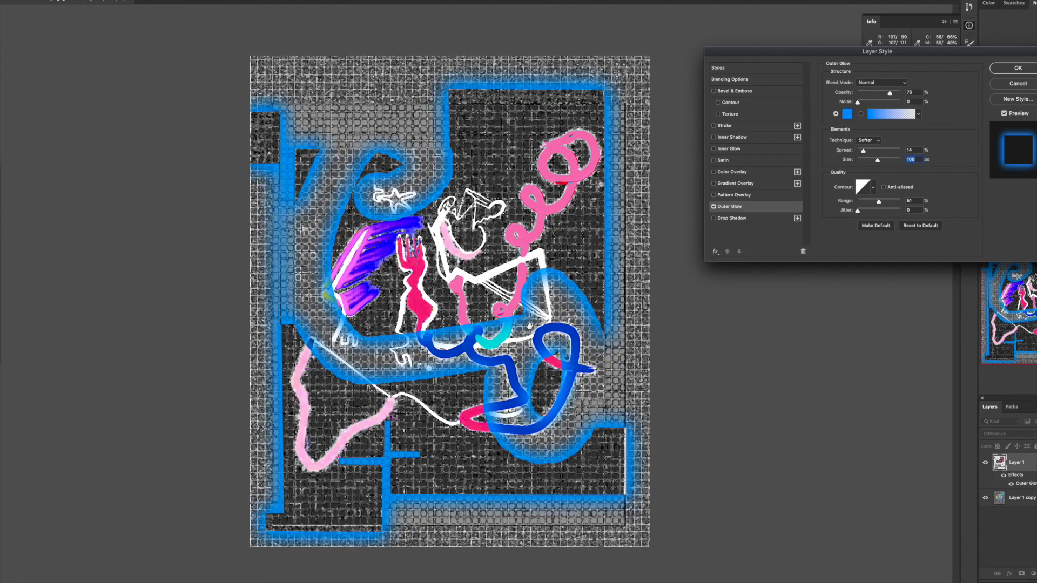
key("Return")
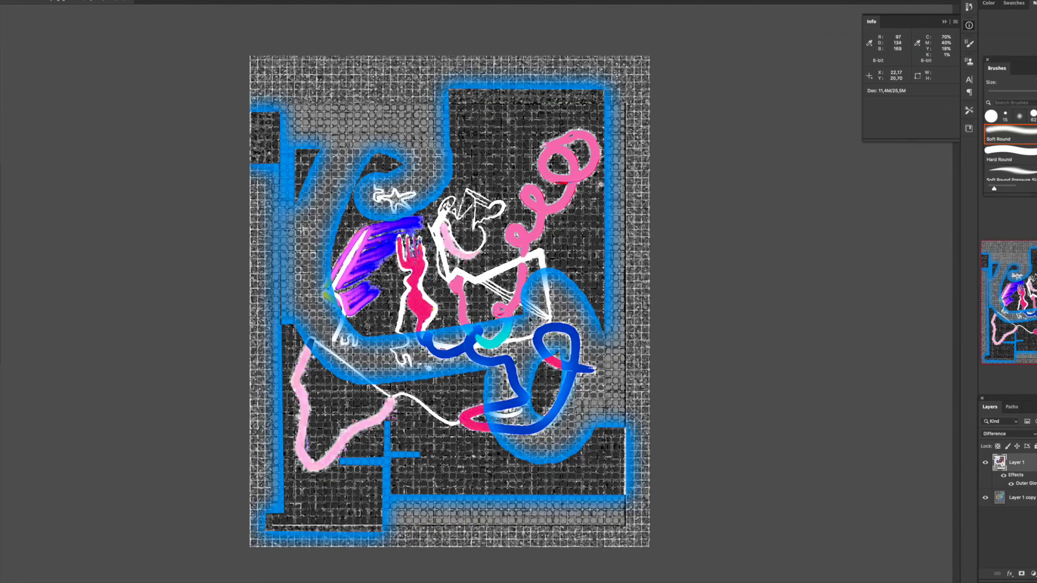
- Save As a Photoshop-format file into the 11-November folder
key("super+shift+s")
left_click(523, 19)
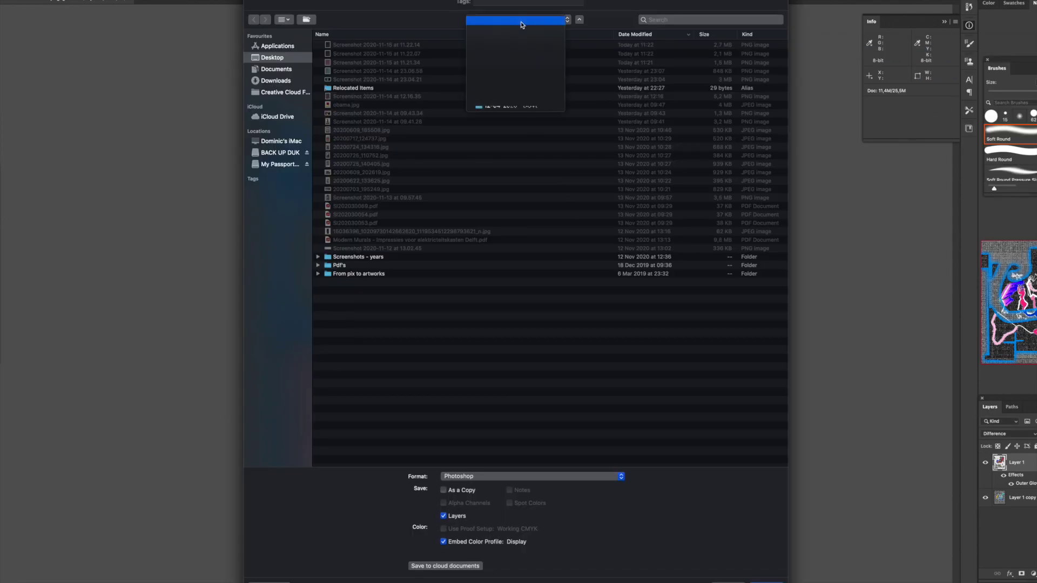
left_click(502, 70)
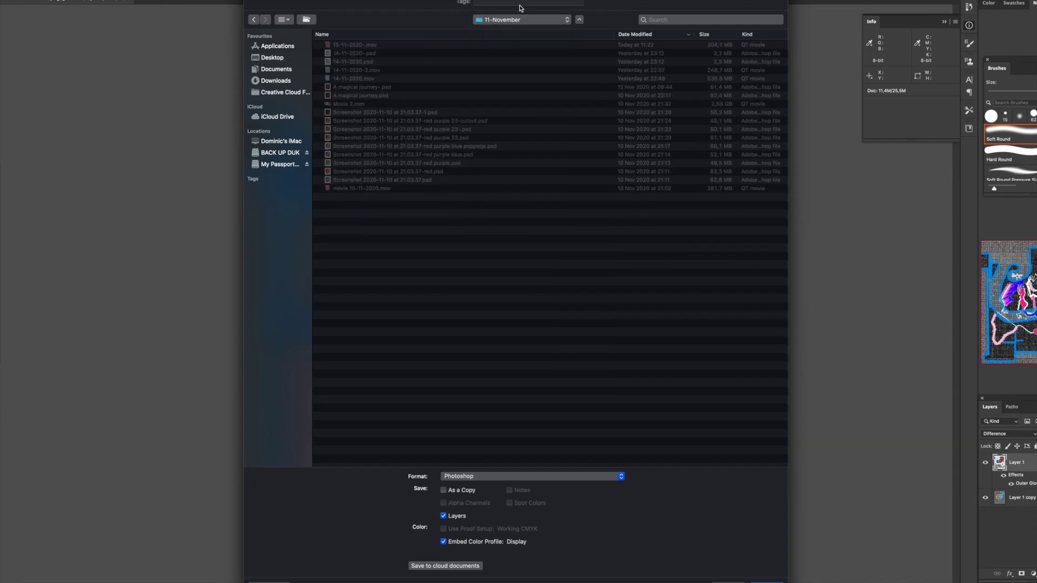
key("Return")
key("Return")
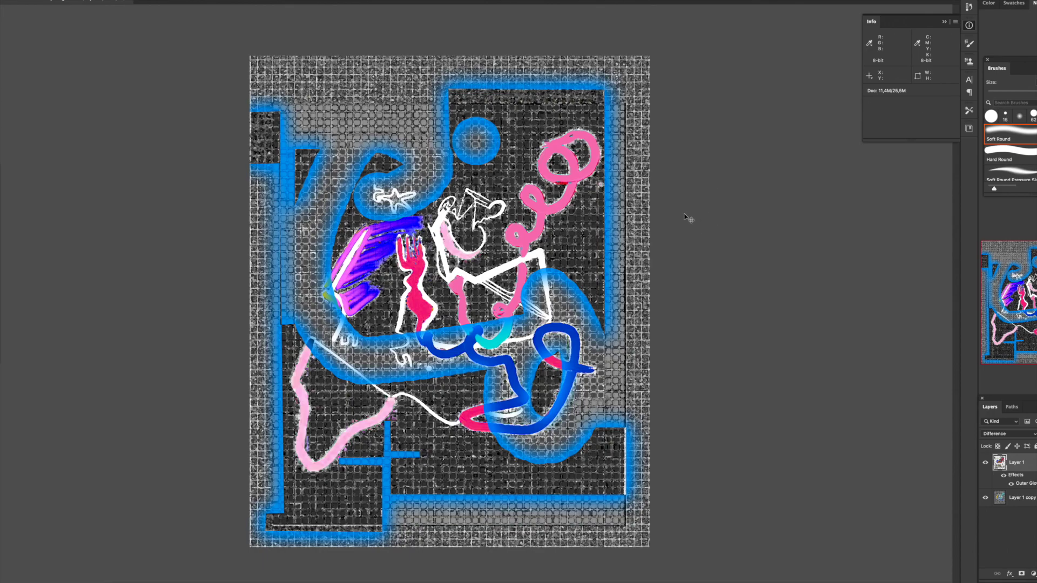
- Test cyan brush strokes over the pink spiral, undo them, and resize the brush
mouse_move(567, 133)
left_mouse_down()
mouse_move(565, 162)
mouse_move(570, 126)
mouse_move(600, 213)
left_mouse_up()
left_click_drag(540, 135, 572, 221)
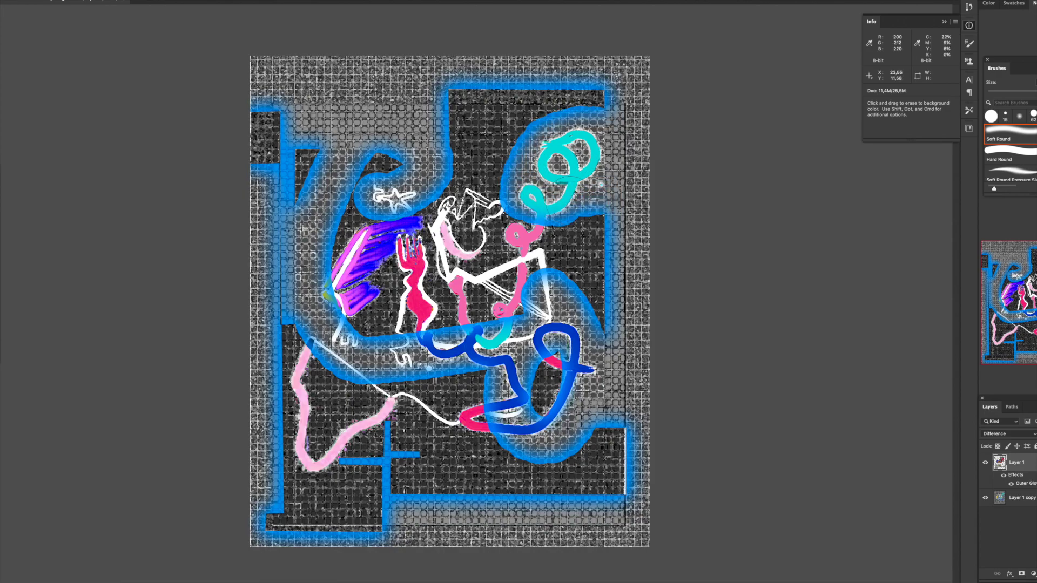
key("ctrl+z")
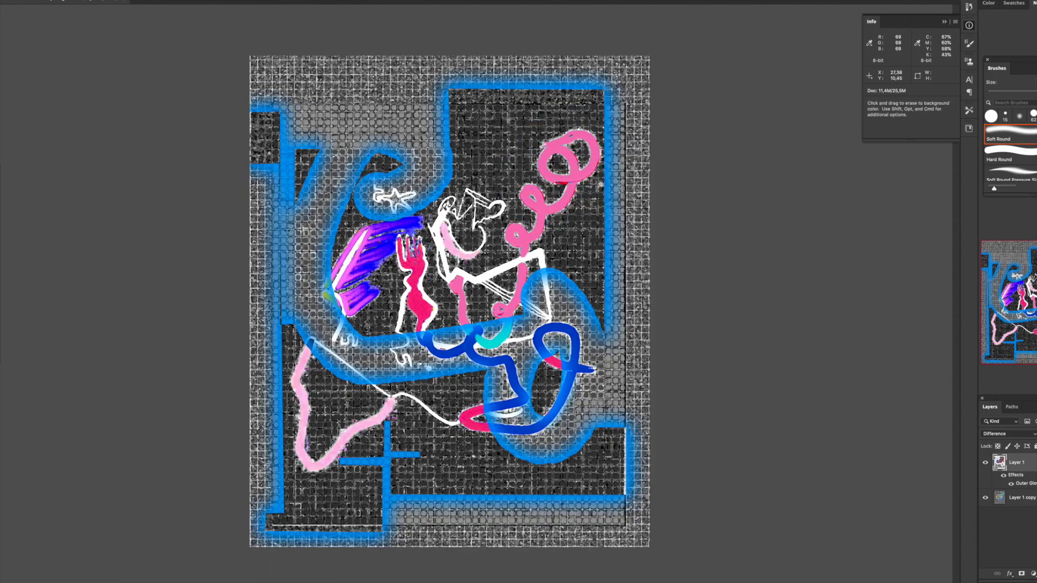
right_click(564, 142)
left_click_drag(609, 154, 622, 162)
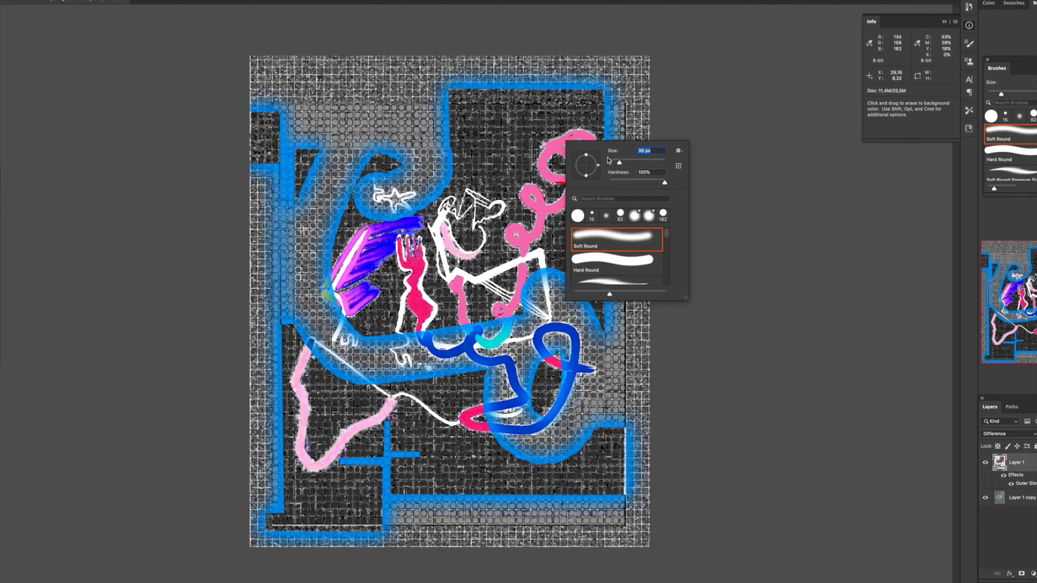
key("Return")
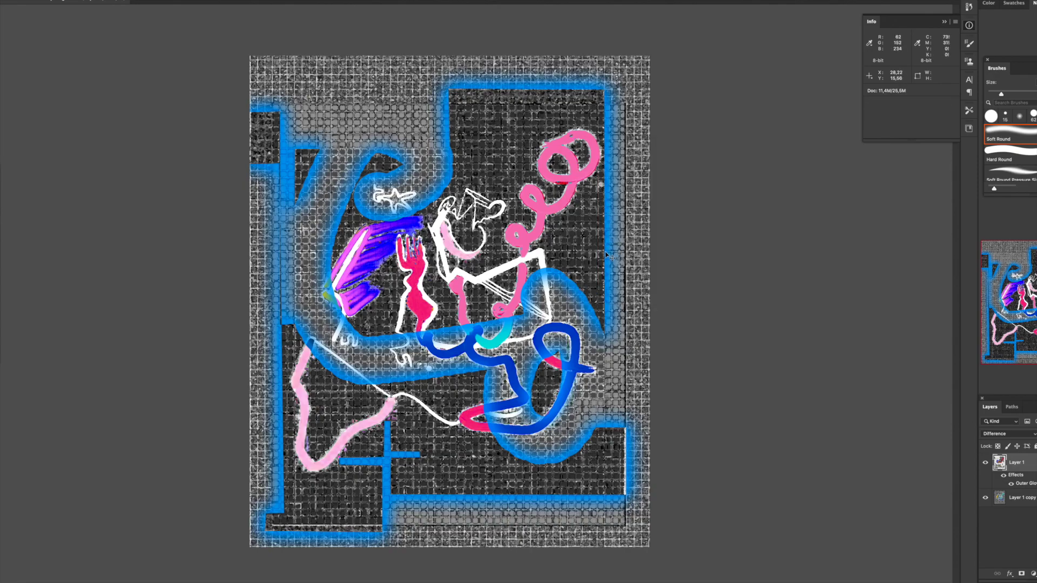
- Compare with Layer 1 hidden, merge the layers, and begin a Magnetic Lasso on the spiral top
left_click(984, 463)
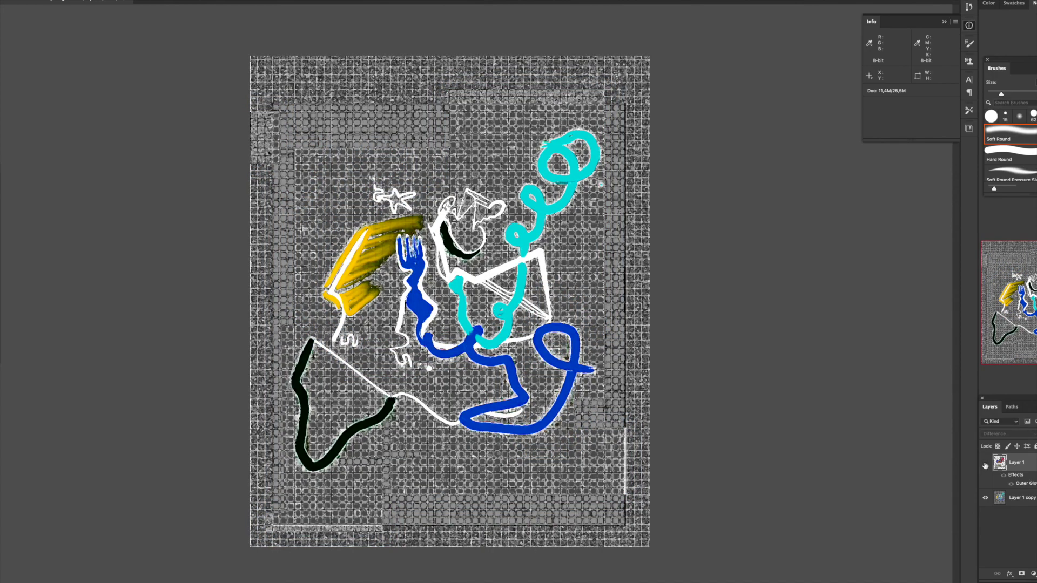
left_click(985, 463)
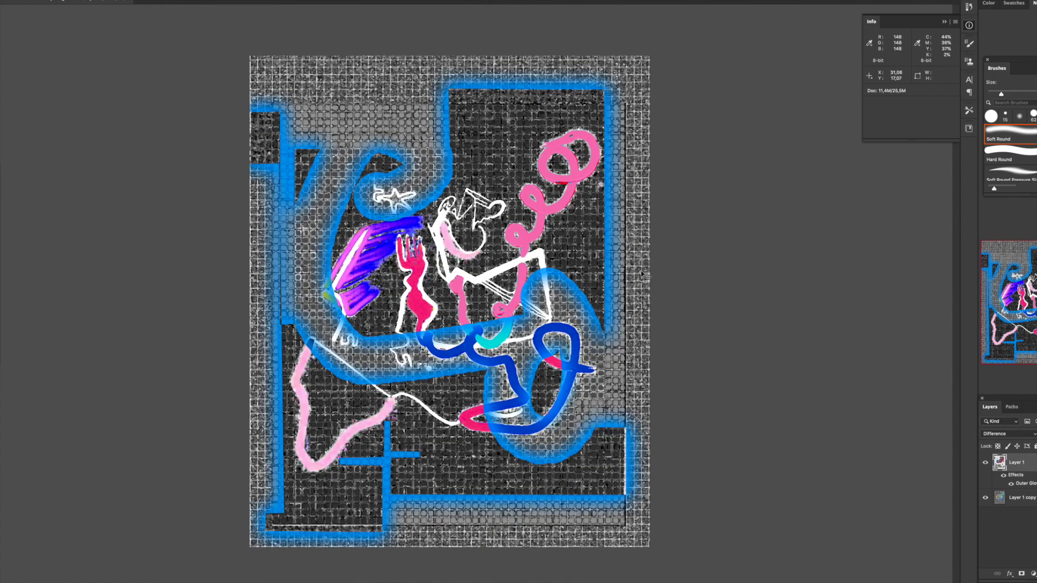
key("ctrl+shift+e")
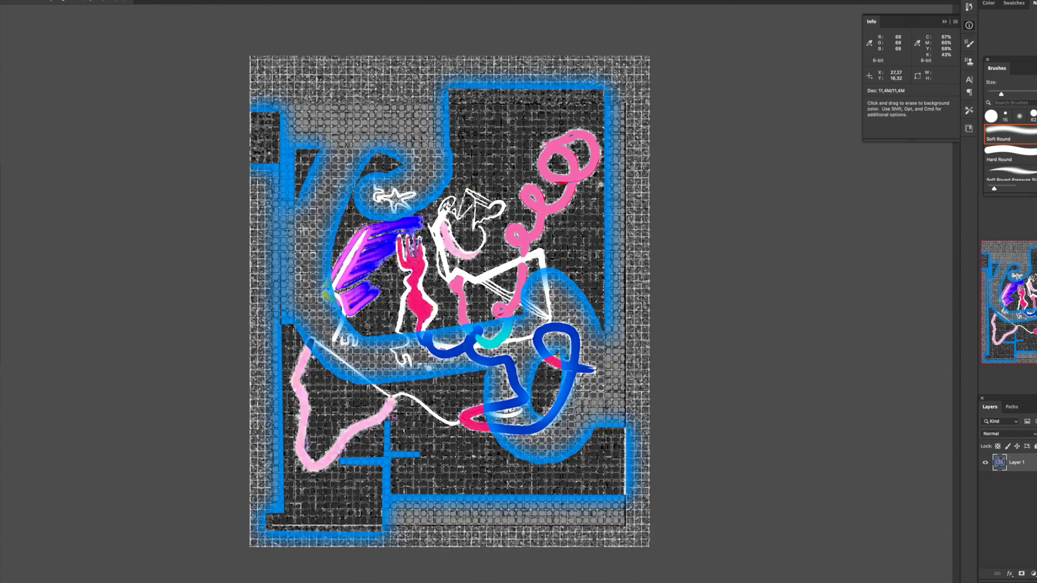
key("l")
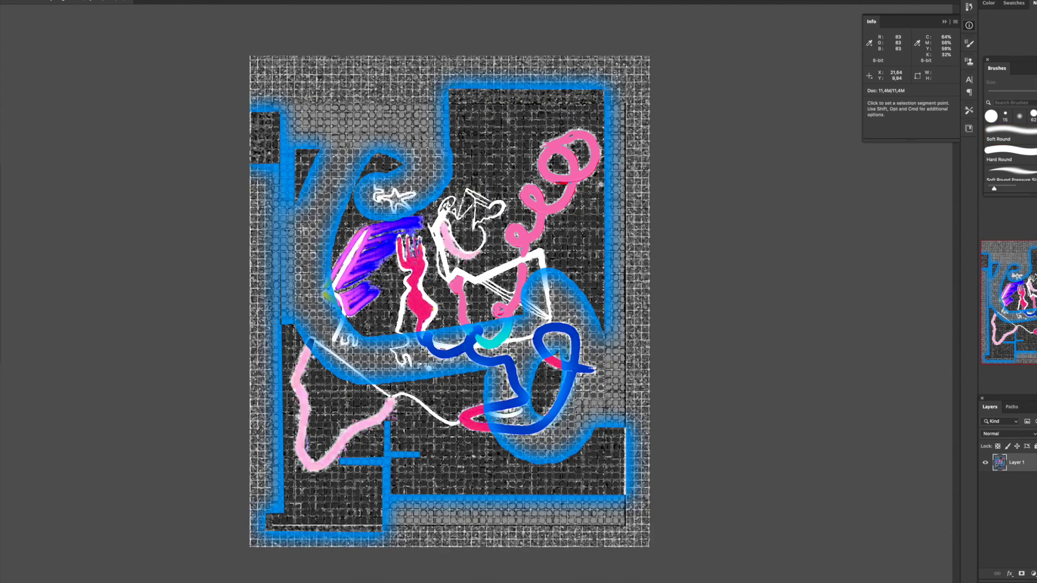
left_click(546, 153)
- Lasso the top of the pink spiral and shift its hue to a deeper red
left_click_drag(595, 151, 570, 132)
double_click(570, 131)
key("ctrl+u")
mouse_move(865, 162)
left_mouse_down()
mouse_move(850, 165)
mouse_move(873, 164)
mouse_move(891, 185)
mouse_move(858, 205)
left_mouse_up()
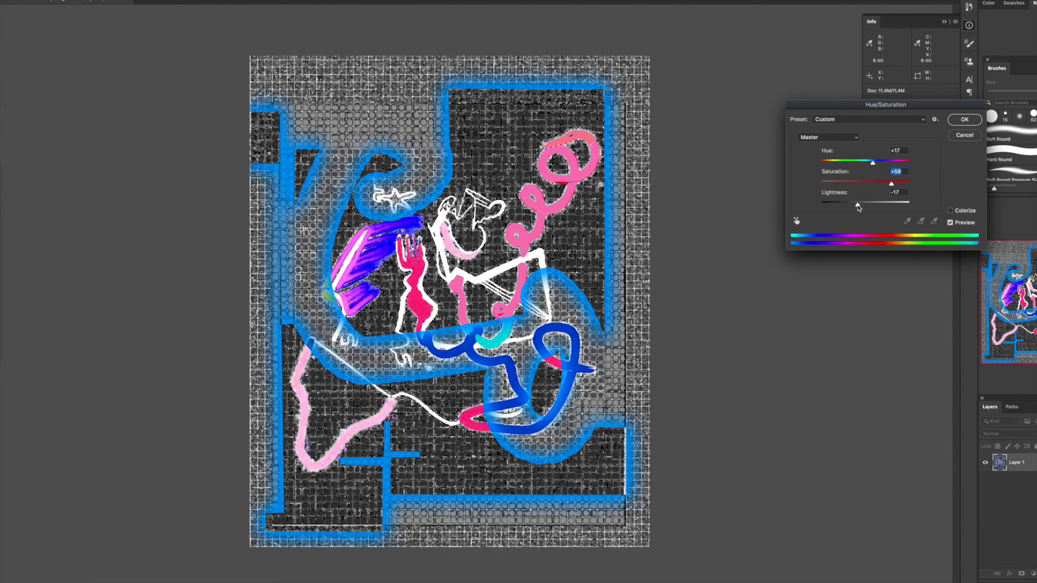
key("Return")
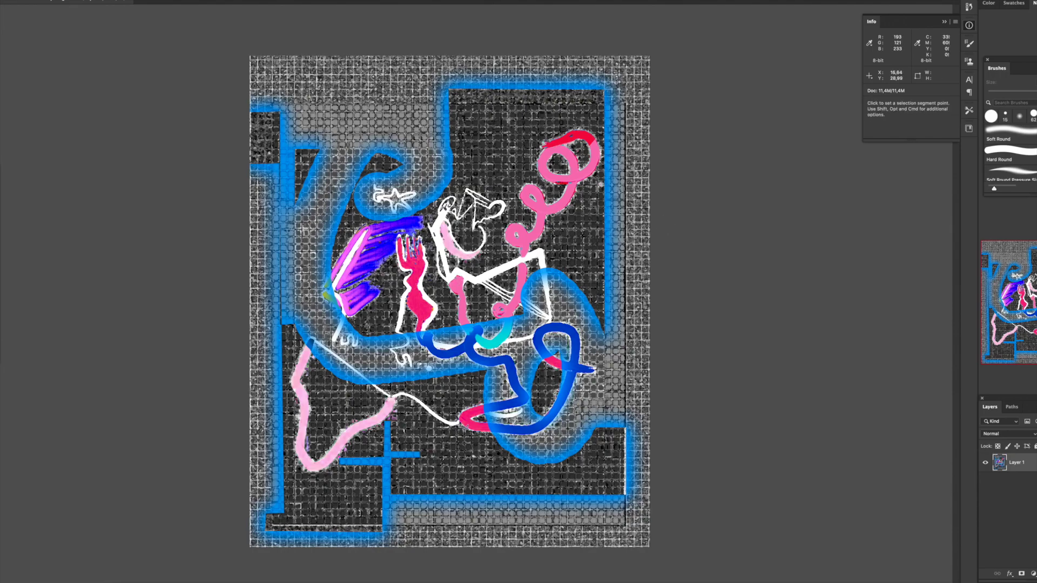
- Lasso the star and hat area, copy it to a layer, then cancel an orange-yellow hue trial
key("shift+l")
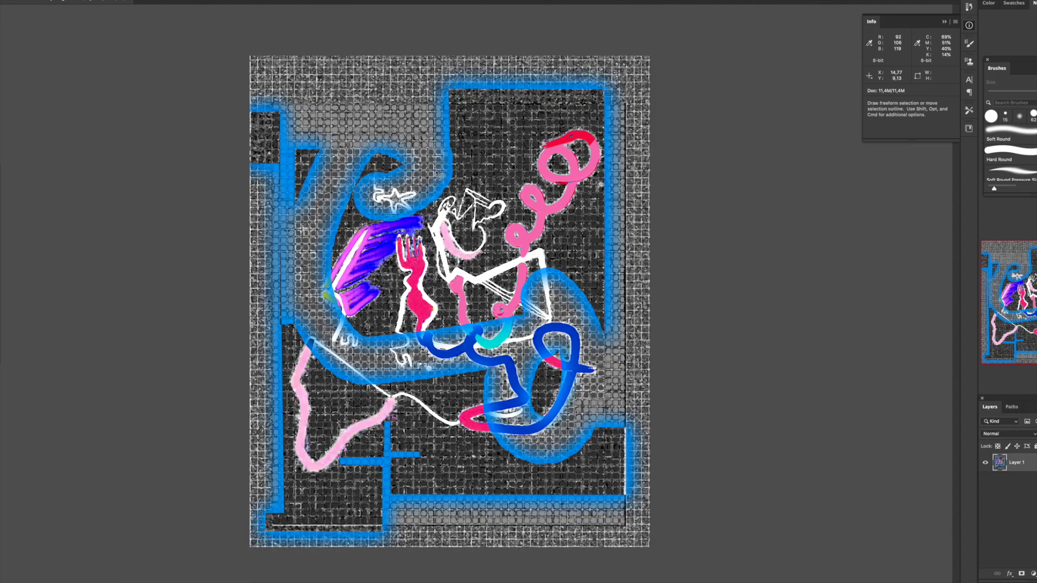
left_click_drag(369, 202, 451, 197)
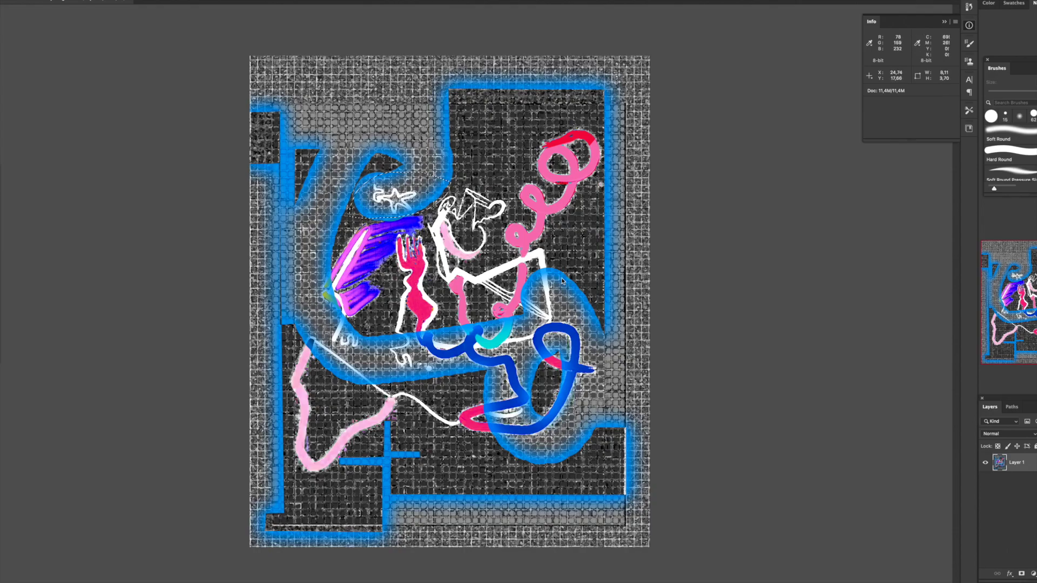
key("ctrl+j")
key("ctrl+u")
left_click_drag(835, 164, 821, 164)
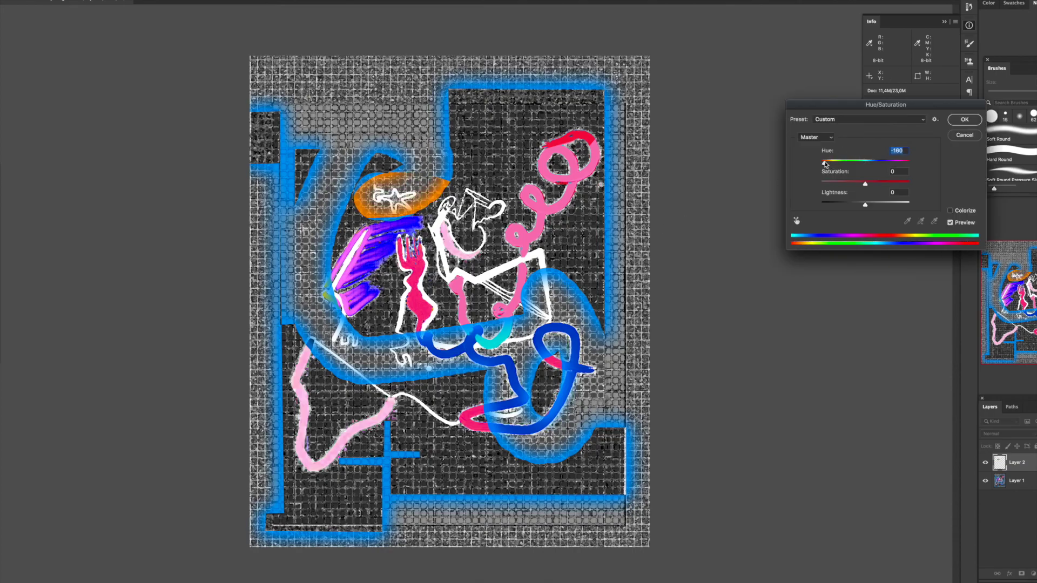
left_click_drag(821, 164, 825, 164)
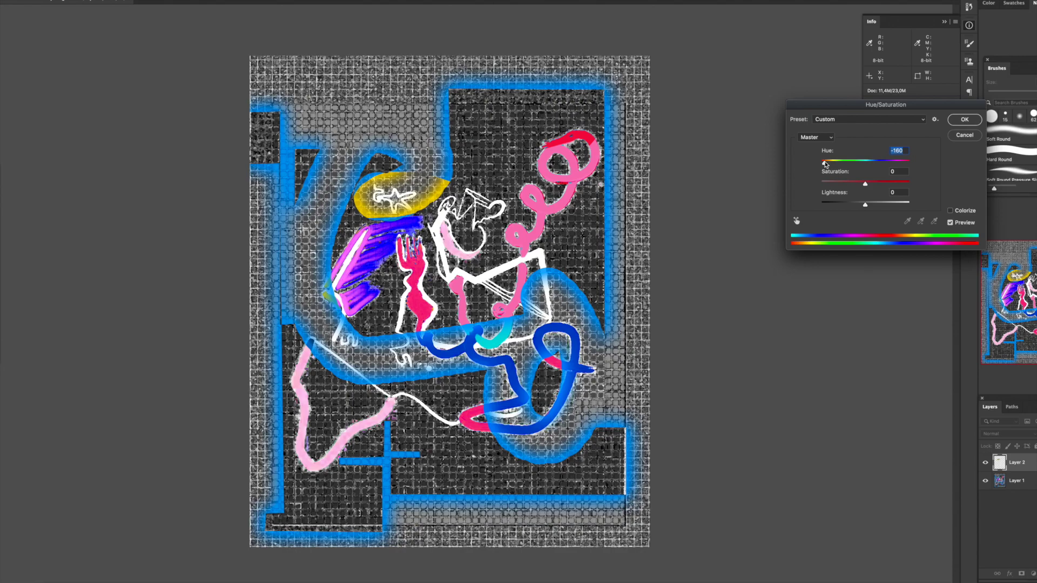
key("Escape")
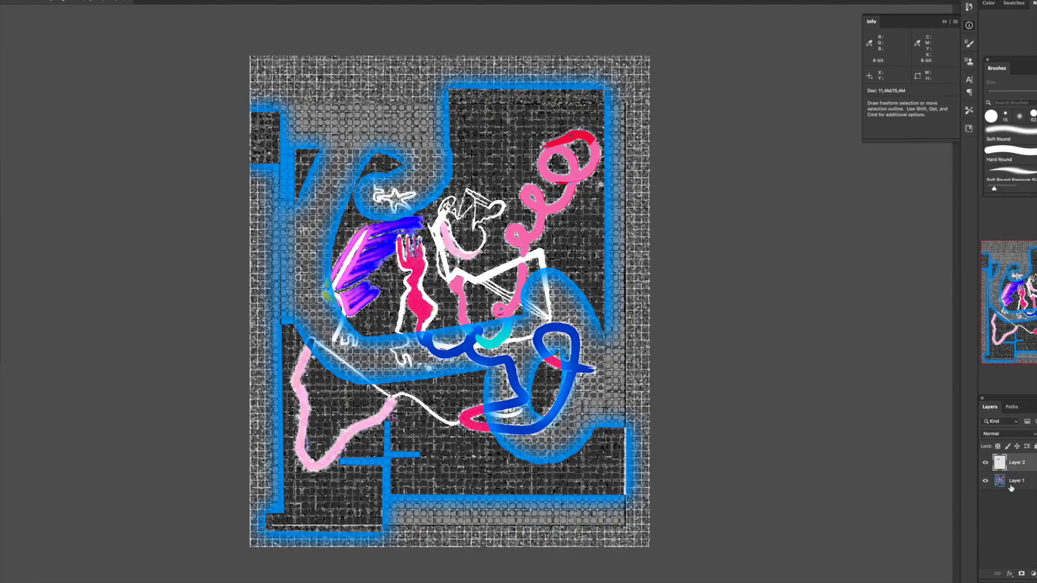
- Duplicate the artwork layer as Layer 2 copy
right_click(1021, 464)
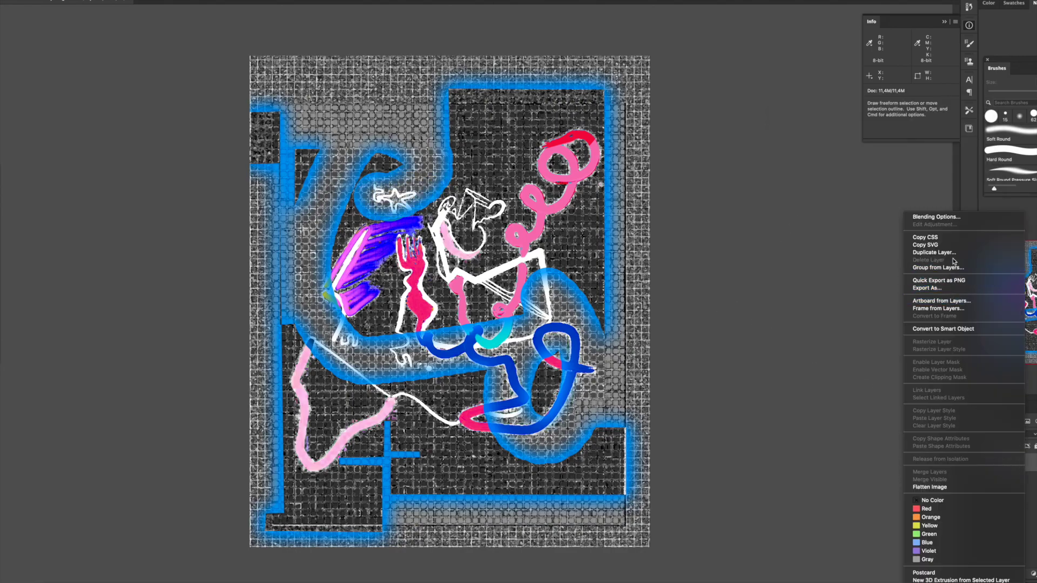
left_click(912, 253)
left_click(186, 0)
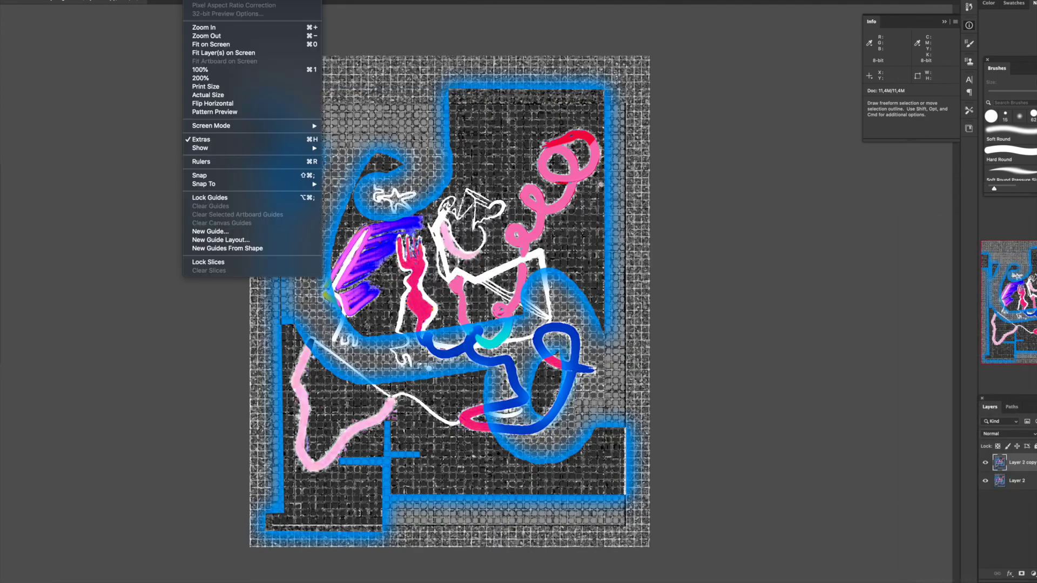
- Apply the Cutout filter from the Filter Gallery to the duplicated layer
left_click(178, 13)
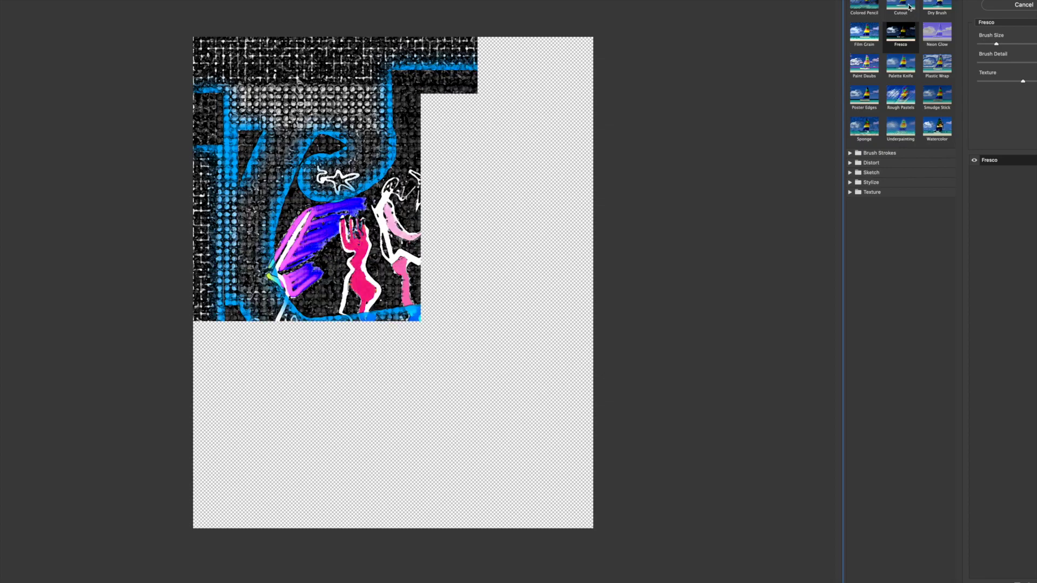
left_click(909, 6)
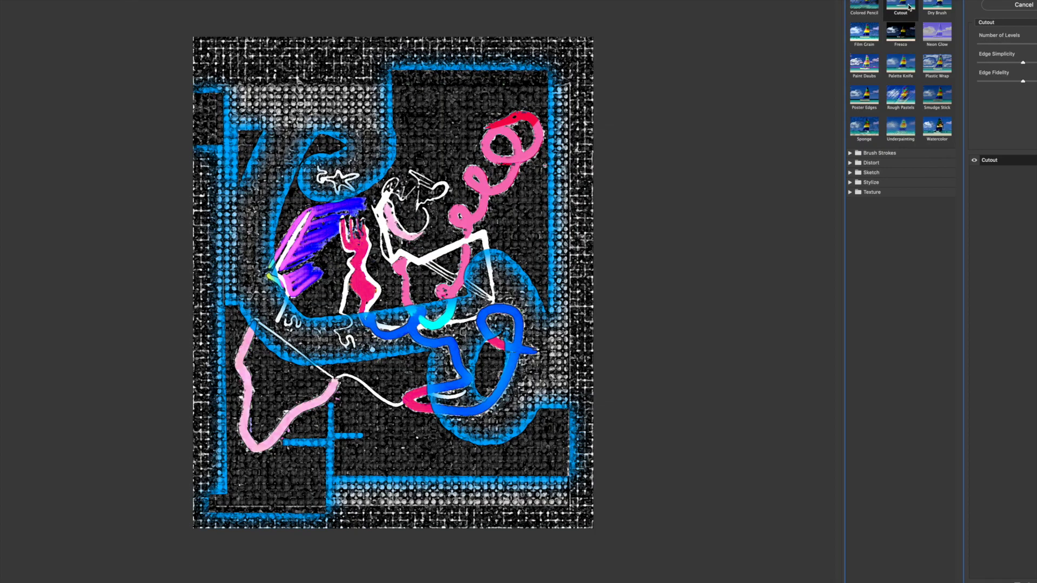
key("Return")
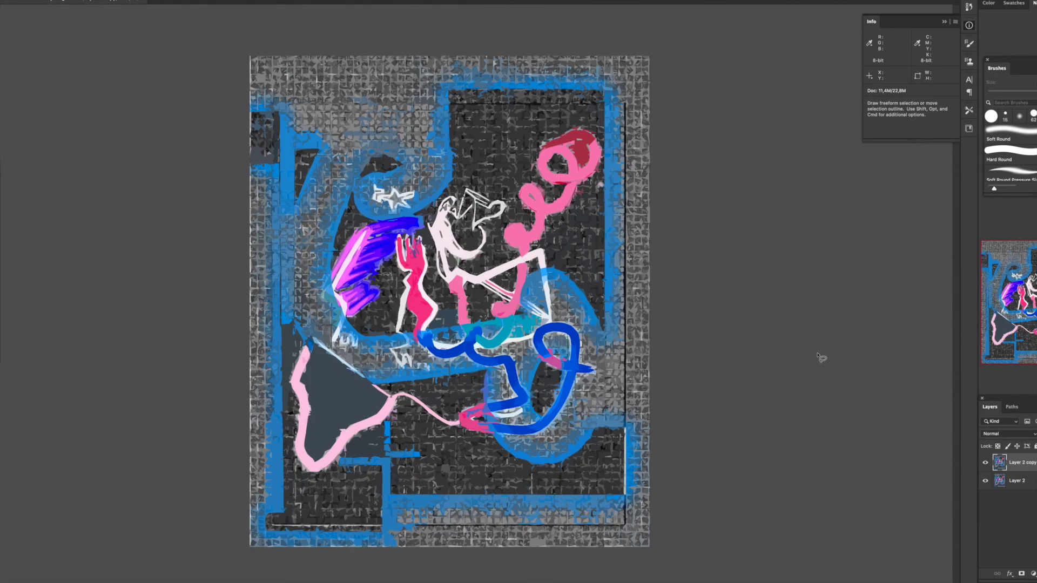
- Set the layer to Exclusion blending, invert its colours, and preview Hue -79
left_click(1006, 433)
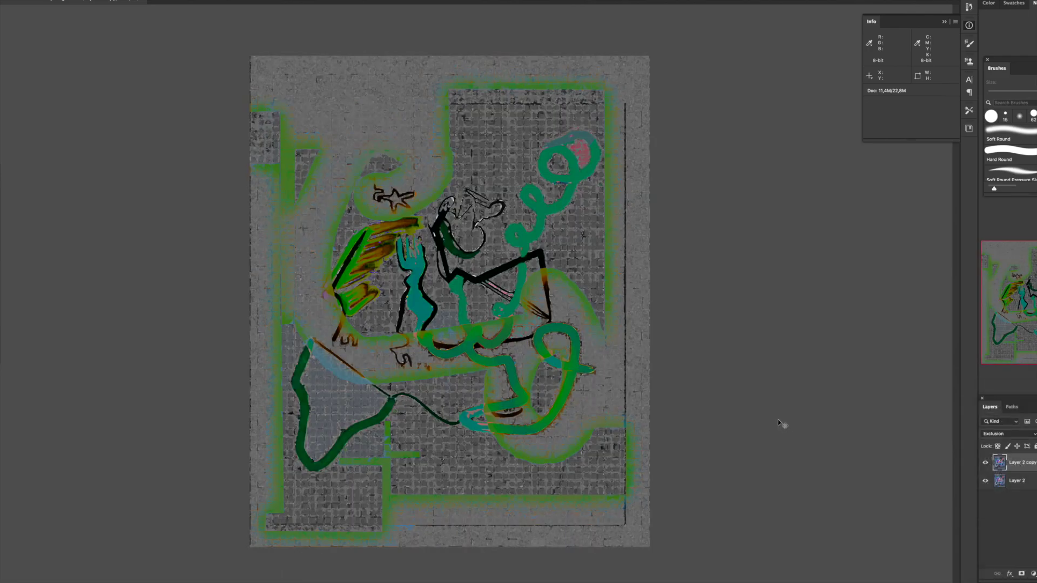
key("ctrl+i")
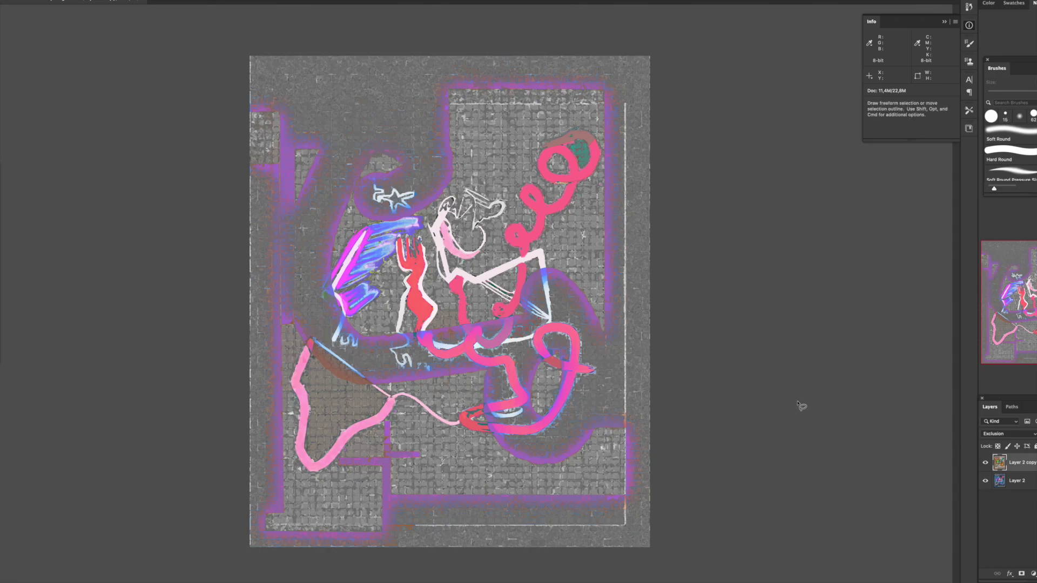
key("ctrl+u")
left_click(840, 162)
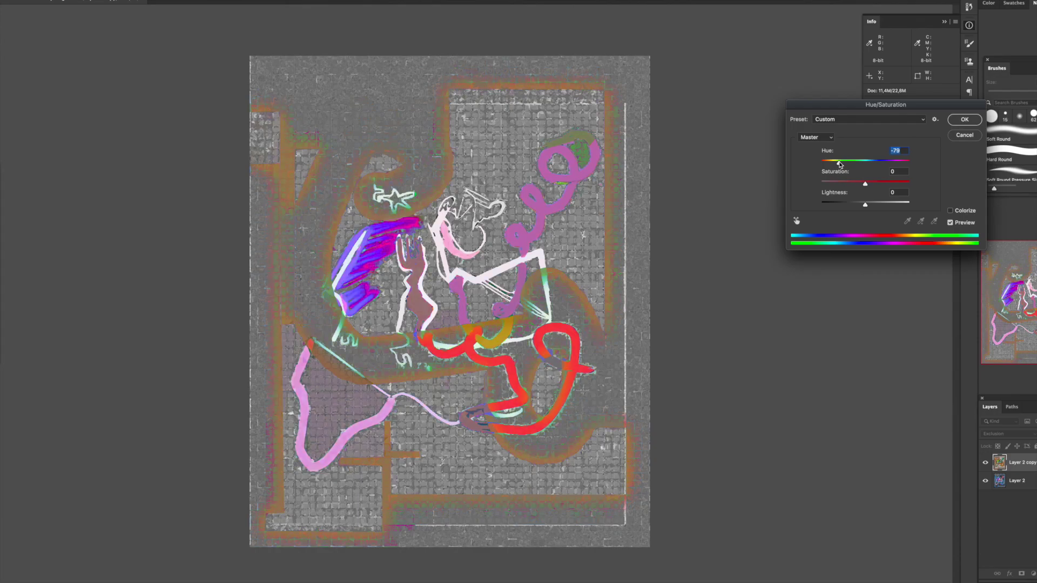
- Apply Hue/Saturation with Hue -180, Saturation +100 and Lightness -66
left_click_drag(839, 163, 821, 164)
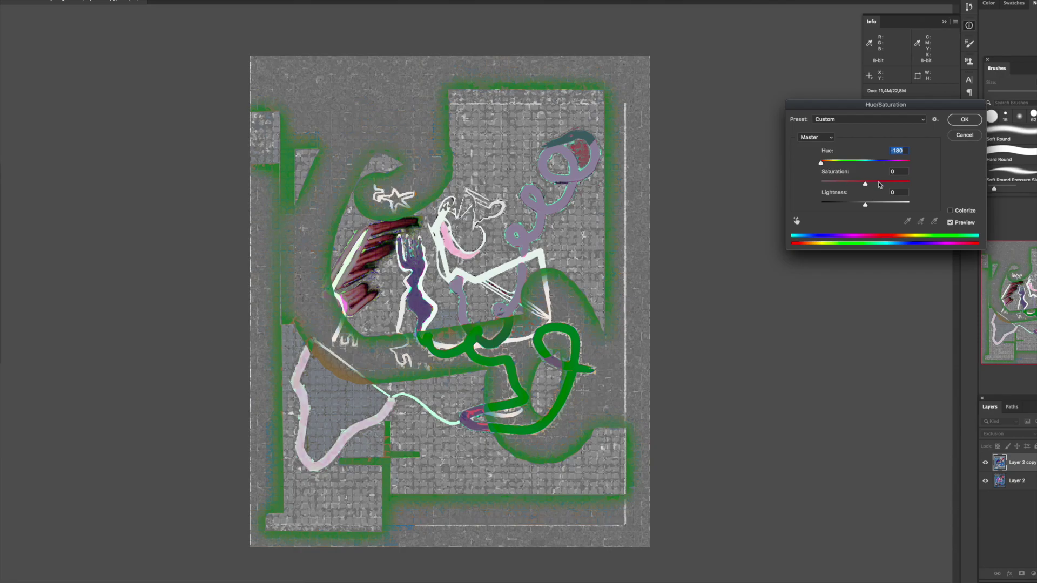
left_click_drag(892, 182, 914, 177)
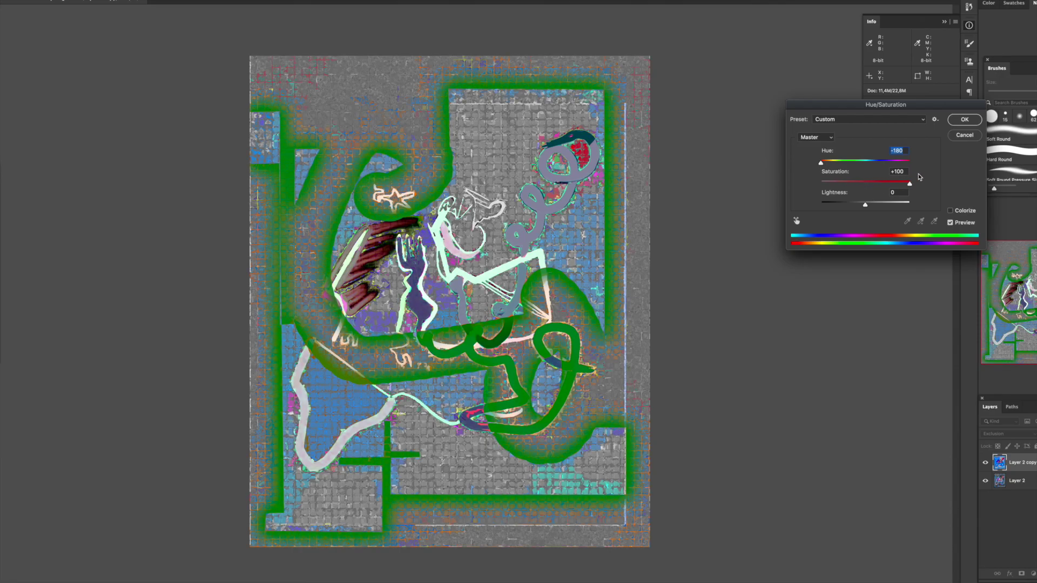
left_click_drag(865, 205, 831, 207)
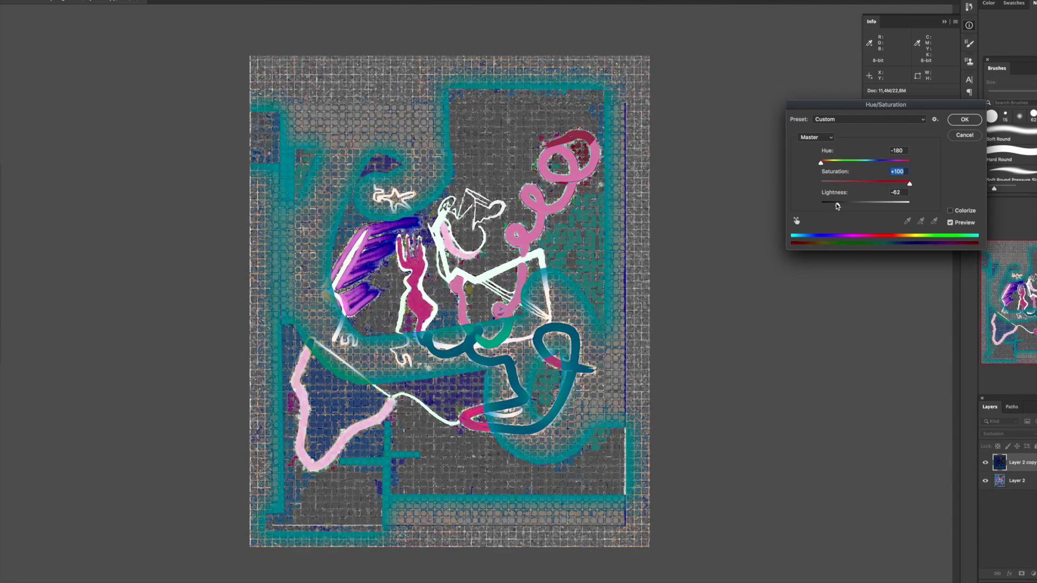
left_click_drag(830, 207, 837, 207)
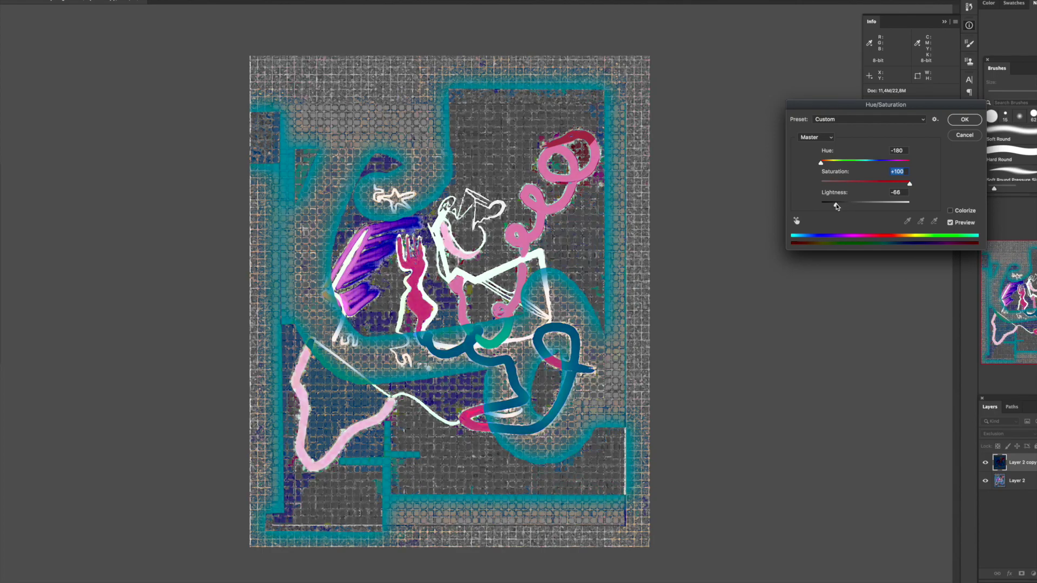
key("Tab")
key("Return")
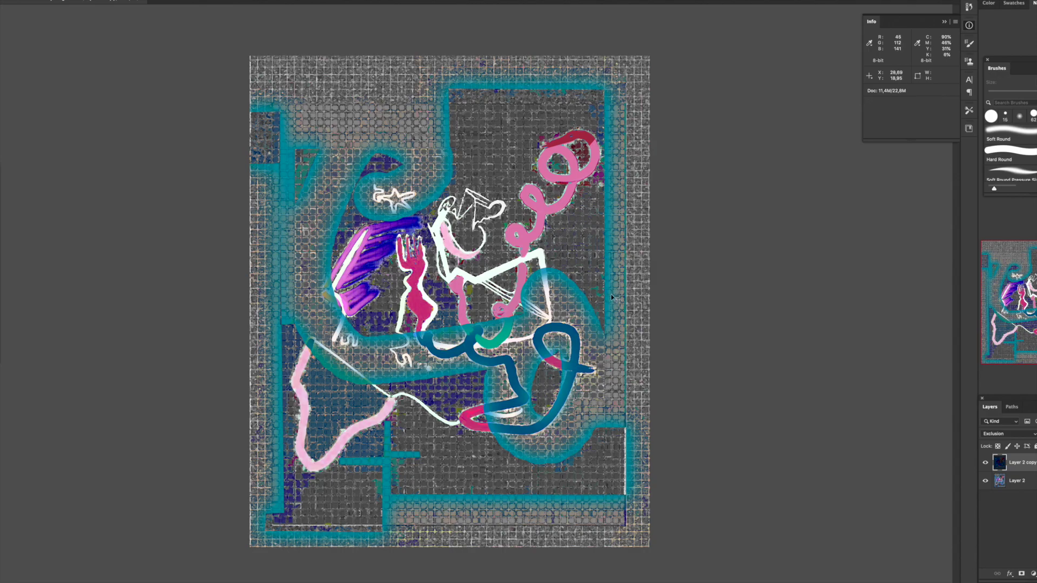
key("ctrl+shift+s")
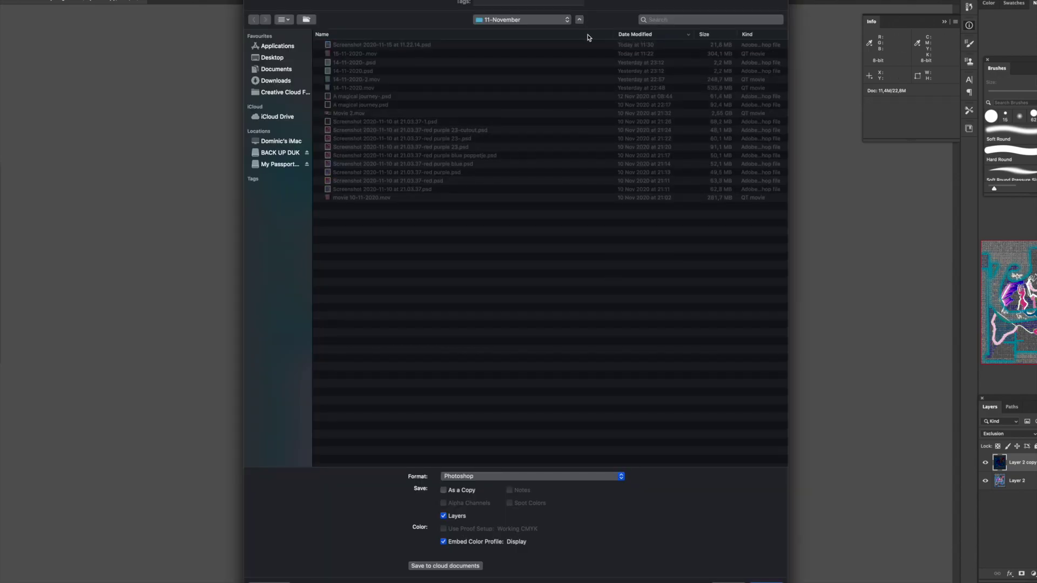
- Save the artwork, then toggle the top layer's visibility to compare
key("Return")
key("Return")
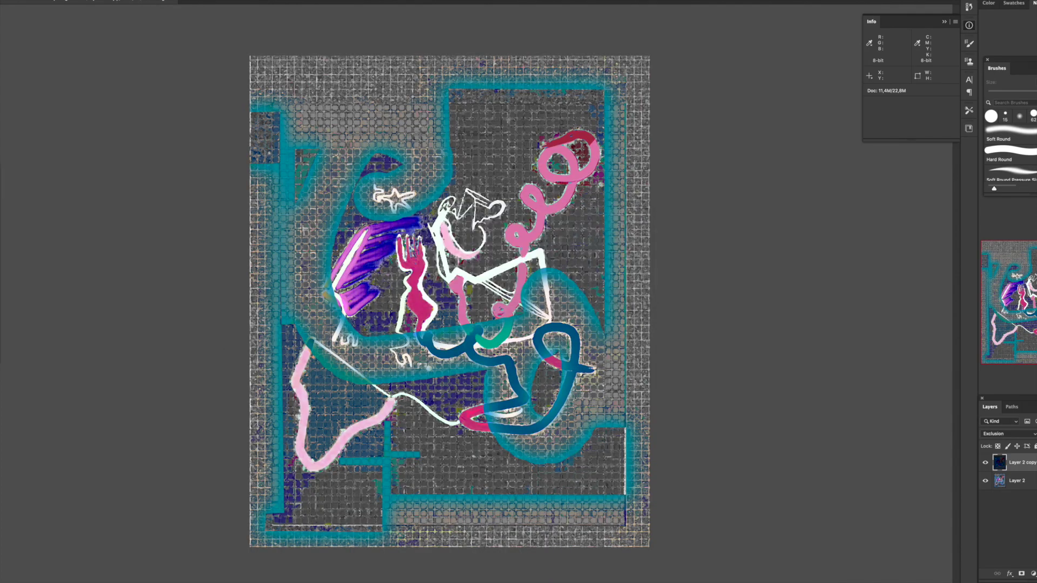
key("super+Tab")
key("super+Tab")
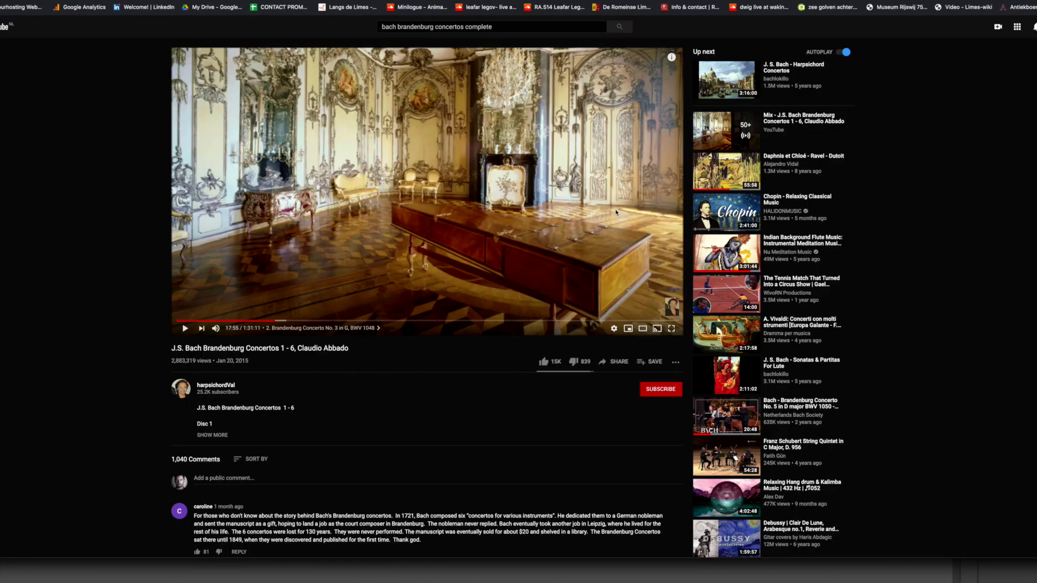
key("super+Tab")
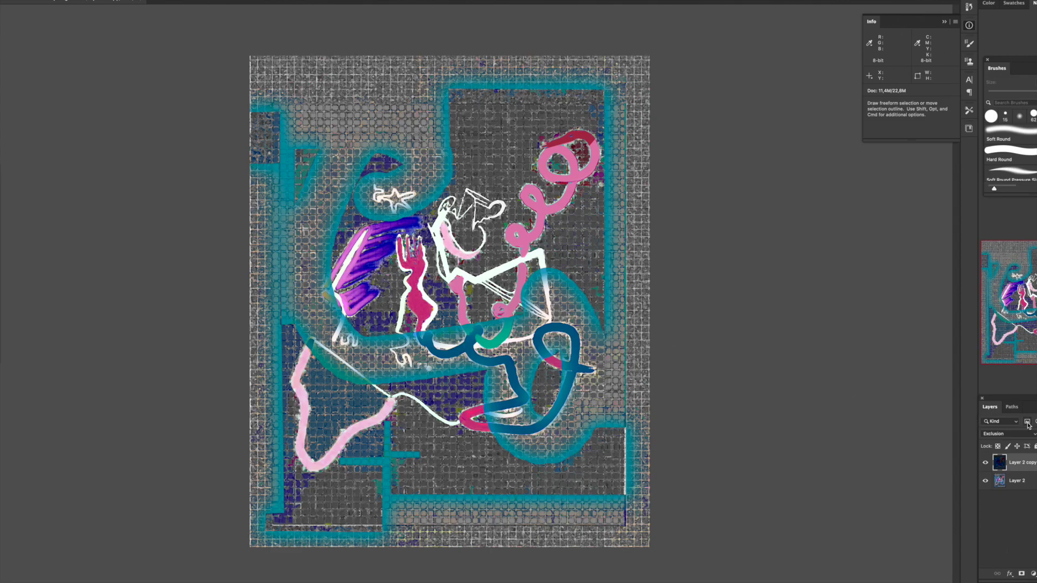
left_click(985, 463)
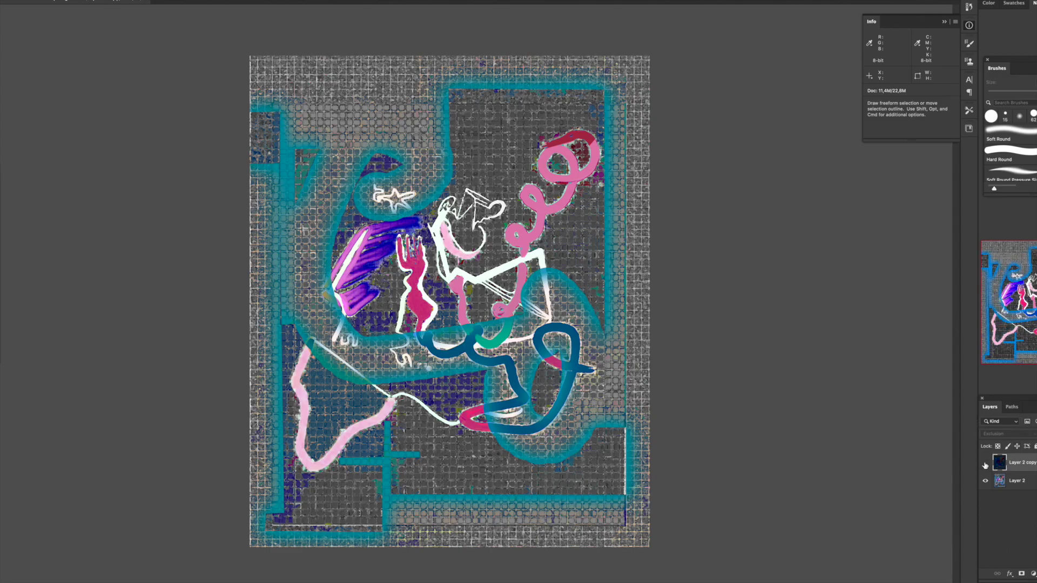
left_click(985, 463)
- Try merging and stamping the layers into a new layer, then undo it
key("super+shift+e")
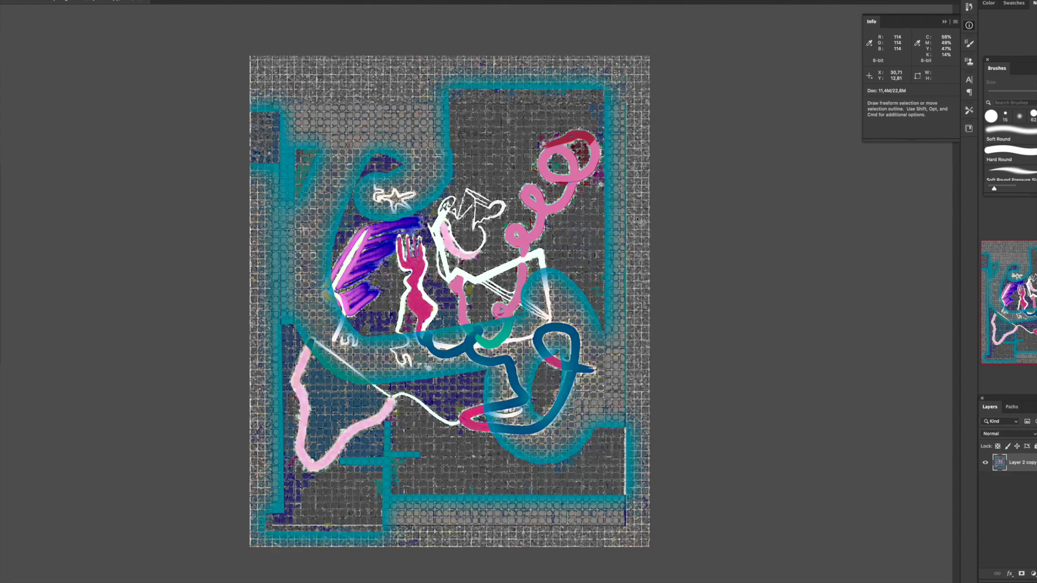
left_click_drag(203, 47, 891, 567)
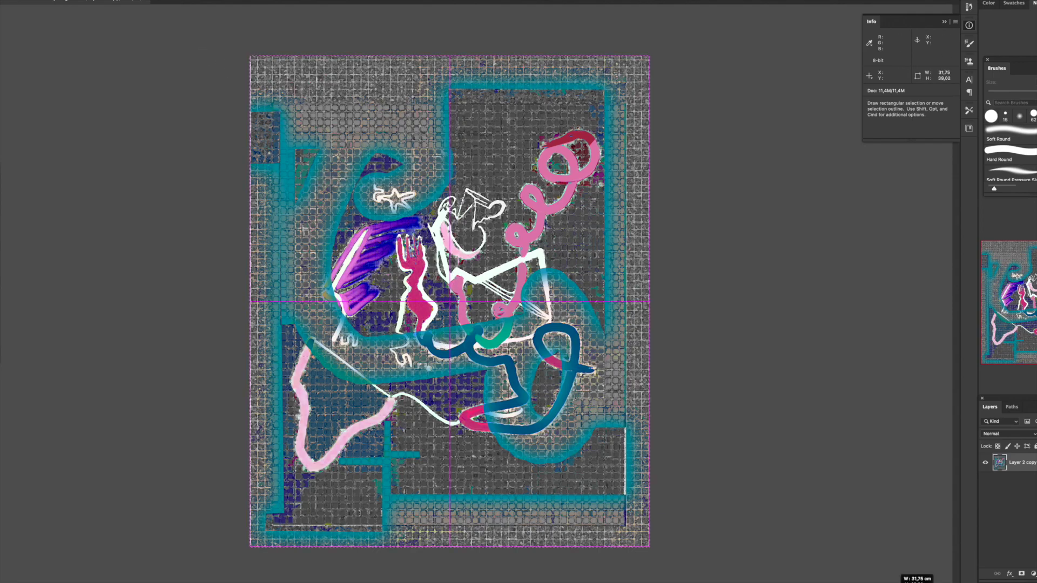
key("super+shift+alt+n")
key("super+shift+alt+e")
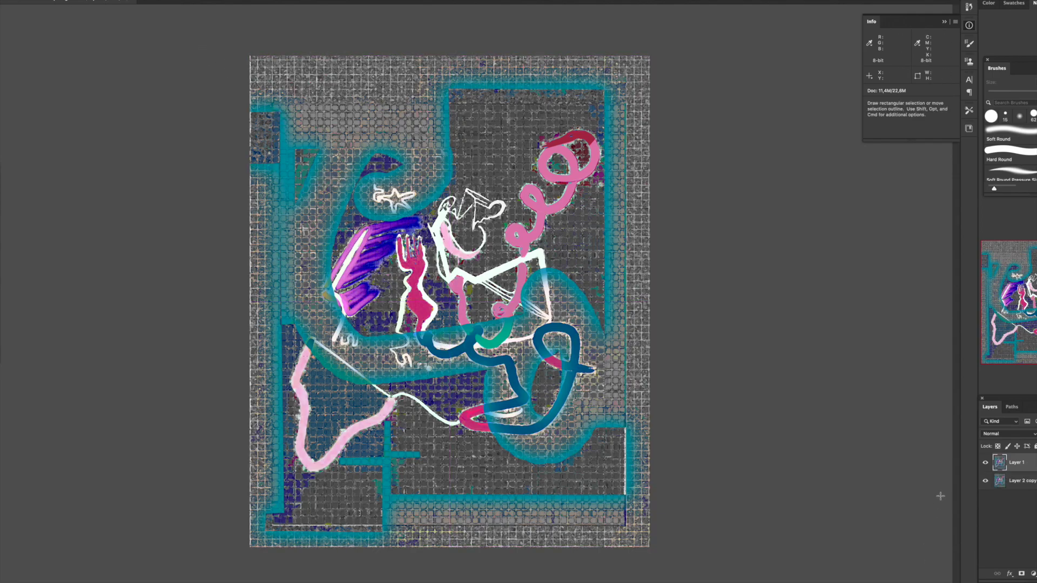
key("super+z")
key("super+z")
key("super+z")
- Hide Layer 2 copy, select Layer 2, and stamp the visible result into Layer 3
left_click(986, 464)
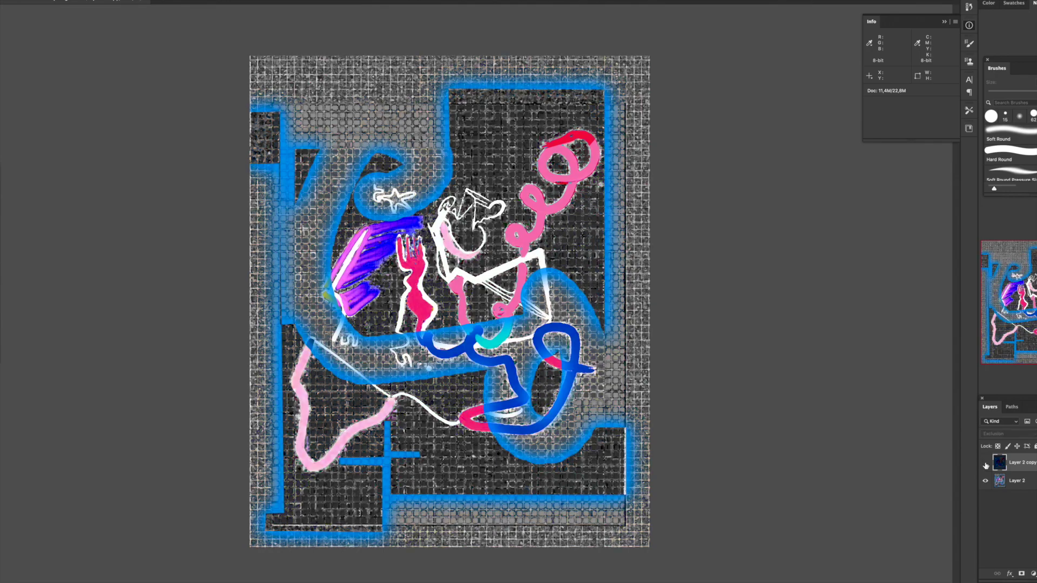
left_click(1016, 486)
key("super+shift+alt+e")
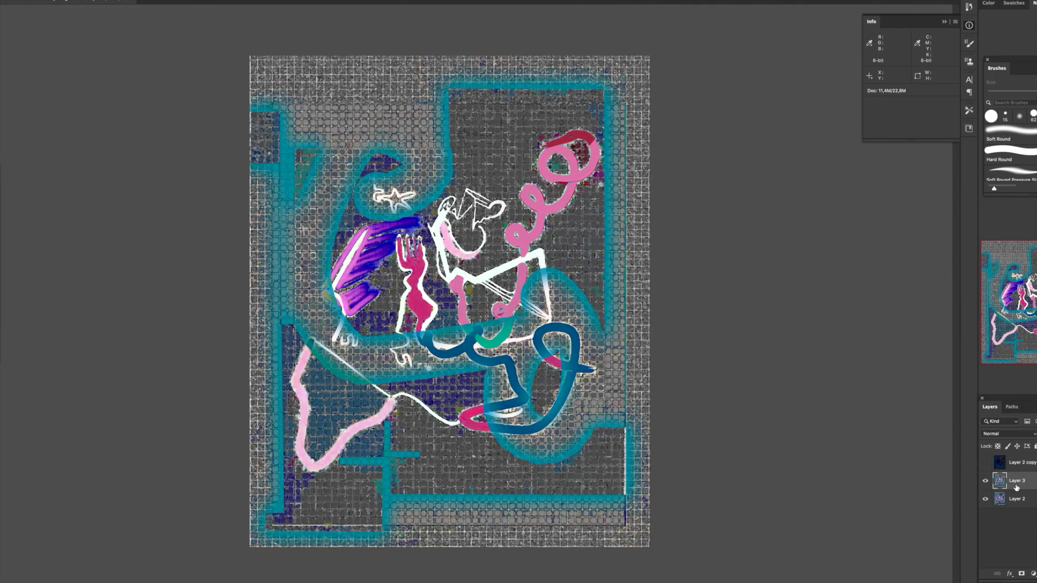
key("super+u")
- Raise Layer 3's saturation by +40 and compare with the layer hidden
left_click(884, 183)
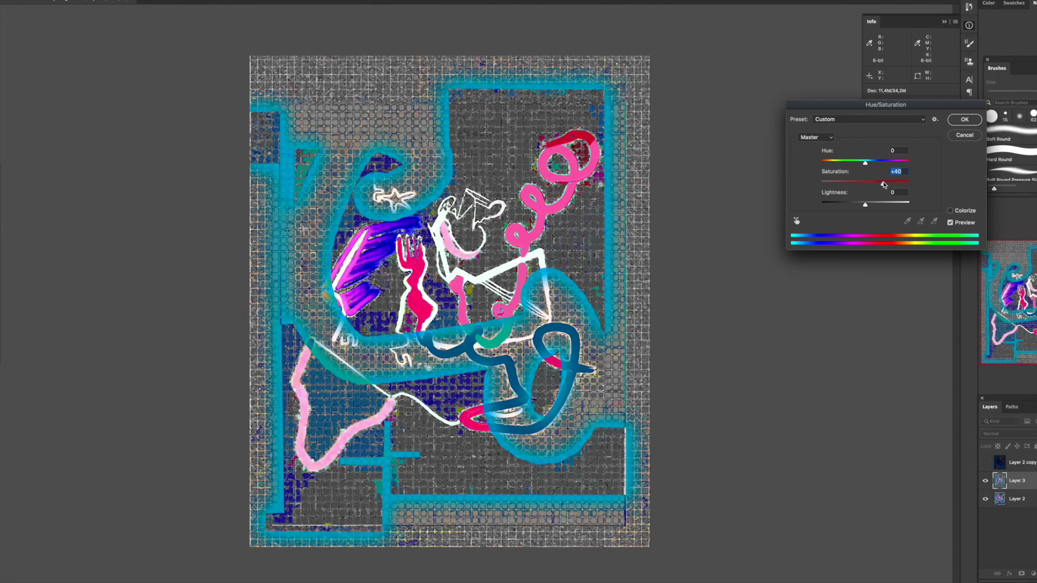
key("Return")
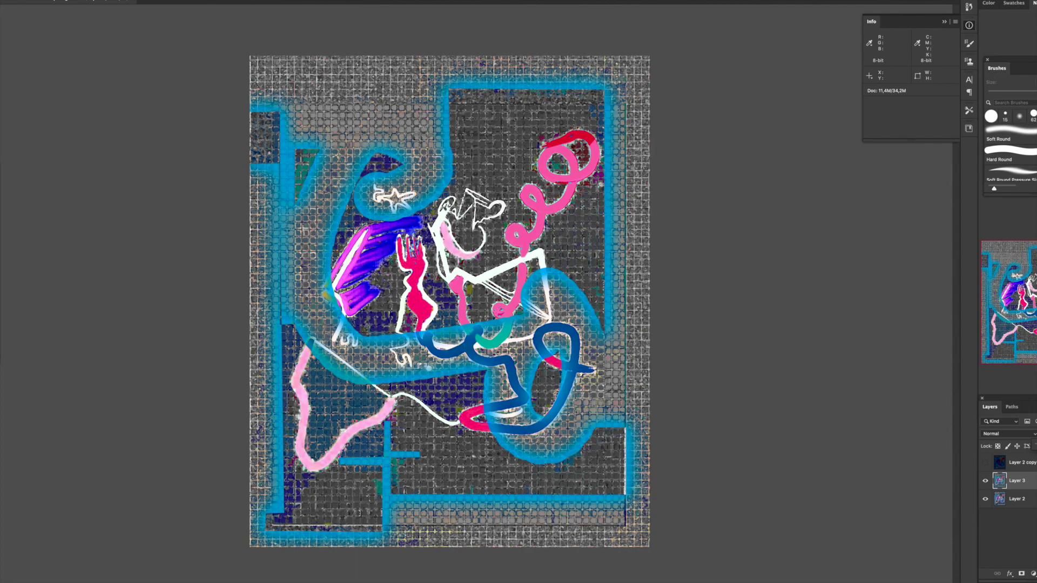
left_click(985, 481)
- Test the Background Eraser on a patch of the artwork and undo it
key("e")
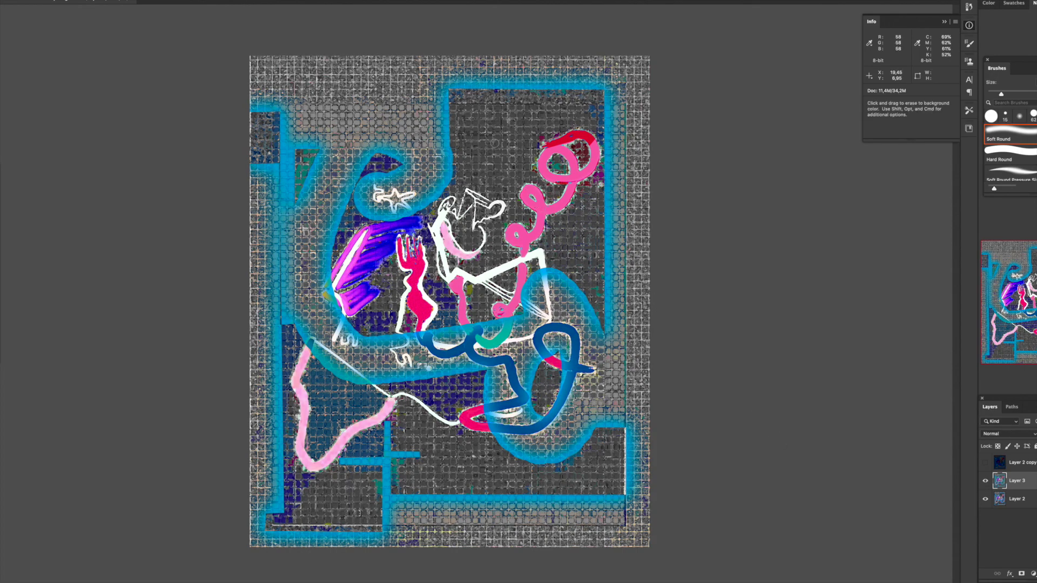
left_click_drag(489, 137, 497, 159)
key("ctrl+z")
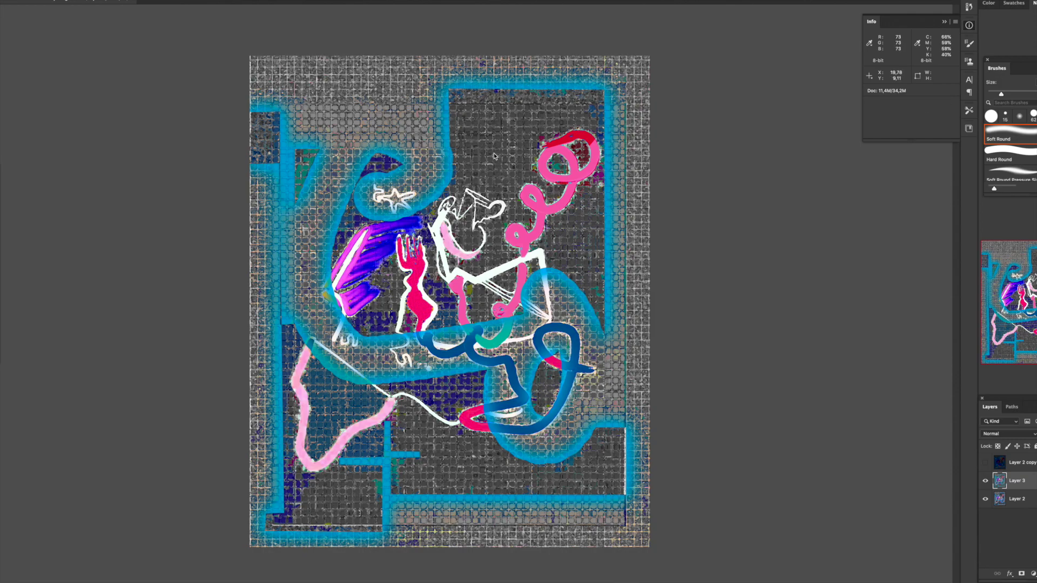
key("ctrl+o")
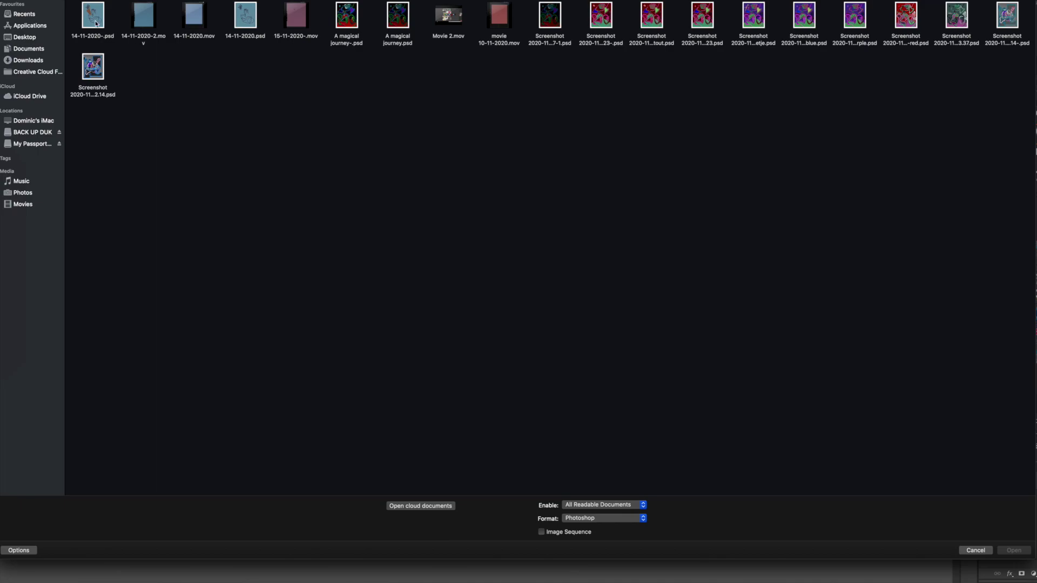
- Open 14-11-2020-.psd, lasso the blue hand-and-leaf figure, and paste it as Layer 4
left_click(96, 23)
double_click(95, 23)
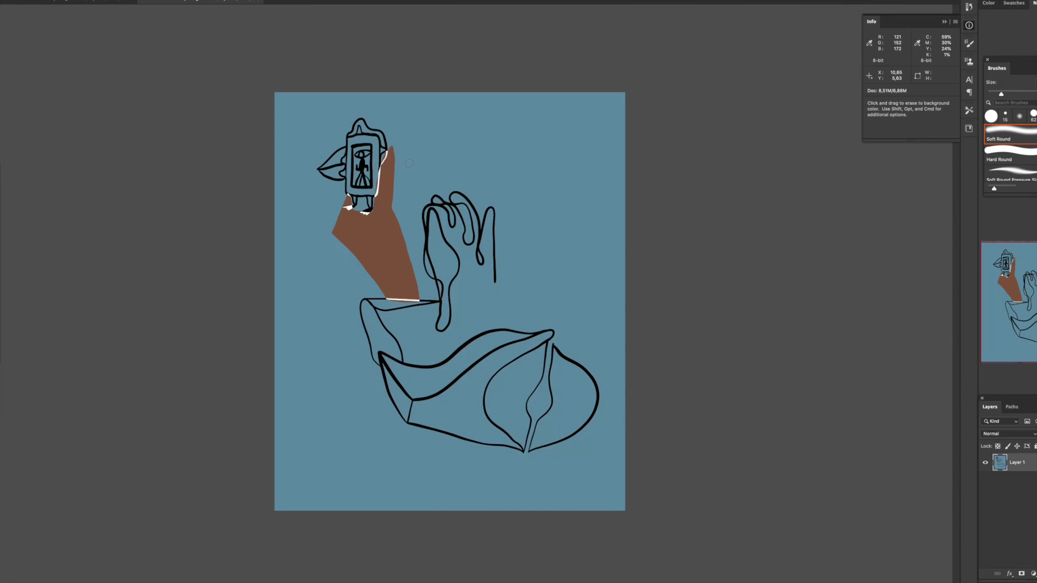
key("l")
mouse_move(433, 116)
left_mouse_down()
mouse_move(342, 428)
mouse_move(491, 140)
left_mouse_up()
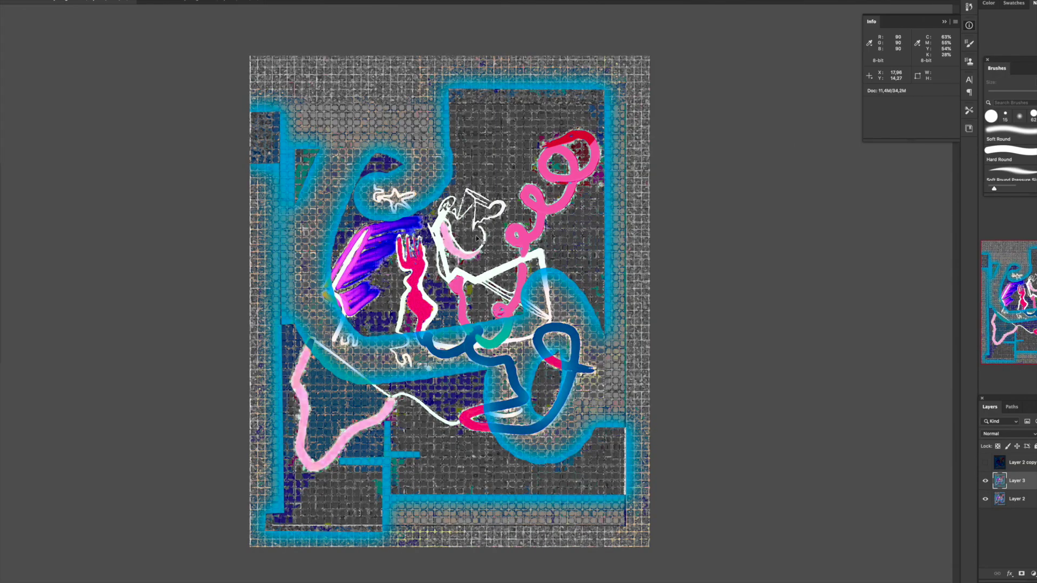
key("ctrl+v")
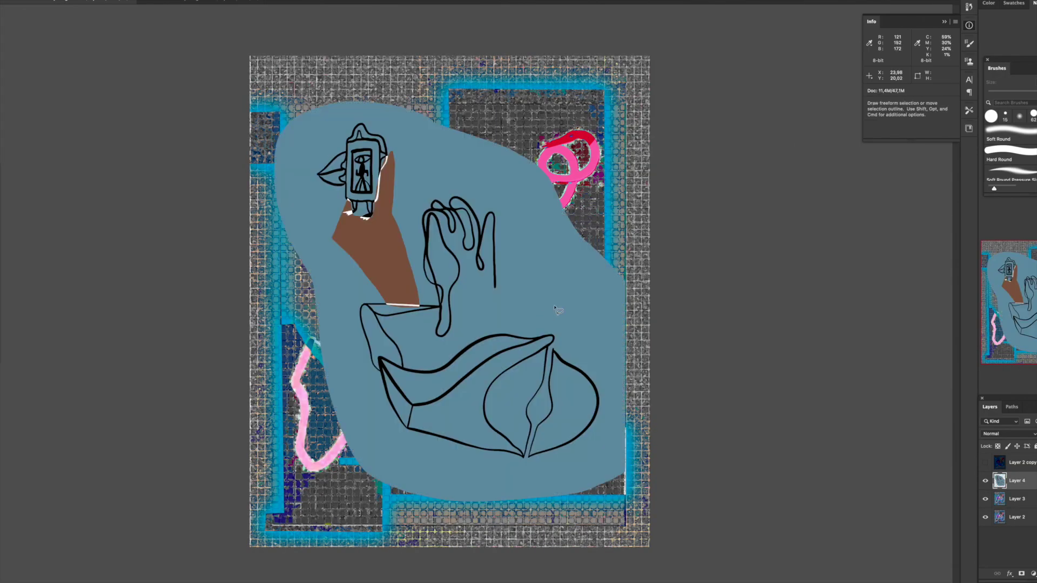
- Shrink and move the pasted blob, then undo and cancel the transform
key("w")
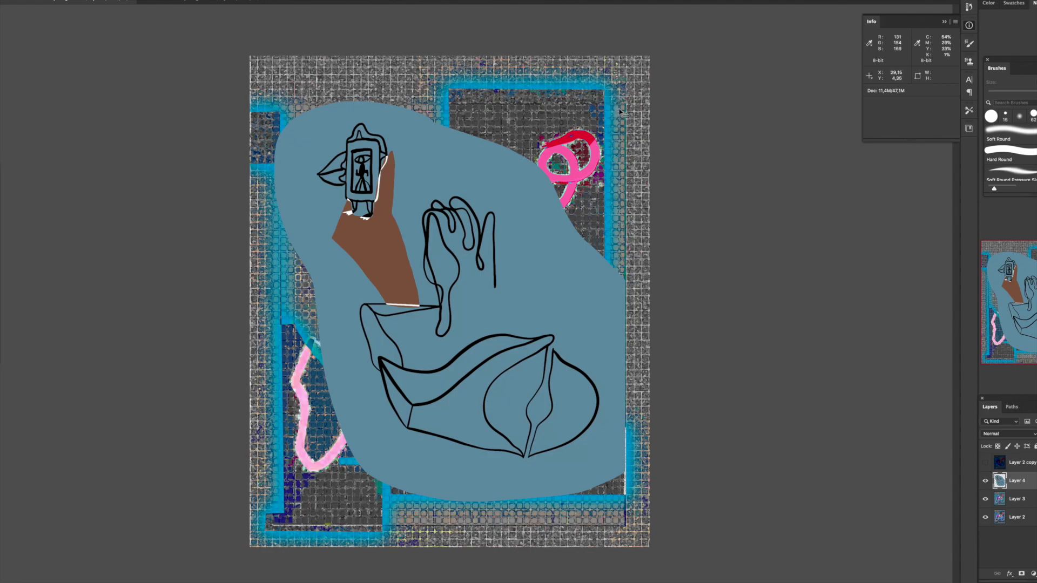
key("ctrl+t")
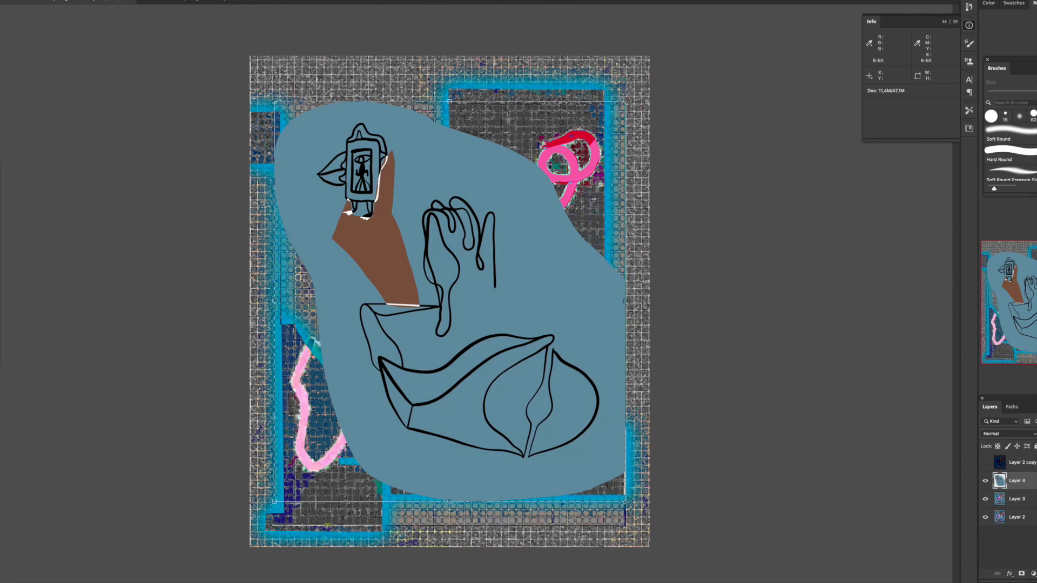
left_click_drag(624, 101, 458, 291)
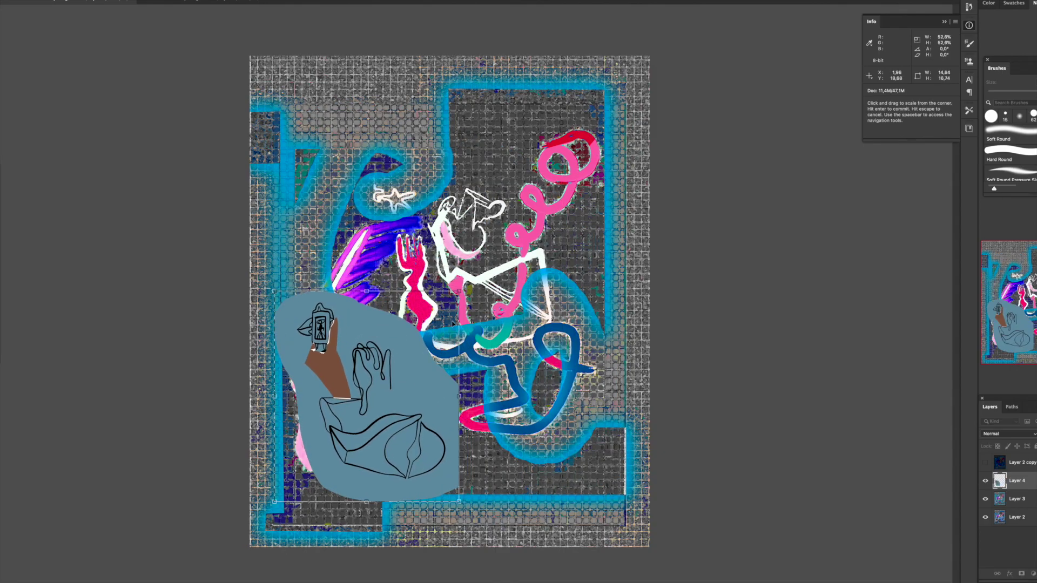
key("Return")
mouse_move(454, 320)
left_mouse_down()
mouse_move(574, 137)
mouse_move(549, 80)
mouse_move(467, 148)
mouse_move(416, 78)
mouse_move(419, 92)
left_mouse_up()
key("ctrl+t")
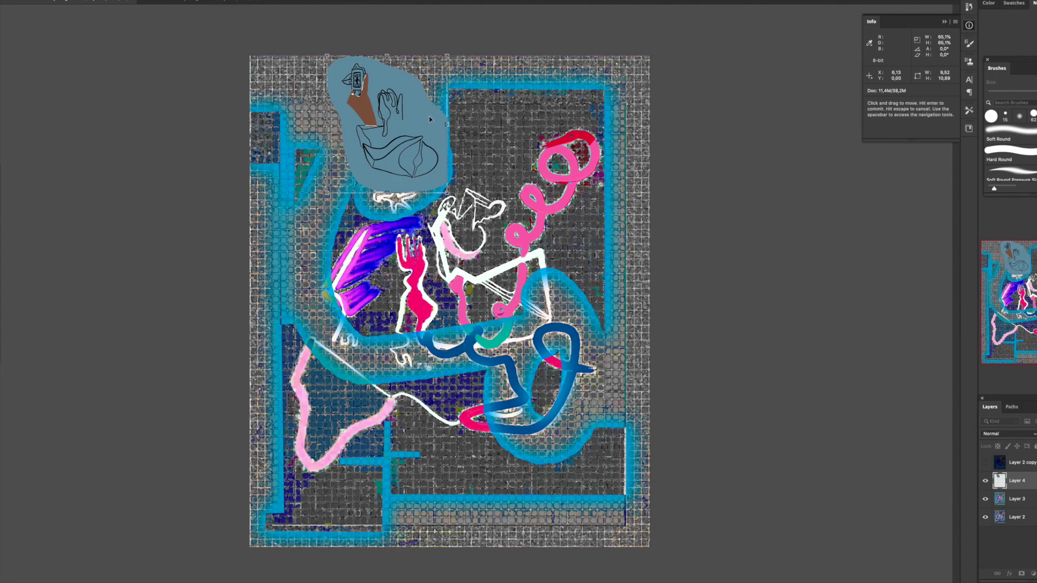
key("ctrl+z")
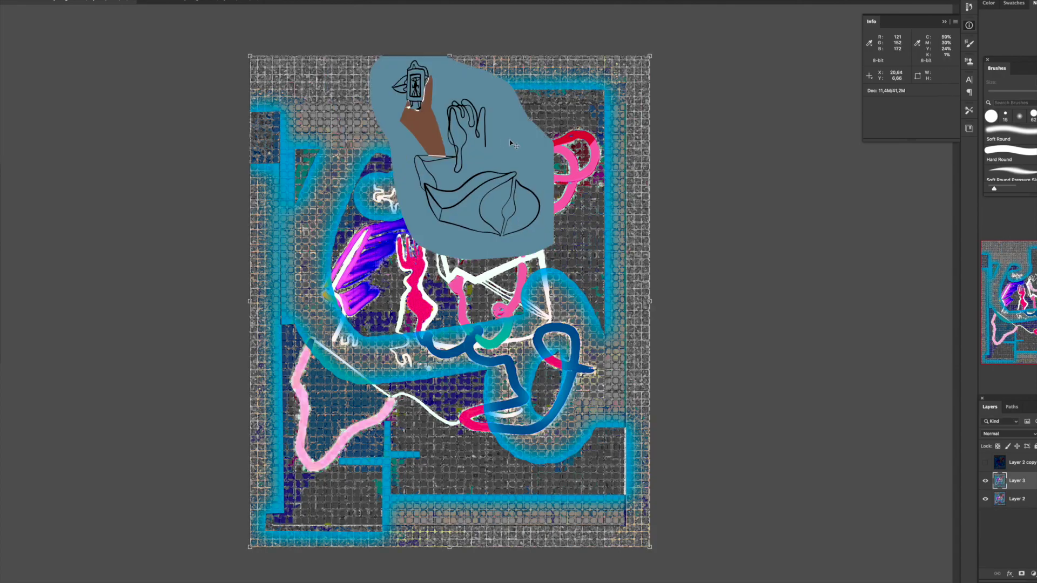
key("Escape")
- Paste the figure again and move it down to the bottom centre of the canvas
key("ctrl+v")
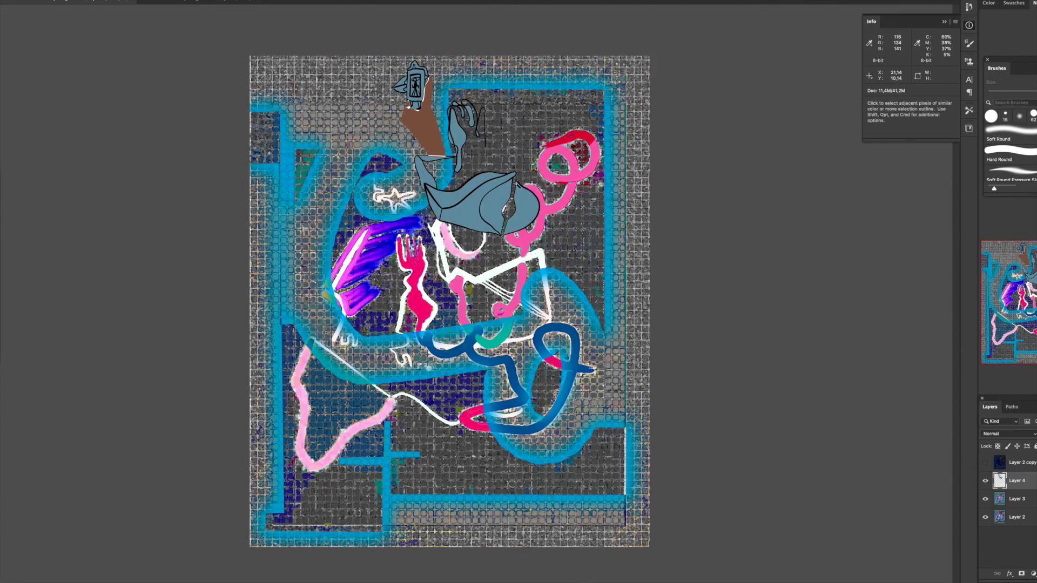
key("ctrl+t")
mouse_move(518, 174)
left_mouse_down()
mouse_move(536, 198)
mouse_move(538, 174)
left_mouse_up()
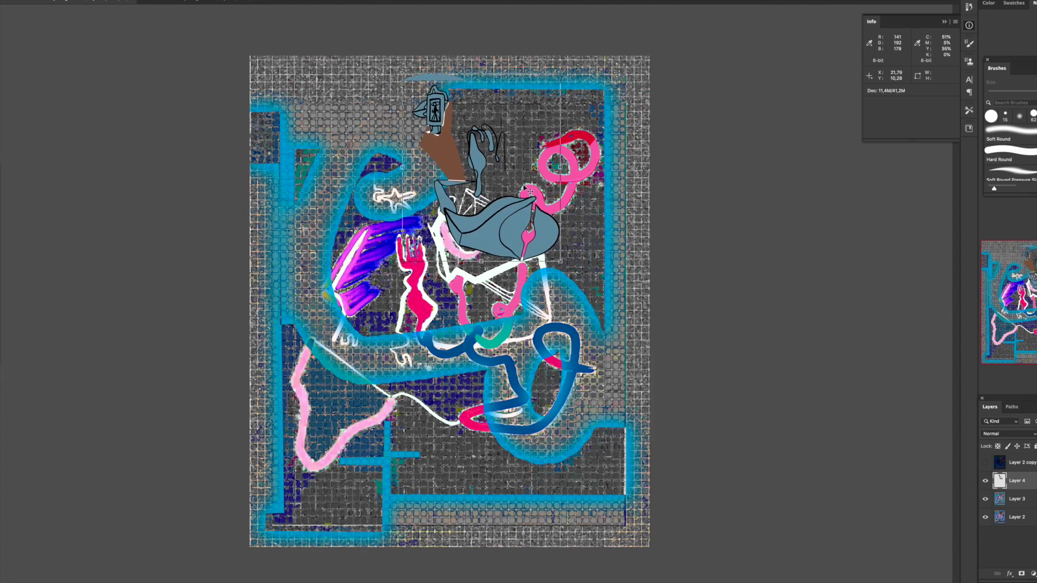
key("Return")
mouse_move(527, 163)
left_mouse_down()
mouse_move(457, 125)
mouse_move(505, 444)
left_mouse_up()
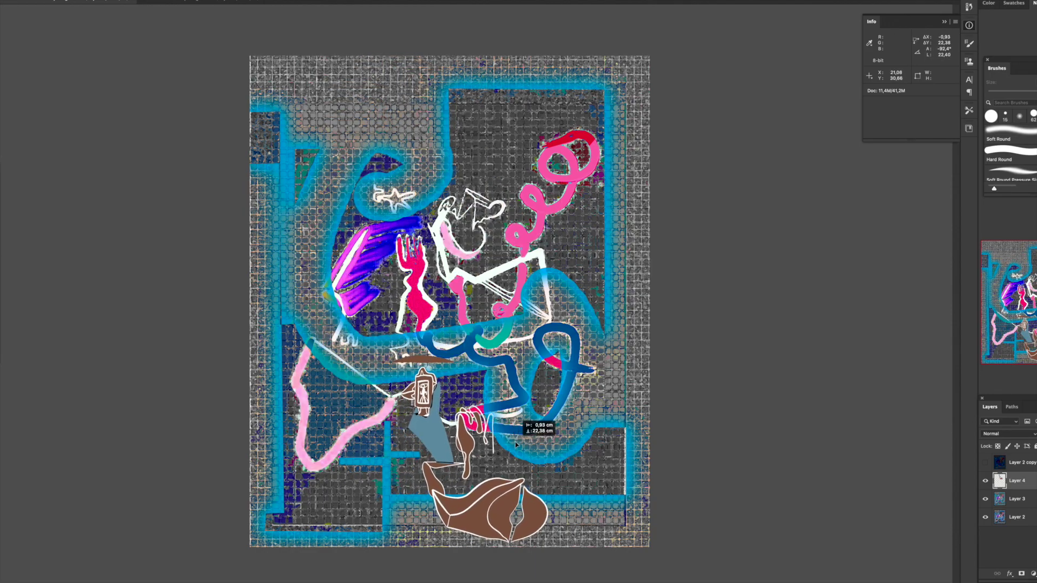
left_click_drag(504, 445, 516, 445)
- Erase the stray brown horizontal stroke above the figure with the Background Eraser
key("e")
left_click_drag(449, 360, 392, 360)
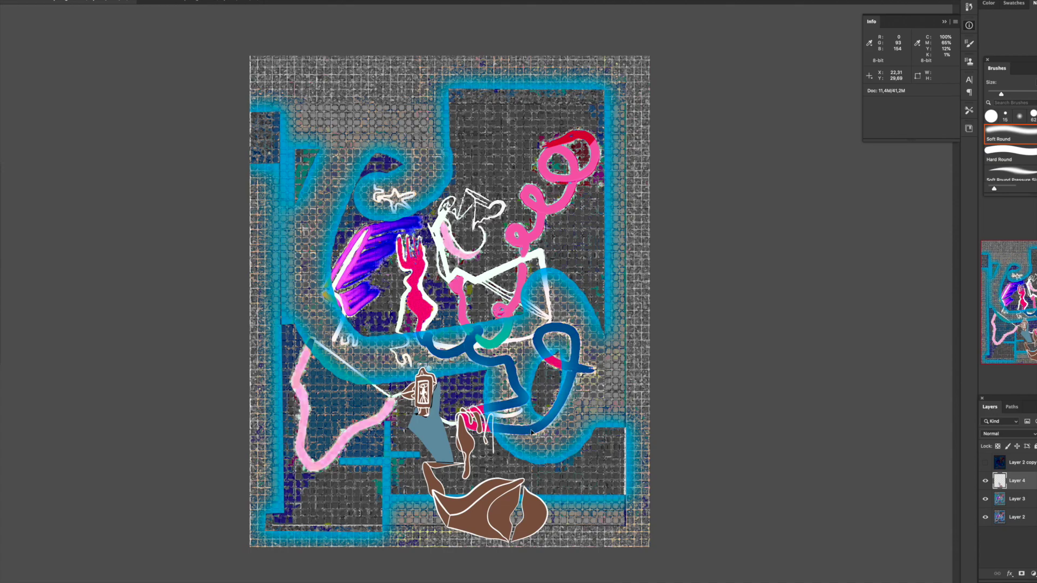
key("ctrl+u")
- Recolour Layer 4's figure to magenta and mint with Hue -41, Saturation +77, Lightness +27
mouse_move(866, 162)
left_mouse_down()
mouse_move(855, 162)
mouse_move(899, 184)
mouse_move(869, 164)
left_mouse_up()
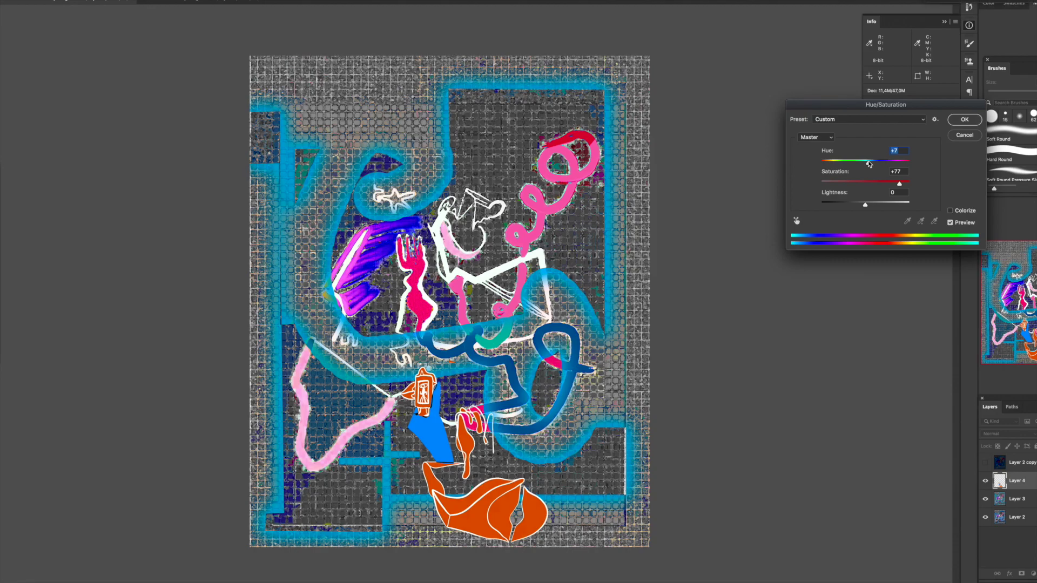
left_click_drag(869, 164, 868, 163)
left_click_drag(868, 163, 858, 164)
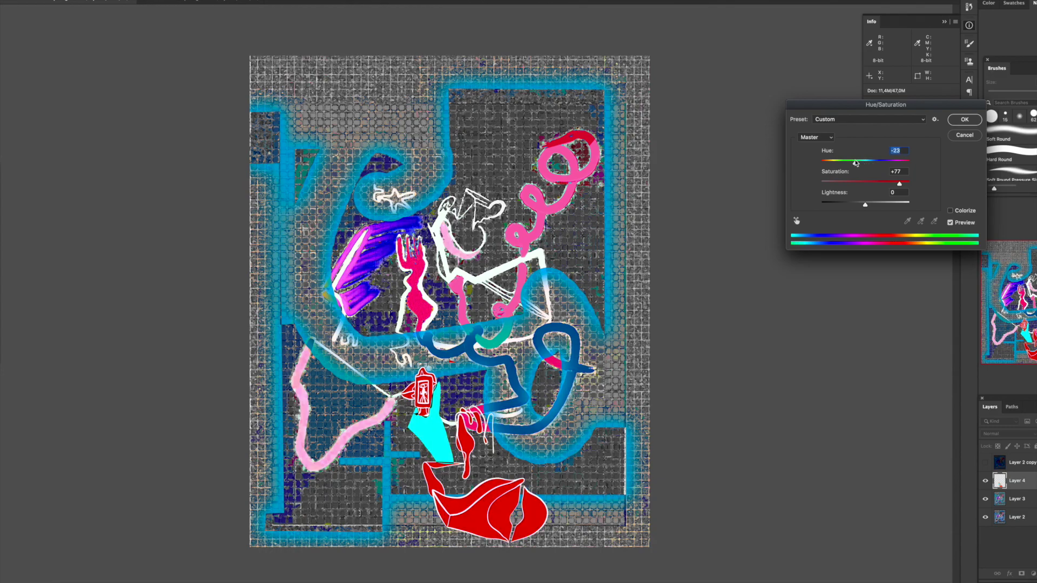
left_click_drag(865, 204, 884, 205)
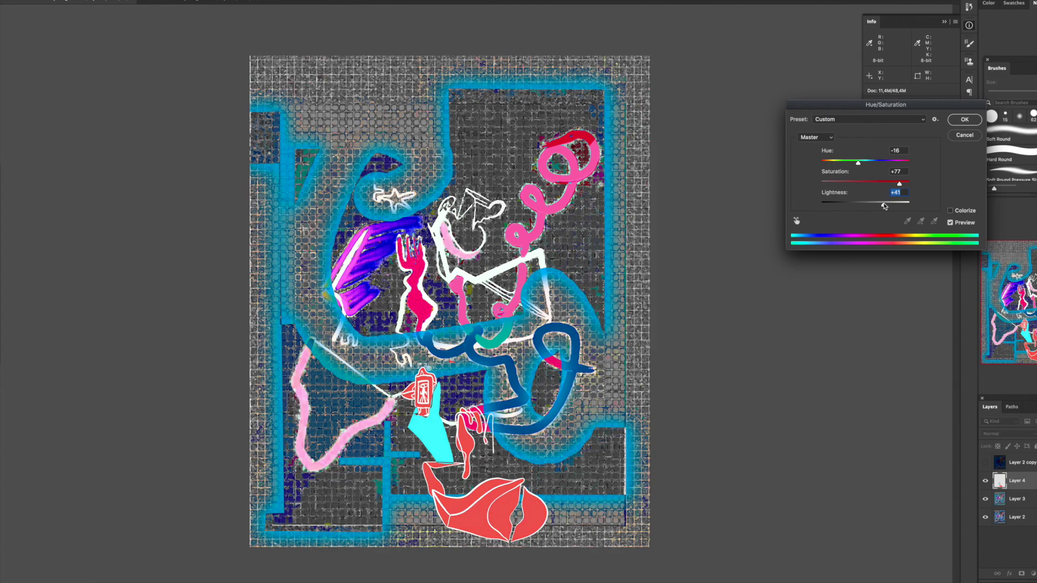
left_click_drag(884, 205, 878, 206)
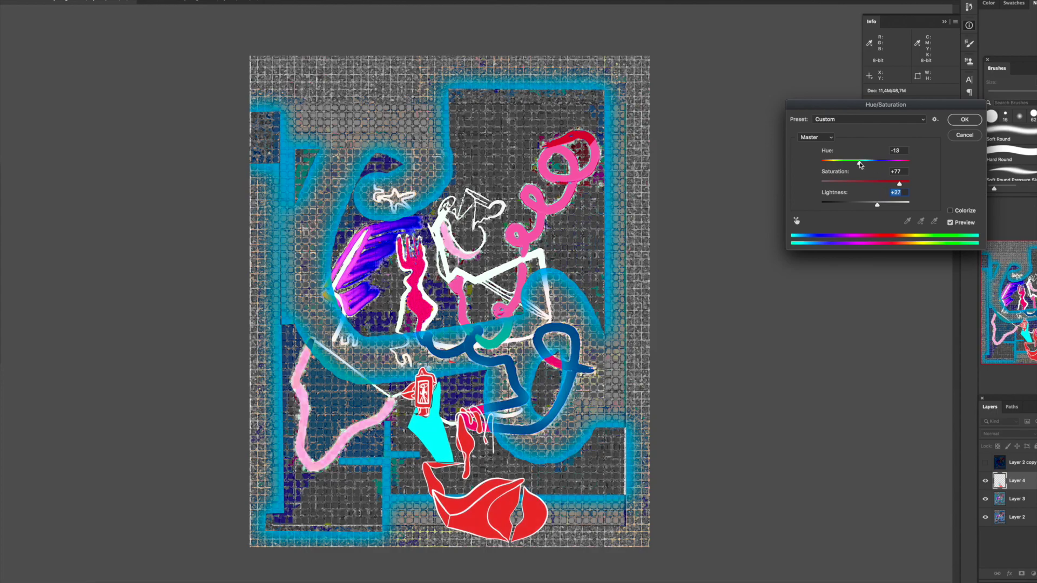
left_click_drag(860, 164, 848, 167)
key("Return")
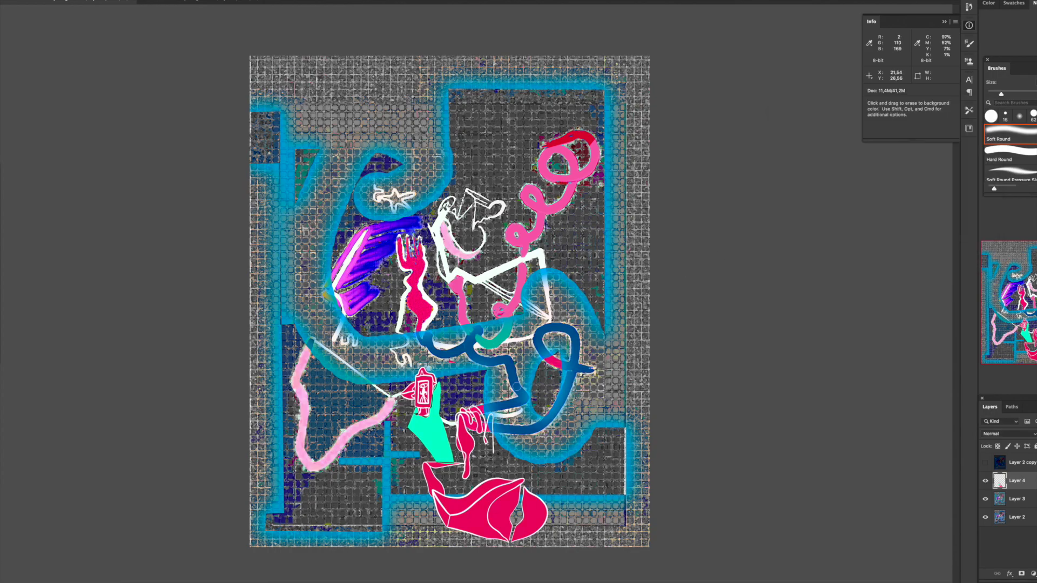
- Toggle Layer 4 to compare, then start a freeform selection around the pink shape
left_click(986, 480)
key("w")
left_click(508, 508)
left_click(545, 518)
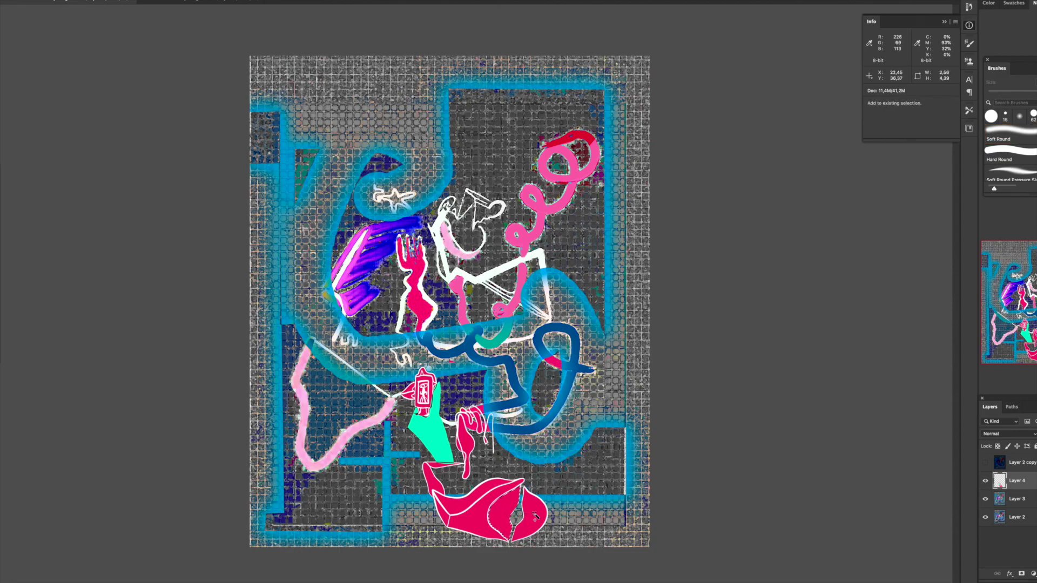
- Sample the loop's pink as the paint colour and set an 87 px brush
key("i")
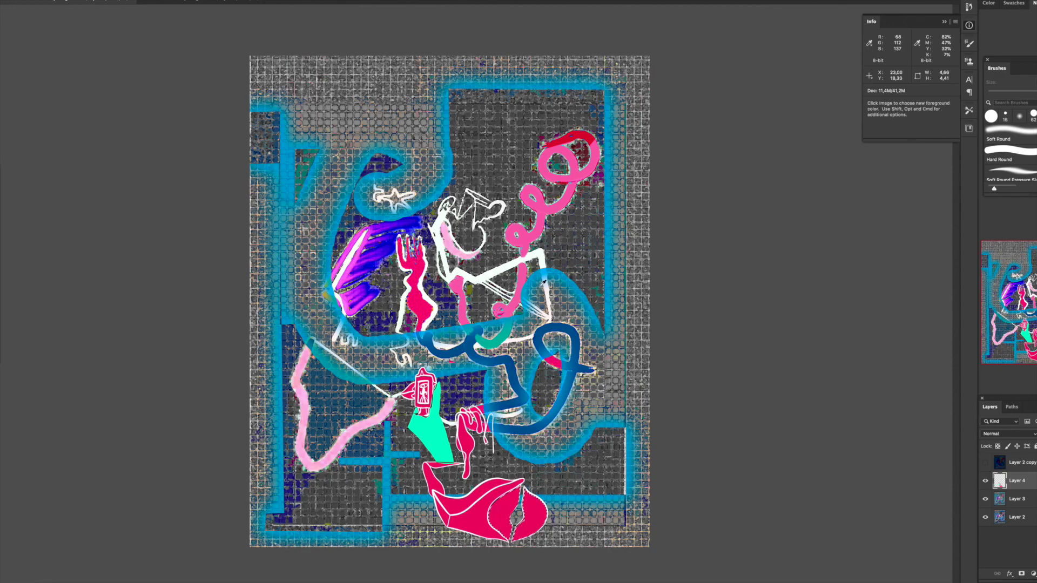
left_click(577, 171)
key("b")
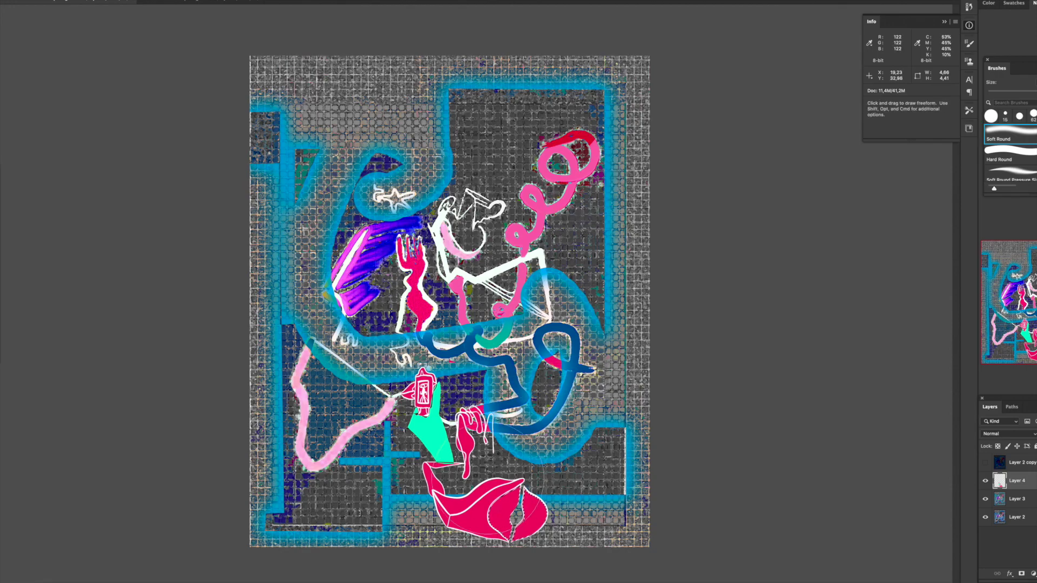
right_click(543, 438)
left_click(610, 457)
key("Return")
right_click(558, 422)
key("Return")
- Paint two pink highlight strokes along the lips' seams and lasso a triangle beneath them
left_click_drag(525, 527, 526, 502)
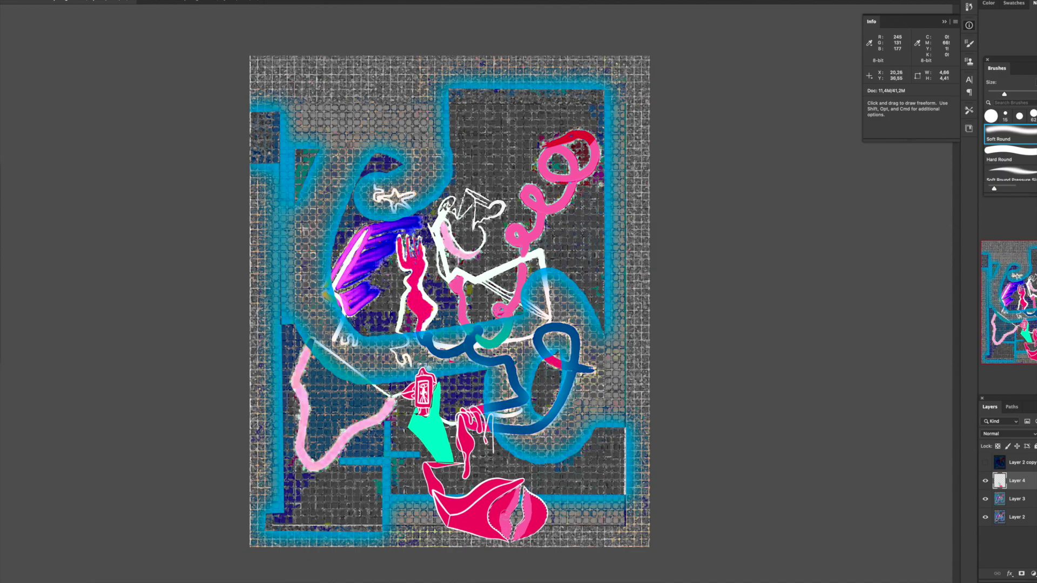
left_click_drag(524, 472, 525, 470)
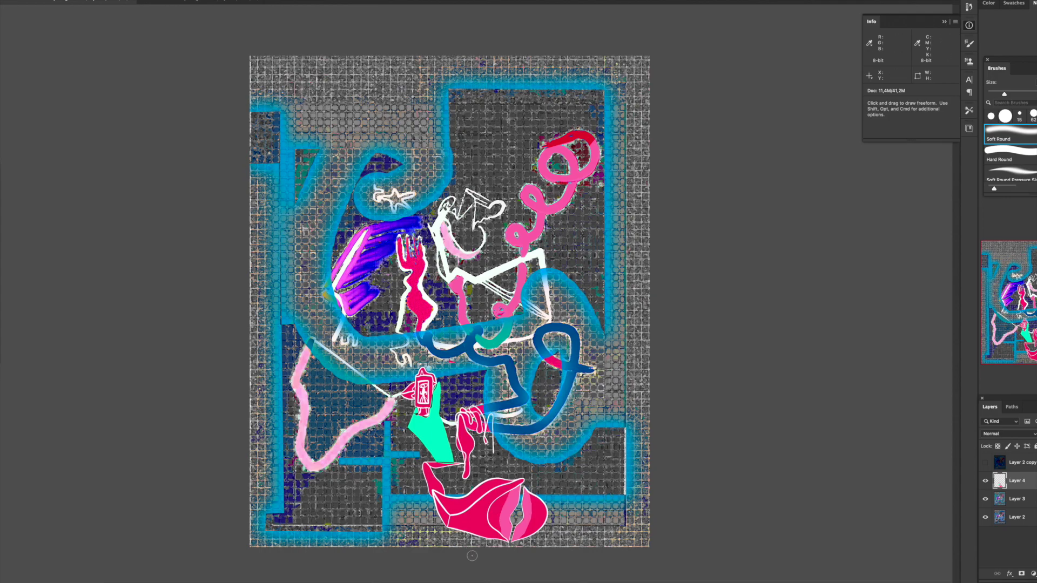
key("l")
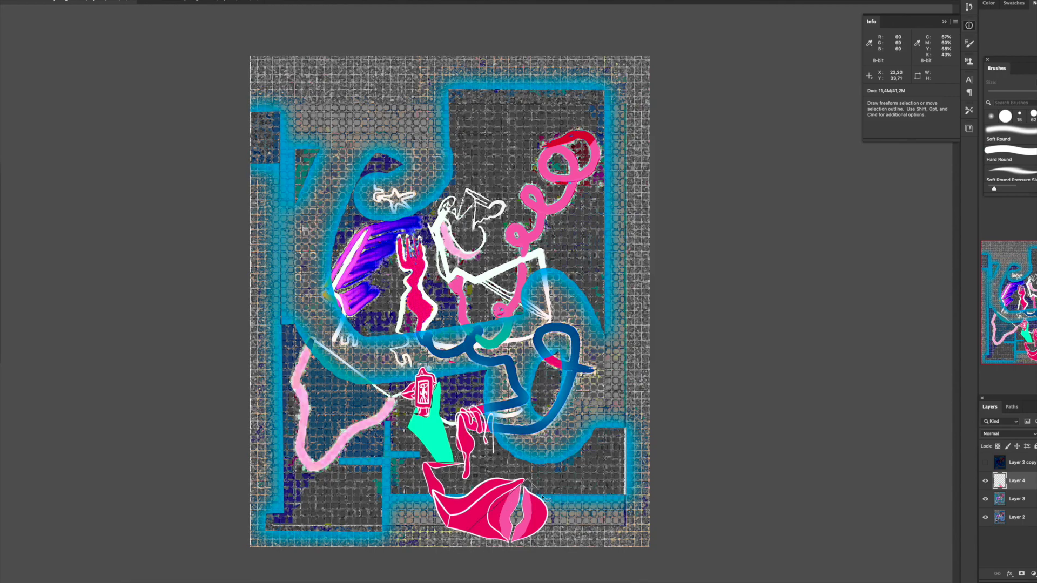
left_click_drag(594, 570, 544, 537)
left_click(1018, 501)
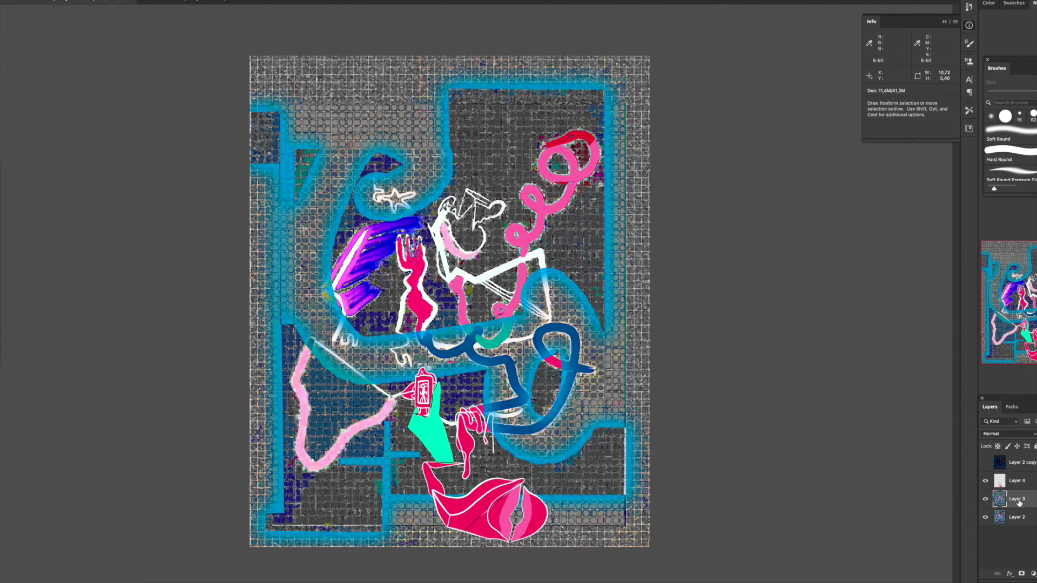
- Darken the lassoed triangle to black with Lightness -100, deselect, and select a spot at the lips' centre
key("ctrl+u")
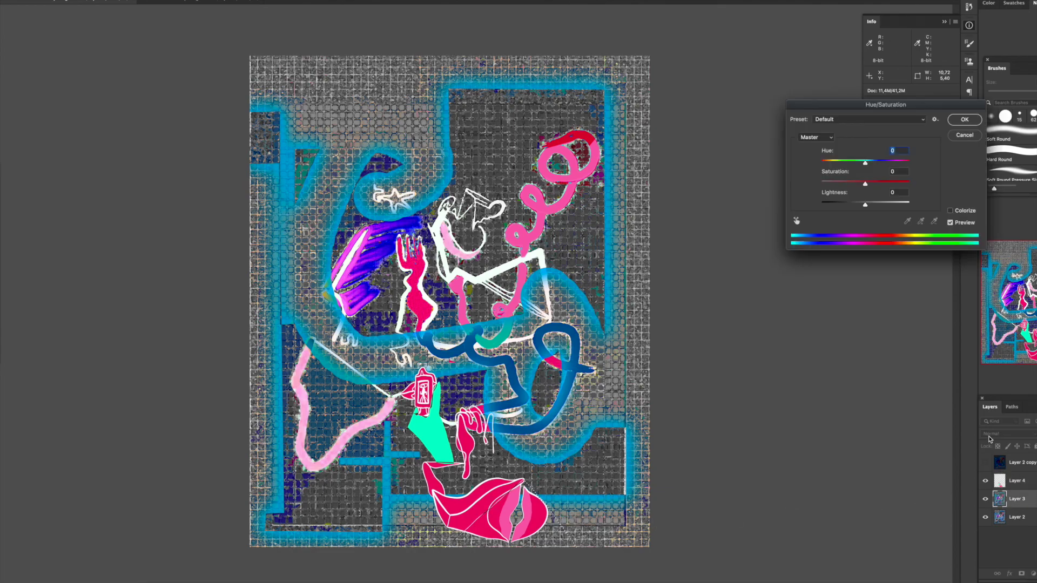
left_click_drag(863, 204, 822, 204)
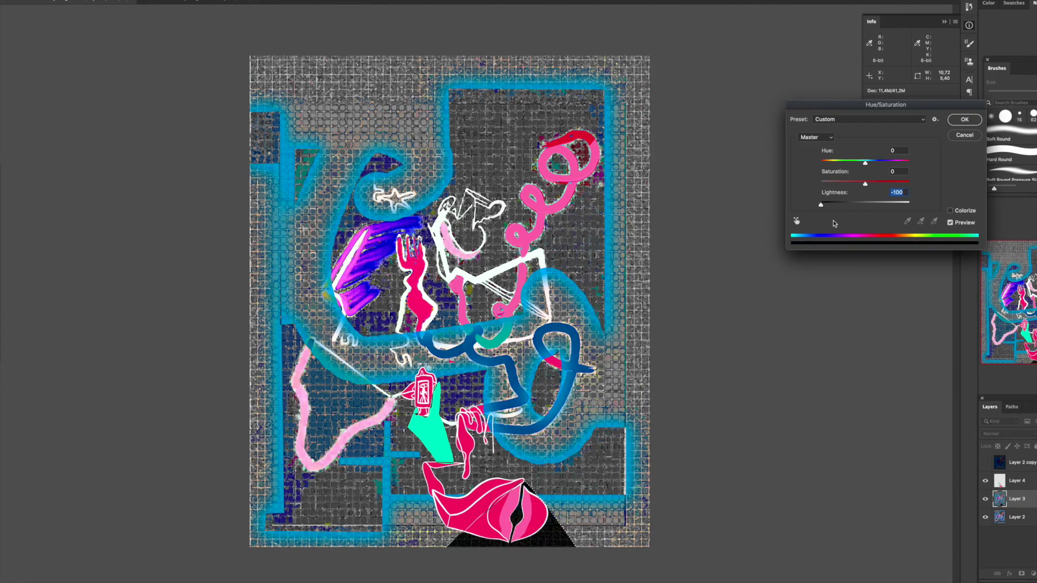
key("Return")
key("ctrl+d")
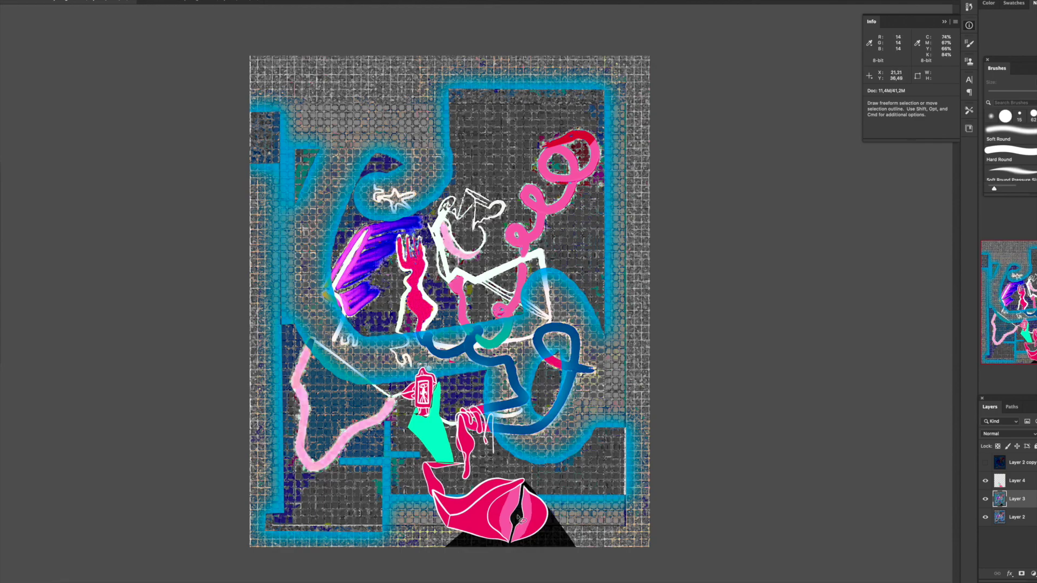
left_click_drag(519, 517, 521, 521)
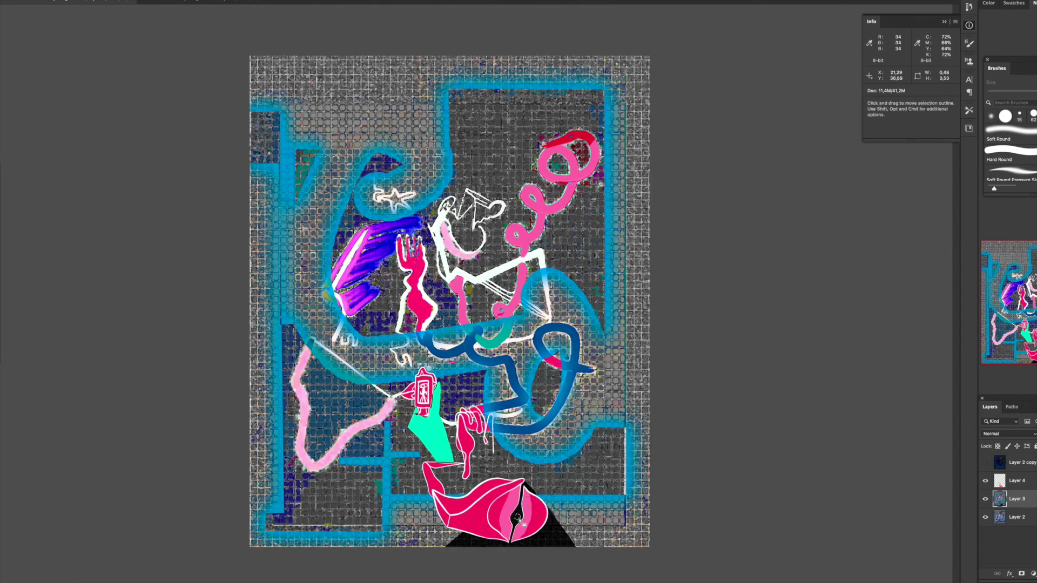
left_click(1027, 482)
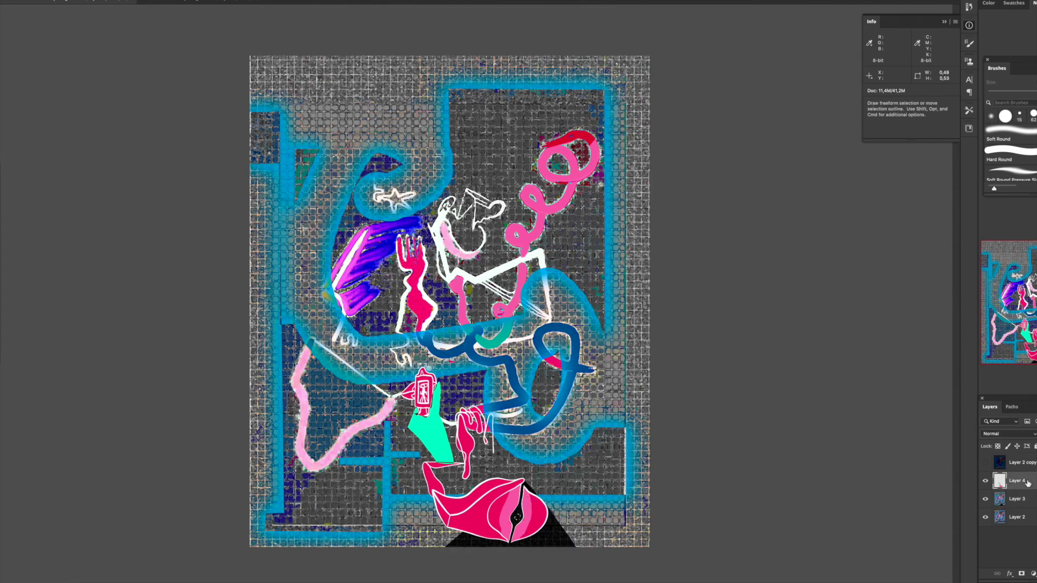
- Add a new layer above Layer 4 and sample a near-white painting colour
key("ctrl+shift+n")
key("Return")
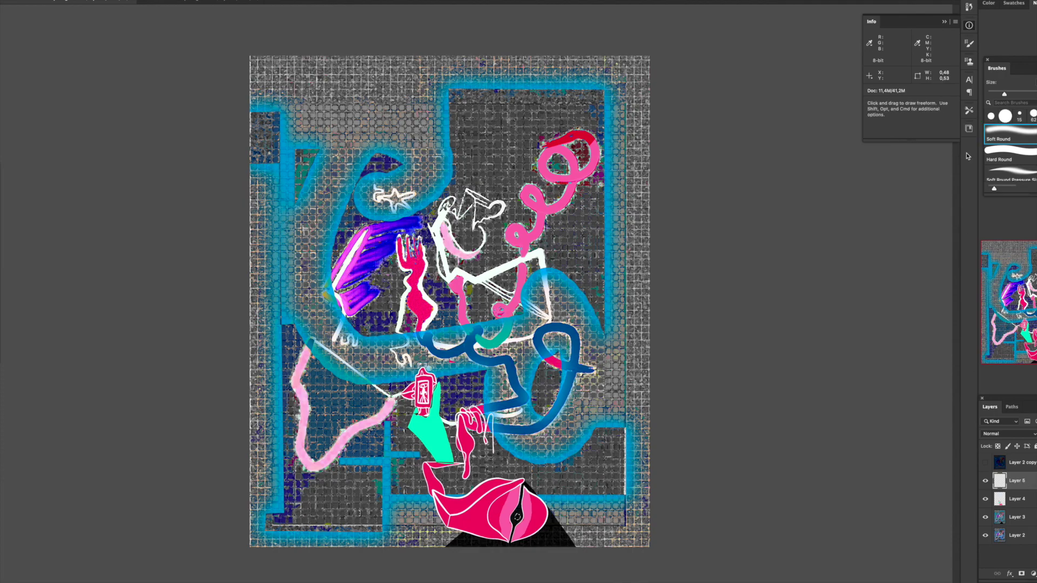
left_click(989, 3)
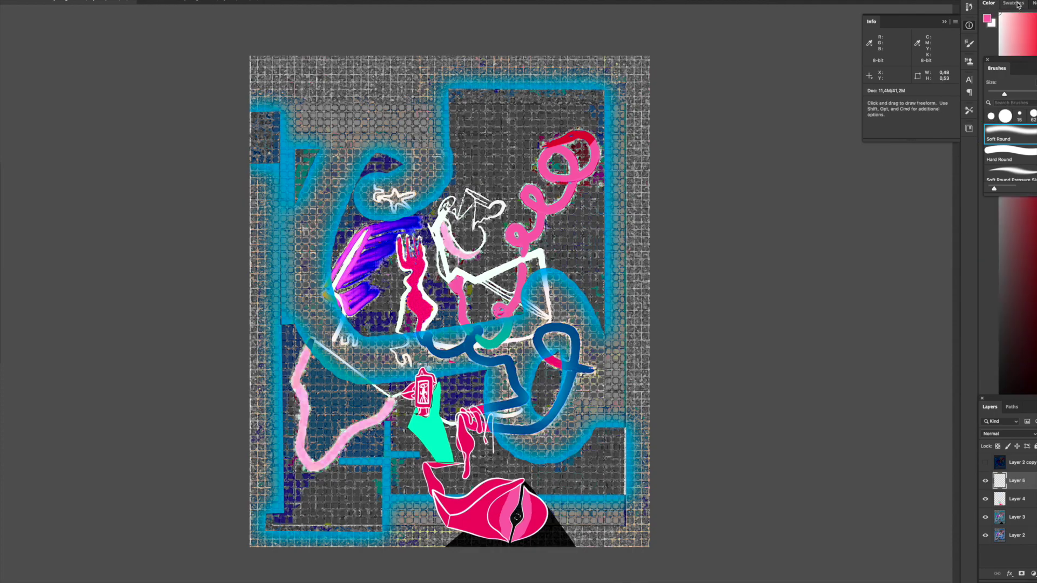
left_click(1014, 4)
left_click(983, 42)
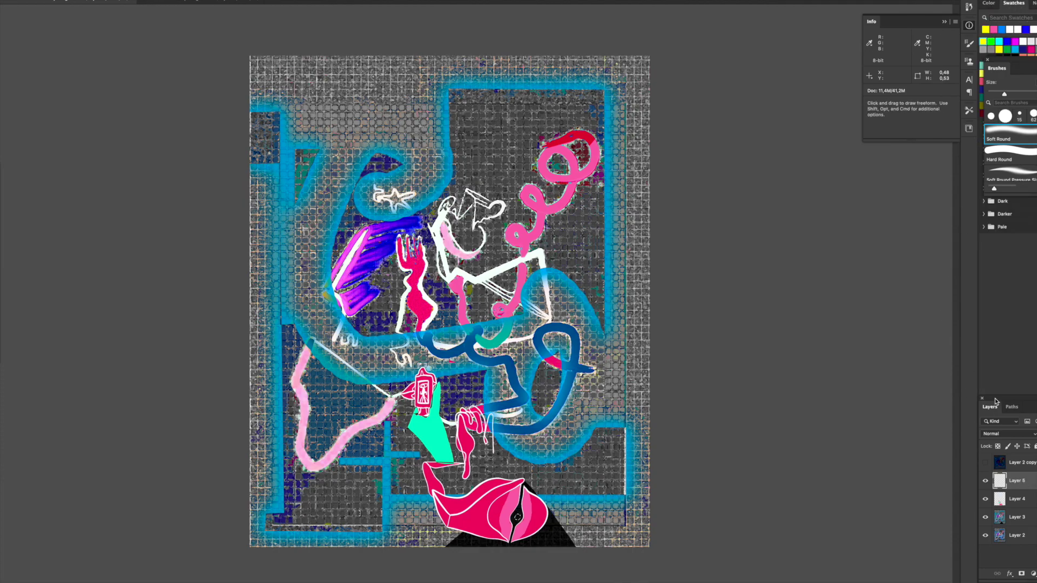
key("i")
left_click(452, 420)
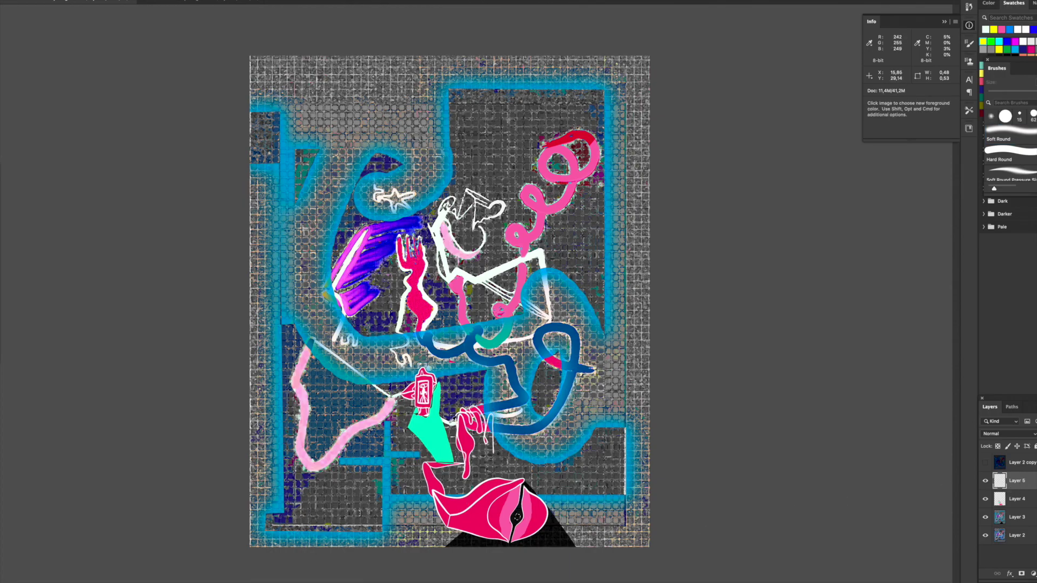
key("b")
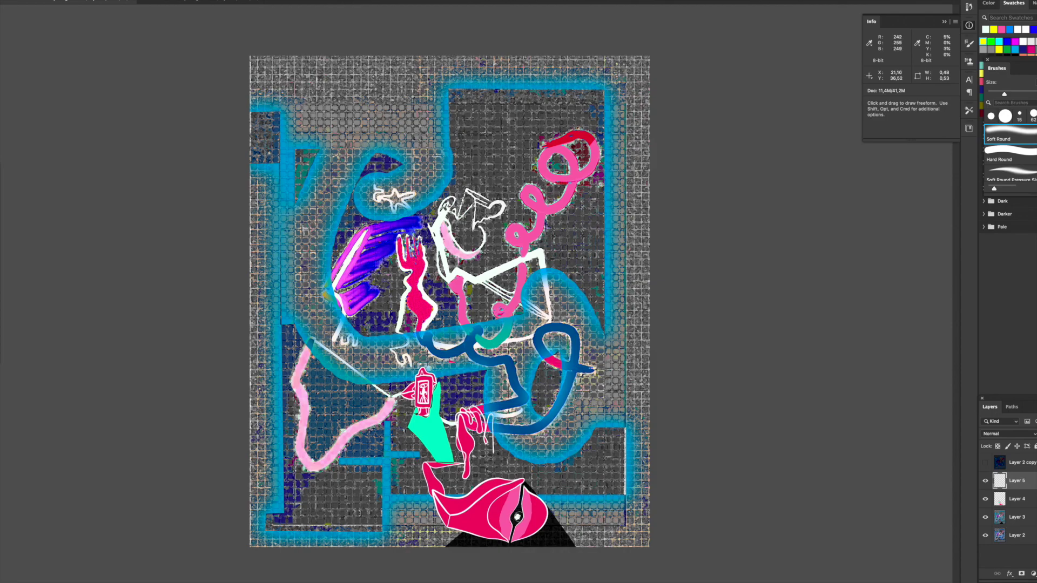
- Add a yellow Outer Glow to Layer 5 through its blending options
right_click(1018, 481)
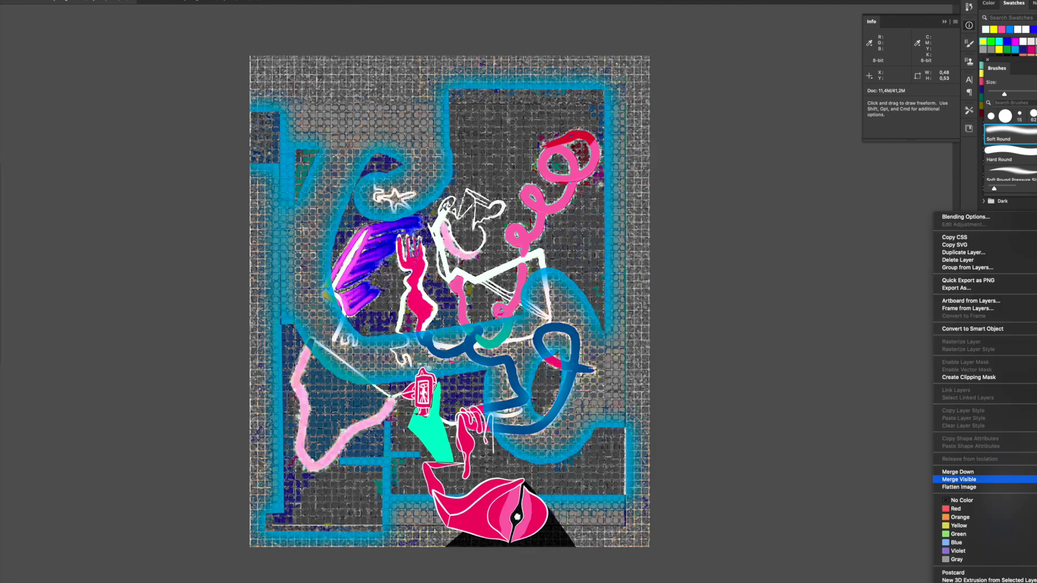
left_click(972, 219)
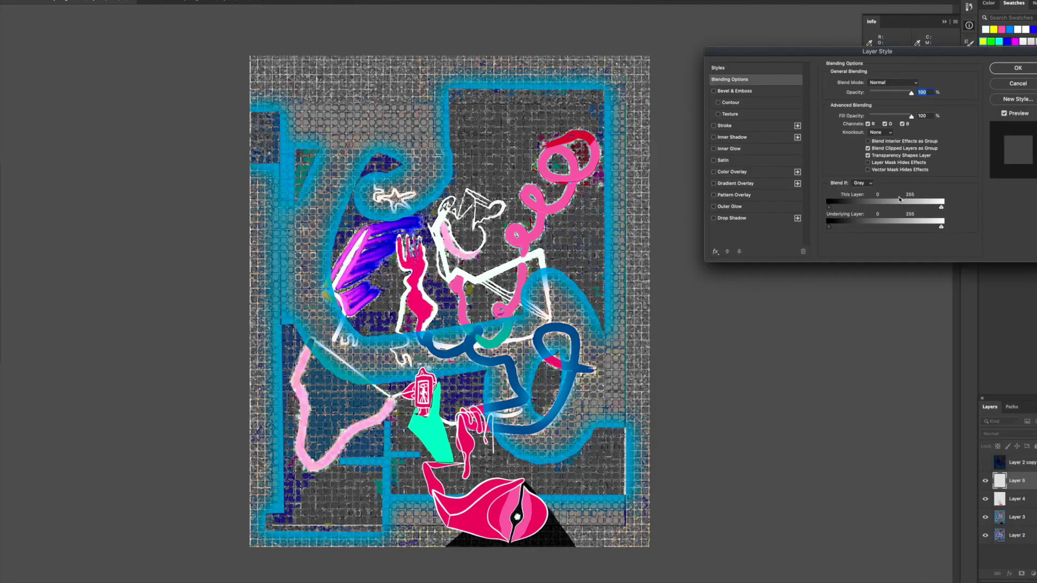
left_click(729, 207)
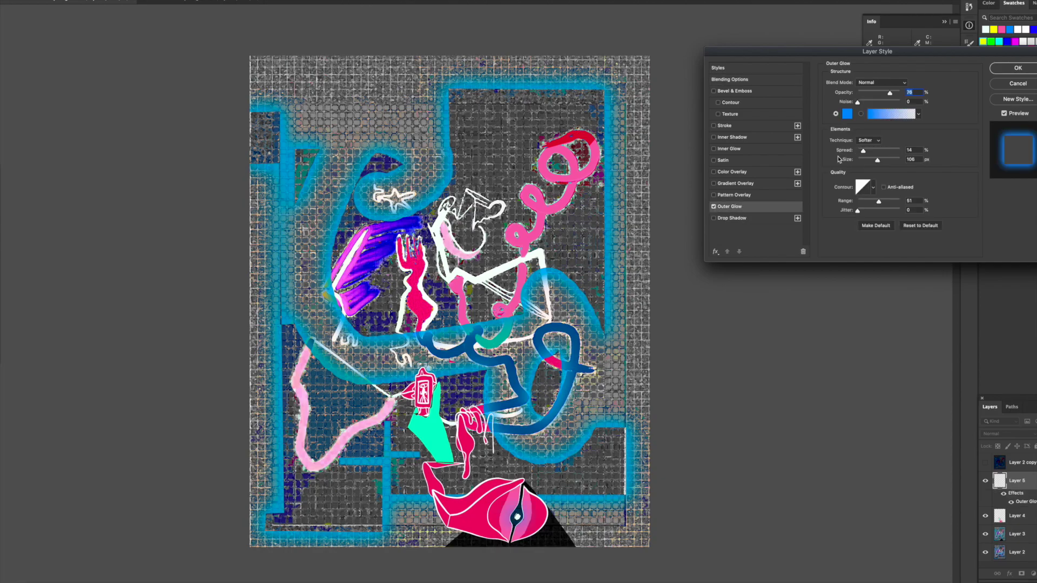
left_click(847, 114)
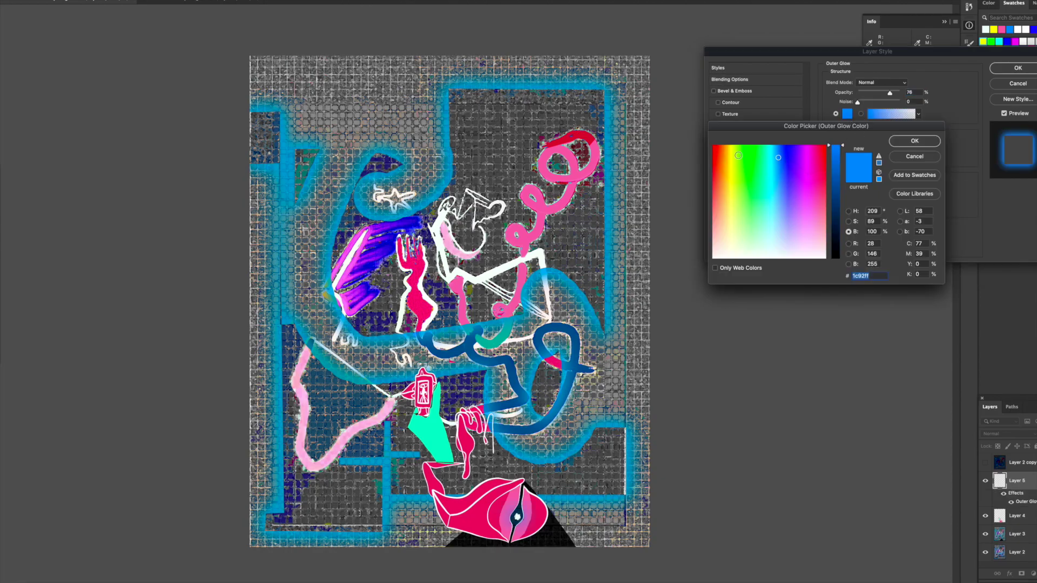
left_click_drag(732, 181, 731, 151)
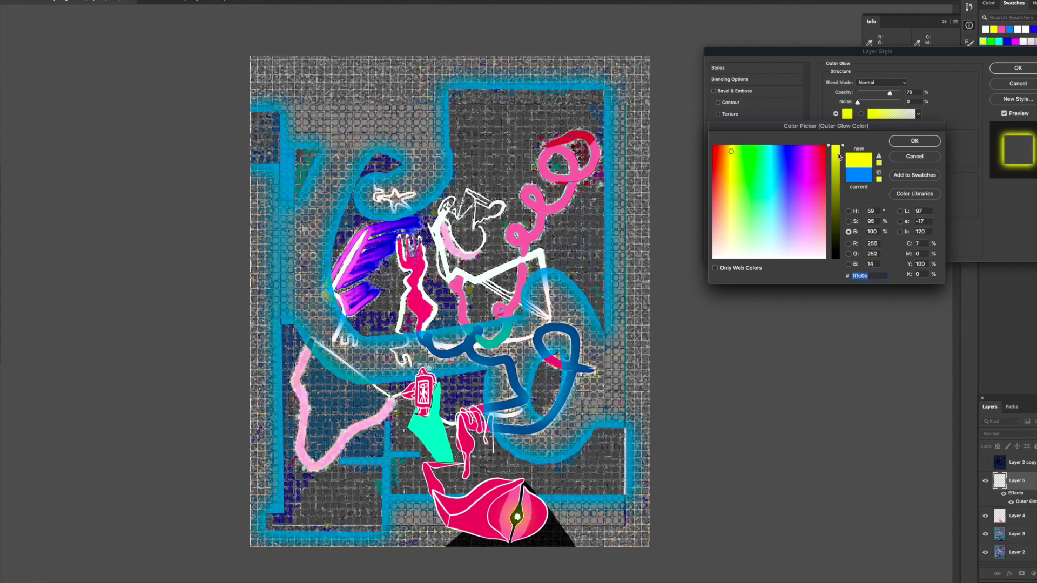
key("Return")
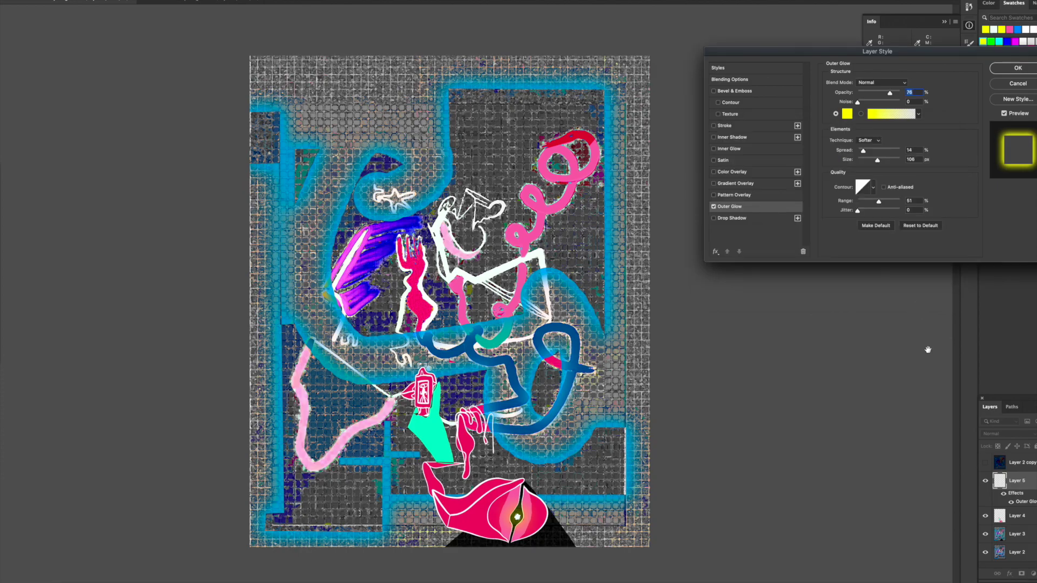
- Set the Outer Glow size to 43 px and its range to roughly 2–3%
left_click_drag(887, 161, 866, 161)
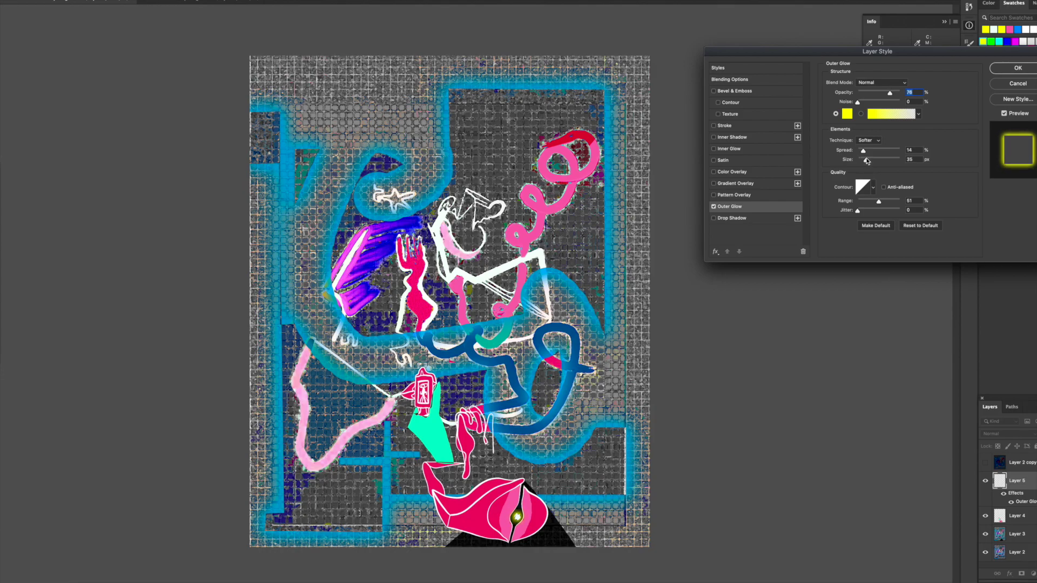
left_click_drag(868, 161, 867, 161)
left_click_drag(870, 202, 859, 201)
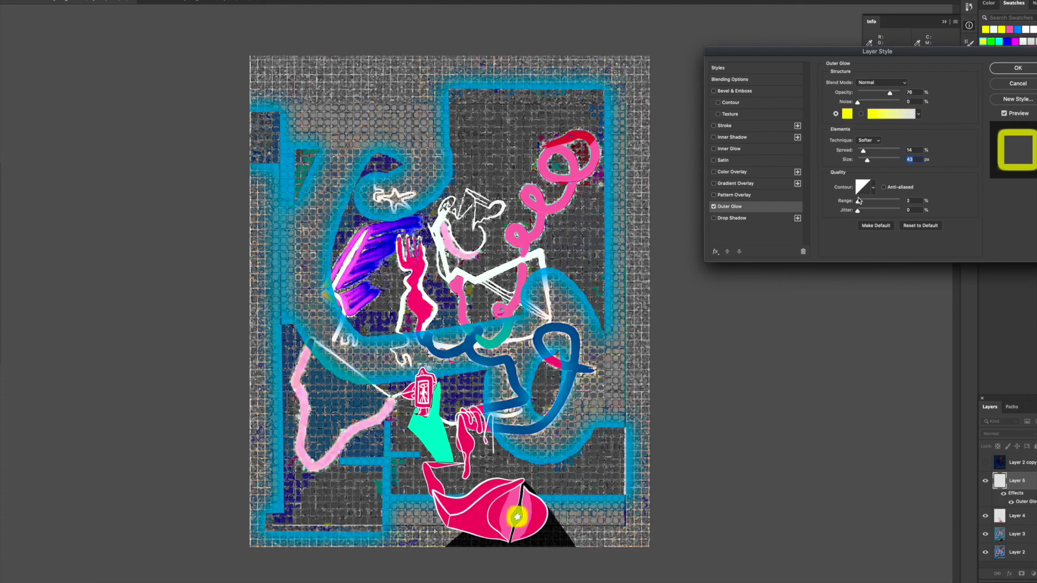
left_click_drag(859, 201, 860, 200)
left_click(858, 199)
- Screenshot the pink eye shape, close the glow settings, and start opening a file
left_click_drag(467, 484, 545, 544)
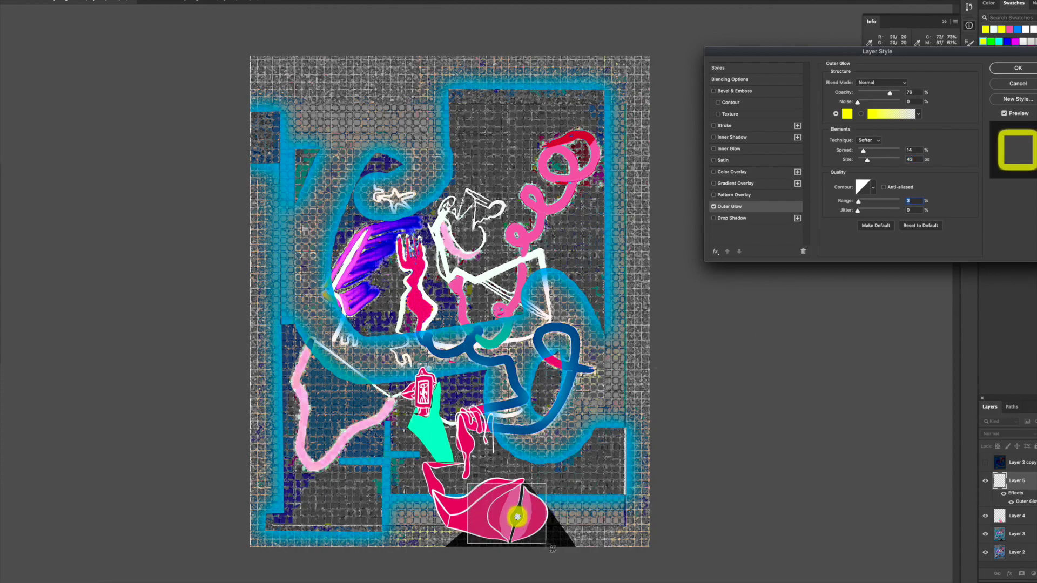
key("Return")
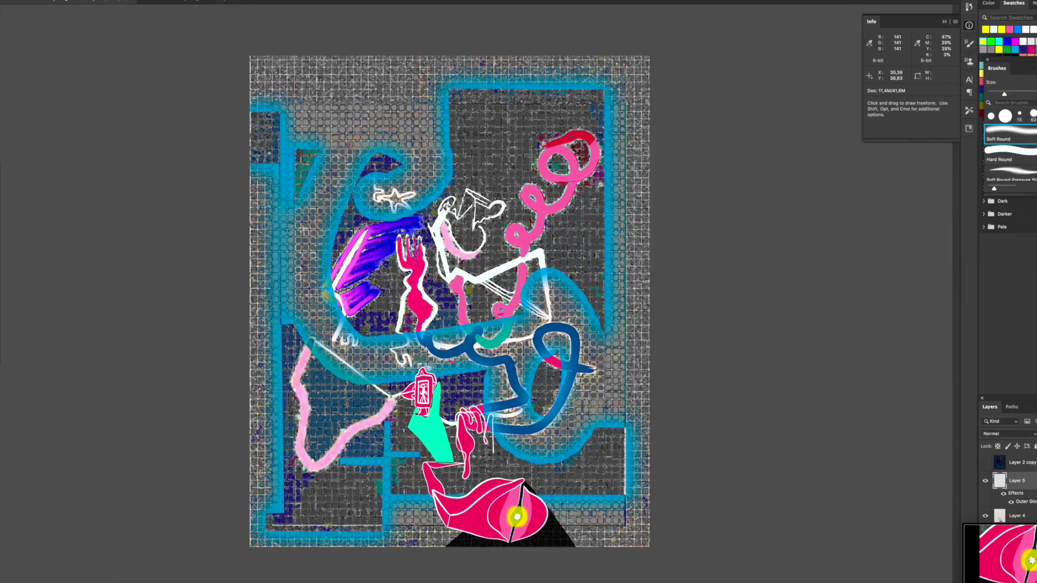
key("super+o")
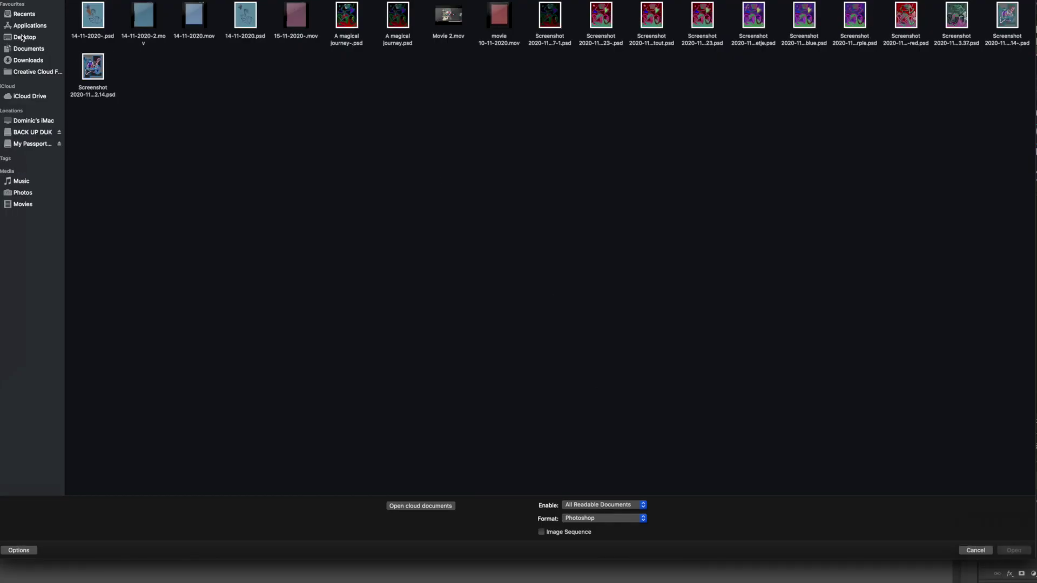
- Open the eye screenshot from the Desktop, marquee its glowing centre, and return to the main artwork
left_click(23, 38)
double_click(335, 62)
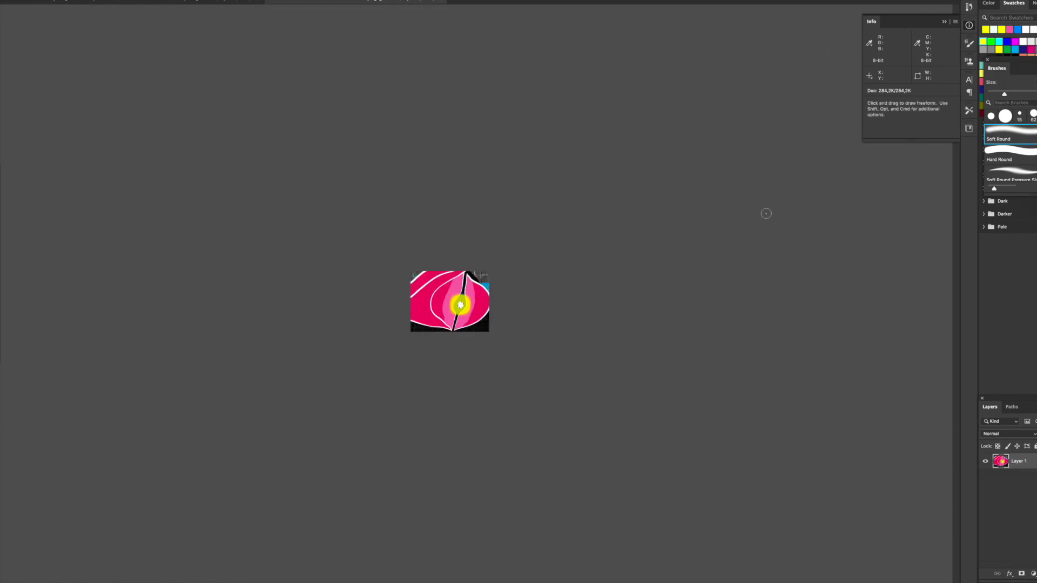
key("XF86AudioRaiseVolume")
key("m")
left_click_drag(440, 290, 480, 319)
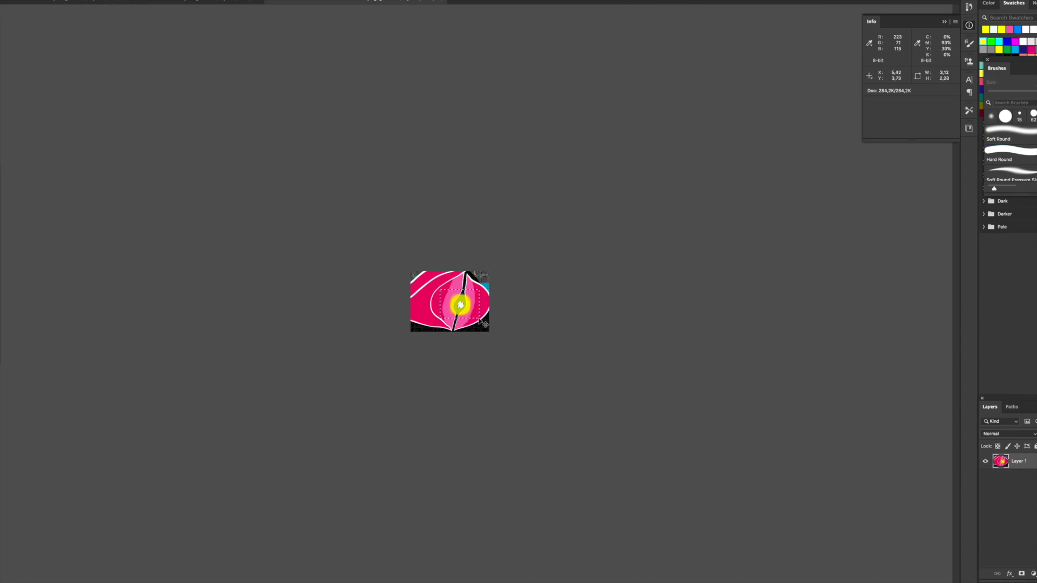
left_click(77, 2)
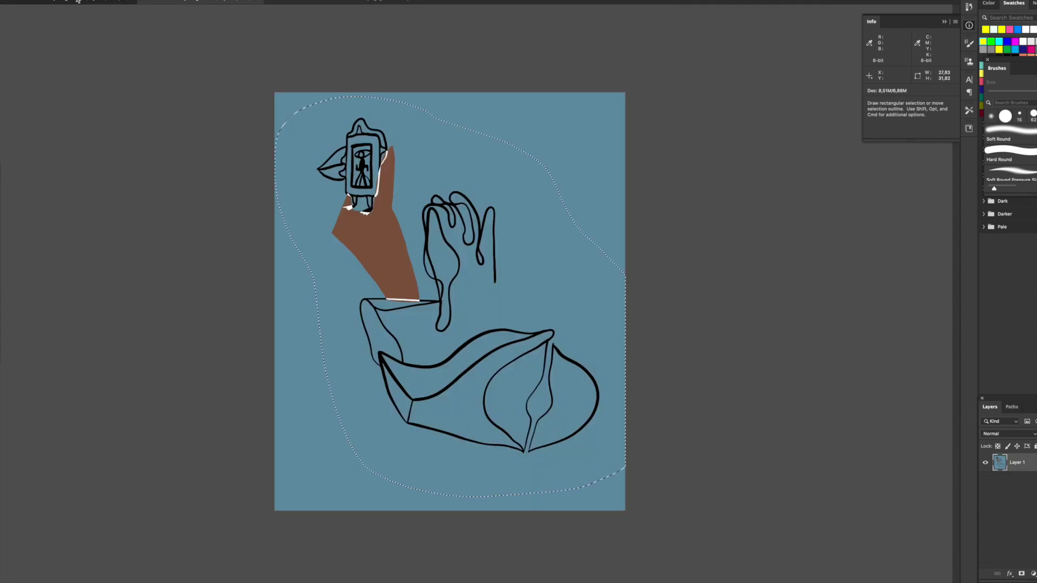
left_click(135, 2)
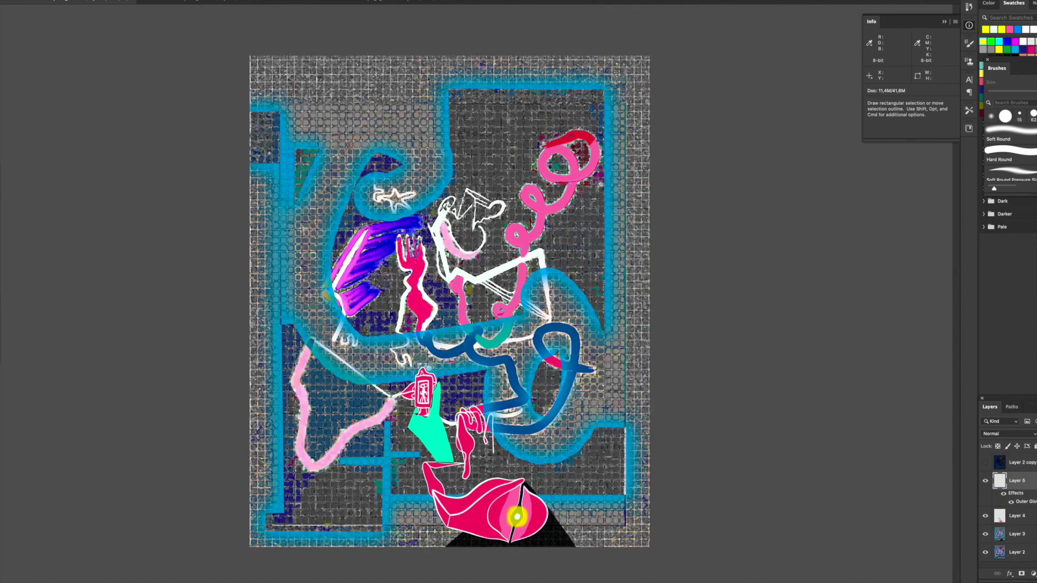
- Paste the copied glowing eye centre into the artwork as new Layer 6
key("XF86AudioRaiseVolume")
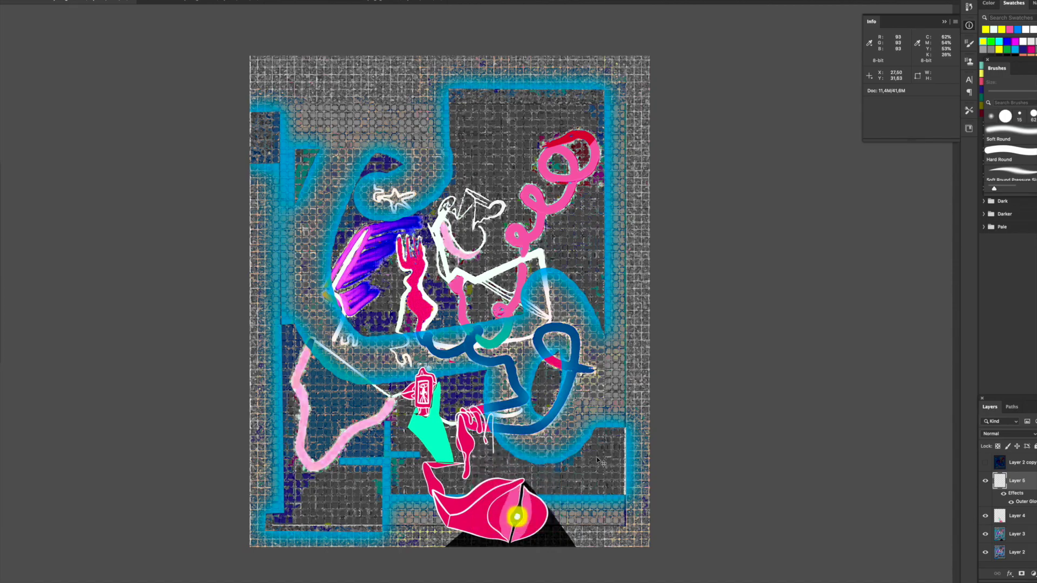
scroll(596, 456, "up", 2)
scroll(596, 456, "up", 2)
scroll(596, 456, "up", 2)
scroll(700, 464, "up", 2)
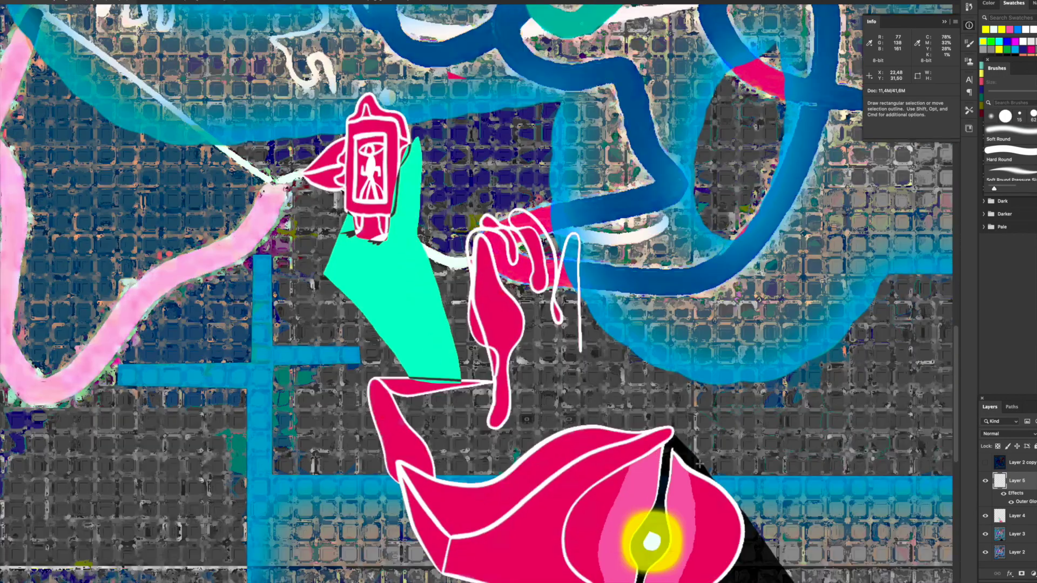
scroll(699, 463, "down", 5)
key("ctrl+v")
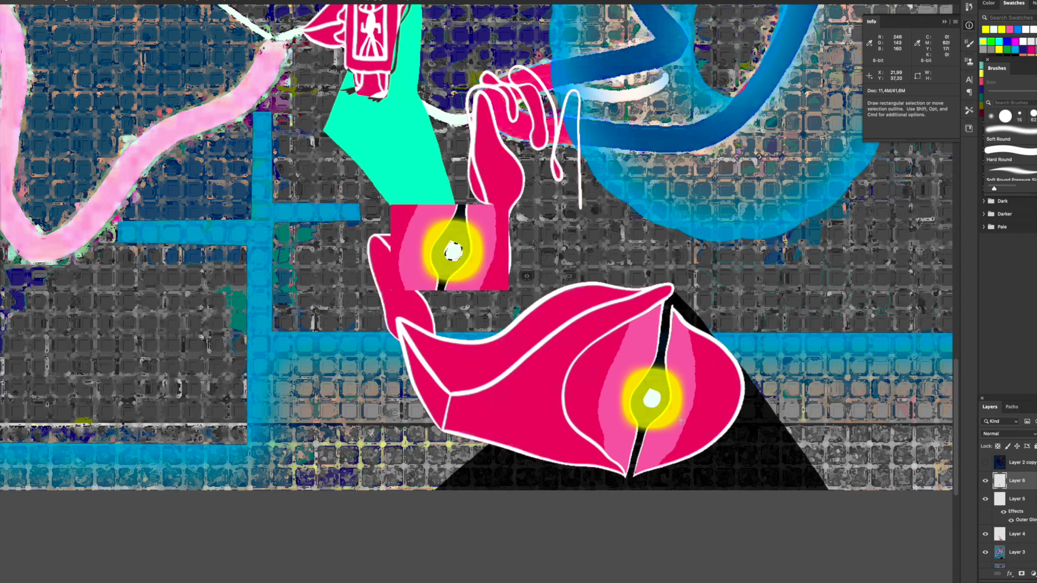
- Move the pasted eye onto the lower eye and nudge it into alignment
left_click_drag(476, 234, 675, 383)
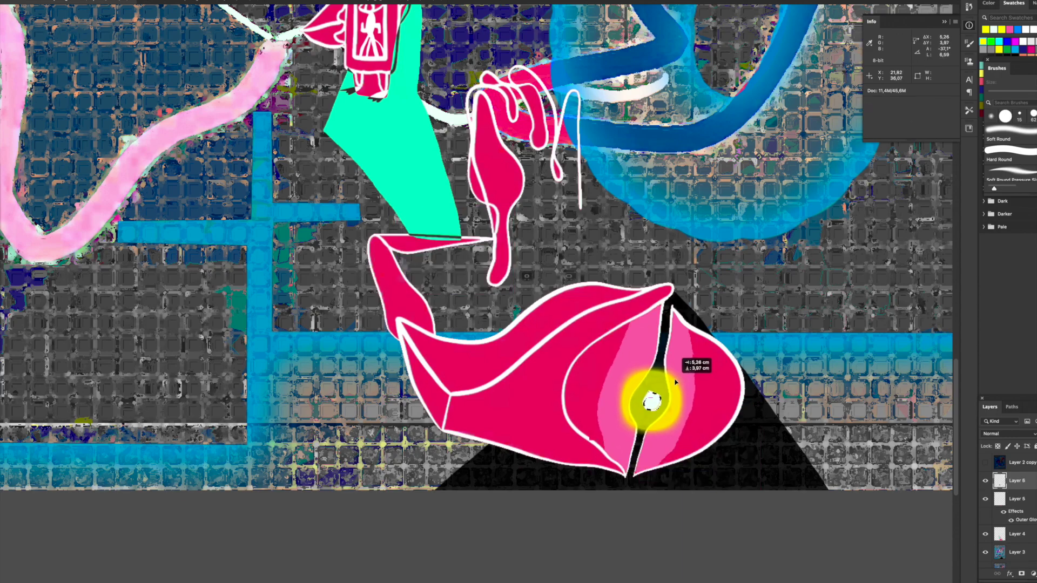
left_click_drag(675, 382, 671, 387)
key("e")
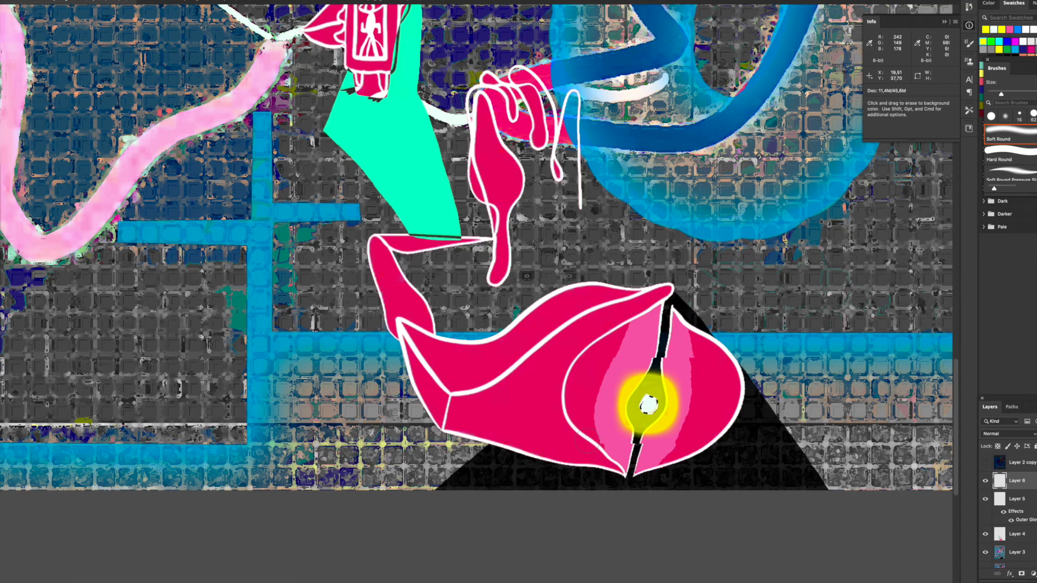
key("v")
left_click_drag(669, 370, 672, 369)
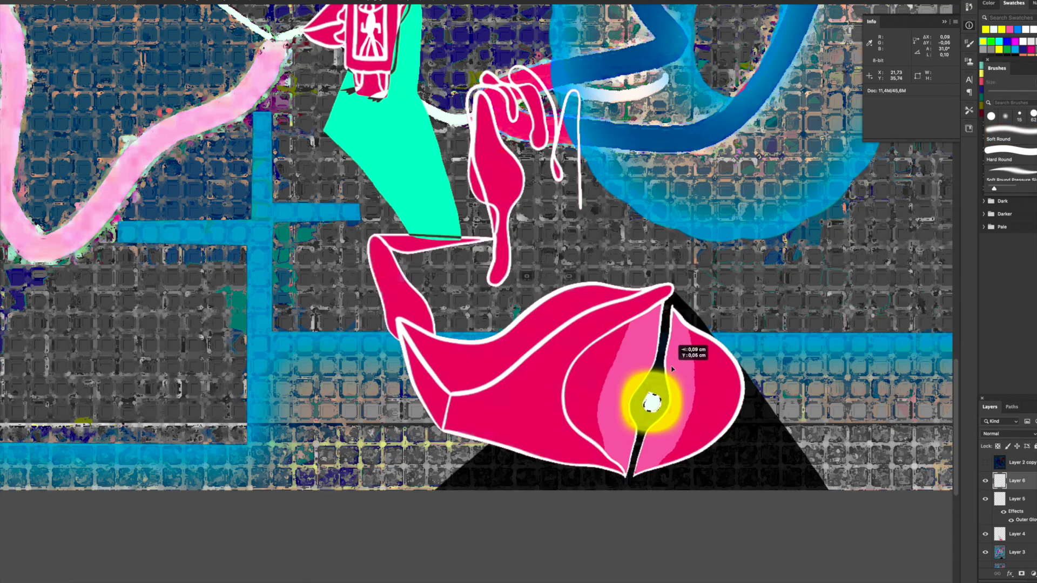
- Zoom in close on the pasted eye to check its alignment
key("ctrl+plus")
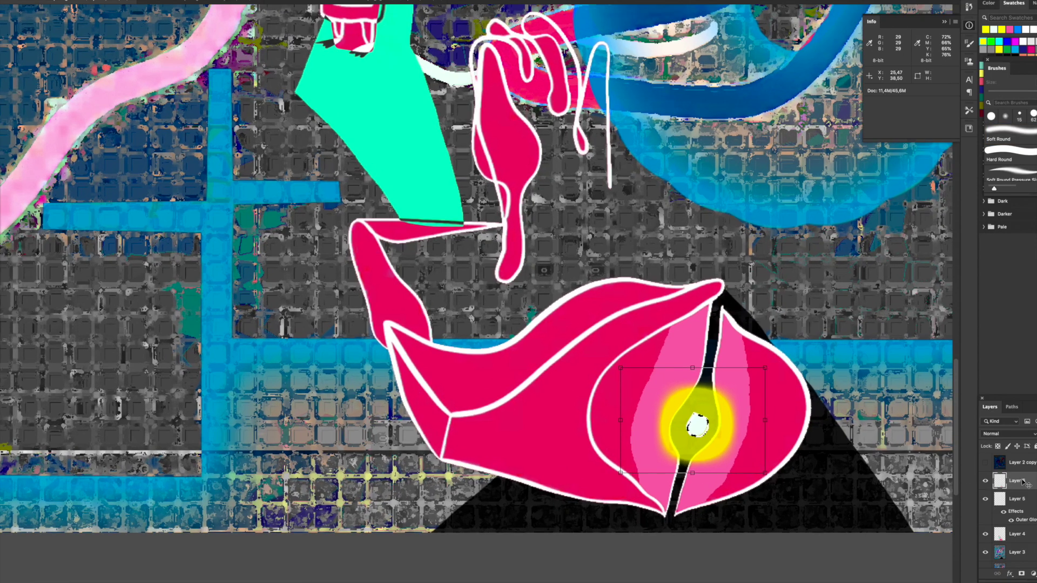
key("ctrl+plus")
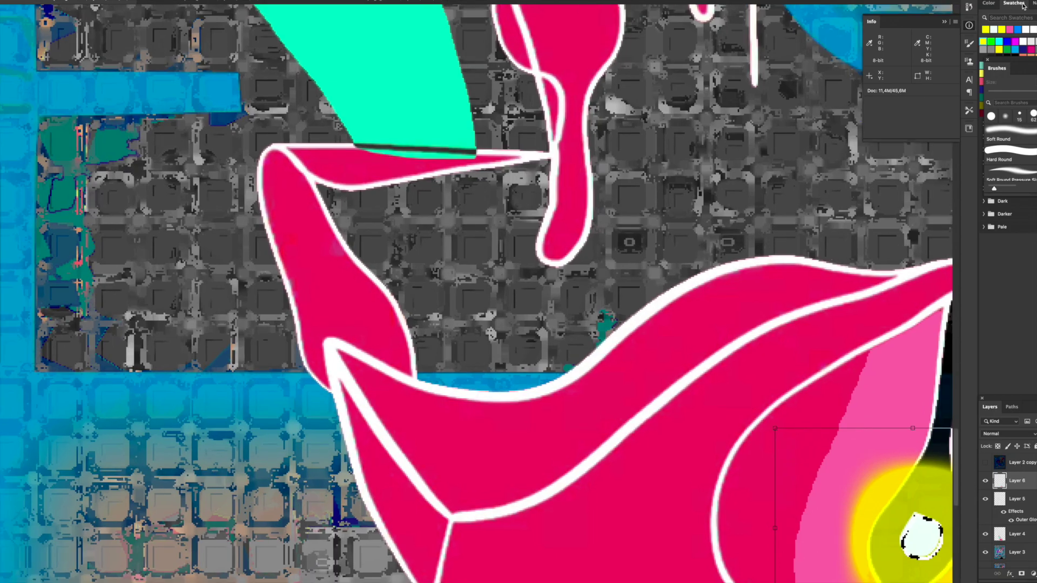
scroll(710, 438, "up", 2)
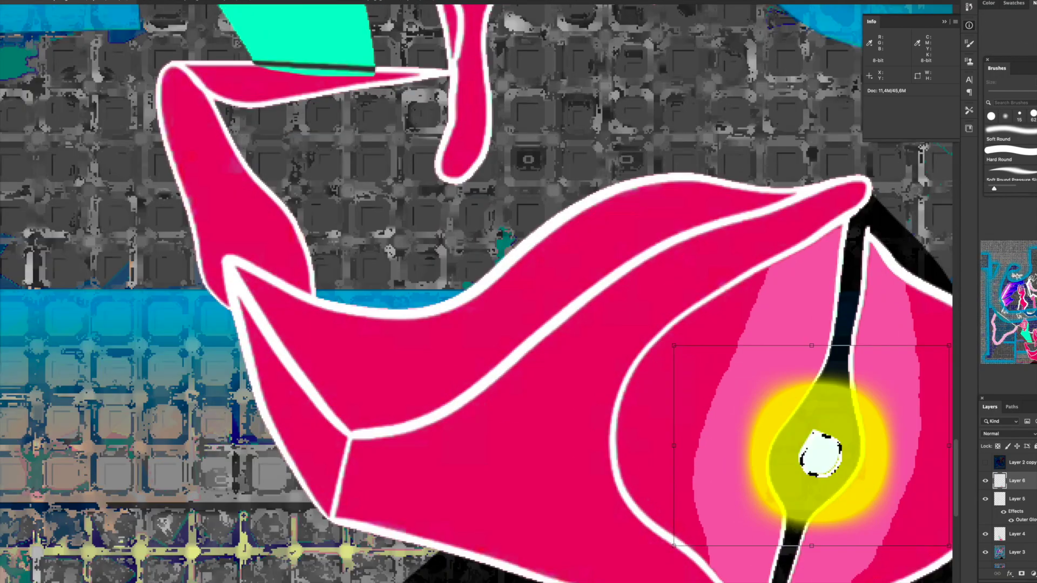
scroll(711, 439, "up", 2)
scroll(711, 439, "up", 1)
scroll(711, 439, "up", 1)
scroll(711, 439, "left", 2)
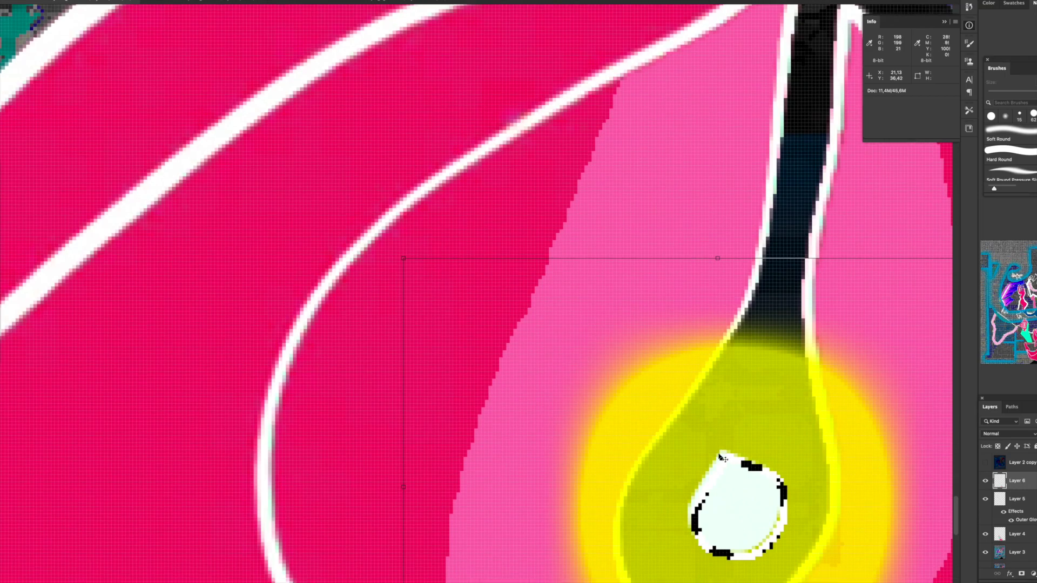
scroll(711, 439, "down", 5)
scroll(711, 438, "up", 5)
scroll(711, 439, "up", 3)
scroll(847, 405, "down", 5)
scroll(847, 405, "right", 3)
scroll(847, 405, "up", 3)
scroll(847, 405, "down", 1)
scroll(821, 412, "down", 3)
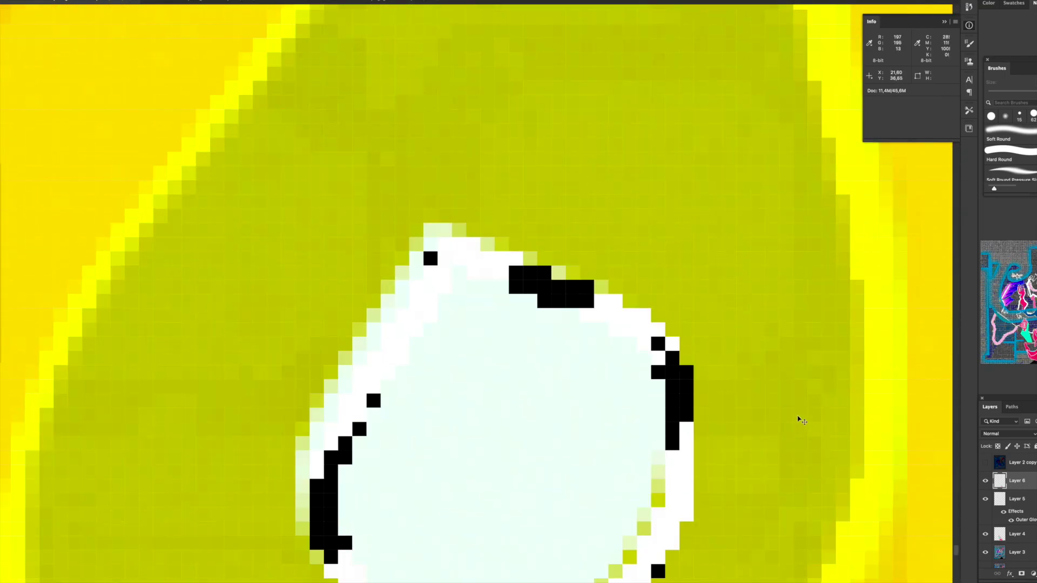
scroll(702, 395, "down", 2)
key("l")
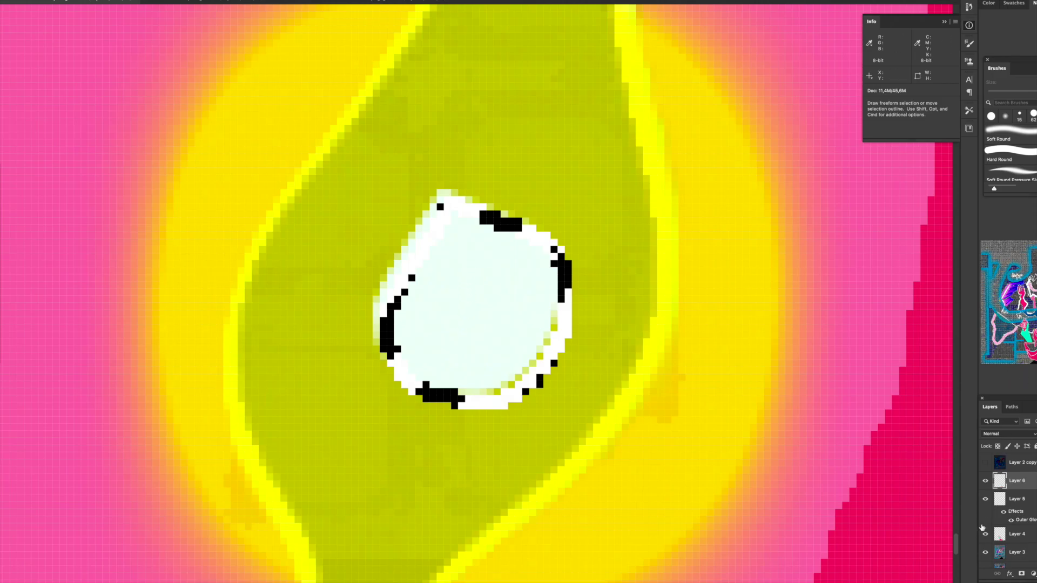
- Nudge the eye artwork slightly upward and leave Layer 6's black-outlined blob hidden
left_click(984, 481)
key("ctrl+minus")
key("ctrl+minus")
left_click(984, 482)
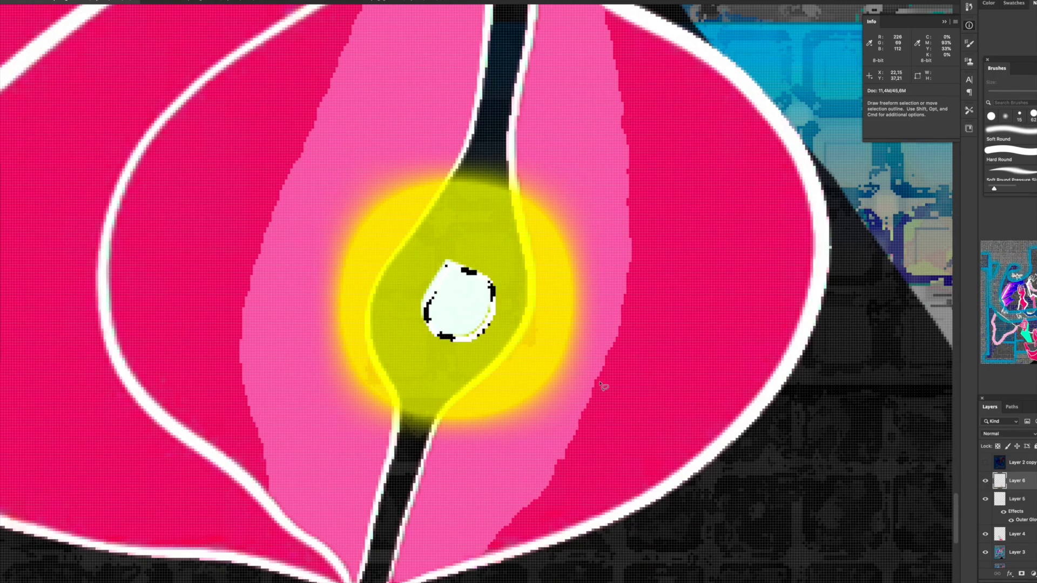
left_click_drag(553, 319, 553, 309)
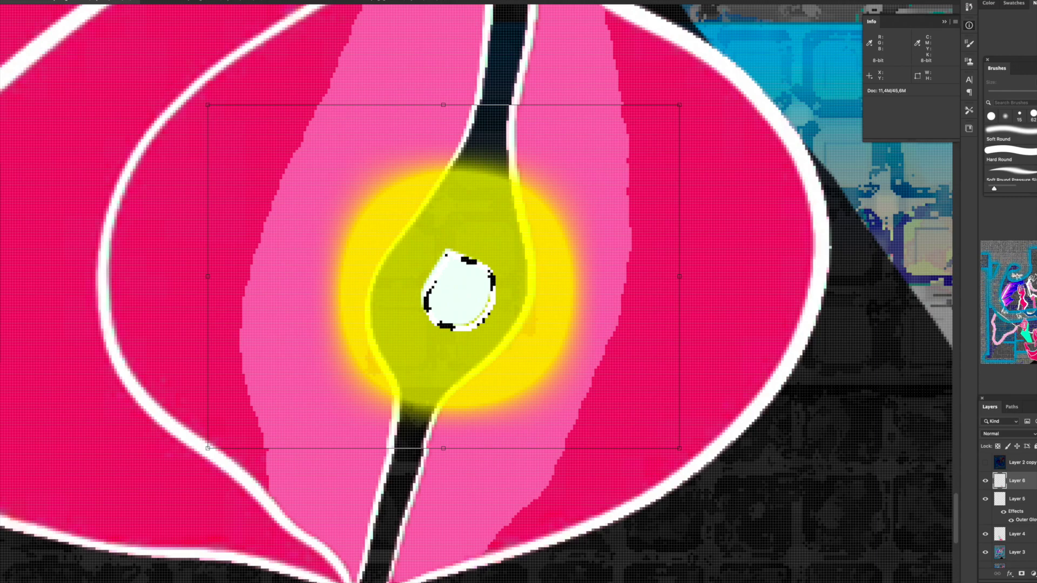
left_click(986, 481)
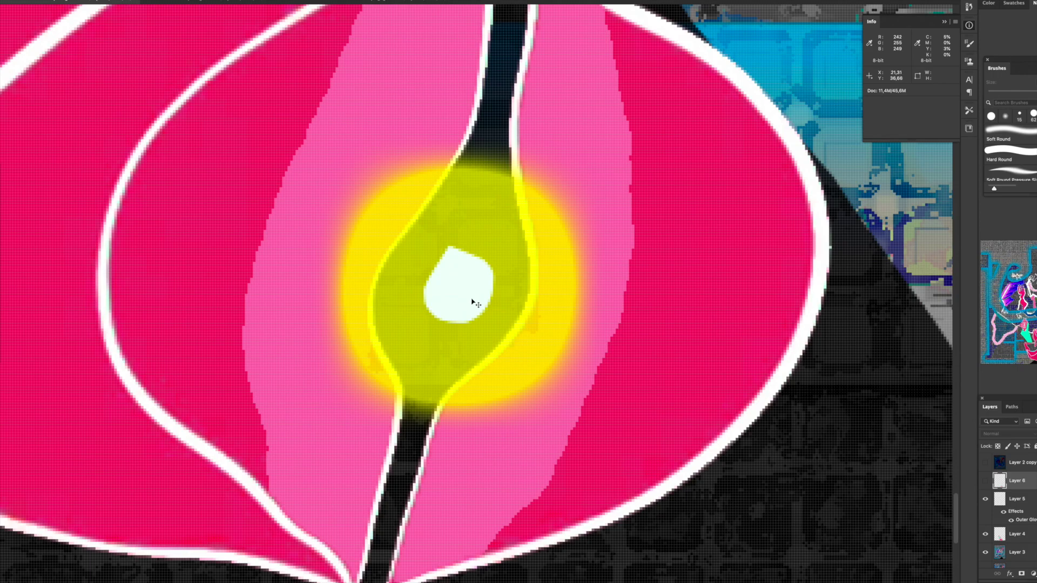
scroll(473, 303, "up", 2)
scroll(497, 303, "up", 3)
scroll(491, 315, "up", 1)
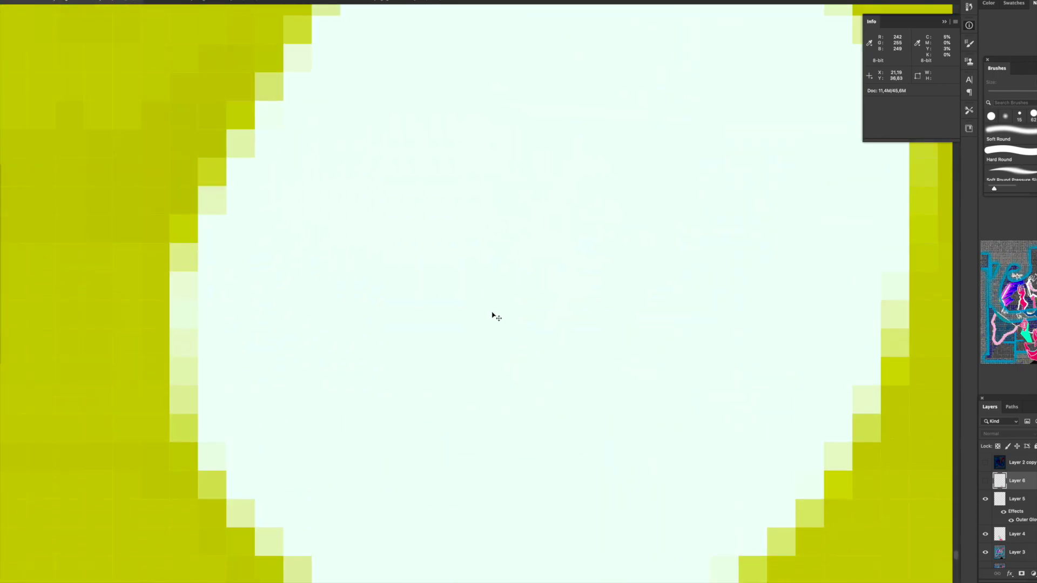
scroll(491, 315, "down", 1)
scroll(507, 335, "down", 2)
- Lasso the white blob on Layer 5 and copy it onto a new Layer 7
key("l")
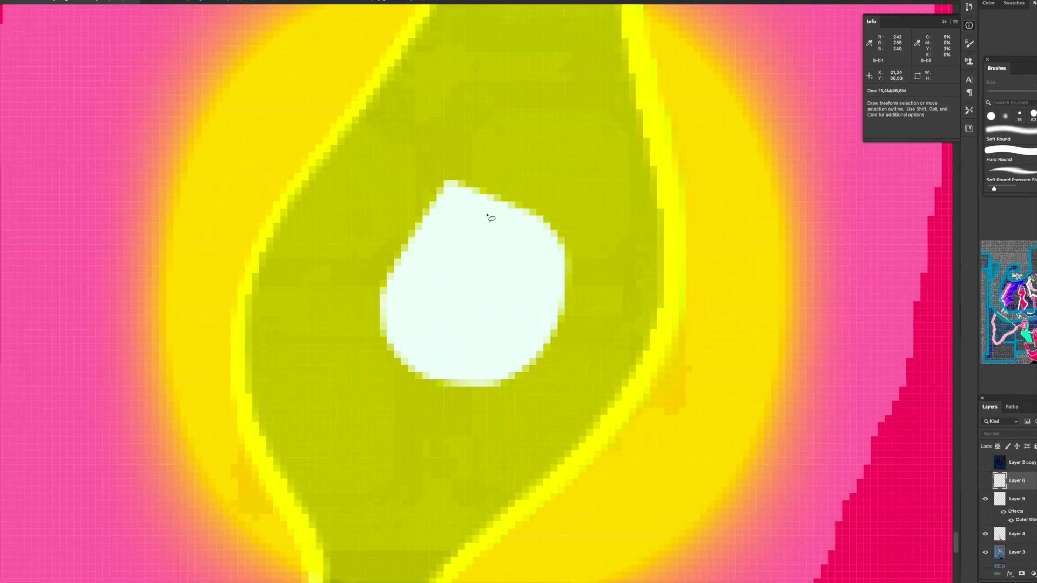
left_click_drag(446, 190, 568, 346)
mouse_move(543, 384)
left_mouse_down()
mouse_move(456, 398)
mouse_move(329, 319)
mouse_move(405, 185)
mouse_move(424, 184)
left_mouse_up()
left_click(1026, 501)
left_click(986, 499)
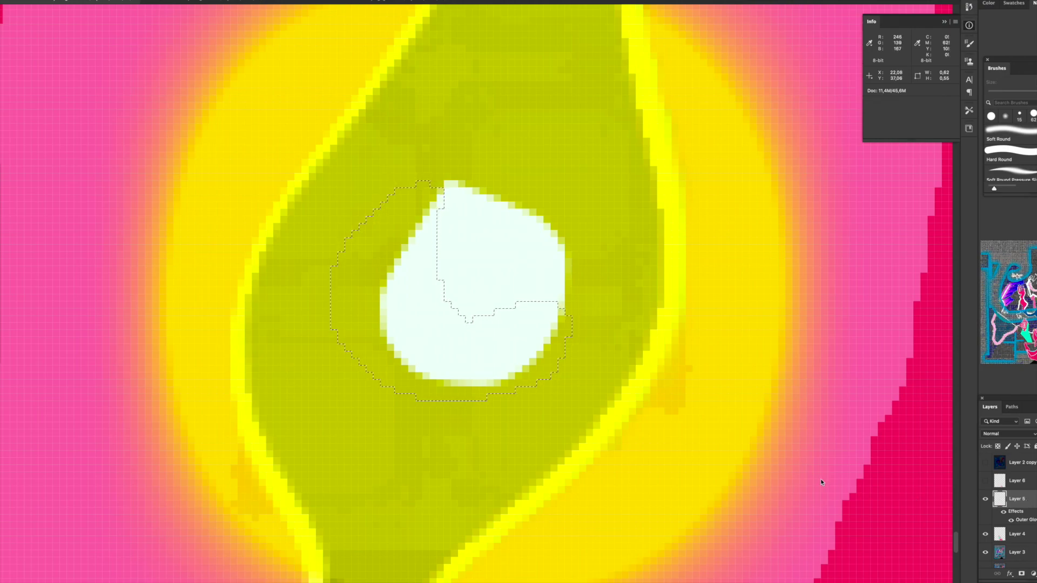
key("ctrl+j")
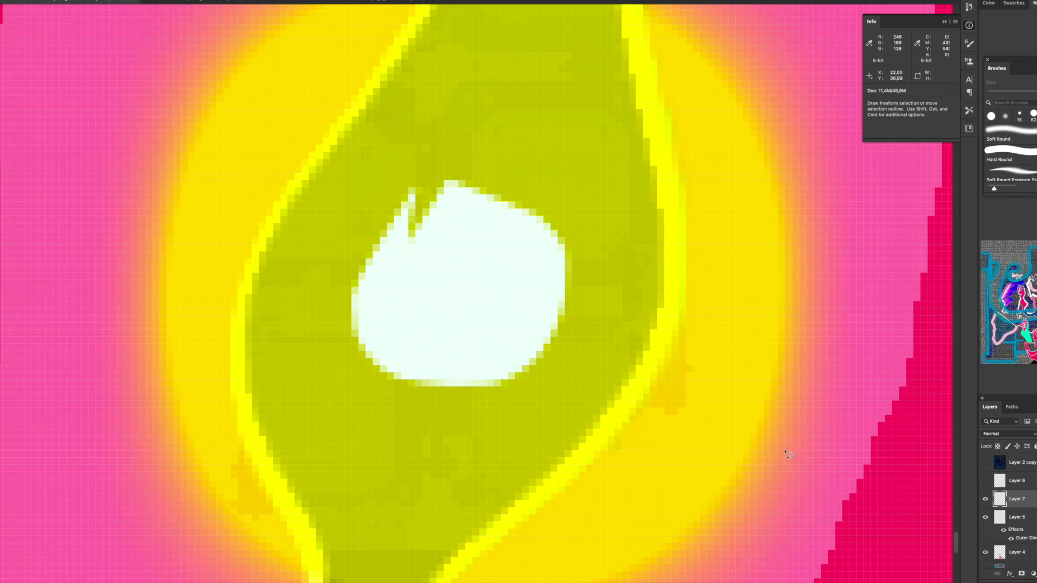
- Shift the copied blob to the right and add an Outer Glow style to it
key("v")
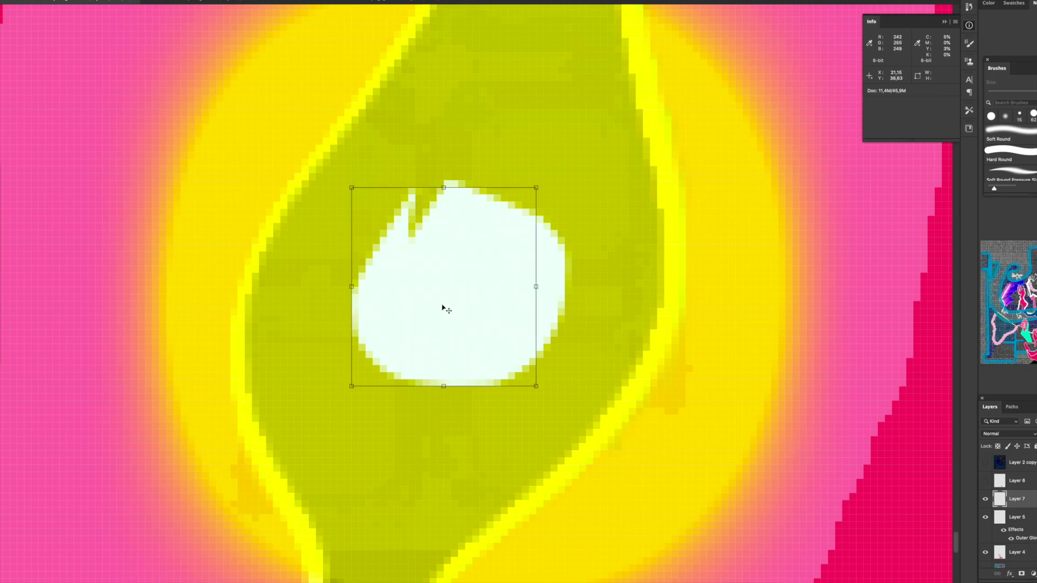
left_click_drag(454, 305, 488, 304)
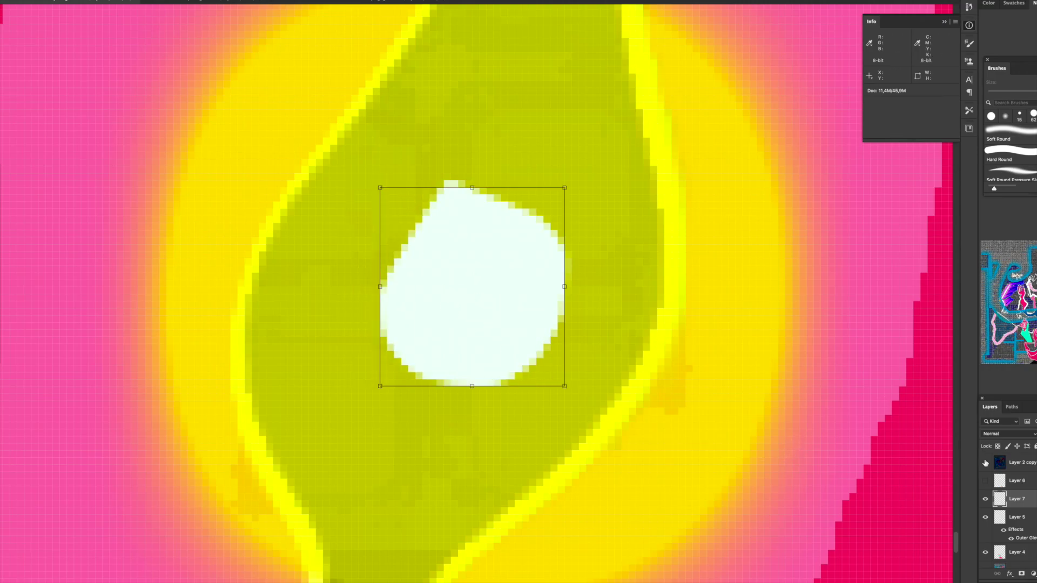
right_click(1019, 502)
left_click(968, 217)
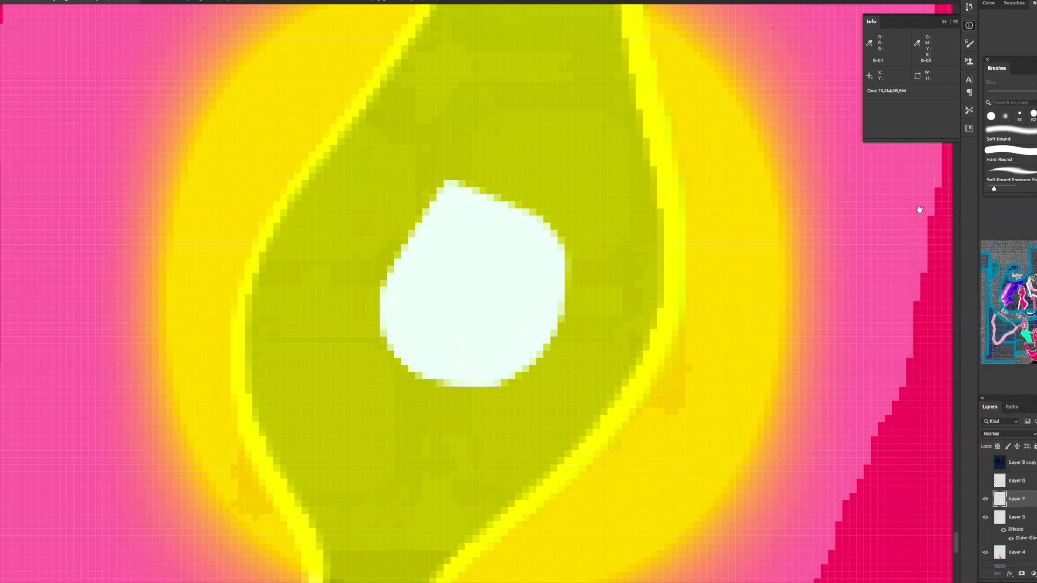
left_click(740, 208)
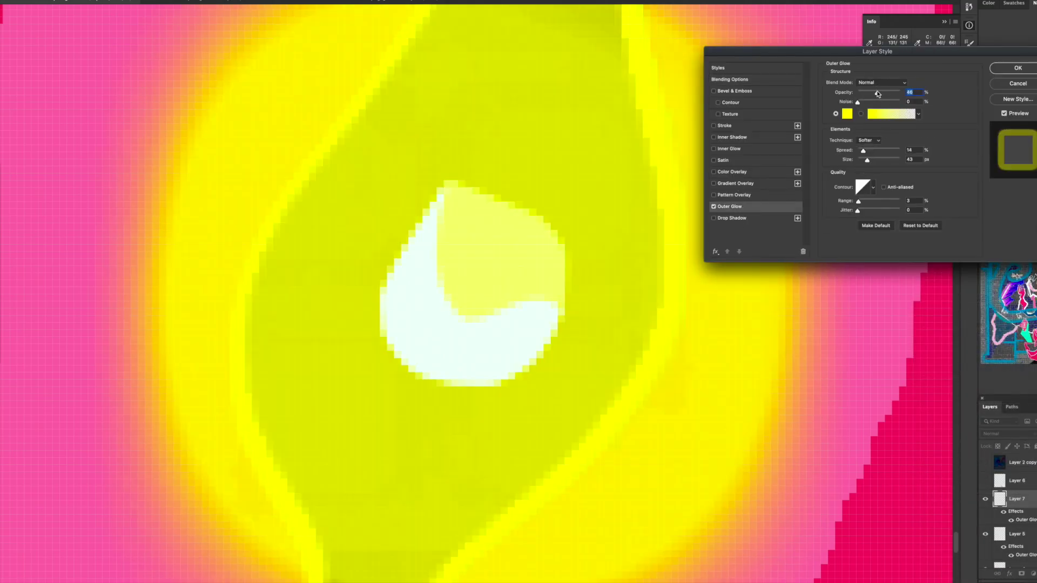
- Set the copy's Outer Glow to 73% opacity and 2 px size
left_click_drag(876, 98, 882, 101)
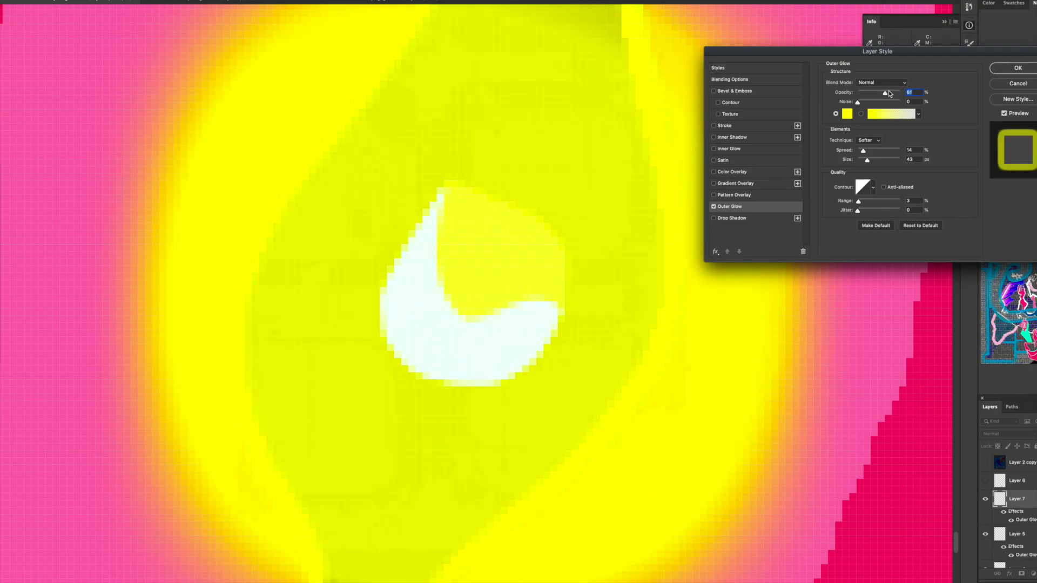
left_click_drag(868, 162, 858, 160)
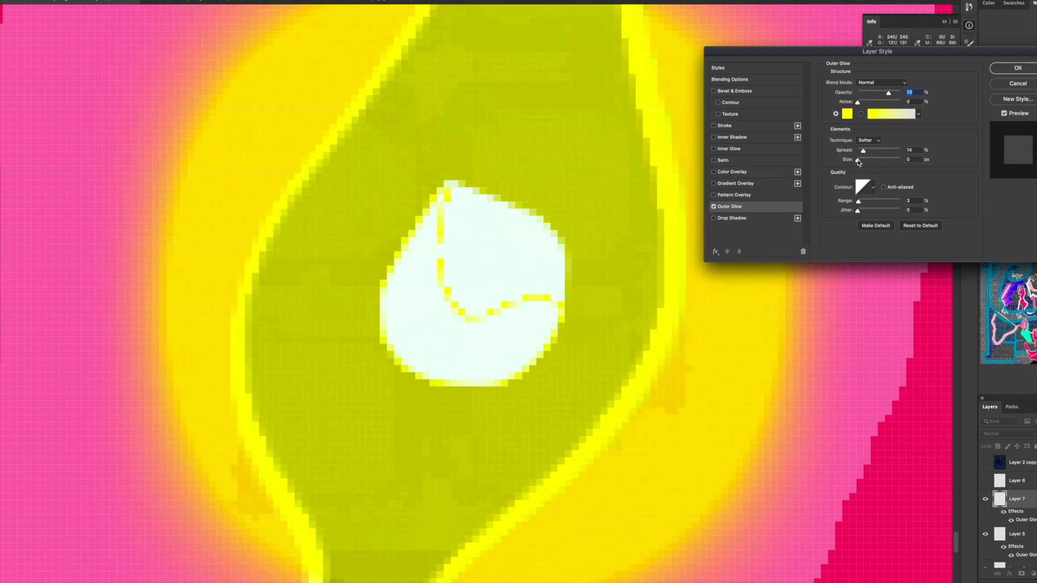
key("Return")
- Move the white shape up and left, and scale it to about 89% upright
left_click_drag(542, 281, 523, 272)
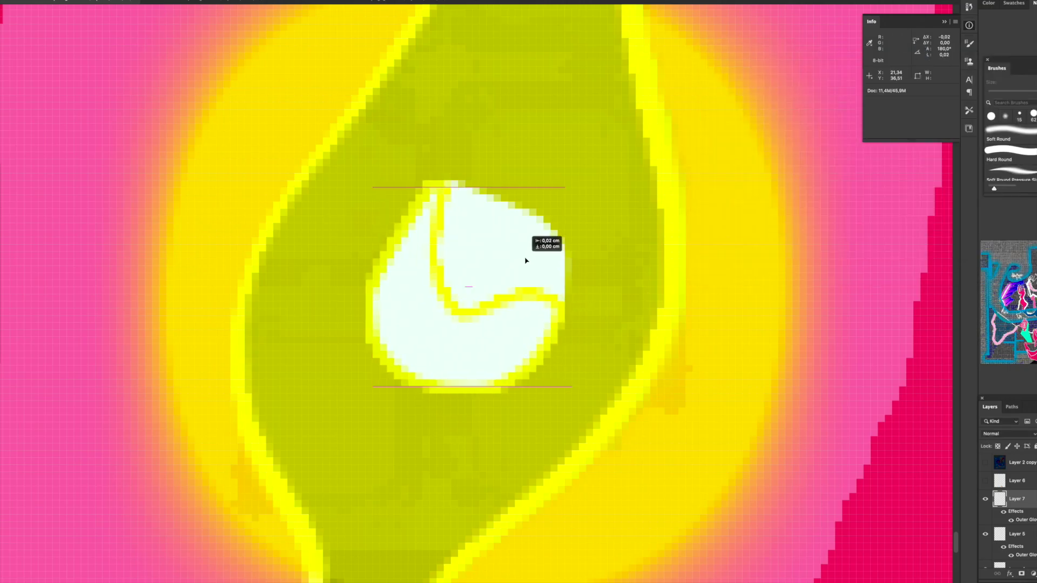
left_click_drag(523, 272, 509, 259)
mouse_move(549, 180)
left_mouse_down()
mouse_move(532, 148)
mouse_move(534, 167)
left_mouse_up()
left_click_drag(542, 273, 517, 277)
left_click_drag(465, 255, 472, 254)
left_click_drag(518, 189, 530, 199)
key("Return")
- Reposition the shape over the blob, tilted by about 4.5 degrees
left_click_drag(502, 250, 500, 247)
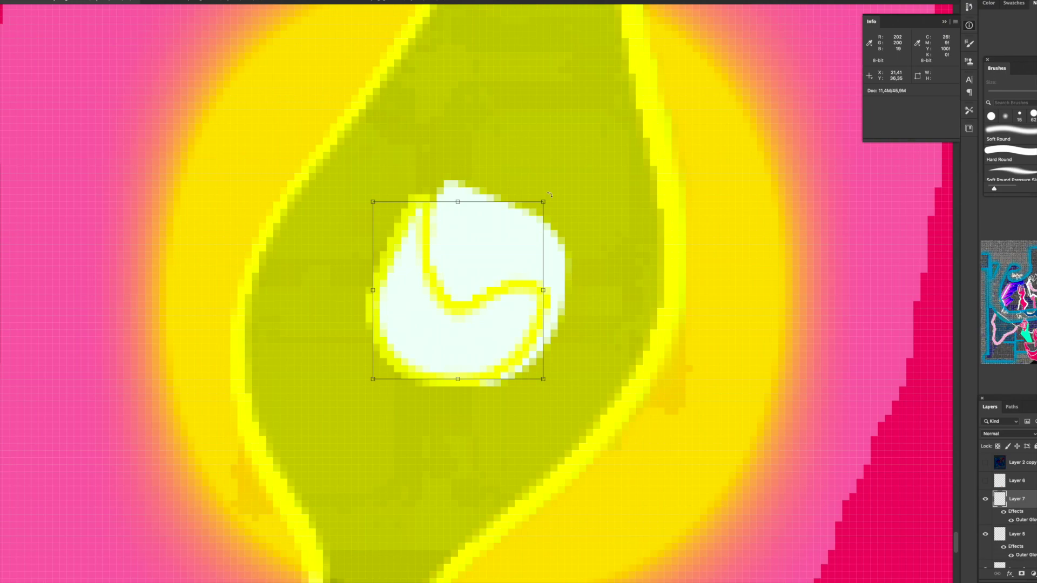
left_click_drag(549, 195, 567, 196)
left_click_drag(519, 260, 516, 257)
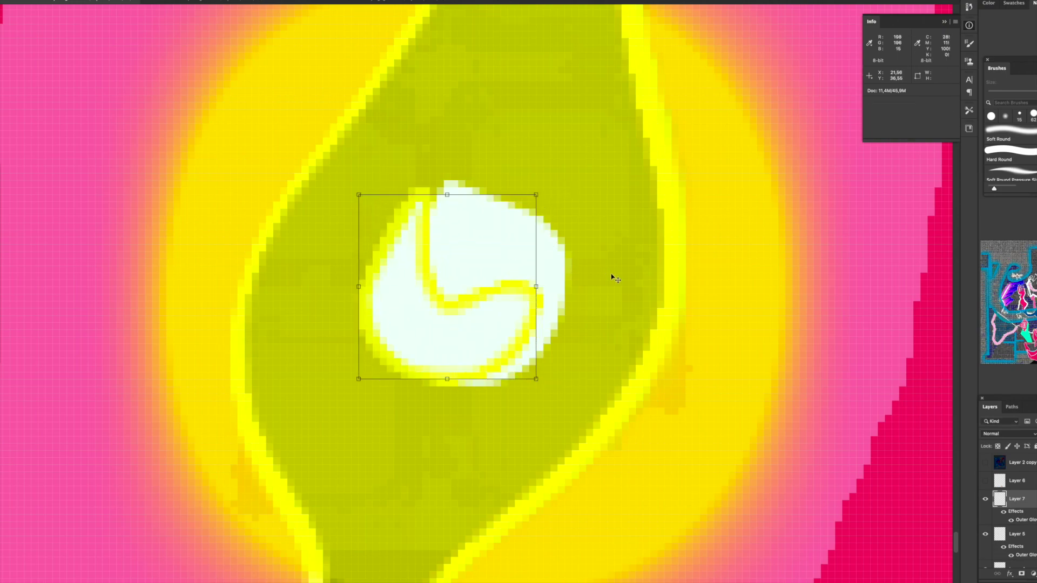
key("Return")
left_click_drag(497, 278, 500, 278)
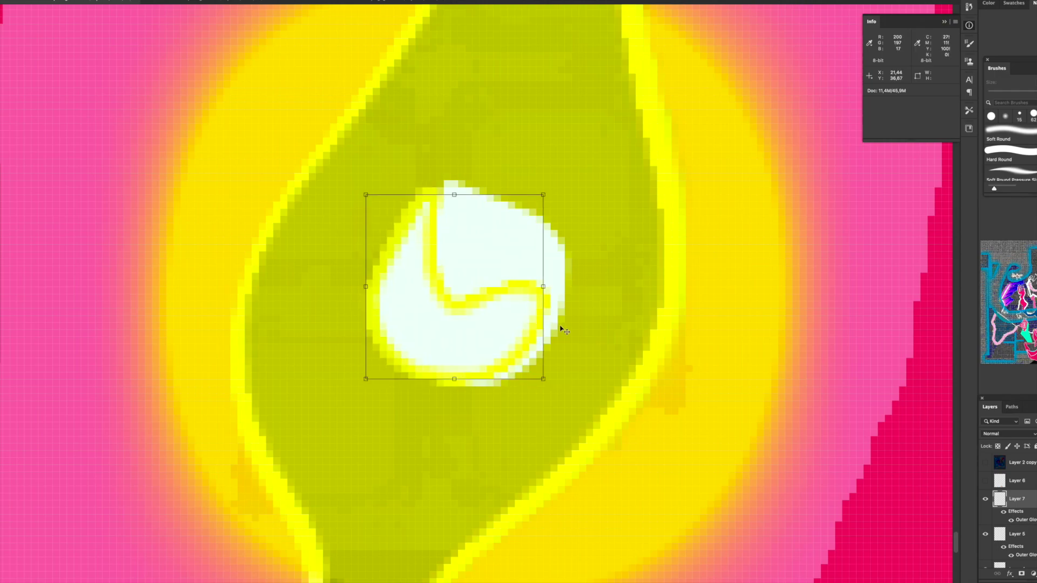
- Add a new Layer 8 and paint a small yellow dot with a 14 px brush
key("i")
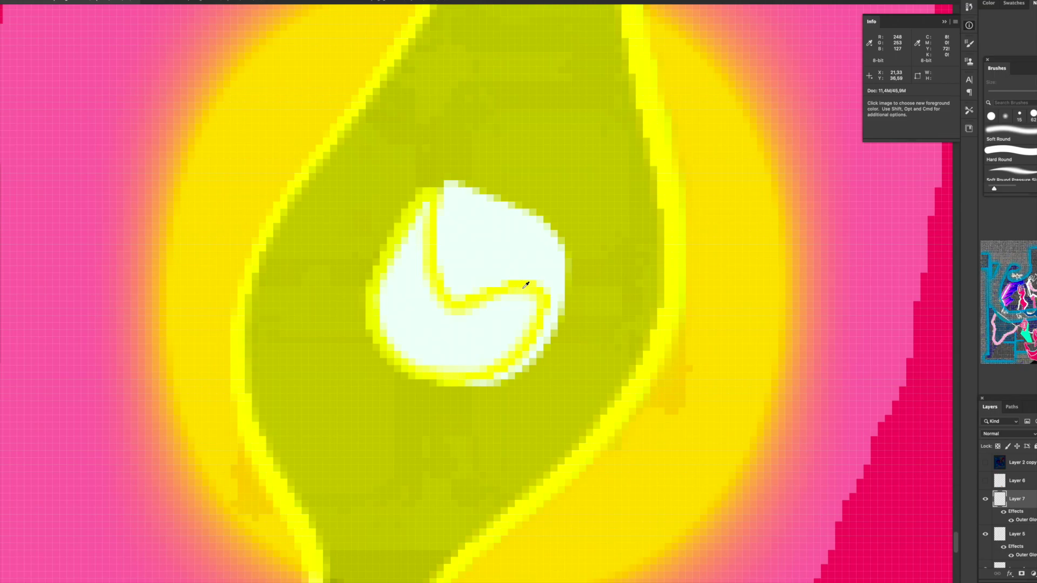
key("b")
key("ctrl+shift+n")
key("Return")
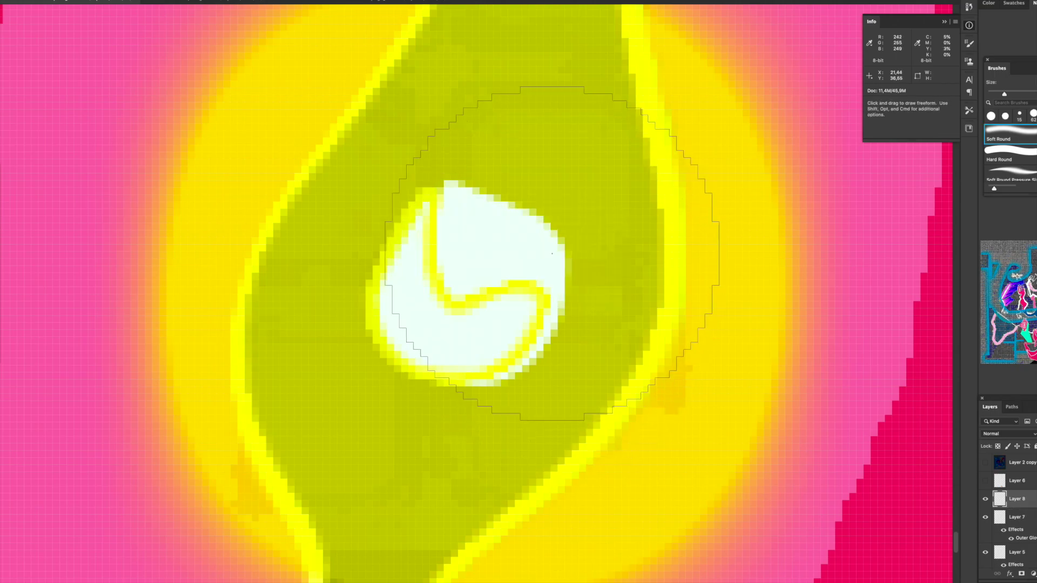
right_click(606, 263)
left_click_drag(605, 276, 600, 276)
key("Return")
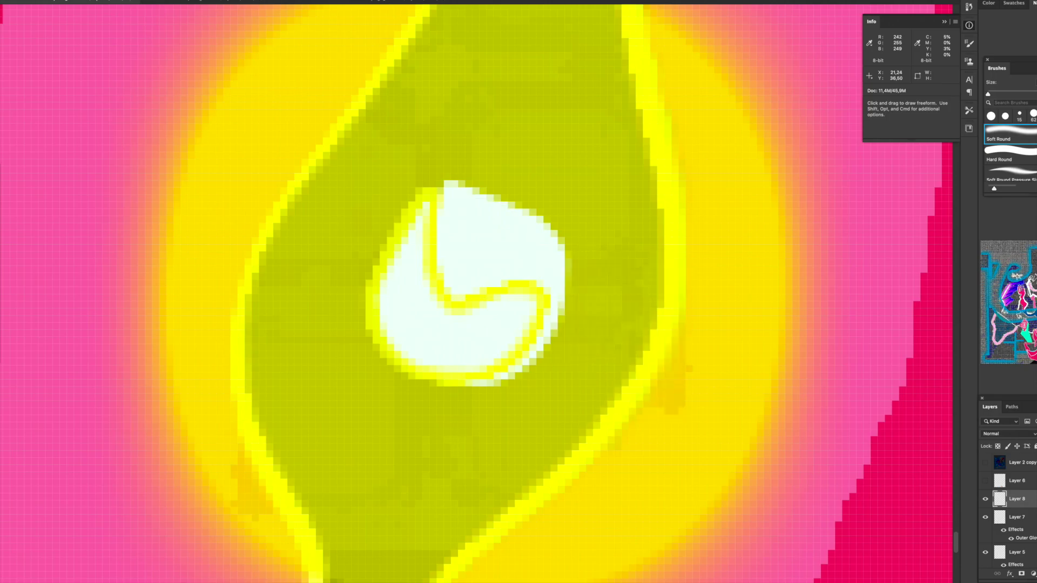
left_click(498, 329)
scroll(509, 330, "down", 3)
scroll(502, 378, "down", 3)
scroll(470, 367, "down", 2)
scroll(463, 367, "down", 2)
scroll(463, 366, "down", 2)
scroll(463, 365, "down", 3)
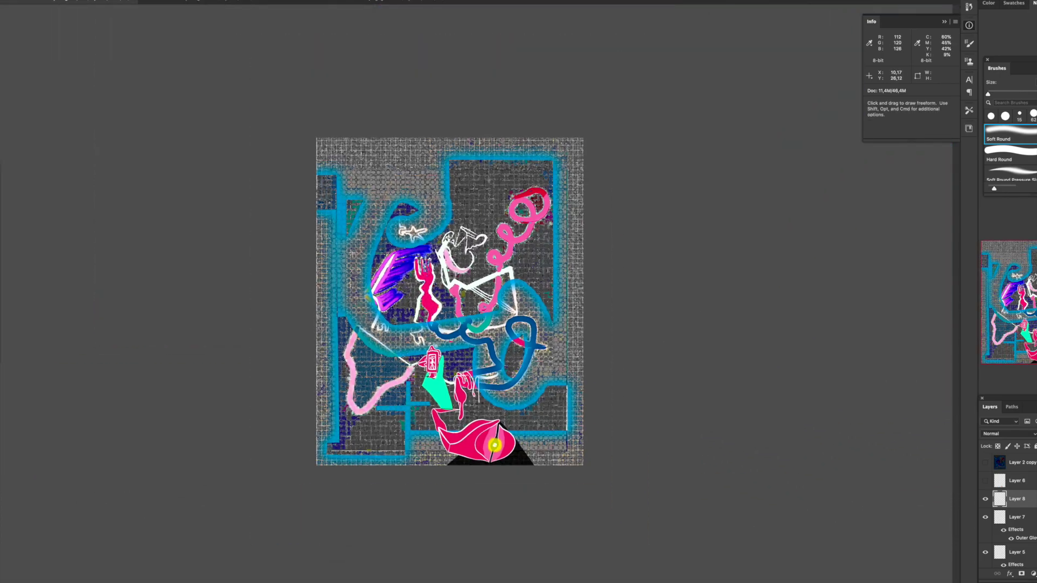
scroll(450, 301, "up", 3)
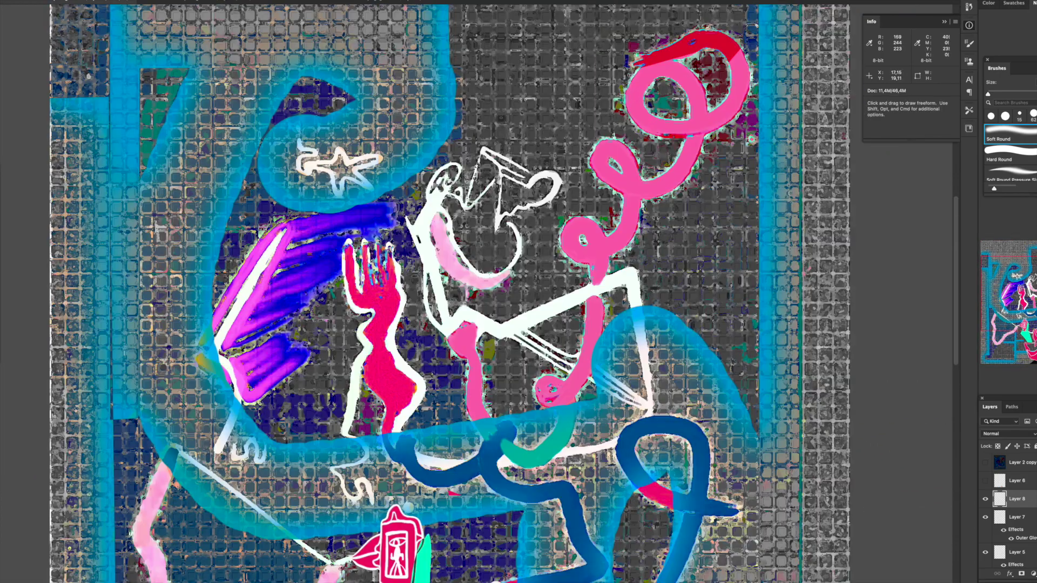
scroll(449, 301, "down", 3)
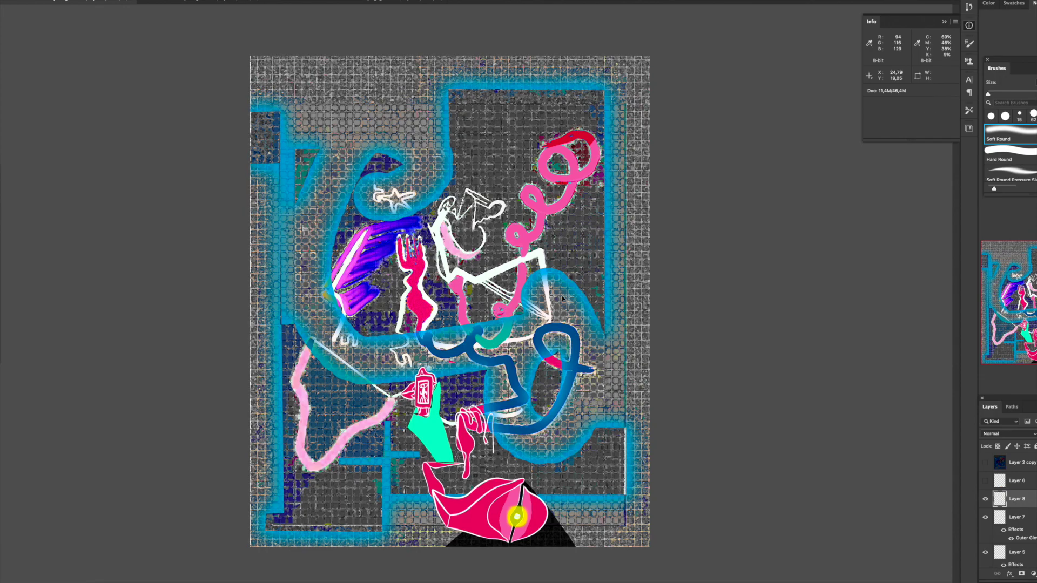
key("ctrl+shift+s")
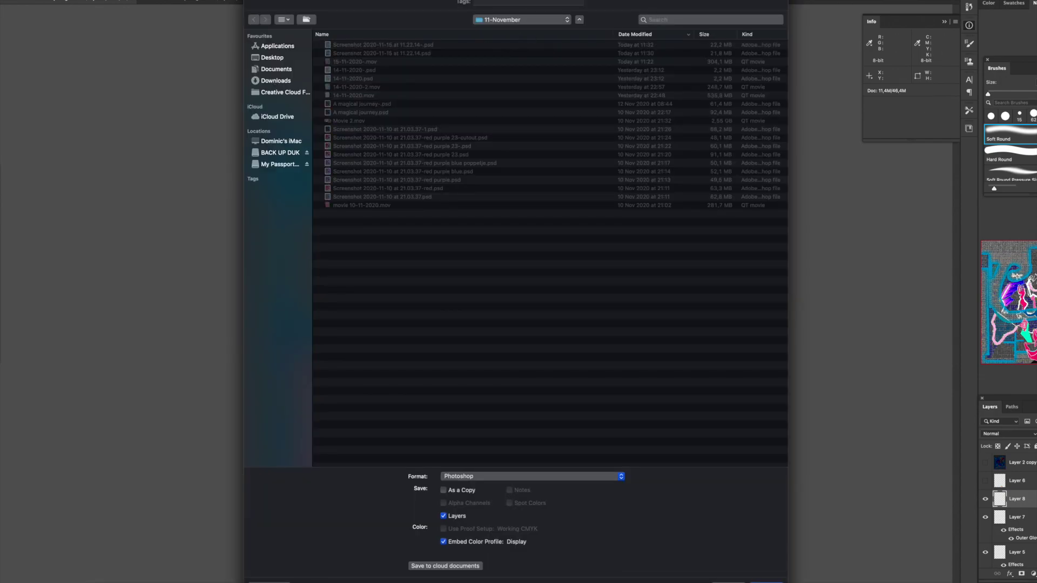
key("Return")
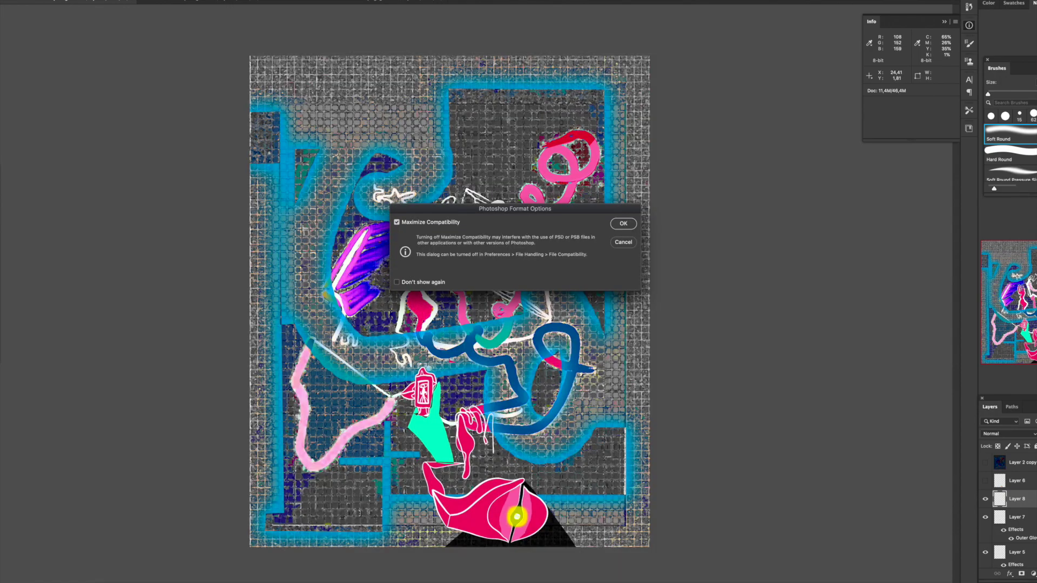
key("Return")
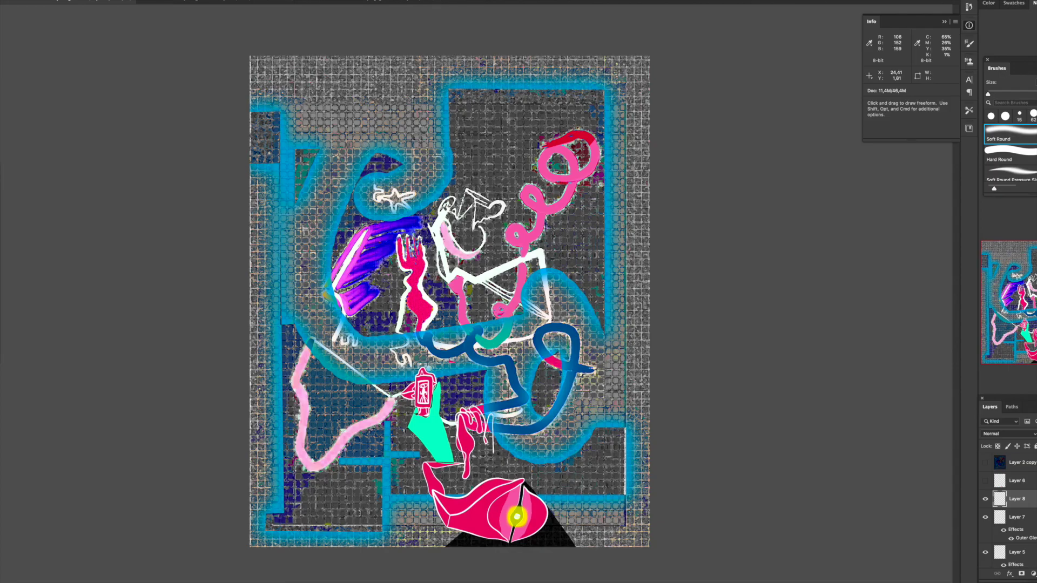
- Zoom in on the red robot figure, toggle Layer 8's visibility and select Layer 4
scroll(445, 290, "up", 2)
scroll(446, 290, "up", 5)
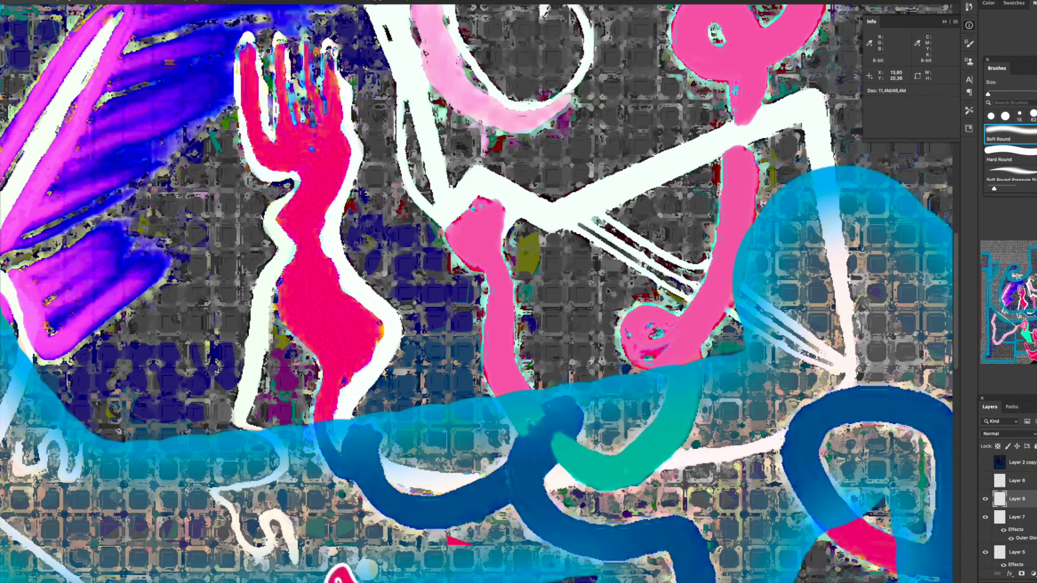
scroll(445, 290, "up", 2)
scroll(511, 312, "down", 5)
scroll(511, 312, "down", 10)
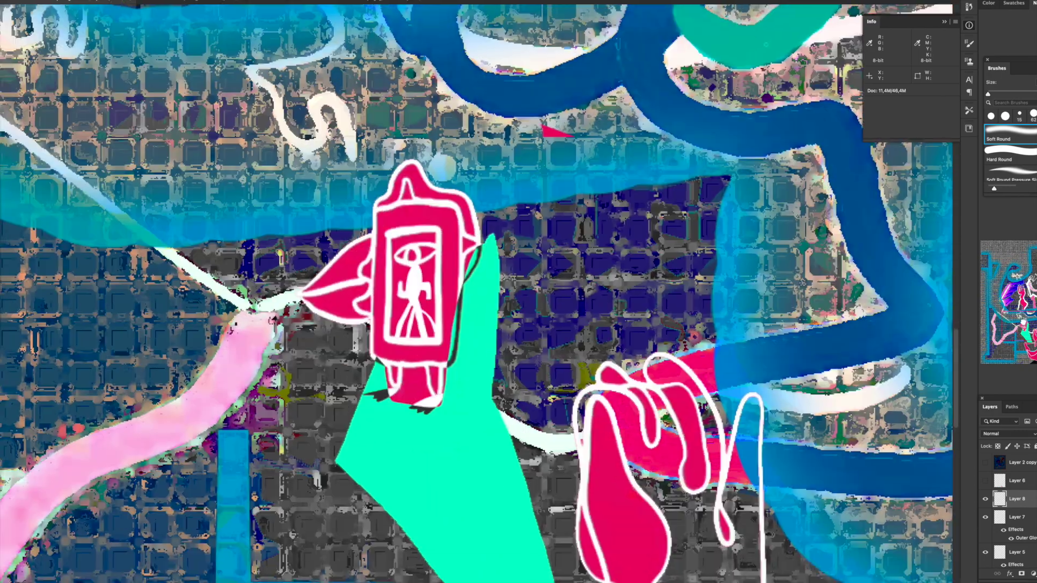
scroll(511, 312, "down", 2)
scroll(511, 312, "up", 3)
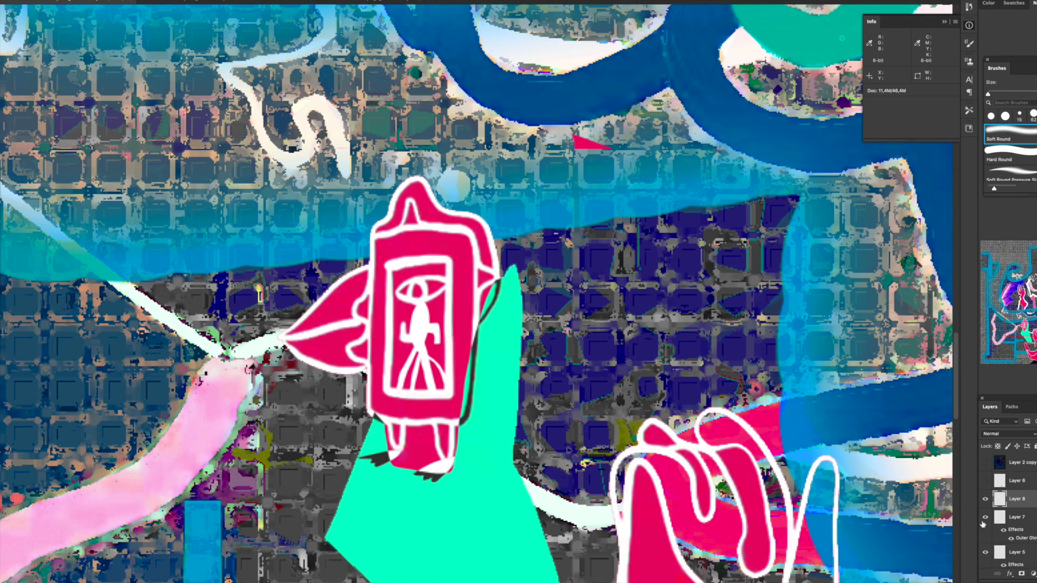
left_click(986, 500)
scroll(999, 547, "down", 3)
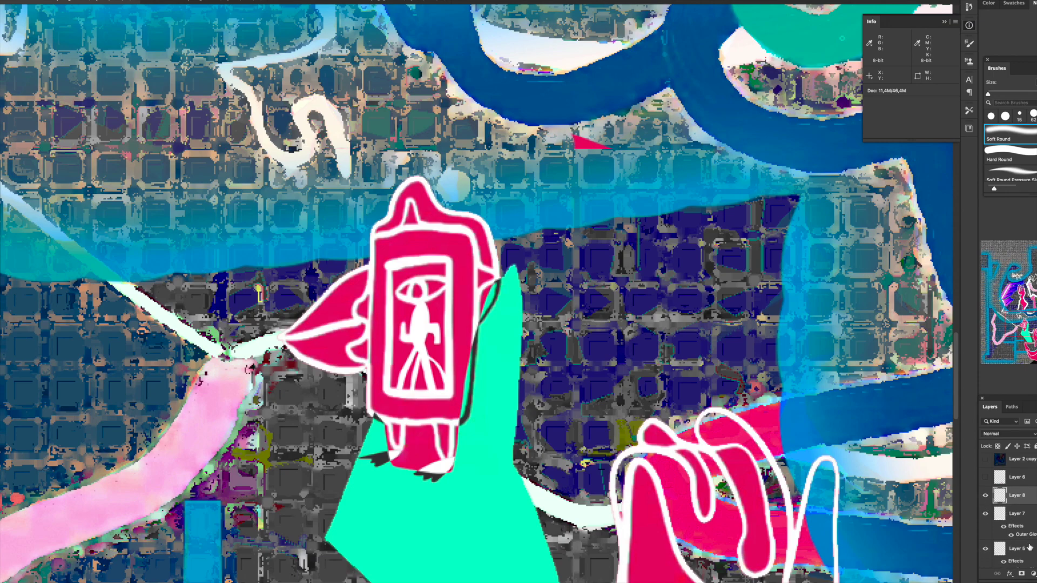
left_click(996, 525)
left_click(986, 523)
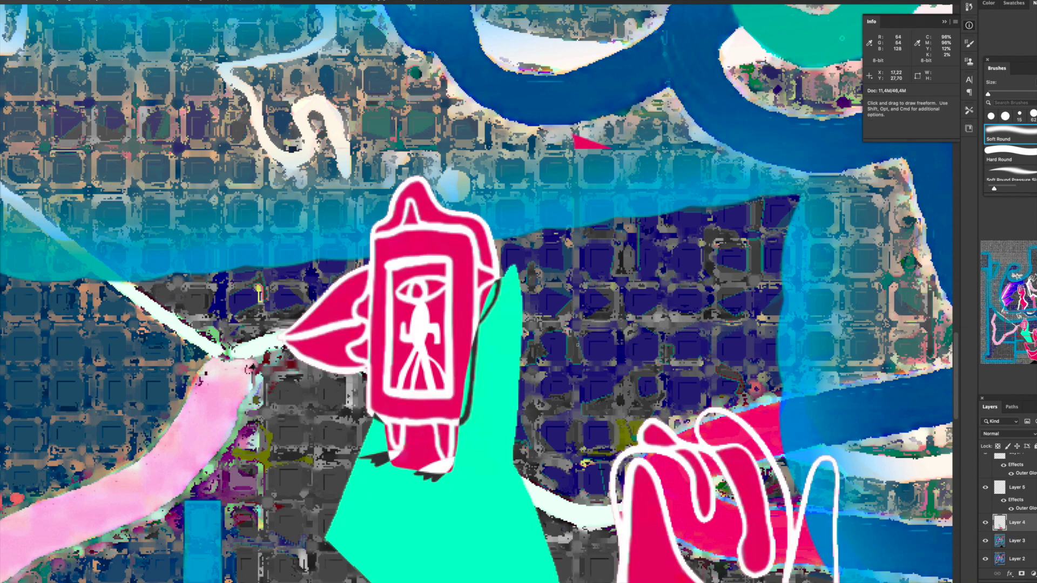
- Copy the figure's inner panel to a new Layer 9 and invert it to green and black
key("l")
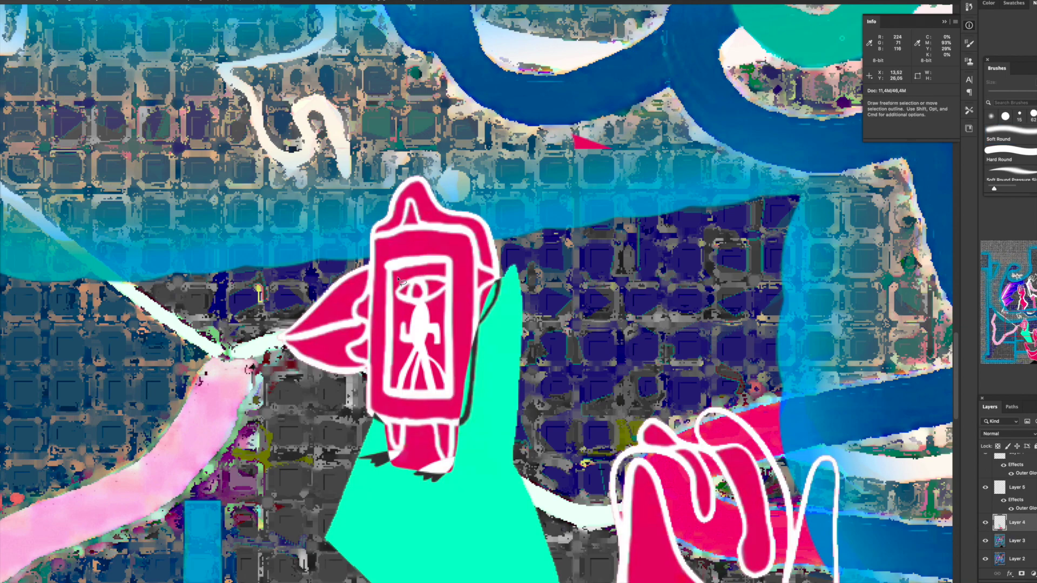
mouse_move(392, 272)
left_mouse_down()
mouse_move(391, 395)
mouse_move(450, 279)
left_mouse_up()
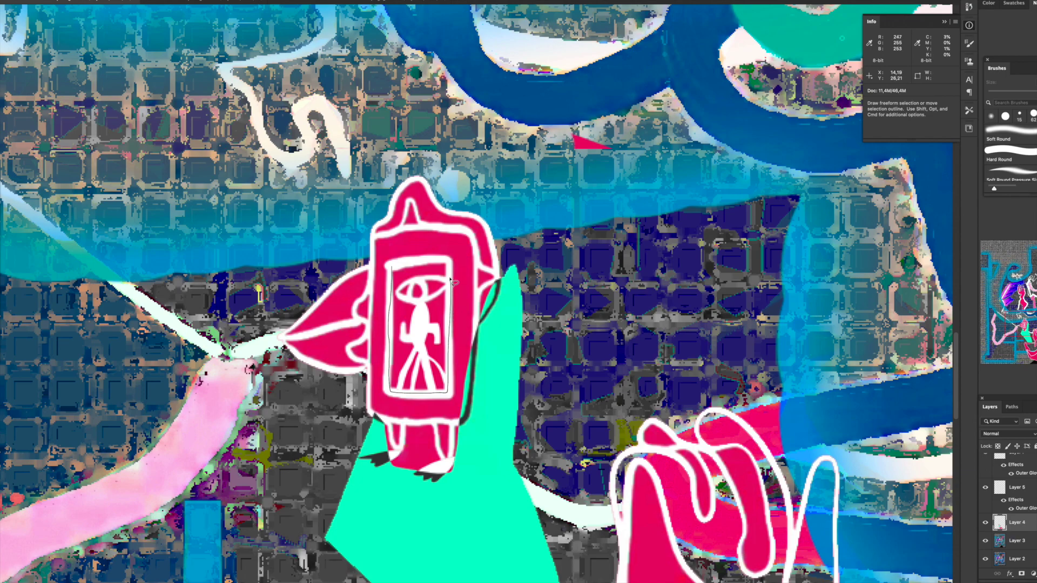
left_click_drag(446, 262, 449, 261)
key("ctrl+j")
key("ctrl+t")
key("ctrl+i")
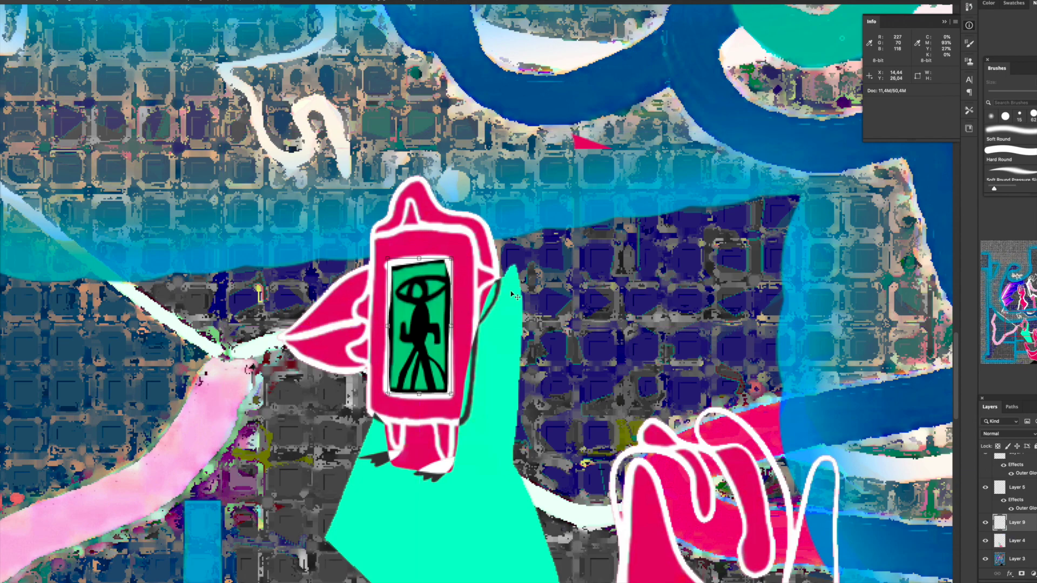
key("Return")
key("ctrl+u")
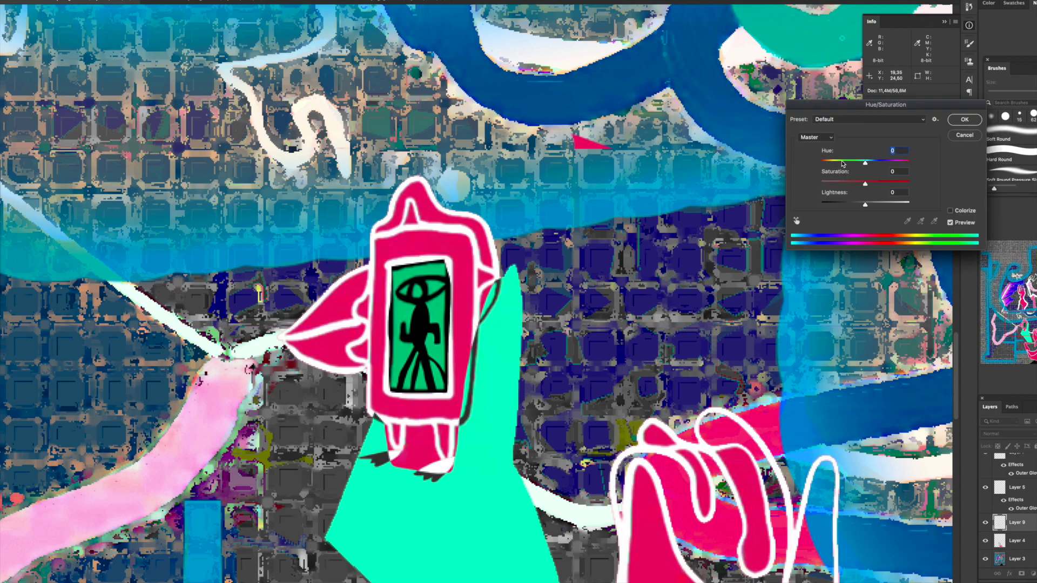
- Shift the panel's hue to mustard yellow, then tint the lassoed eye blue
mouse_move(843, 163)
left_mouse_down()
mouse_move(833, 163)
mouse_move(886, 183)
left_mouse_up()
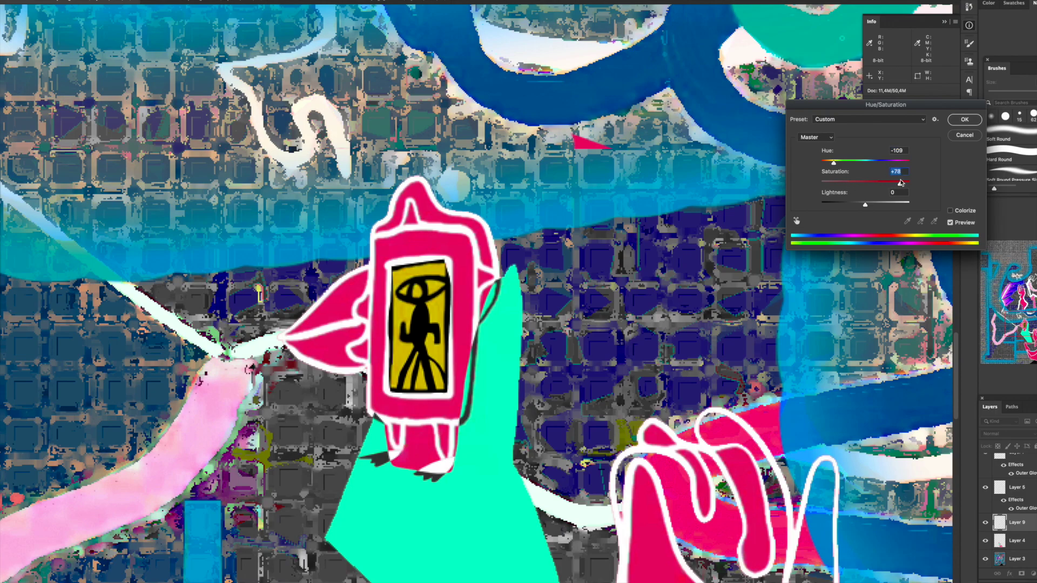
key("Return")
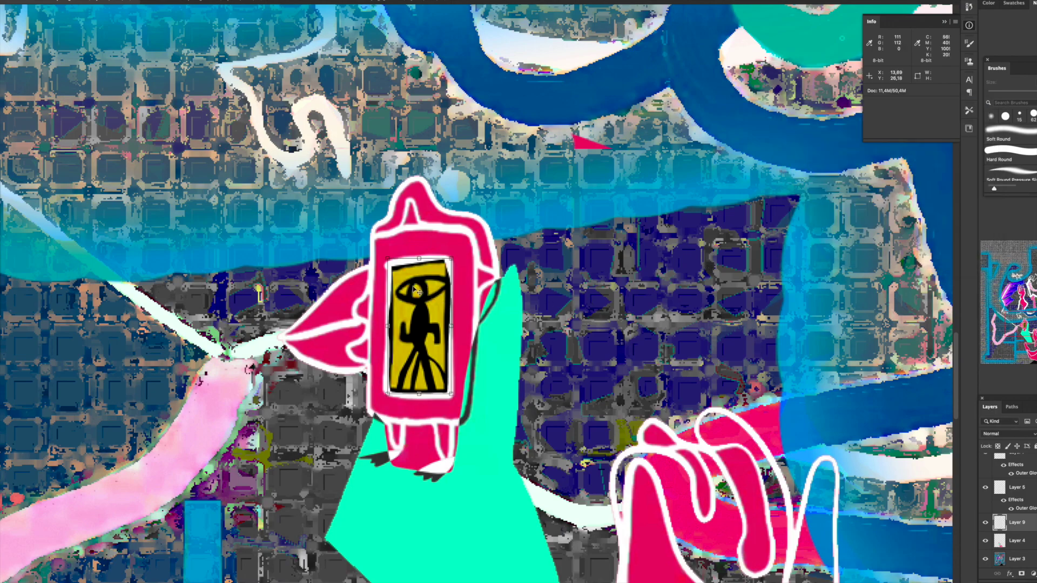
key("l")
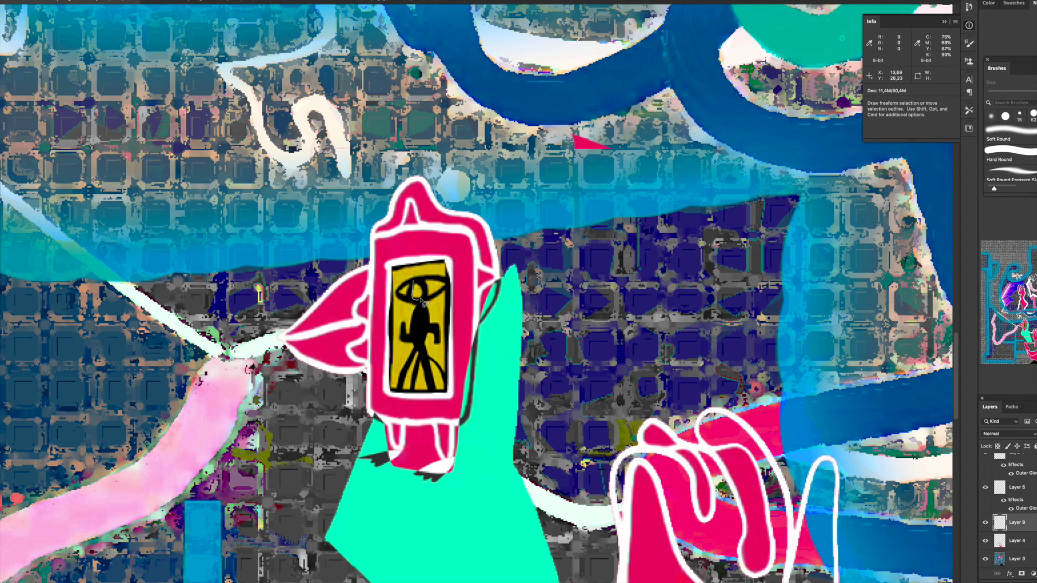
left_click_drag(416, 284, 416, 289)
key("ctrl+u")
mouse_move(865, 161)
left_mouse_down()
mouse_move(853, 163)
mouse_move(936, 161)
left_mouse_up()
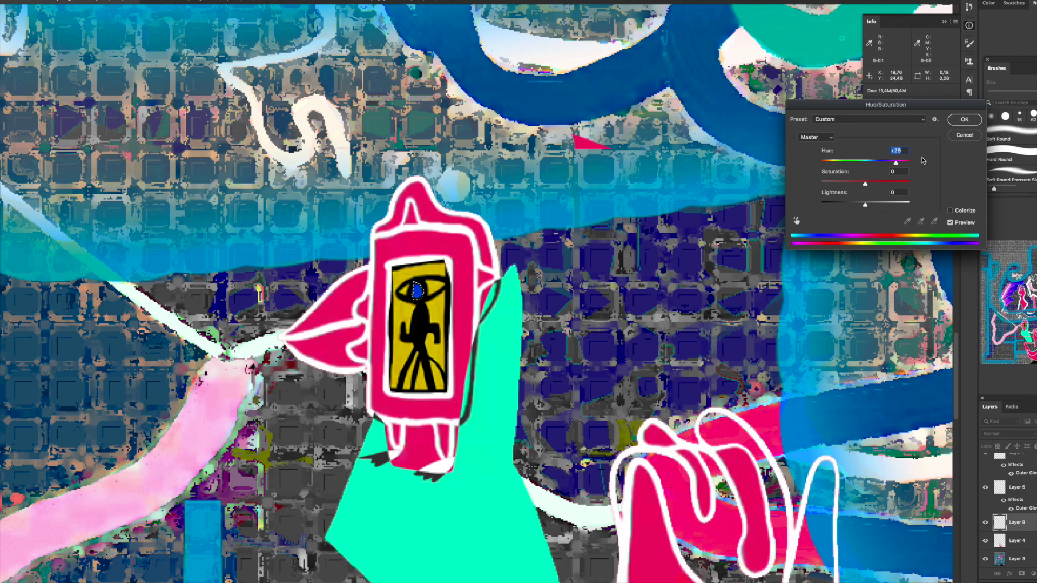
left_click_drag(920, 163, 906, 167)
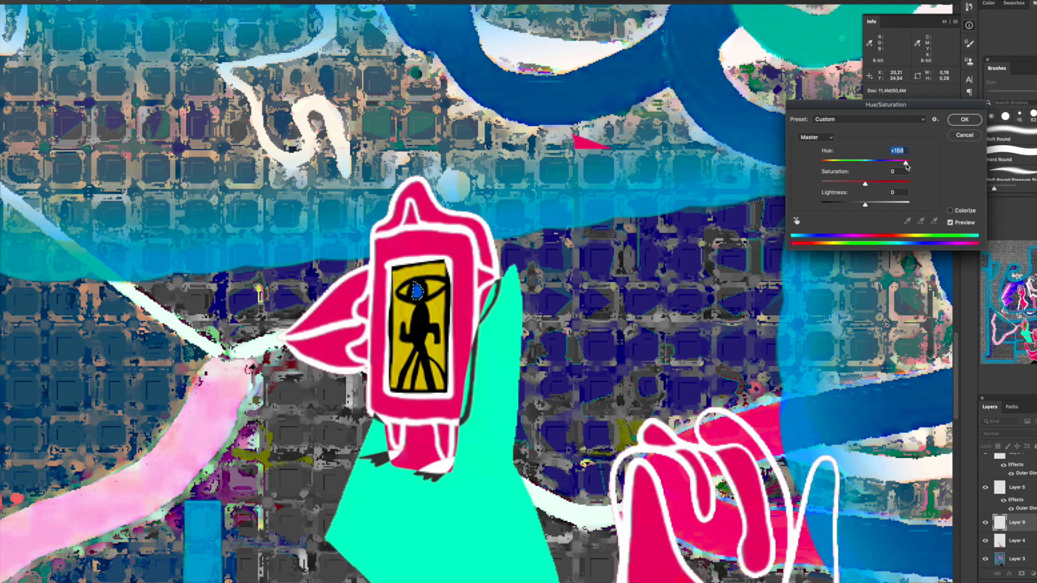
key("Return")
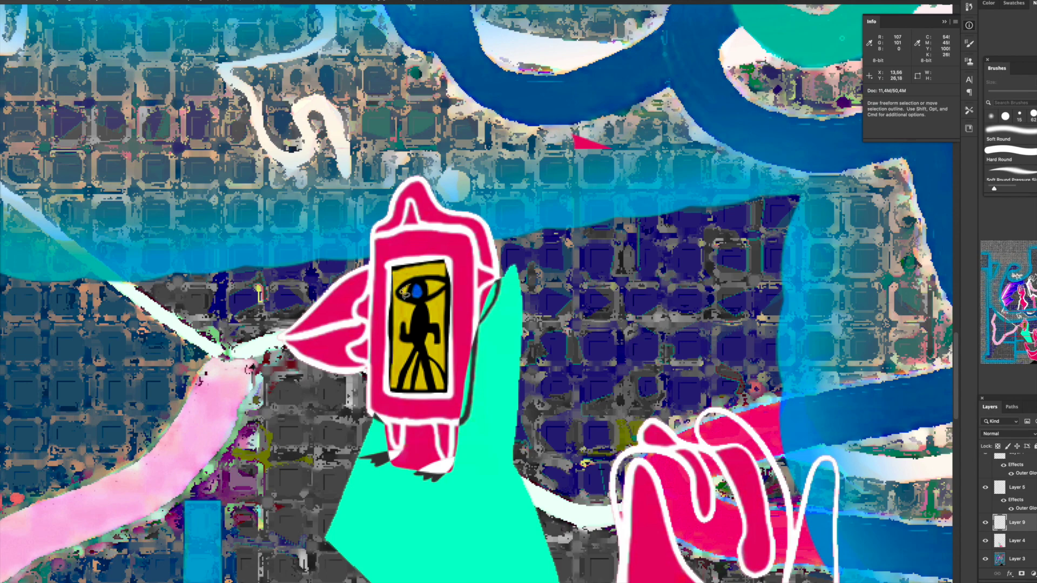
- Invert the eye so its iris turns orange, then deselect
left_click_drag(448, 290, 447, 289)
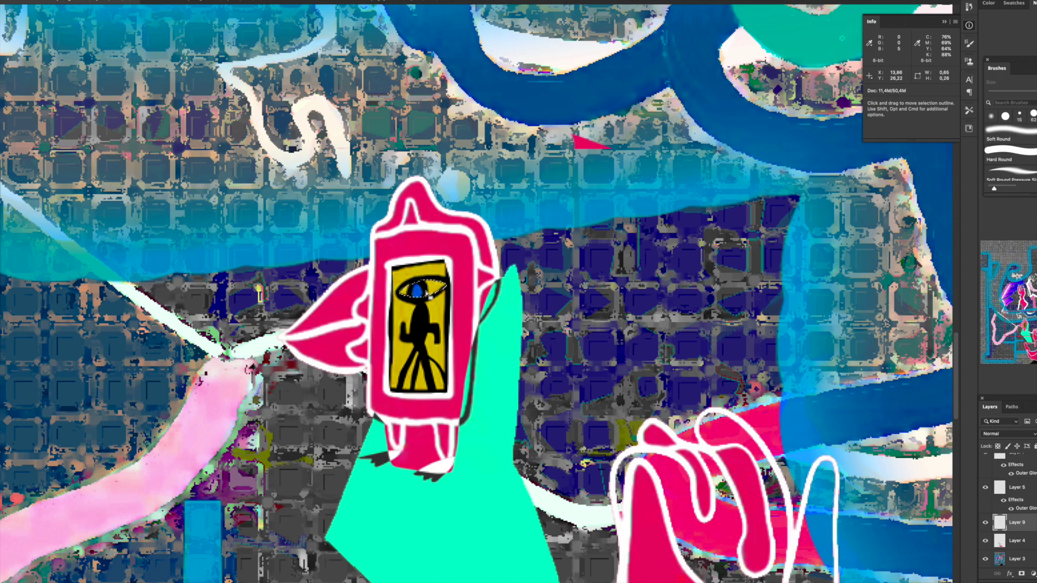
key("ctrl+i")
left_click(465, 333)
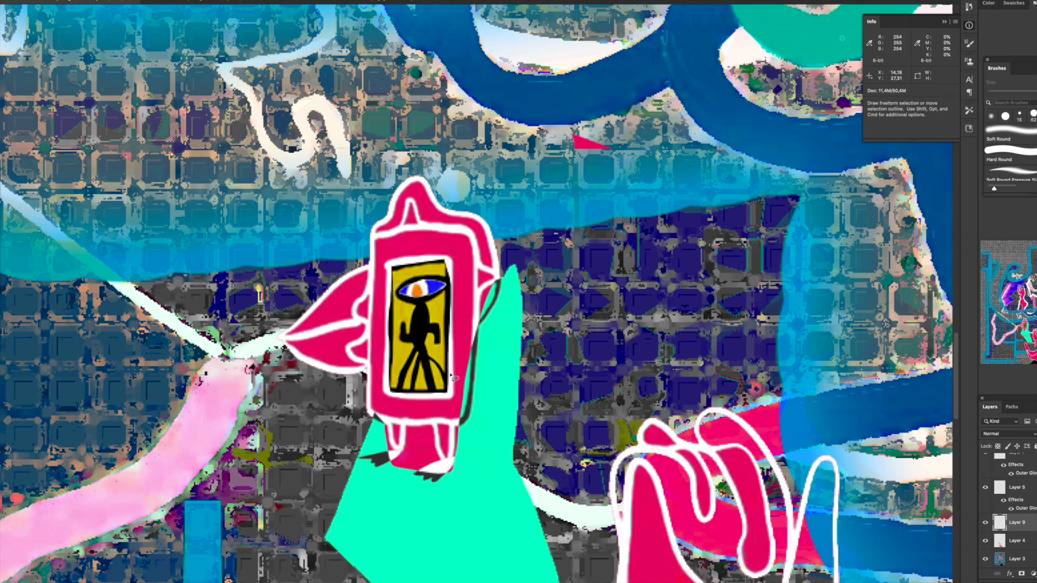
scroll(453, 376, "down", 2)
scroll(453, 377, "down", 2)
scroll(454, 378, "down", 2)
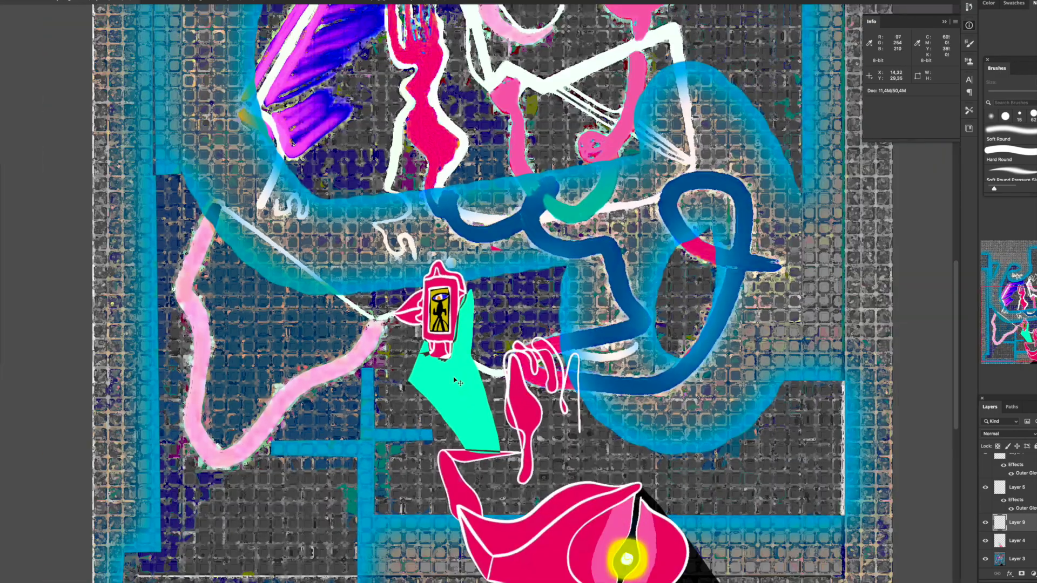
scroll(455, 379, "down", 2)
scroll(453, 377, "up", 3)
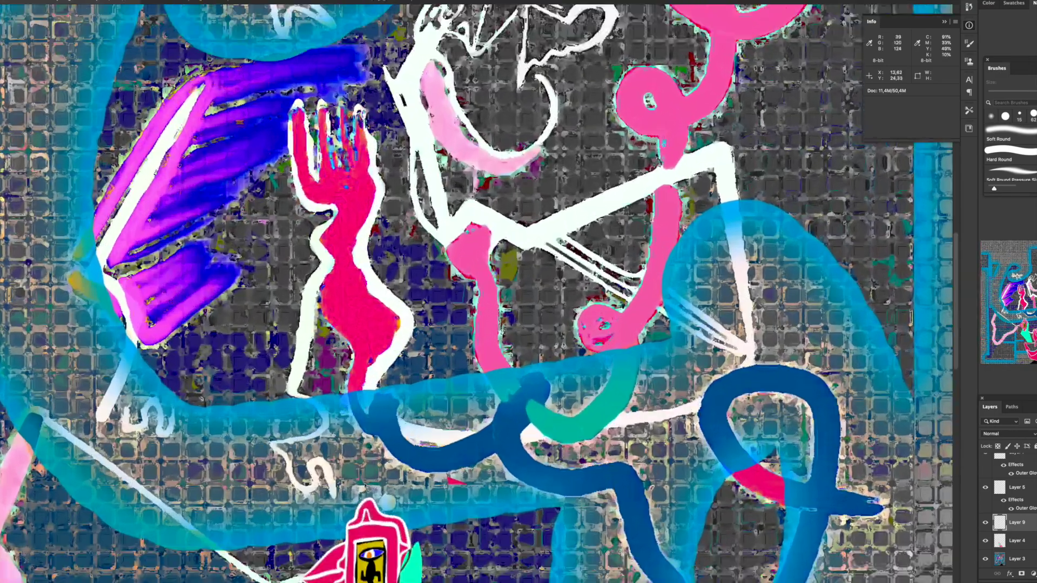
scroll(449, 374, "up", 1)
scroll(365, 485, "up", 1)
scroll(360, 480, "up", 1)
scroll(354, 474, "up", 1)
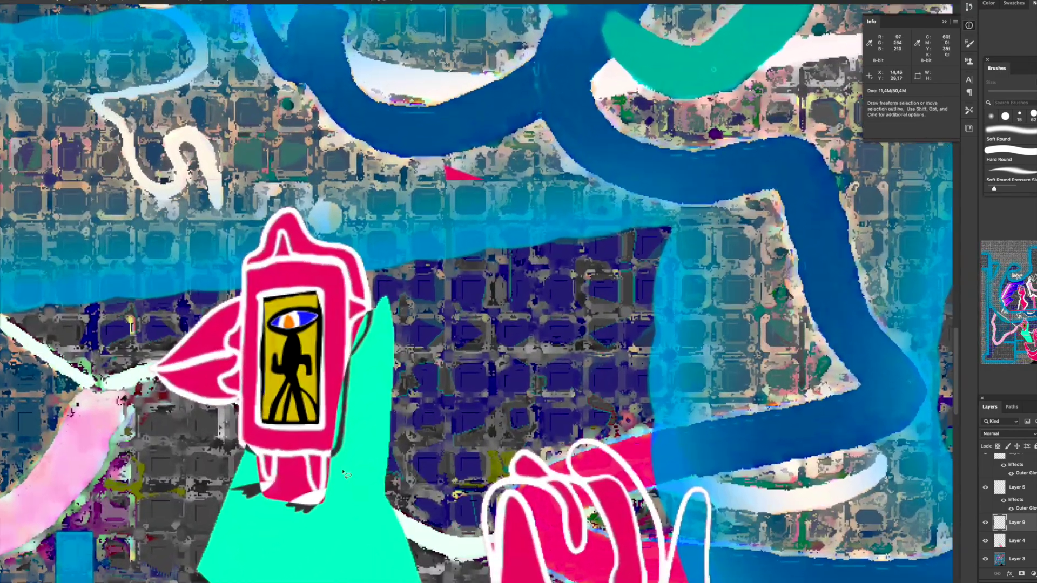
scroll(349, 470, "up", 1)
scroll(346, 468, "up", 2)
key("l")
scroll(303, 463, "up", 1)
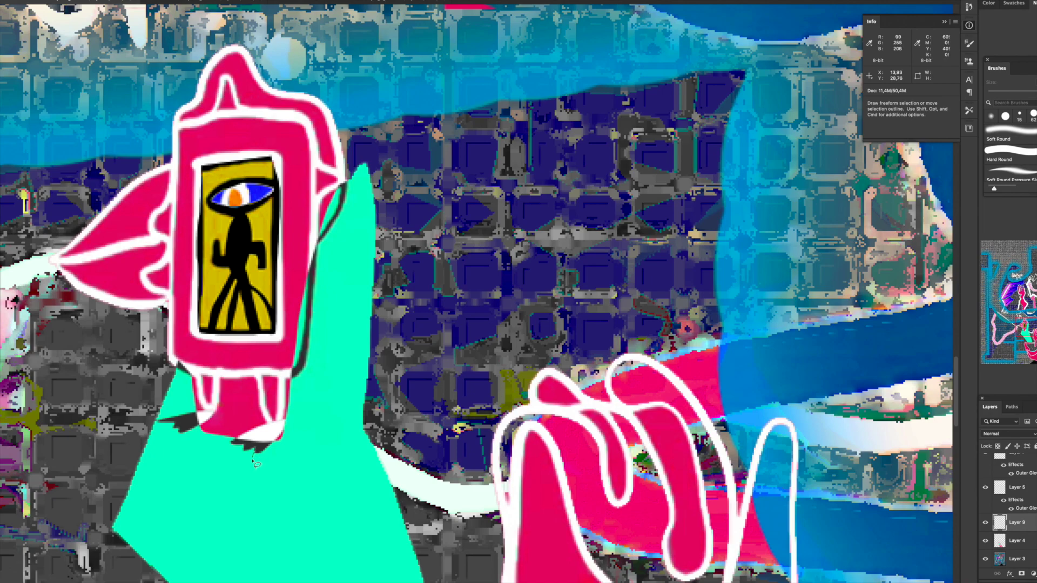
left_click_drag(255, 460, 389, 485)
key("i")
left_click(396, 479)
key("b")
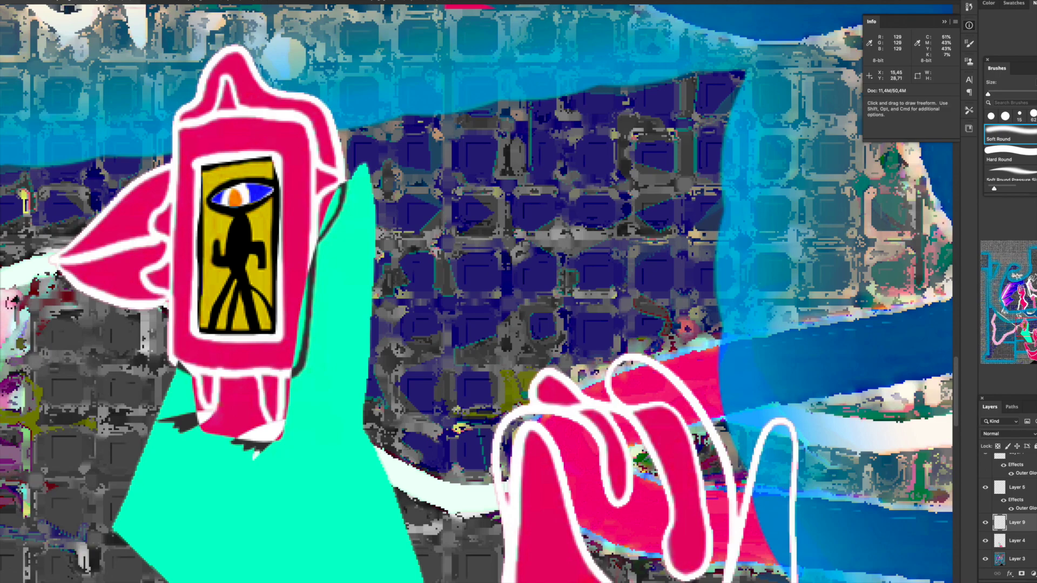
scroll(316, 427, "up", 3)
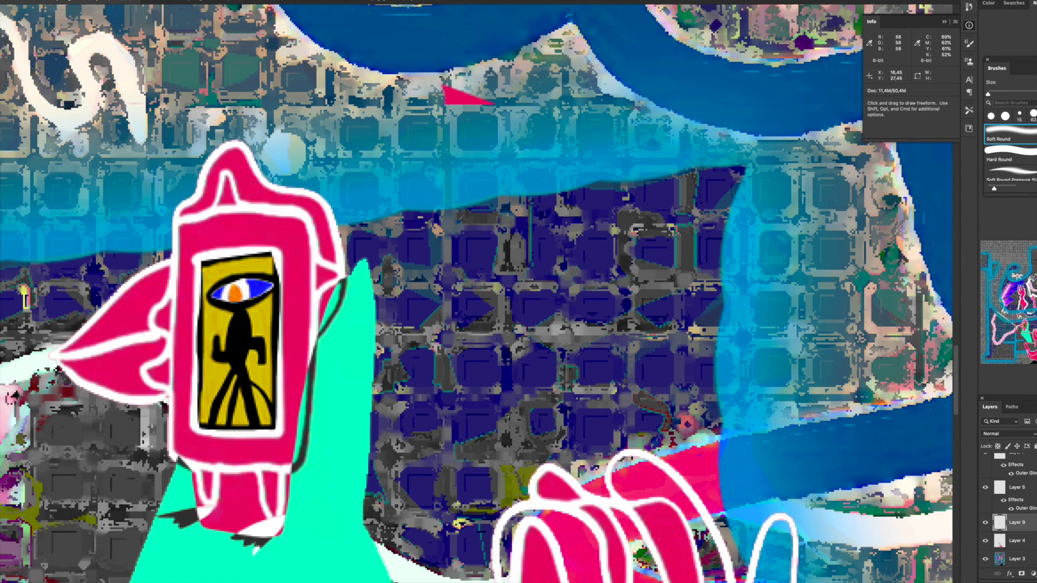
scroll(512, 417, "down", 2)
scroll(530, 416, "down", 2)
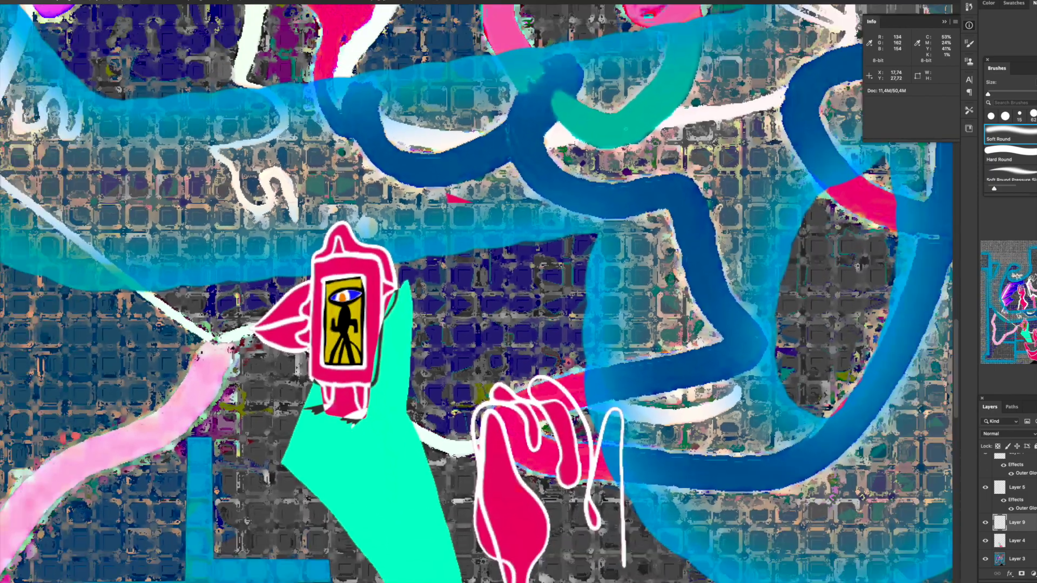
scroll(551, 416, "down", 2)
scroll(573, 415, "down", 2)
scroll(579, 414, "down", 3)
scroll(579, 416, "up", 3)
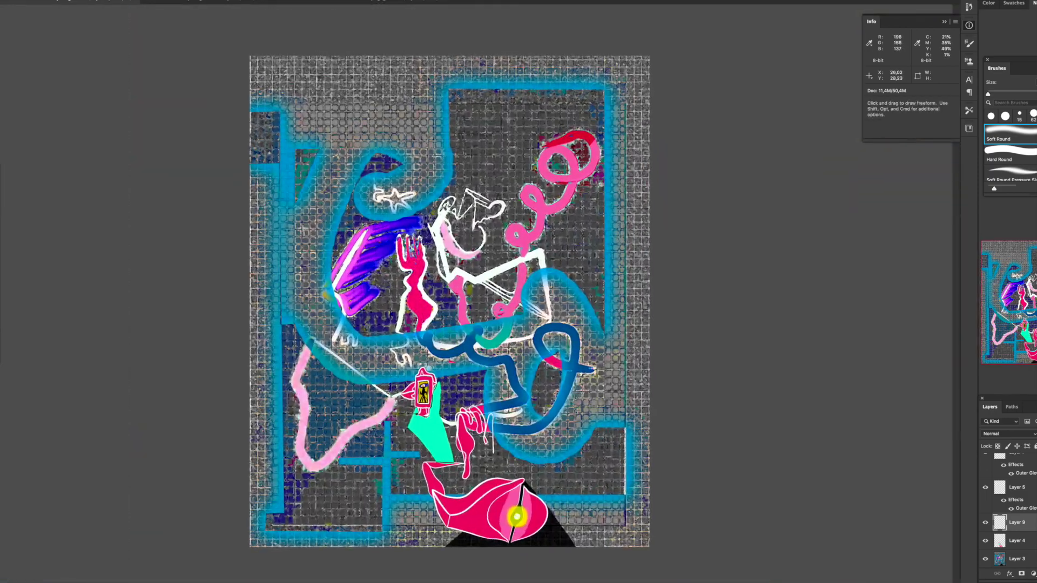
scroll(589, 426, "up", 2)
scroll(609, 450, "up", 2)
scroll(610, 451, "up", 1)
scroll(609, 451, "down", 4)
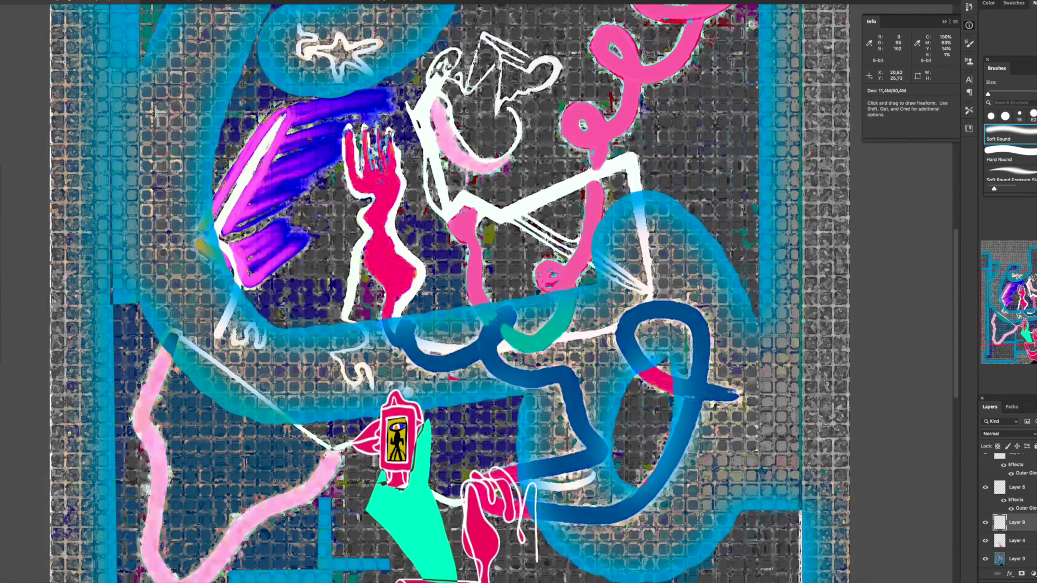
scroll(609, 450, "down", 4)
scroll(408, 254, "up", 2)
scroll(408, 254, "up", 5)
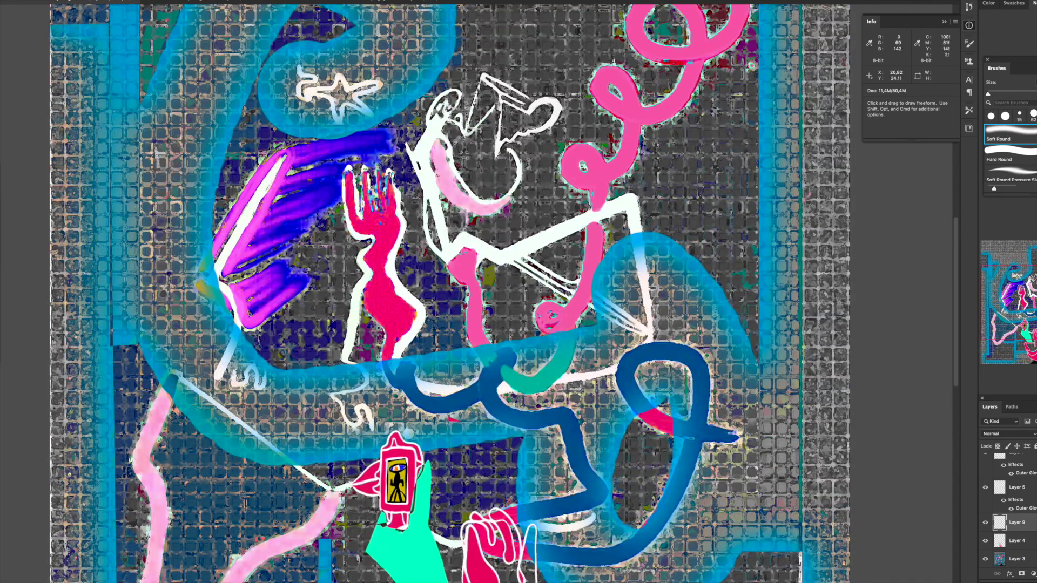
scroll(408, 254, "up", 4)
scroll(408, 254, "up", 3)
scroll(453, 300, "up", 2)
scroll(454, 300, "up", 2)
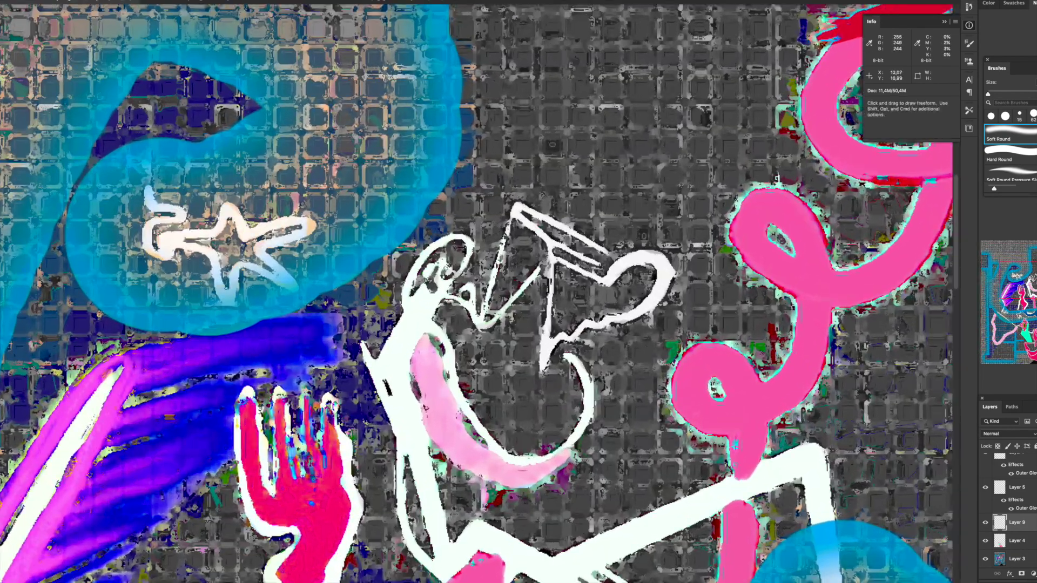
- Copy a small white paint blob from Layer 3 to a new Layer 10 placed above the star
key("l")
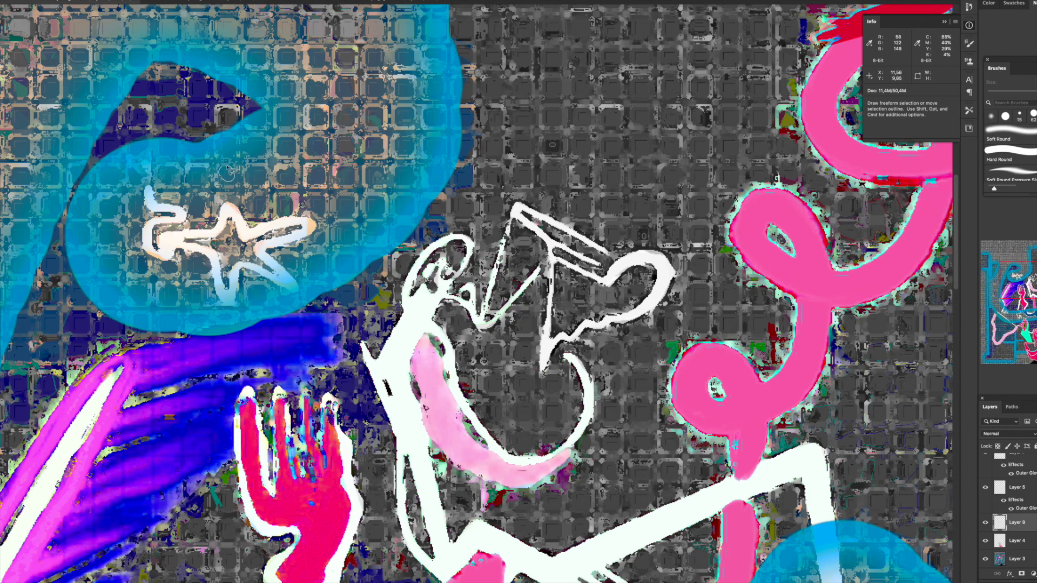
left_click_drag(227, 183, 229, 181)
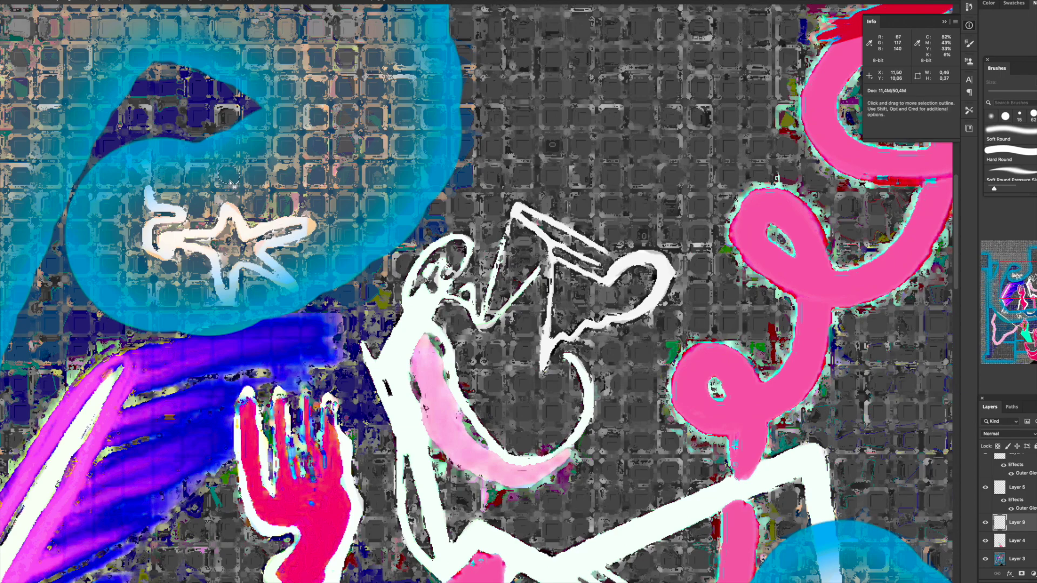
left_click_drag(265, 239, 276, 267)
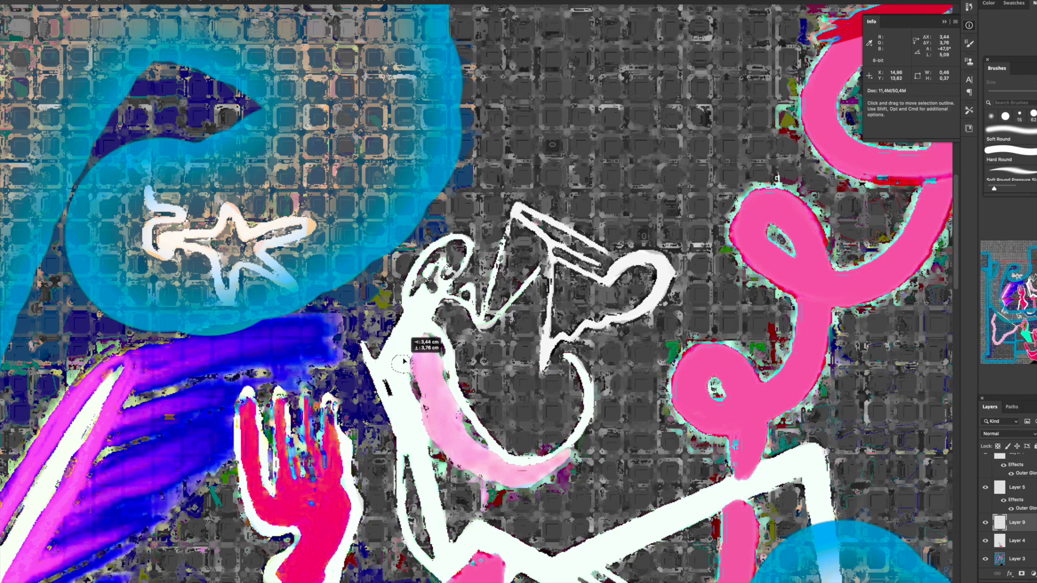
left_click_drag(259, 221, 398, 357)
scroll(1005, 506, "down", 1)
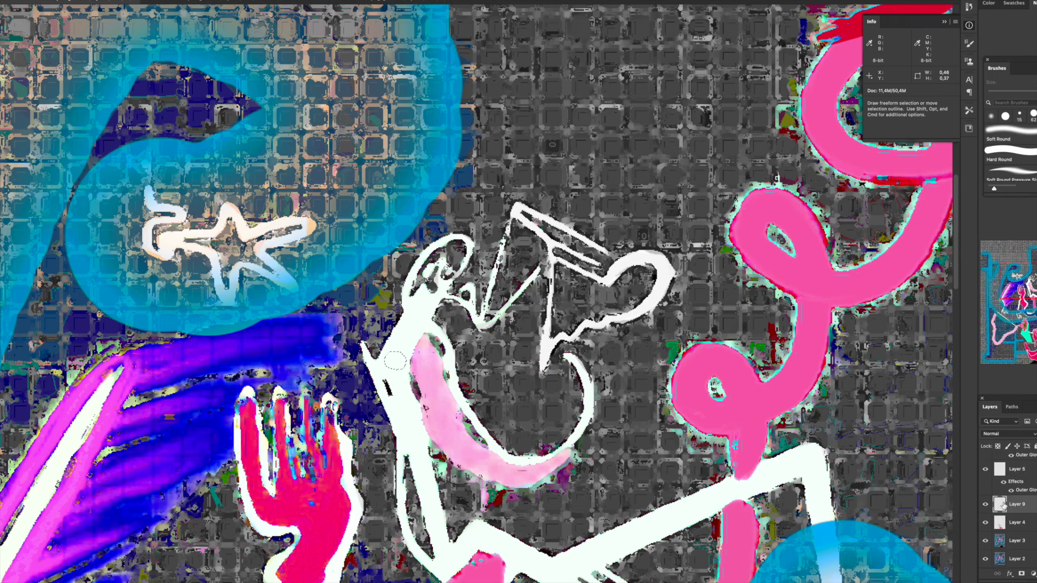
left_click(1025, 542)
key("ctrl+j")
left_click_drag(633, 453, 464, 271)
right_click(1018, 541)
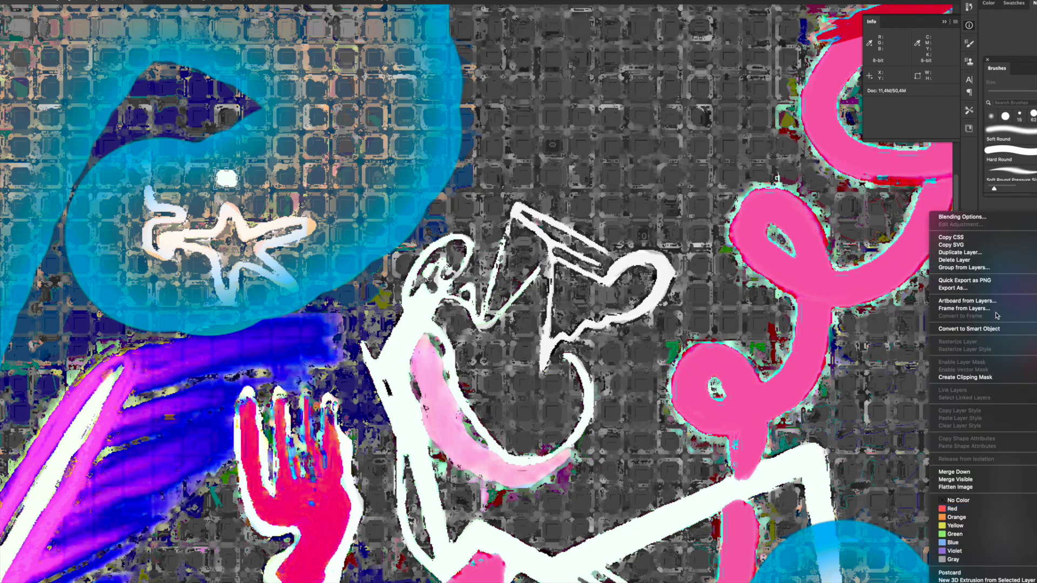
- Give Layer 10 a white (#ffffff) Outer Glow with a 21 px size
left_click(973, 219)
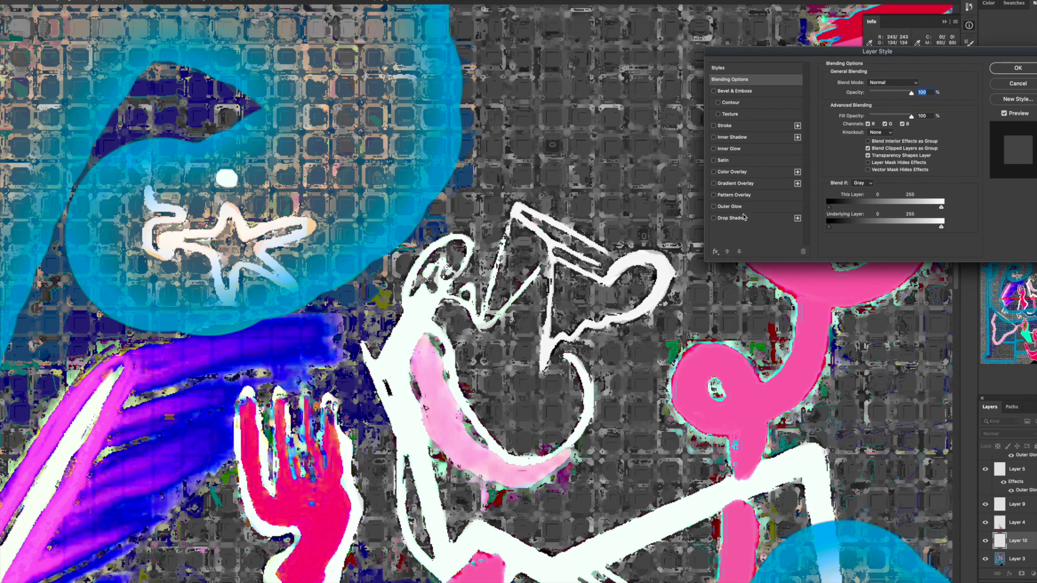
left_click(730, 207)
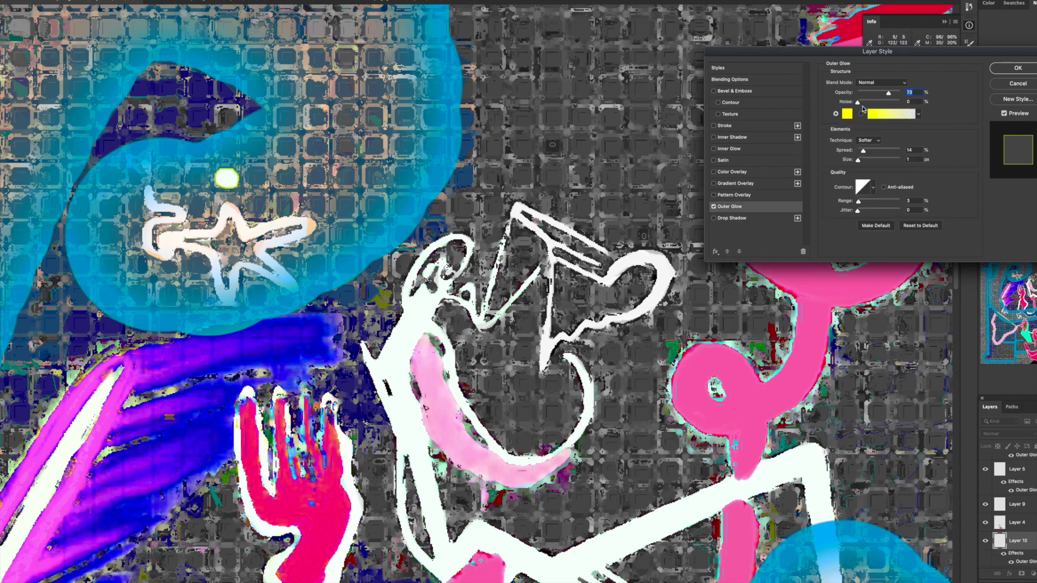
left_click(848, 114)
type("ffffff")
key("Return")
left_click_drag(862, 161, 861, 160)
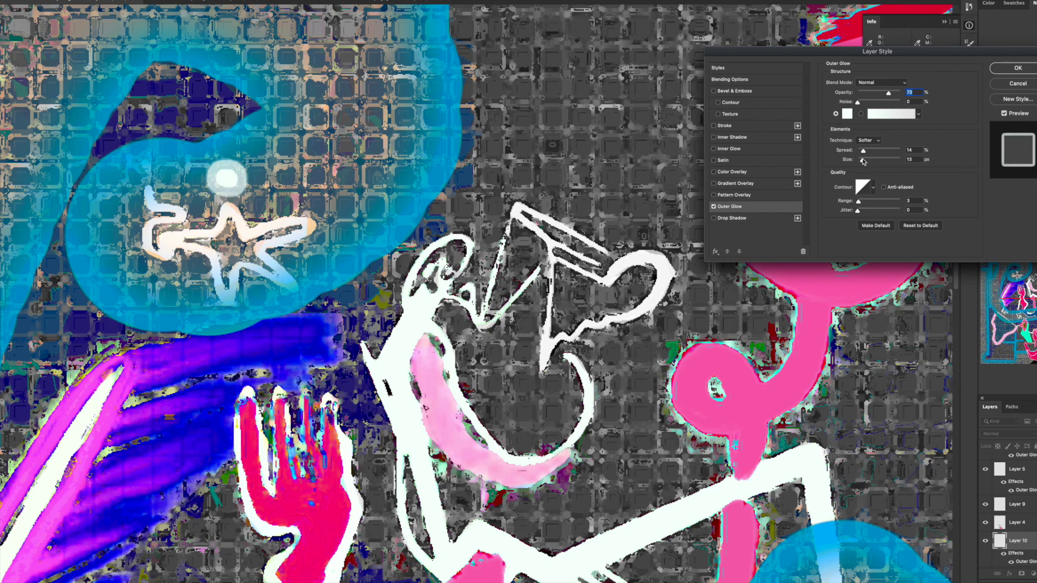
left_click_drag(862, 161, 863, 161)
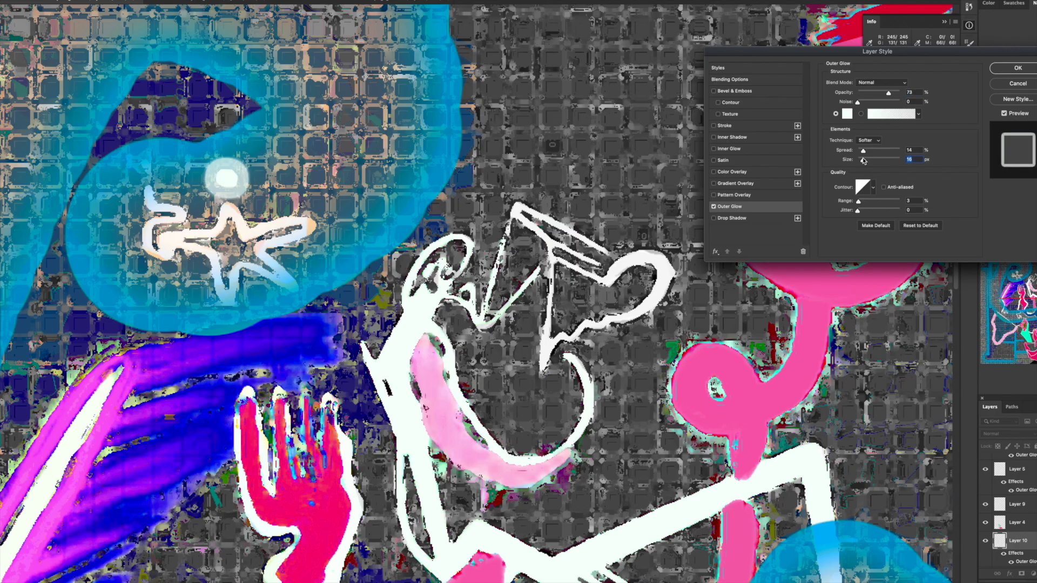
key("Return")
key("ctrl+0")
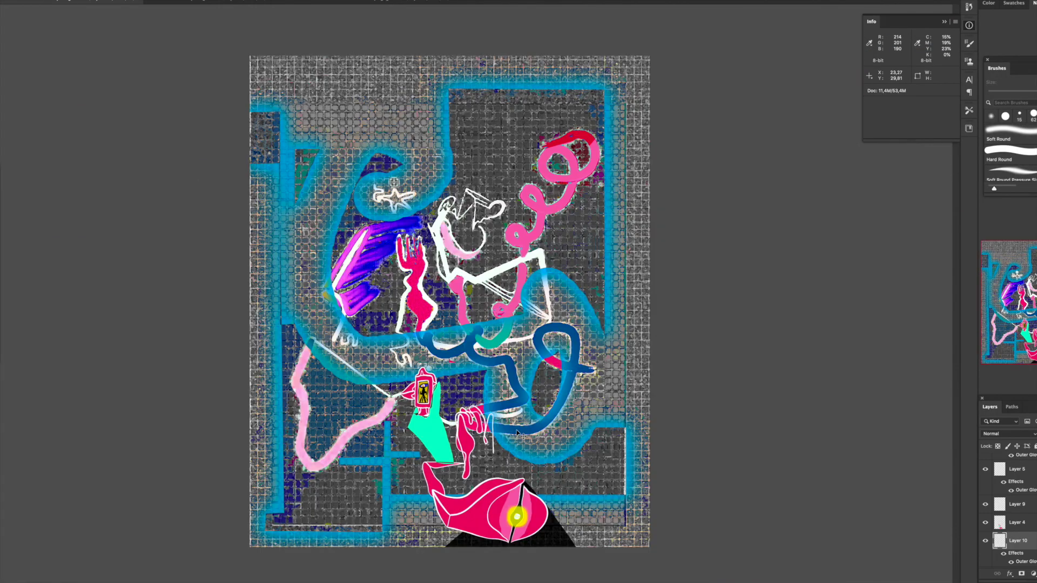
- Zoom in and paint a soft white dot above the star
key("ctrl+minus")
key("ctrl+plus")
key("ctrl+plus")
key("ctrl+plus")
scroll(503, 454, "up", 5)
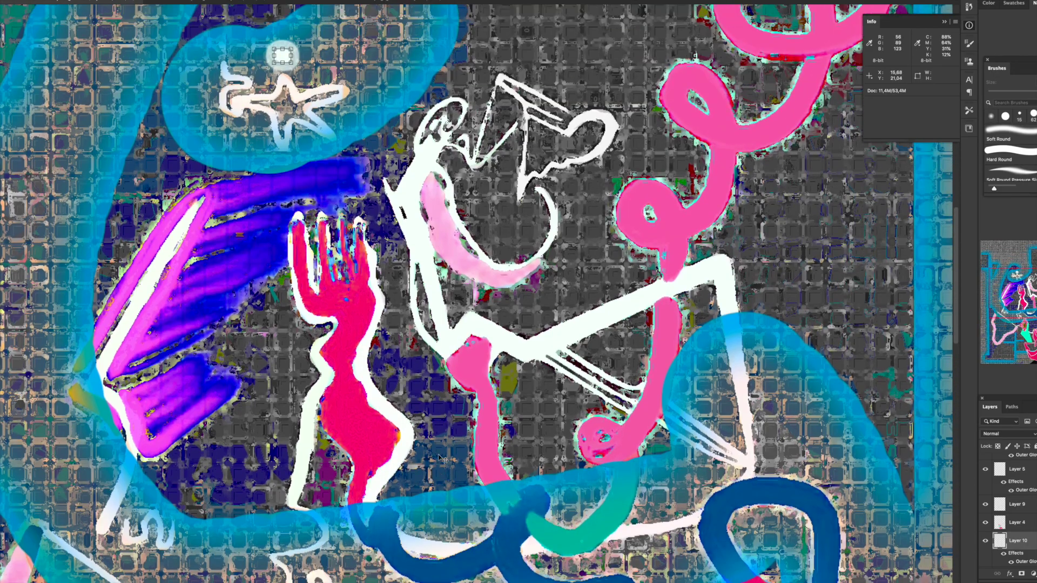
scroll(503, 454, "up", 10)
key("ctrl+plus")
scroll(352, 409, "down", 3)
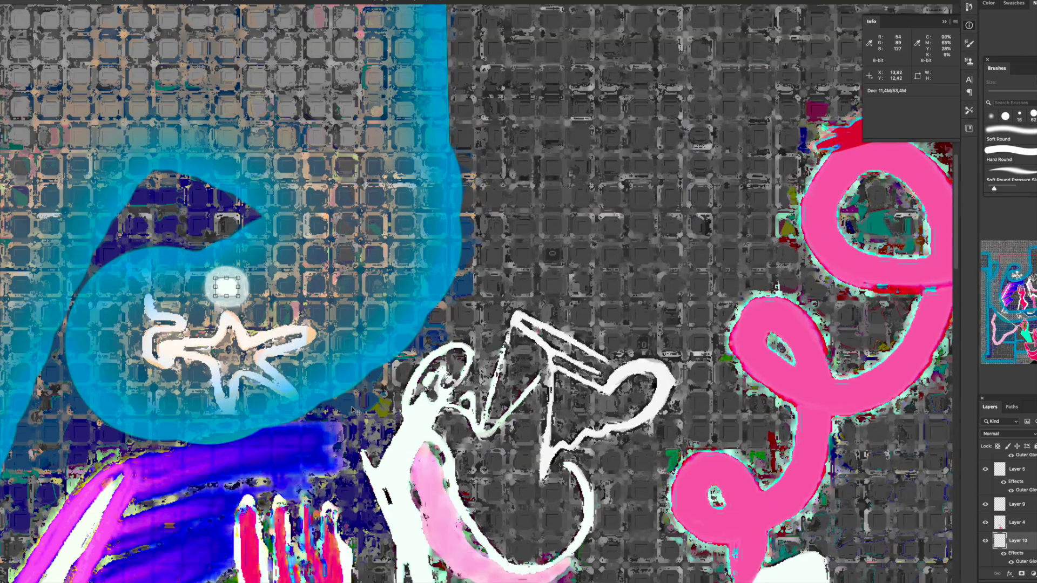
key("b")
right_click(336, 329)
key("Escape")
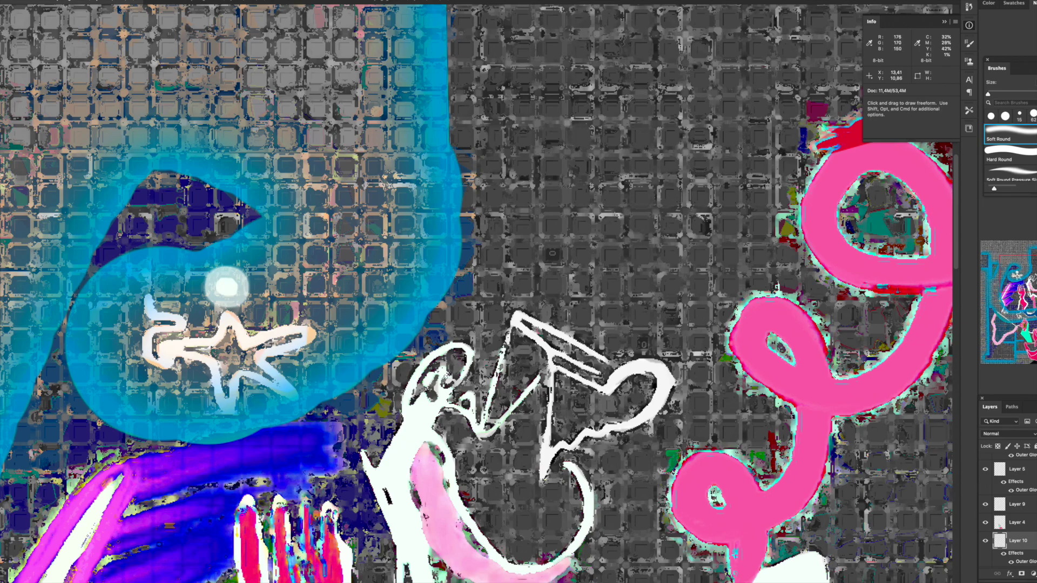
left_click(329, 329)
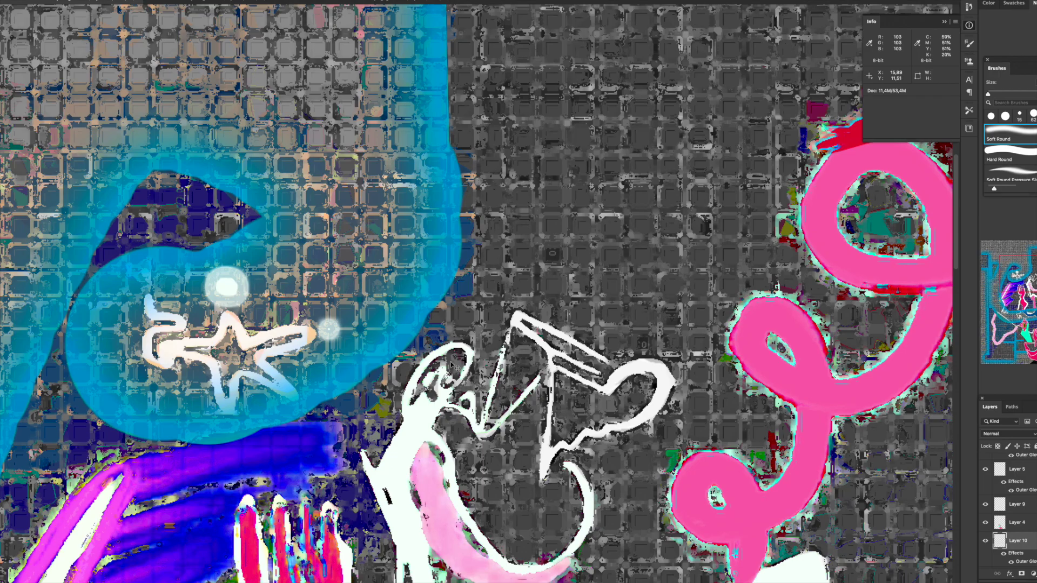
- Paint white dots near the pink spiral and on the white figure's corner, undoing an oversized one
right_click(413, 307)
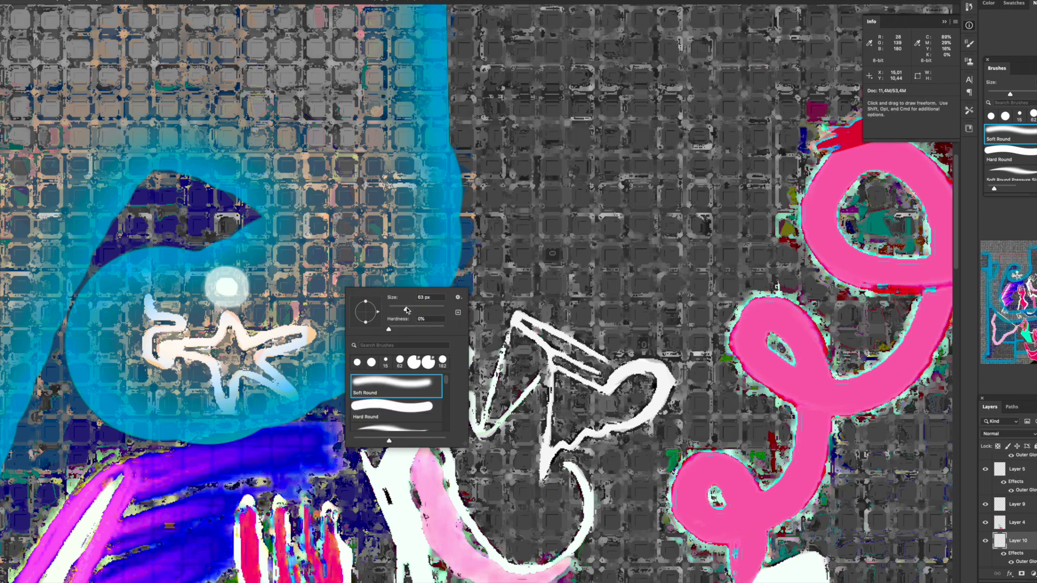
key("Return")
left_click(555, 244)
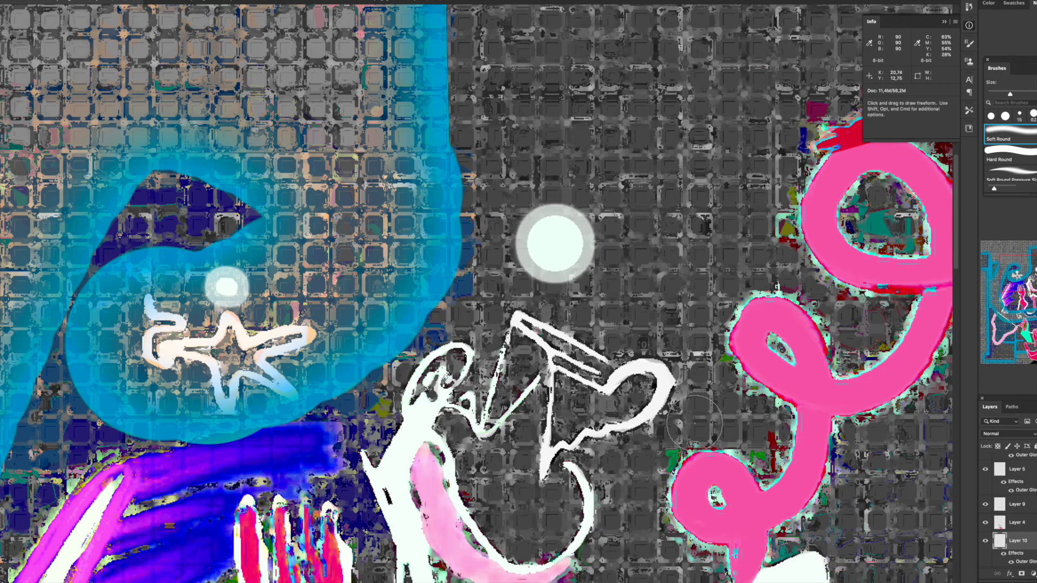
key("ctrl+0")
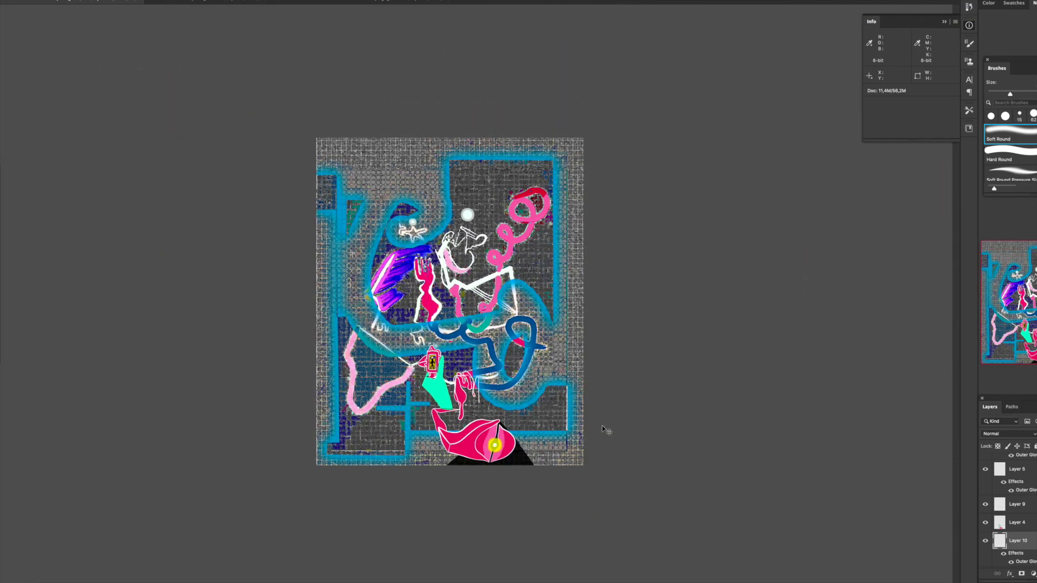
key("ctrl+z")
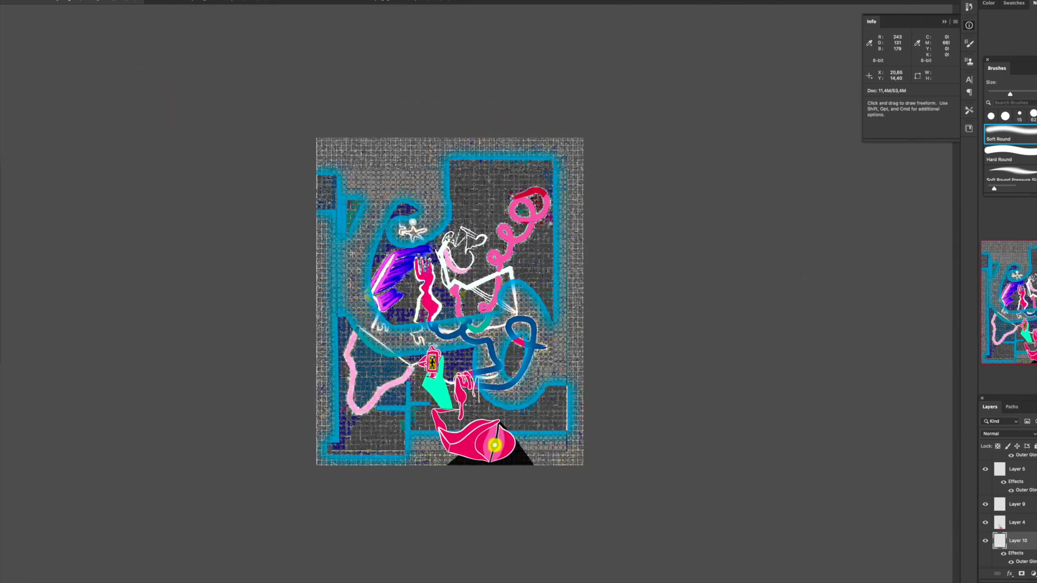
left_click(494, 258)
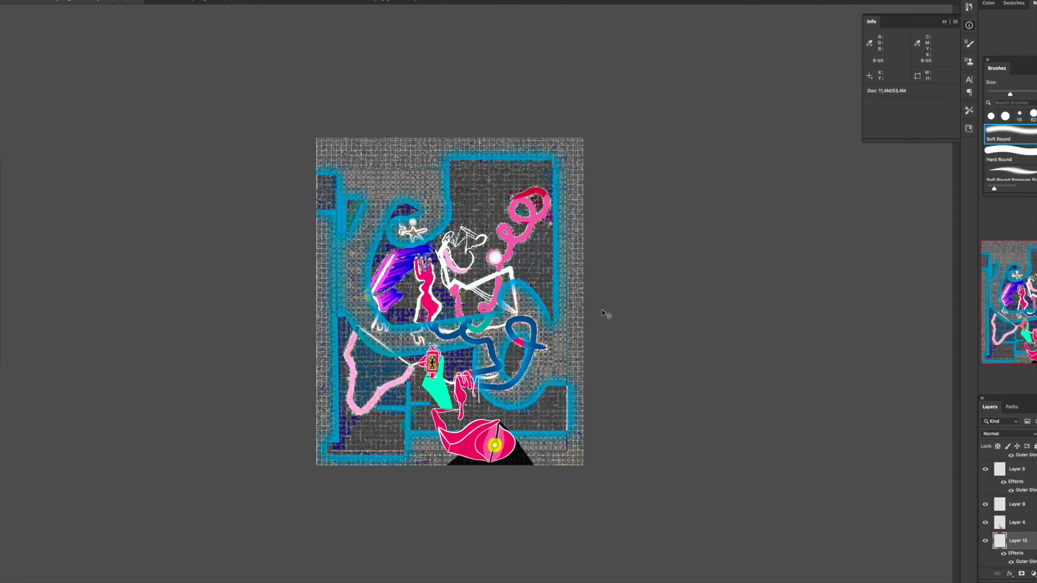
left_click_drag(495, 258, 502, 253)
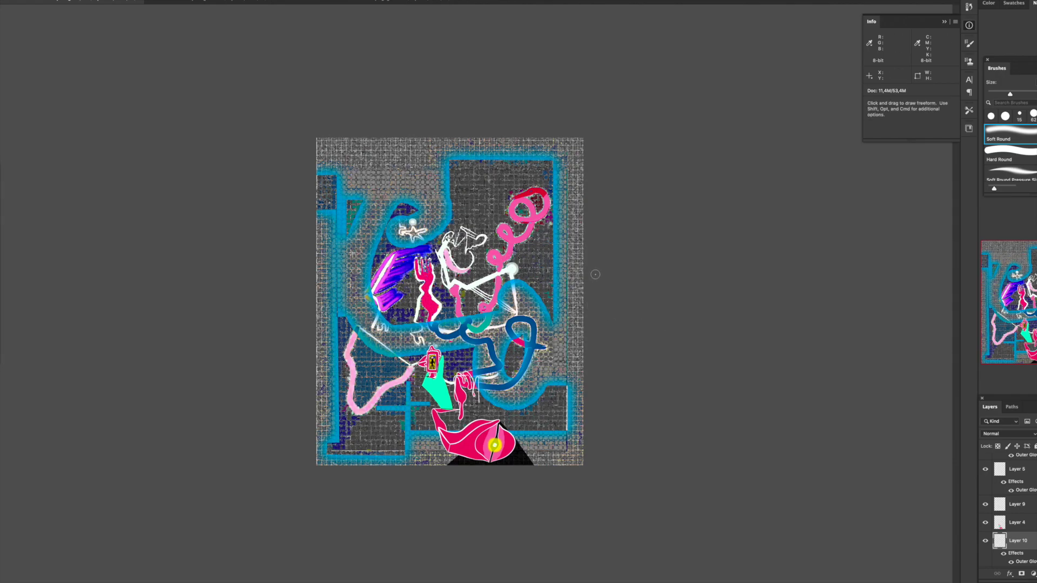
left_click(511, 268)
- Zoom in on the upper-left sky and switch to the eyedropper to sample a colour
key("ctrl+plus")
key("ctrl+plus")
key("ctrl+plus")
key("ctrl+plus")
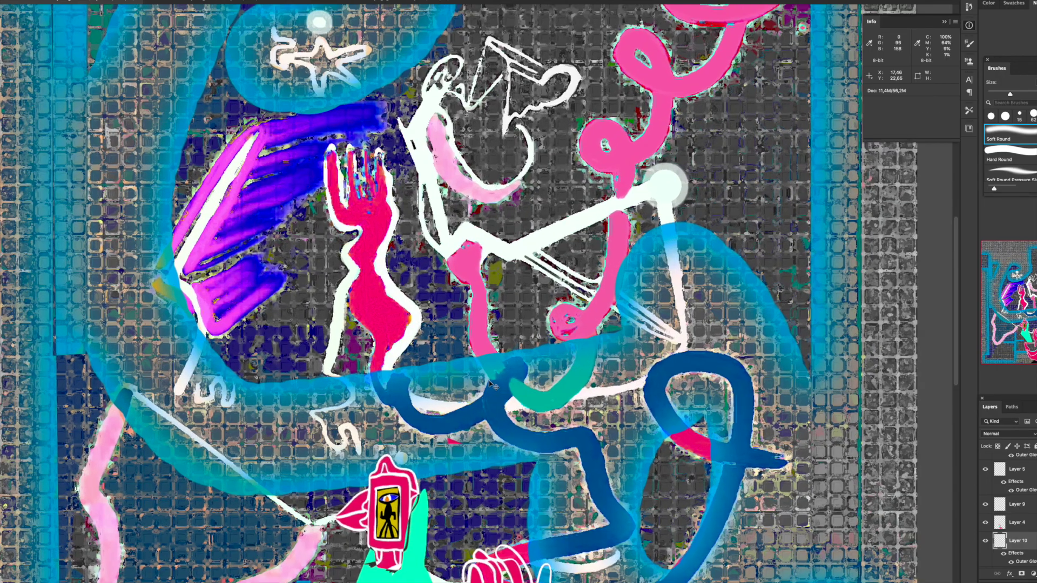
scroll(495, 373, "down", 3)
scroll(495, 373, "down", 6)
scroll(494, 372, "down", 1)
key("i")
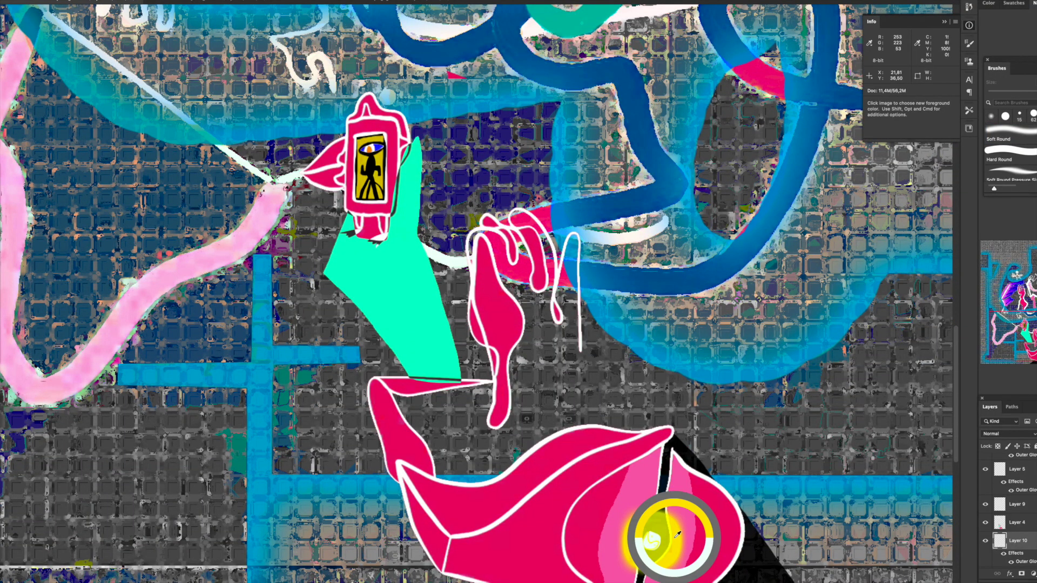
scroll(586, 465, "up", 1)
scroll(586, 465, "up", 10)
scroll(621, 467, "up", 10)
scroll(676, 468, "up", 10)
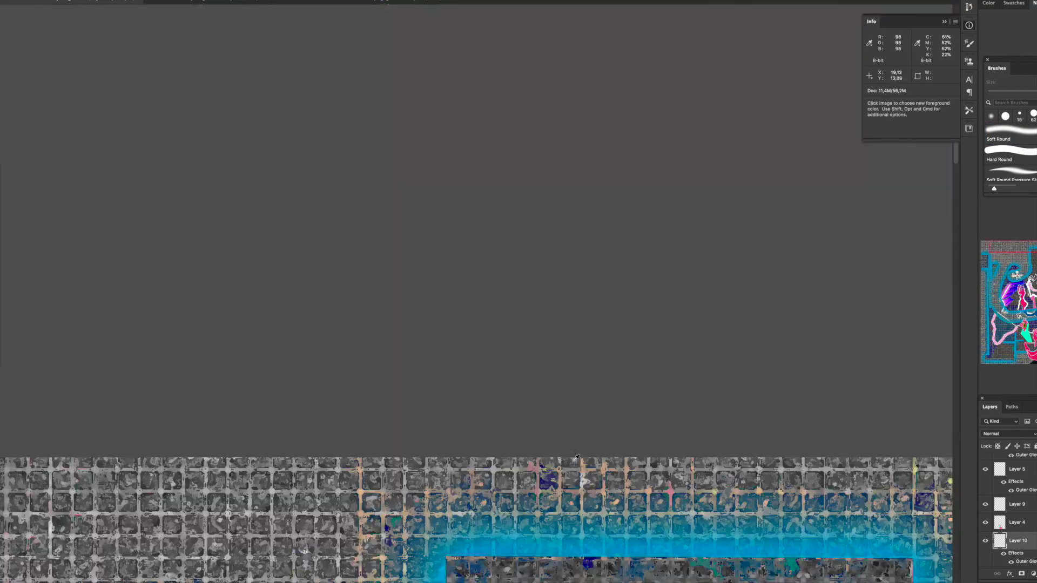
scroll(697, 470, "down", 3)
scroll(519, 292, "down", 5)
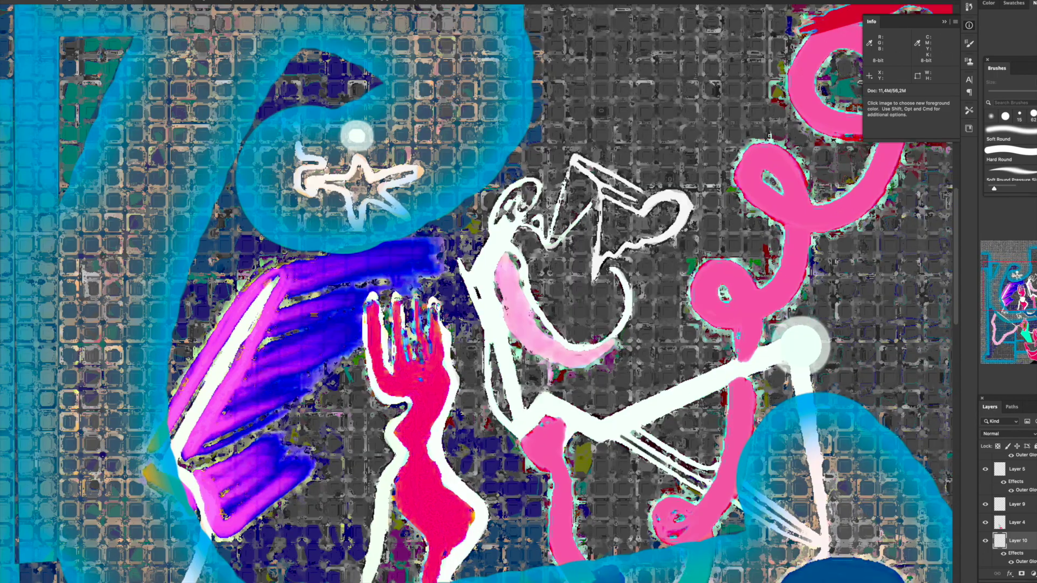
scroll(353, 219, "up", 2)
scroll(354, 219, "up", 2)
scroll(354, 219, "up", 2)
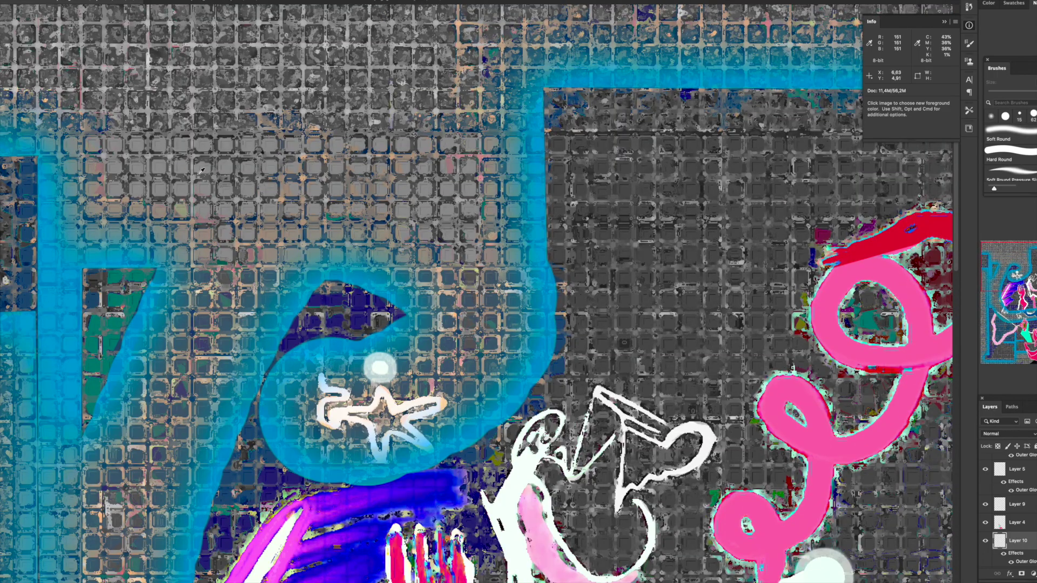
- Paint small glowing yellow dots across the upper-left sky with a 14 px brush
right_click(221, 188)
left_click_drag(266, 200, 262, 201)
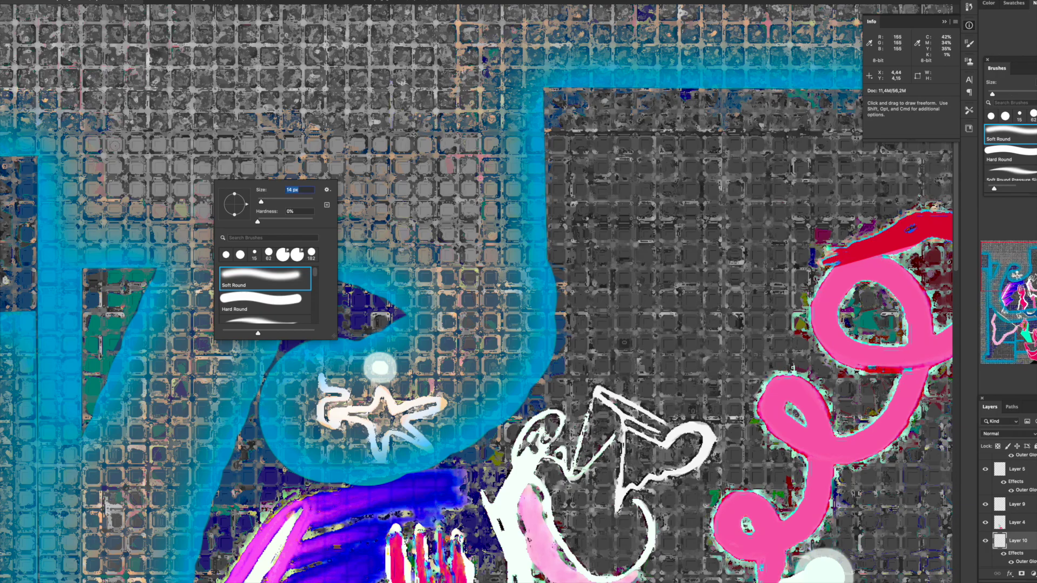
key("Return")
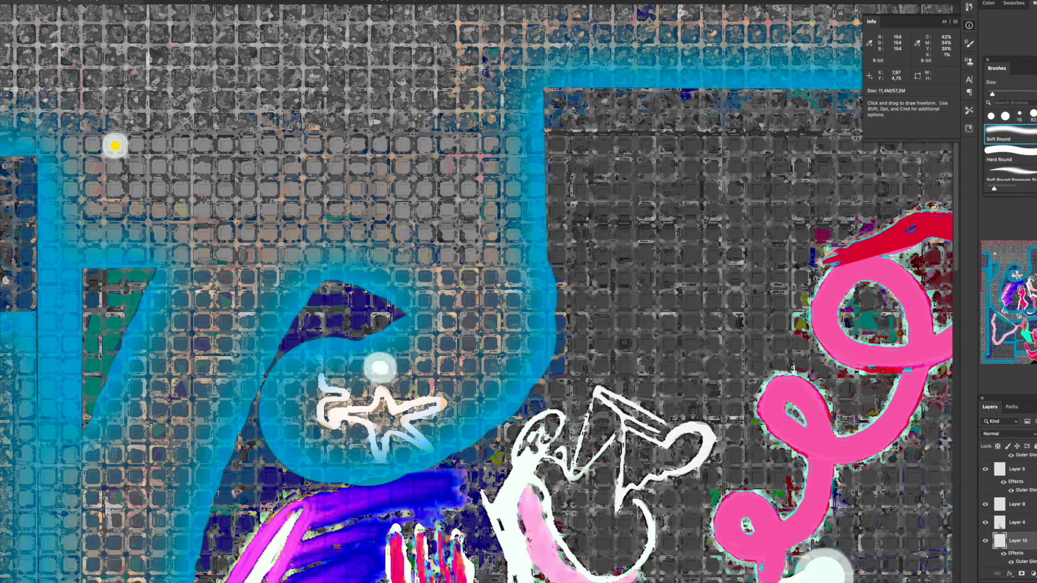
left_click(248, 167)
left_click(201, 211)
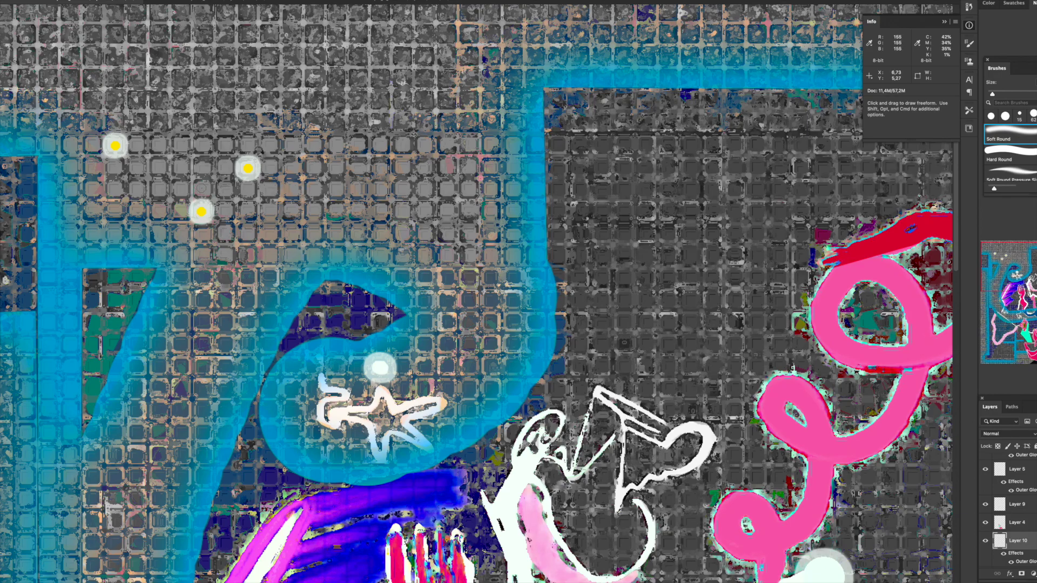
left_click(202, 188)
left_click(380, 188)
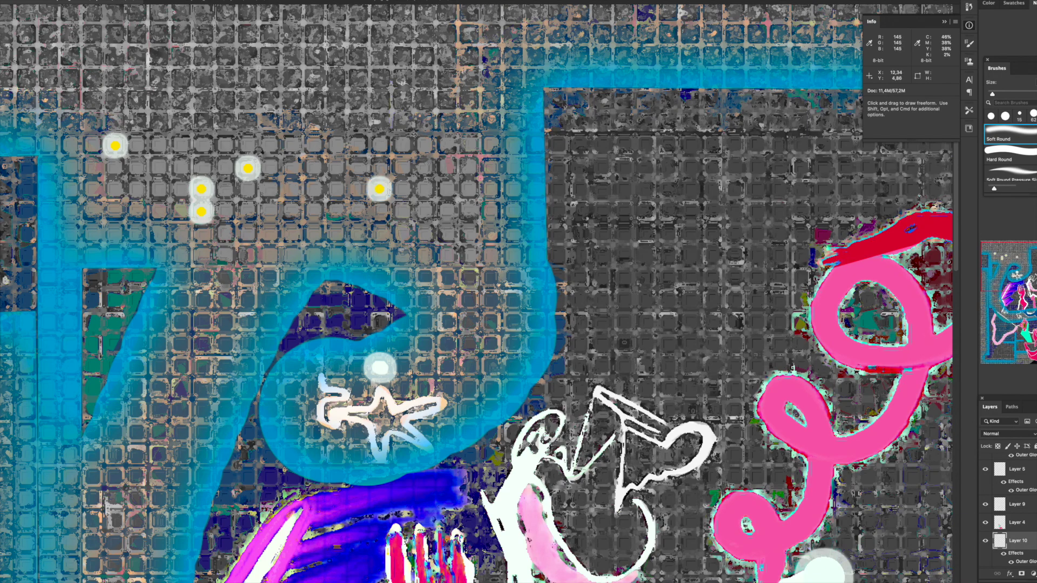
left_click(448, 167)
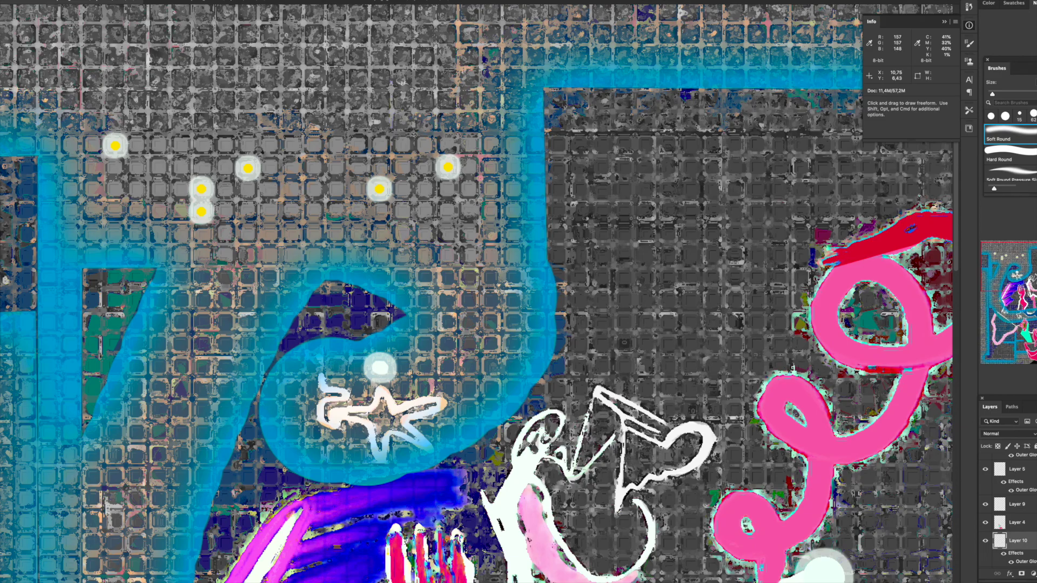
key("ctrl+minus")
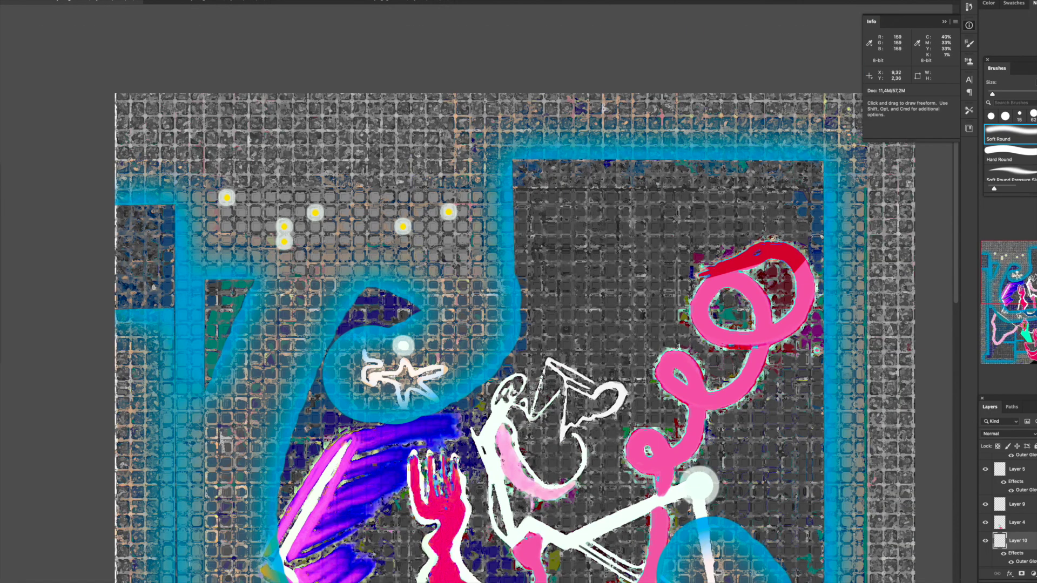
- Paint one more yellow dot higher up and a side-by-side pair of yellow dots
left_click(344, 152)
left_click(477, 287)
left_click(462, 287)
- Seek the YouTube Brandenburg Concertos video ahead to Concerto No. 6, then return to Photoshop
key("super+Tab")
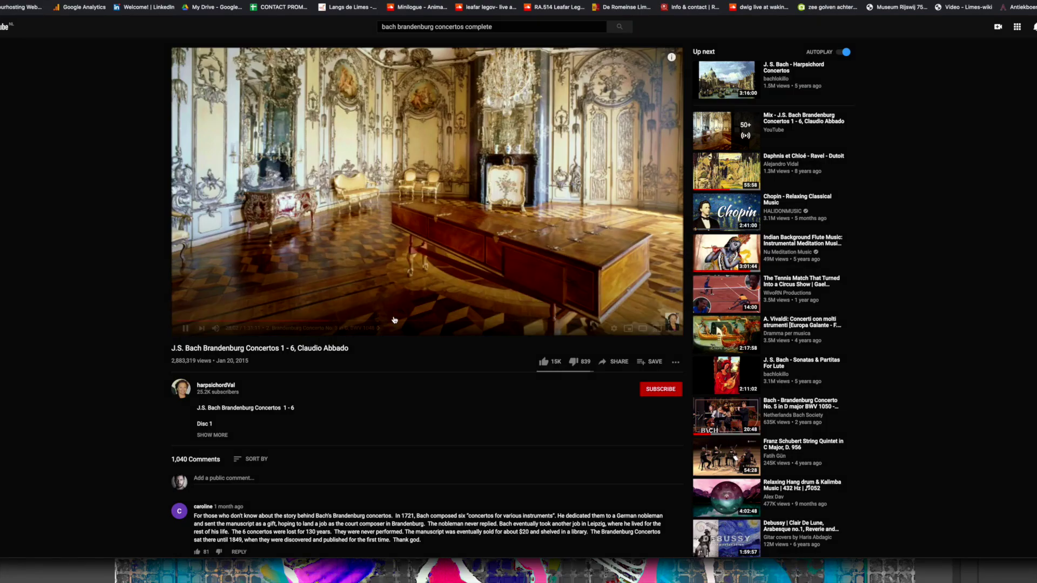
mouse_move(371, 322)
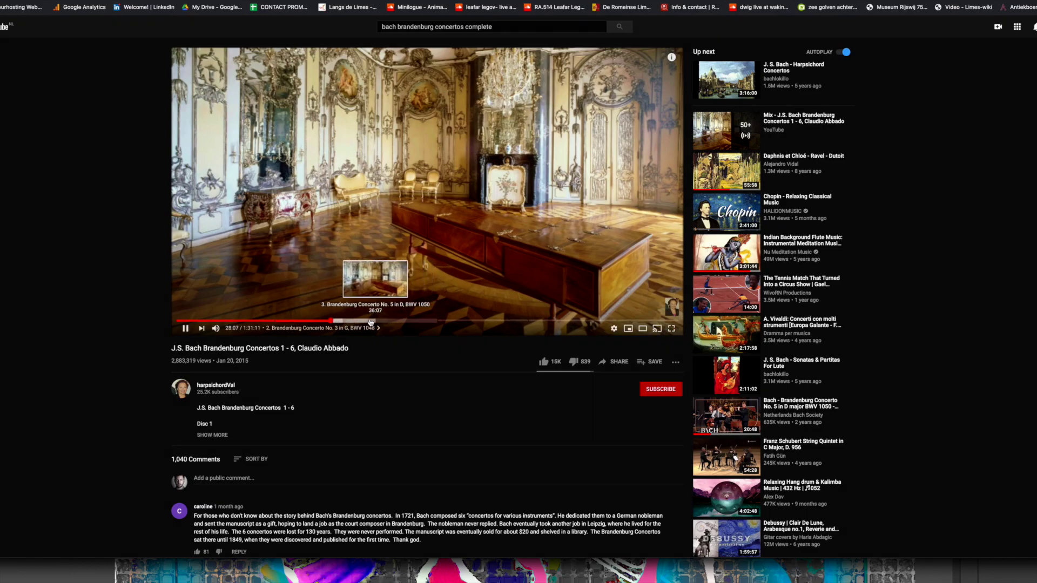
left_click(440, 321)
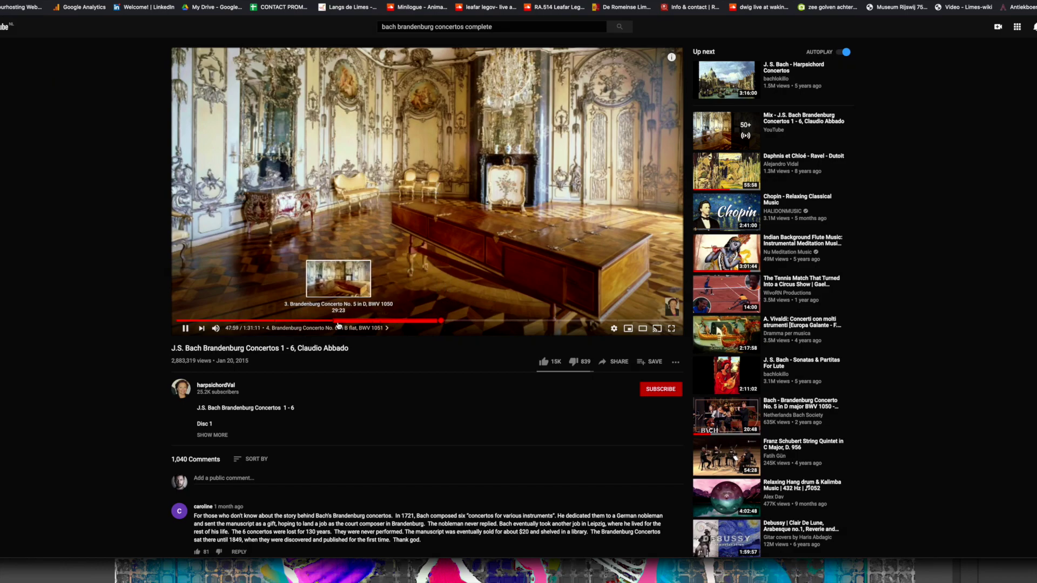
left_click(338, 322)
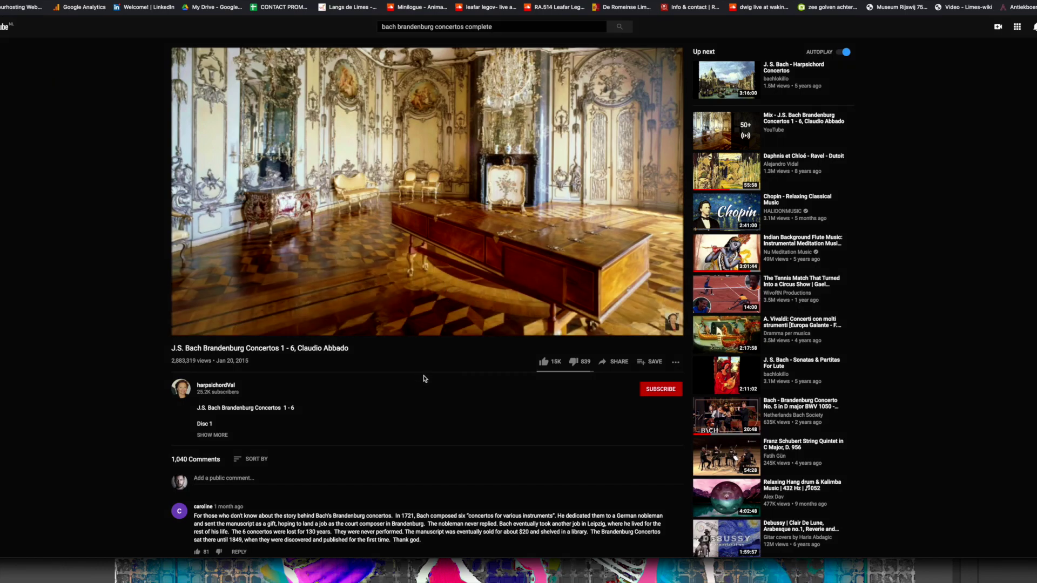
key("super+Tab")
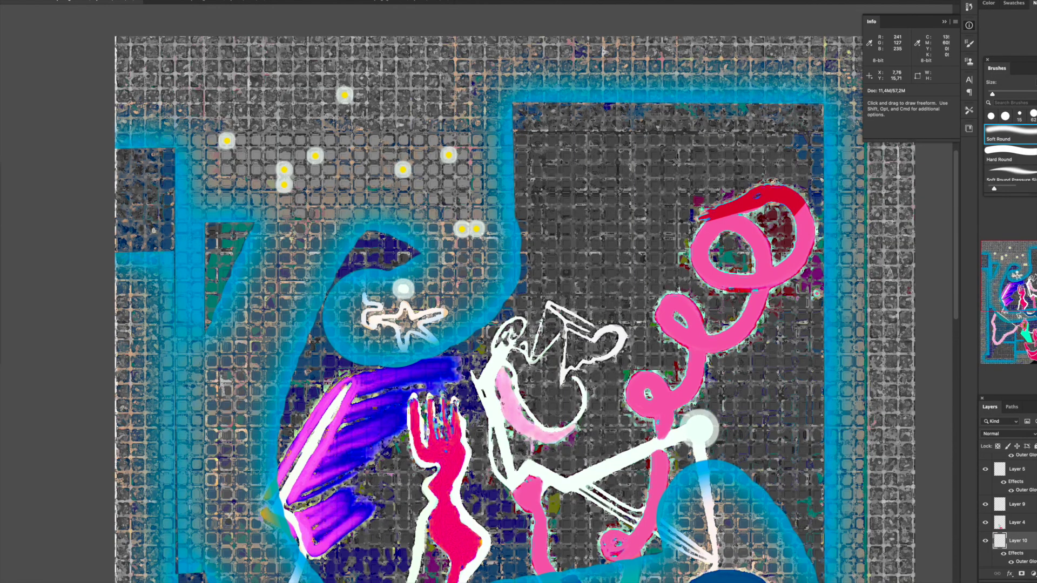
- Scroll the canvas down to view the collage, switch to the Move tool, and bring up Save As
scroll(513, 292, "down", 5)
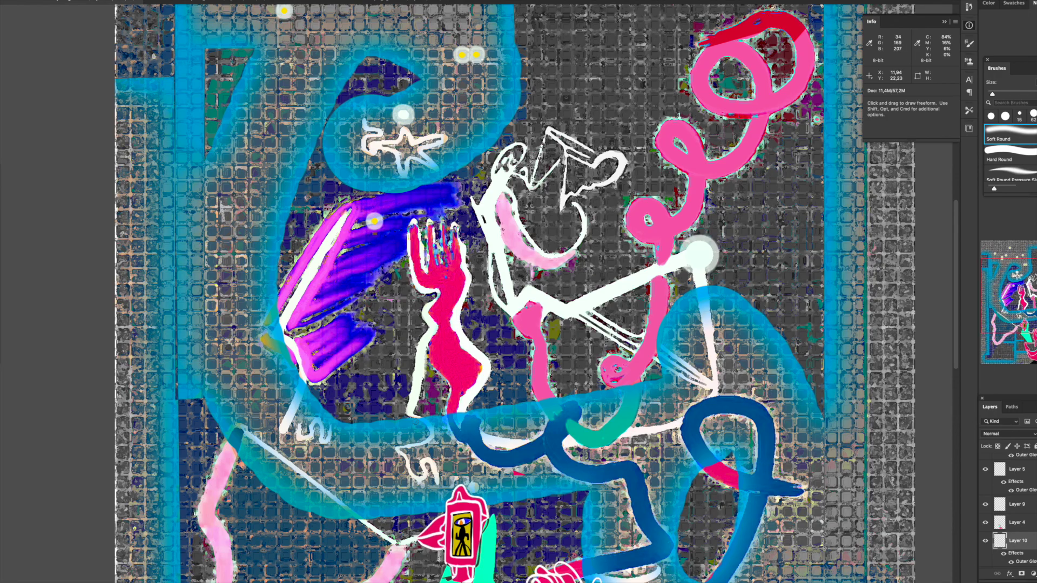
scroll(419, 277, "down", 3)
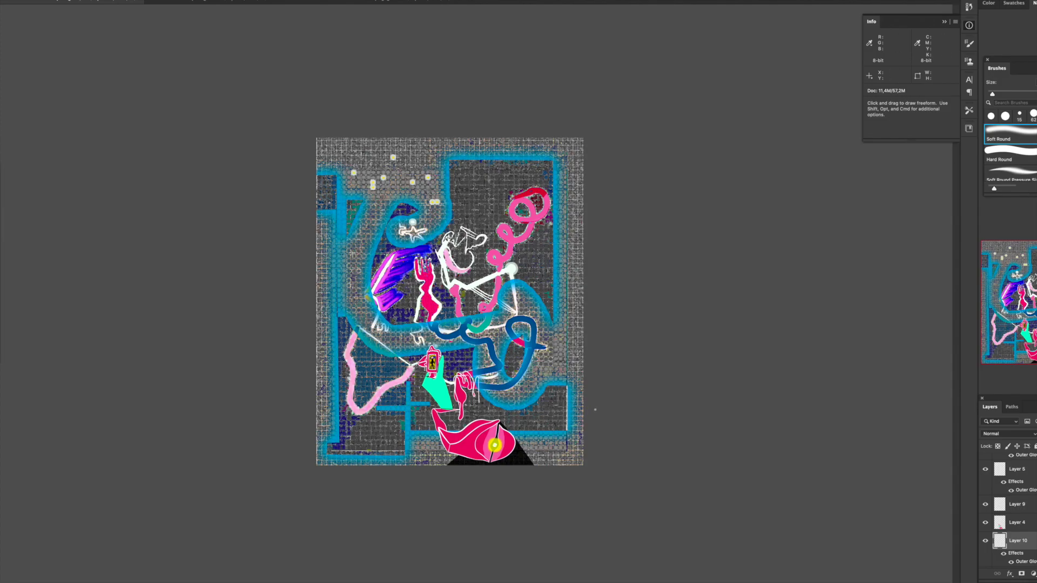
key("v")
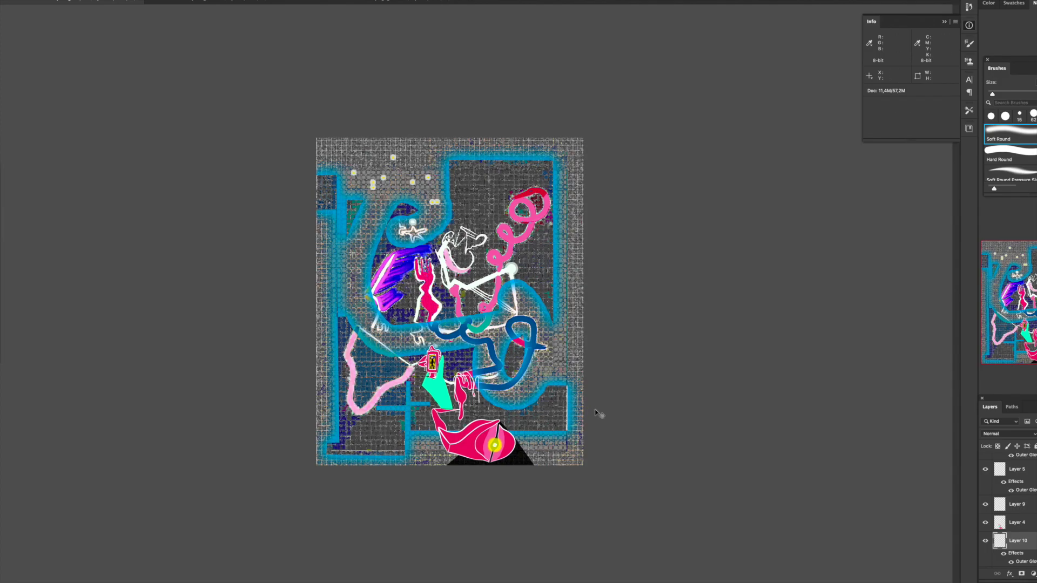
key("super+shift+s")
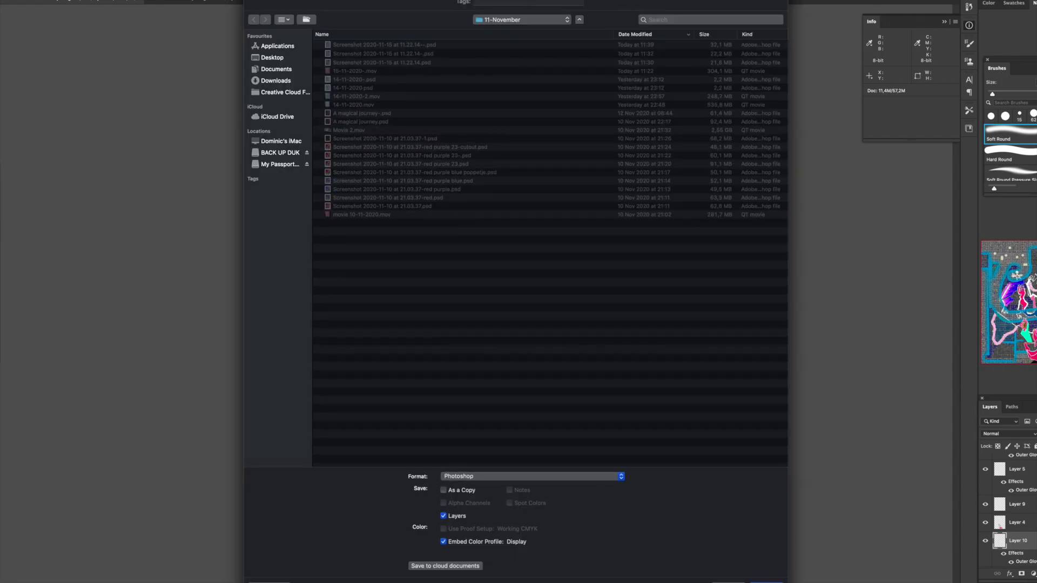
- Confirm saving the collage as a Photoshop file, then zoom back in on the artwork
key("Return")
key("Return")
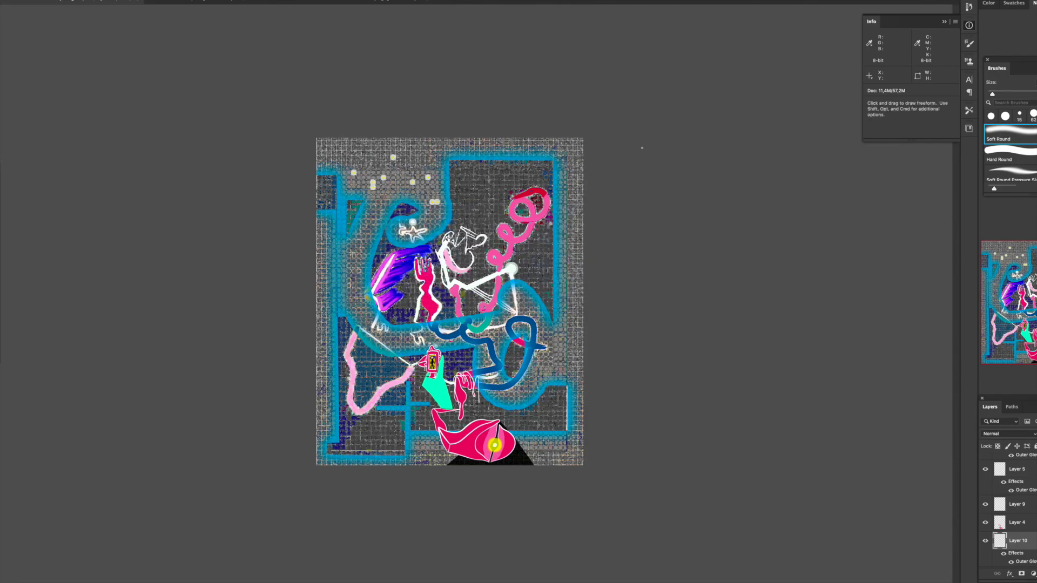
key("super+equal")
key("super+equal")
key("super+equal")
scroll(424, 504, "down", 2)
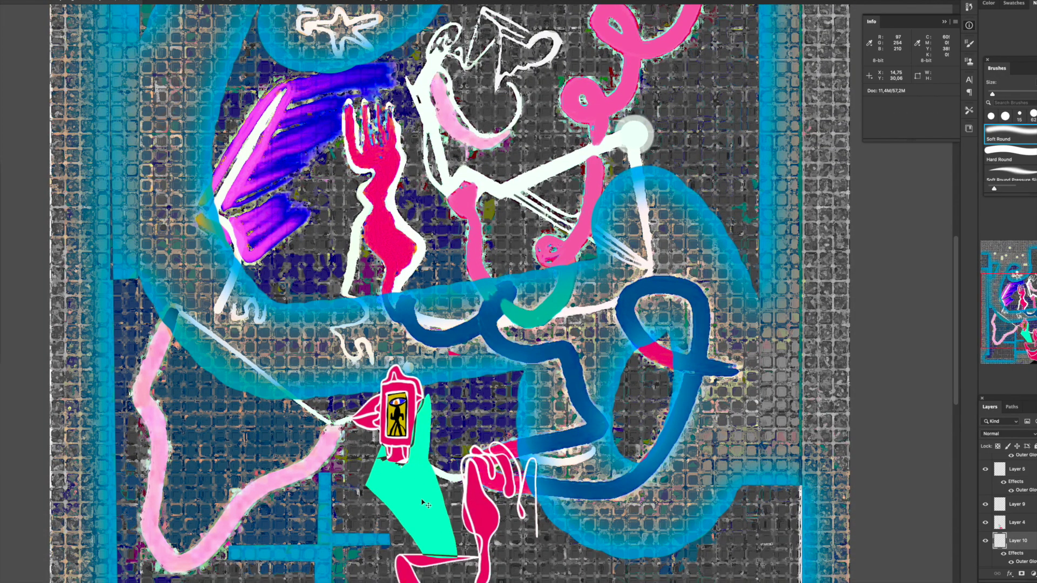
- Flatten the collage to one layer and marquee-select the small yellow figure
key("super+shift+e")
key("m")
left_click_drag(385, 388, 411, 436)
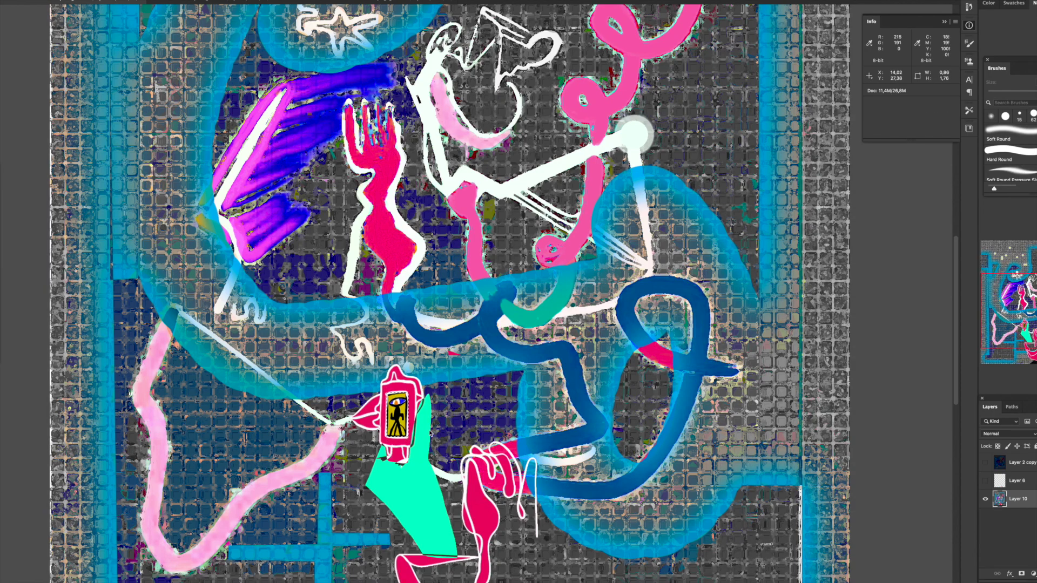
- Apply Hue/Saturation to the selection with Saturation +61 and Hue -1
key("super+u")
left_click_drag(866, 181, 881, 184)
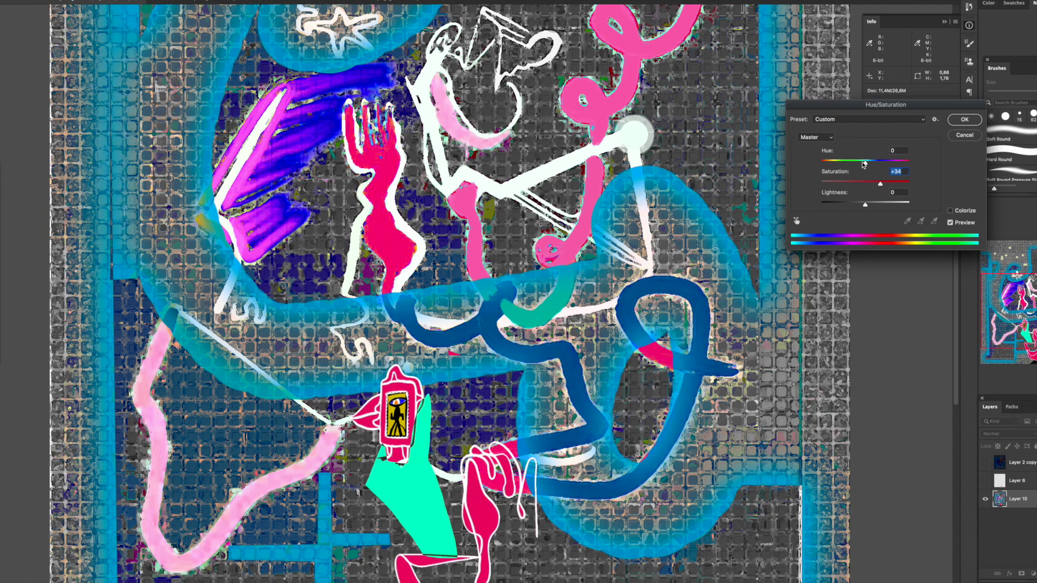
left_click_drag(864, 162, 861, 163)
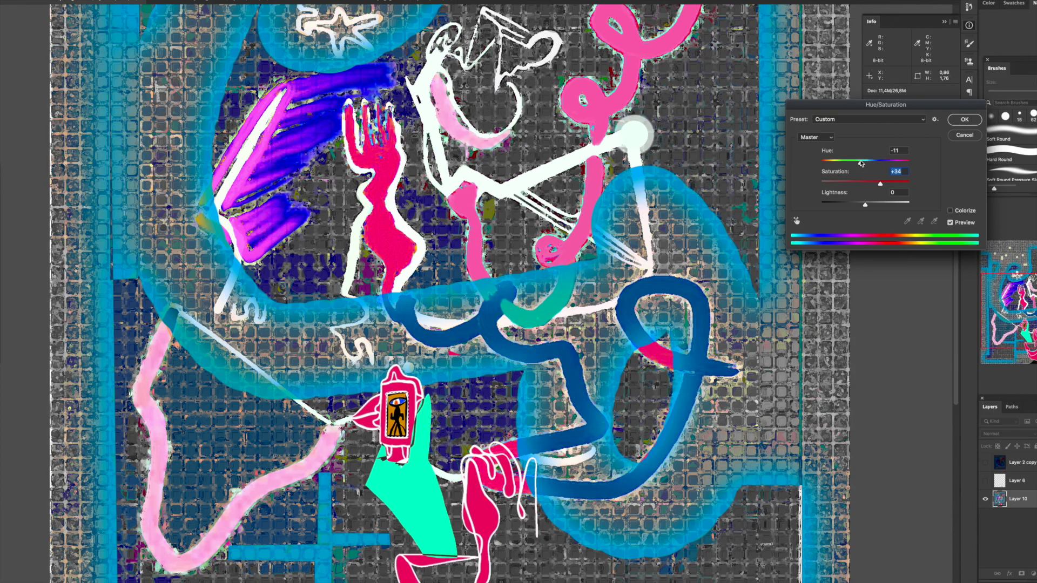
left_click_drag(861, 163, 865, 162)
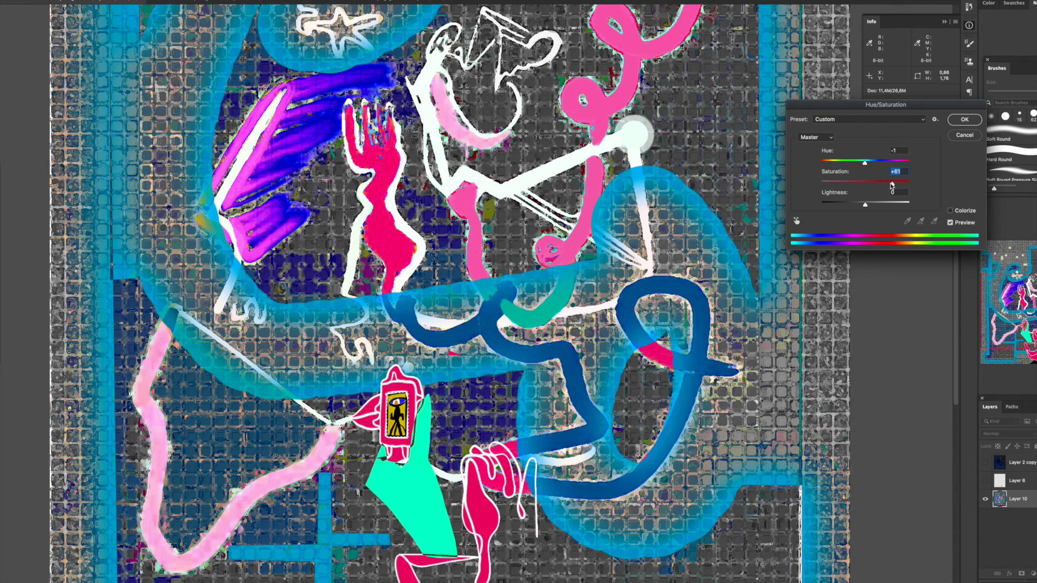
key("Return")
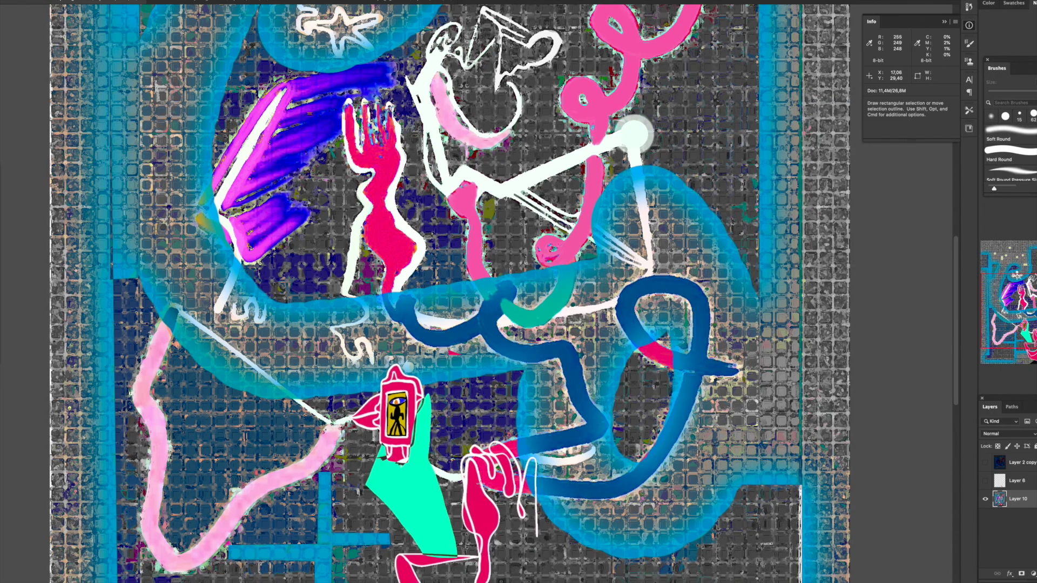
- Fit the whole artwork on screen and switch over to QuickTime Player
scroll(462, 438, "down", 5)
scroll(501, 501, "up", 3)
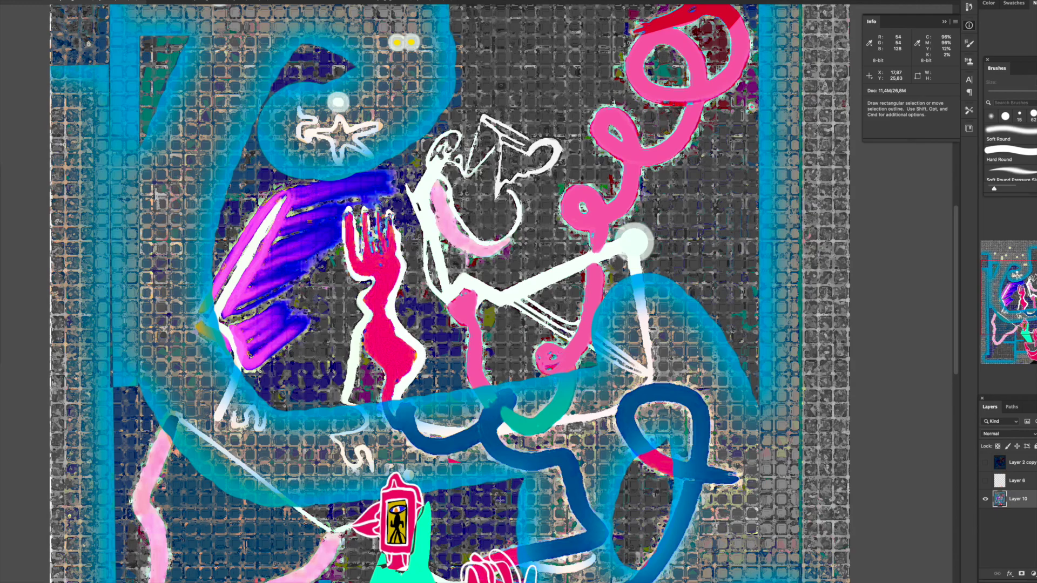
key("ctrl+0")
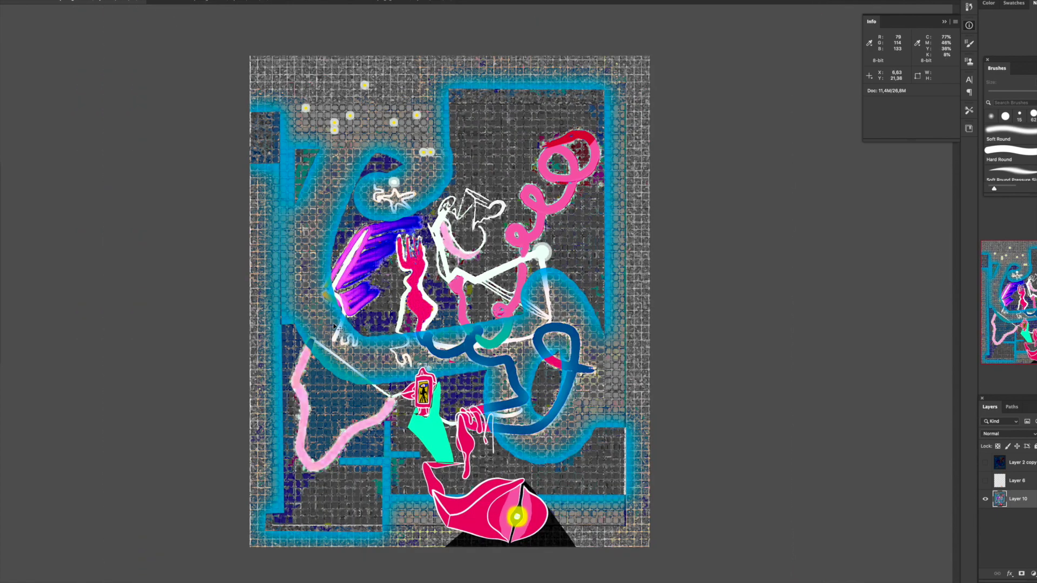
key("super+Tab")
key("Tab")
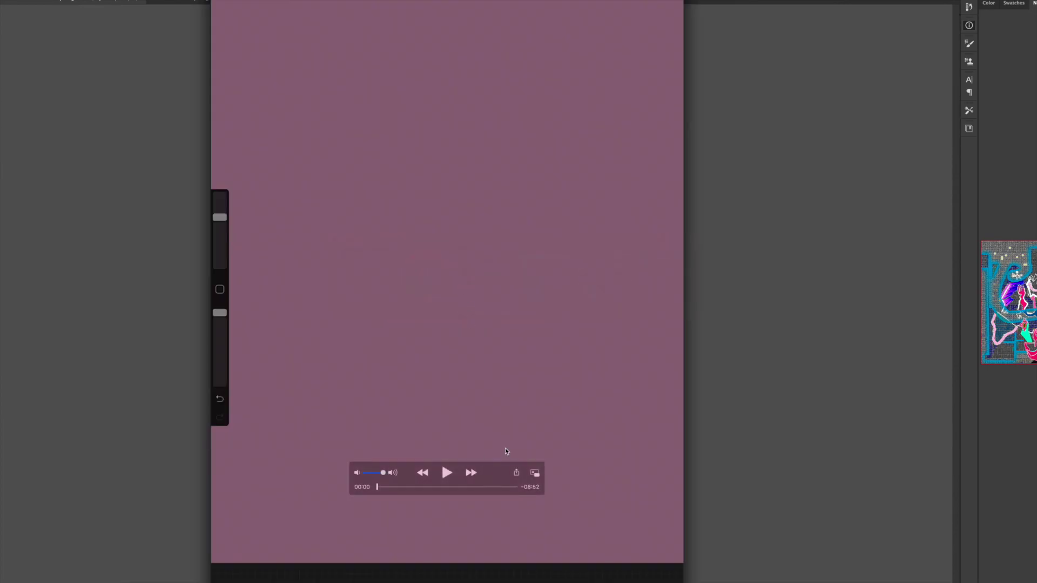
- Bring Photoshop forward and start a New Screen Recording from QuickTime's Dock menu
left_click(803, 435)
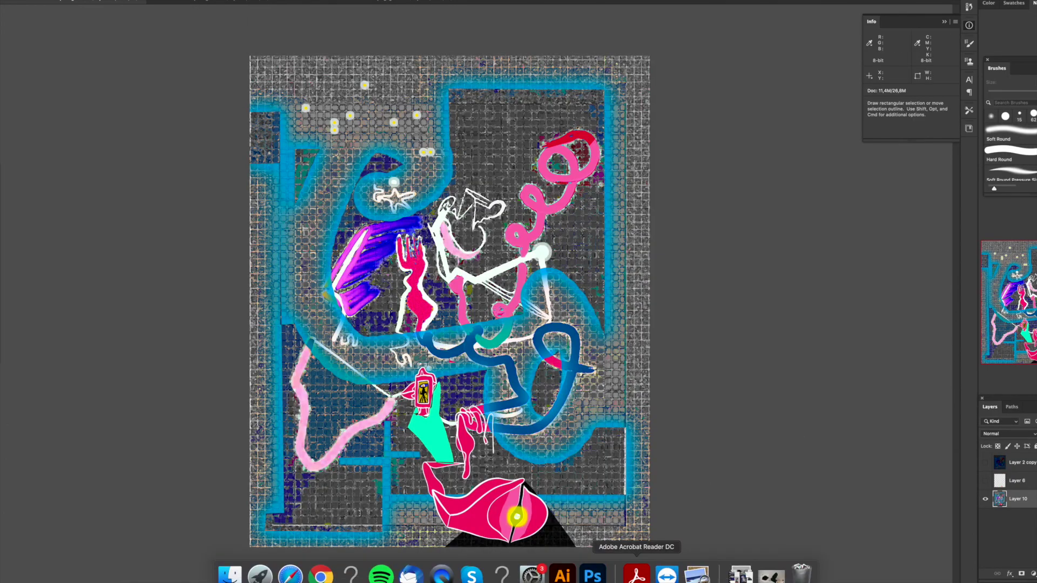
mouse_move(411, 576)
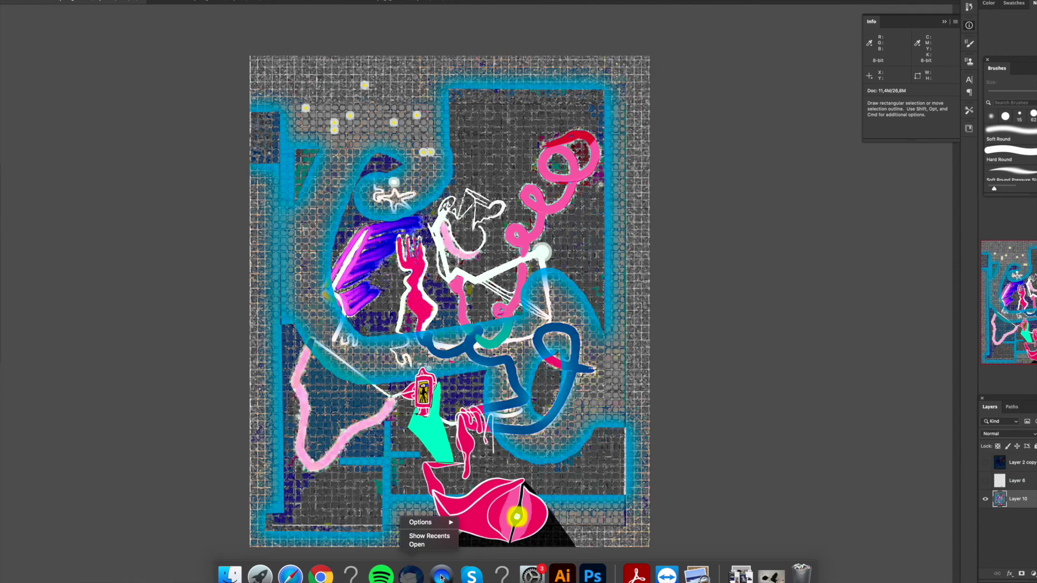
right_click(442, 576)
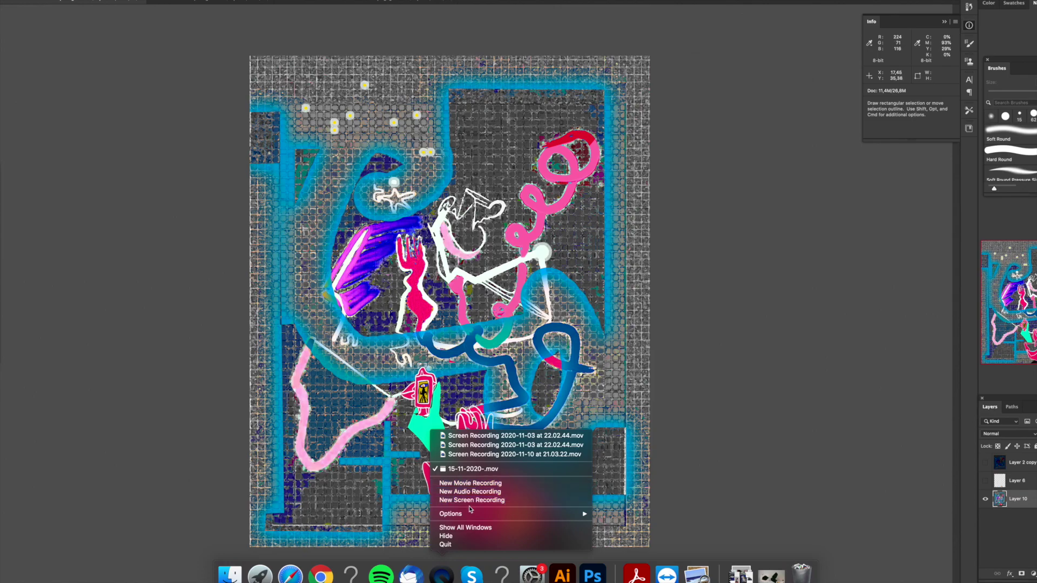
left_click(471, 501)
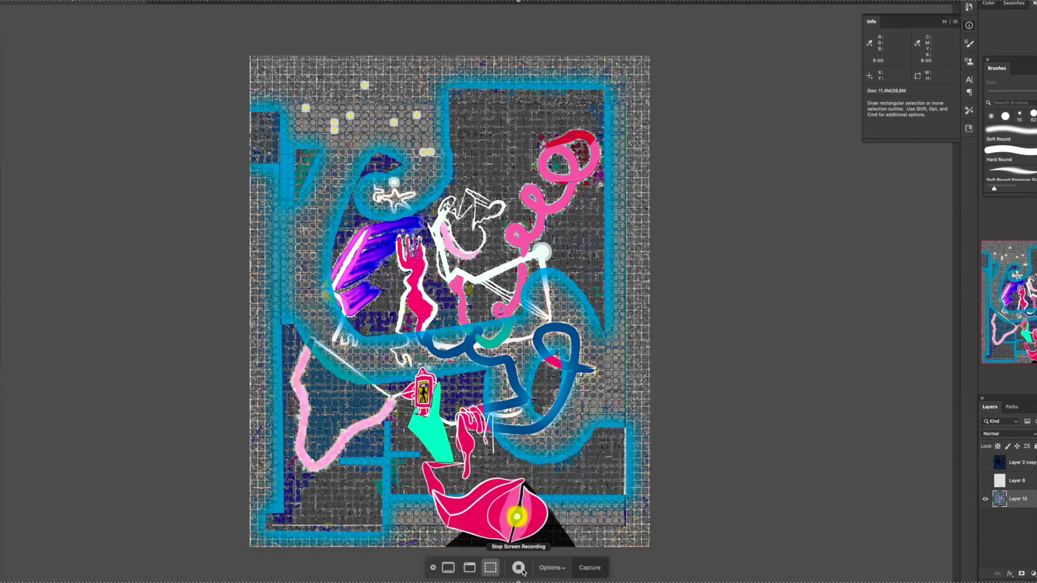